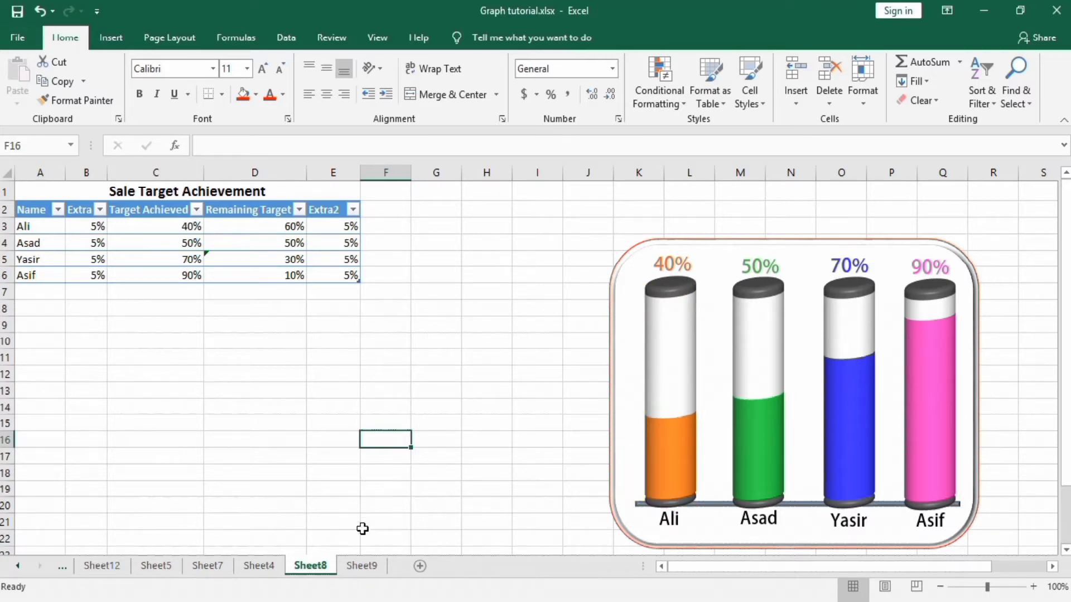
Open Sheet9 and correct the header in C2 to "Target Achieved"
{"action": "left_click", "coordinate": [360, 566]}
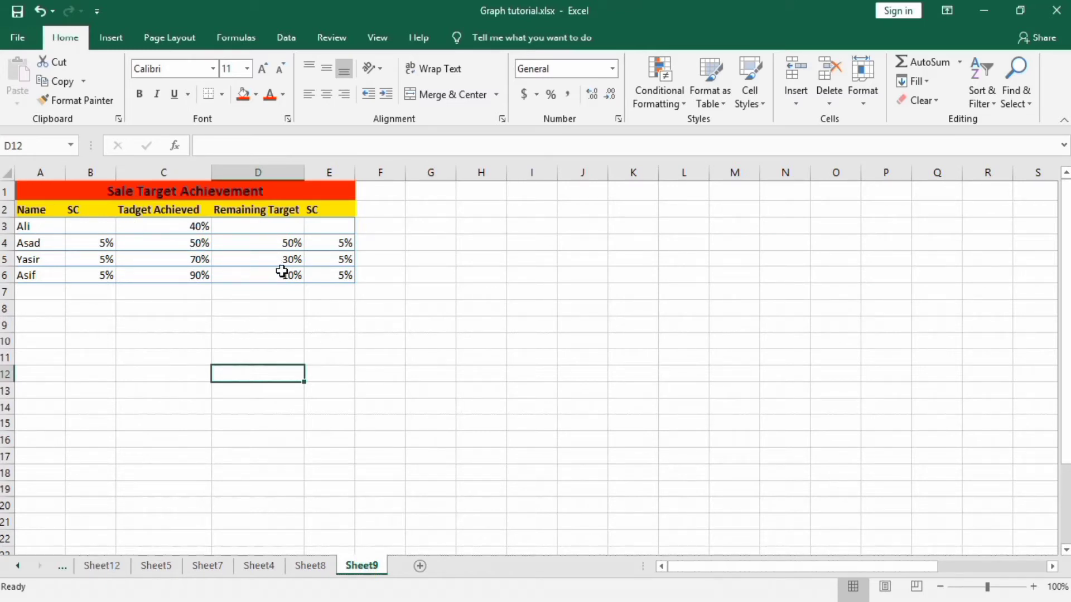
{"action": "double_click", "coordinate": [142, 217]}
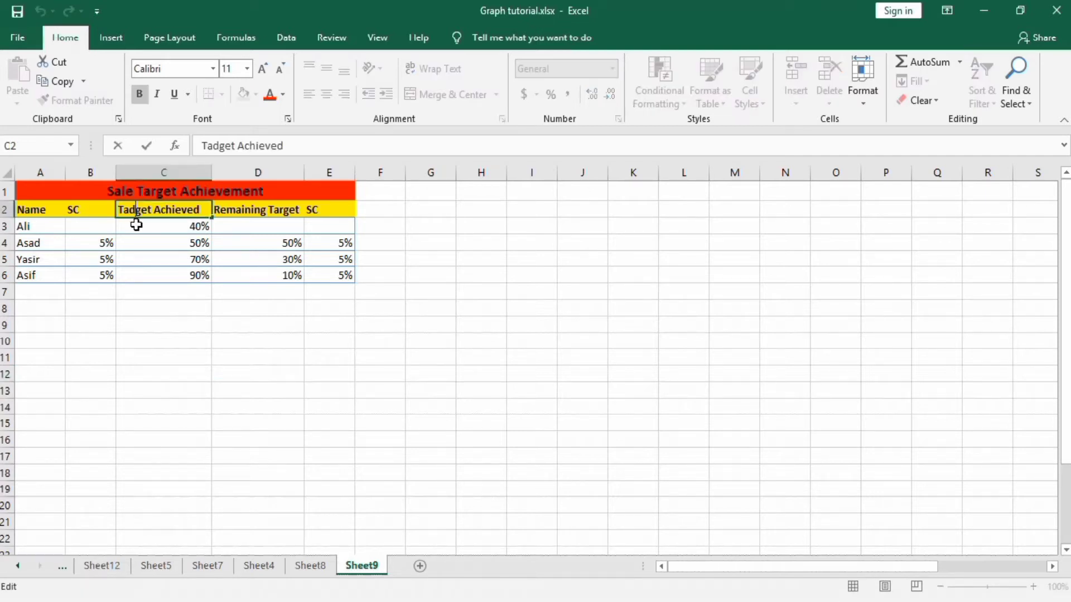
{"action": "key", "text": "BackSpace"}
{"action": "type", "text": "r"}
{"action": "left_click", "coordinate": [165, 374]}
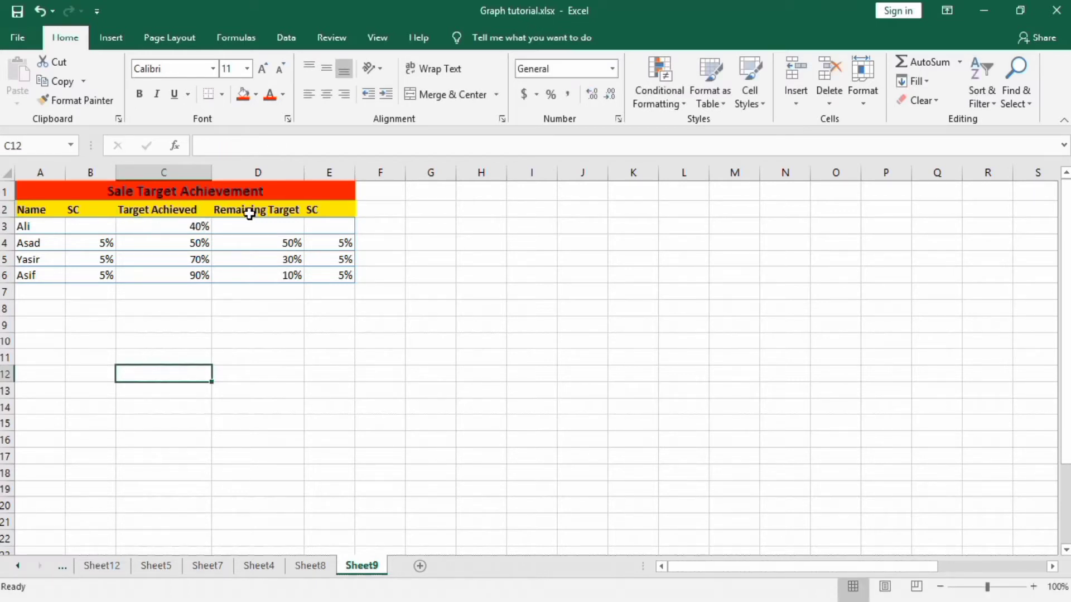
Calculate Ali's remaining target in D3 with the formula =1-C3
{"action": "left_click", "coordinate": [237, 225]}
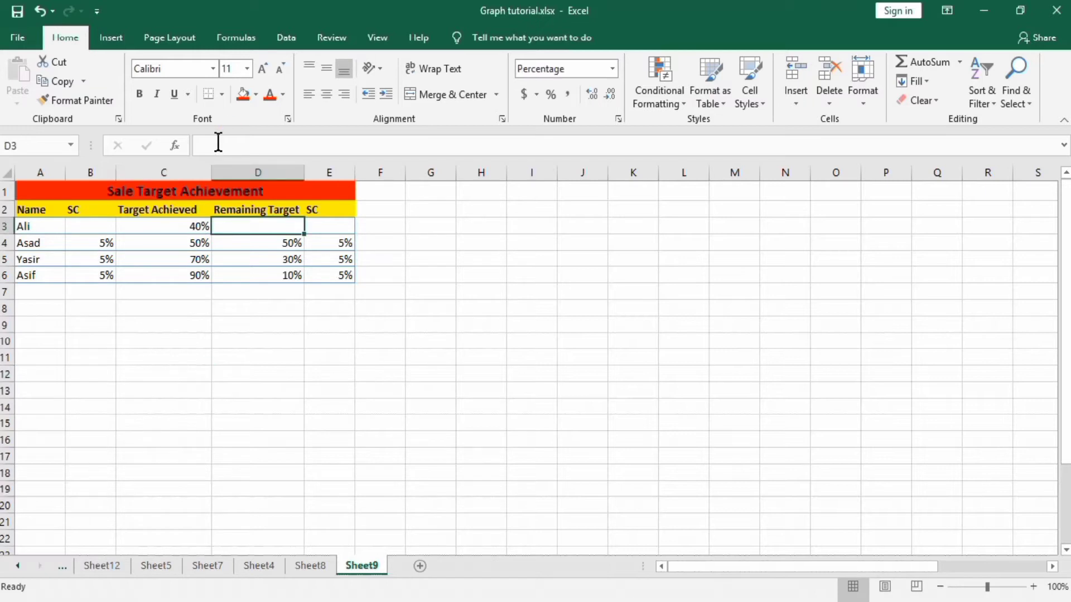
{"action": "left_click", "coordinate": [218, 144]}
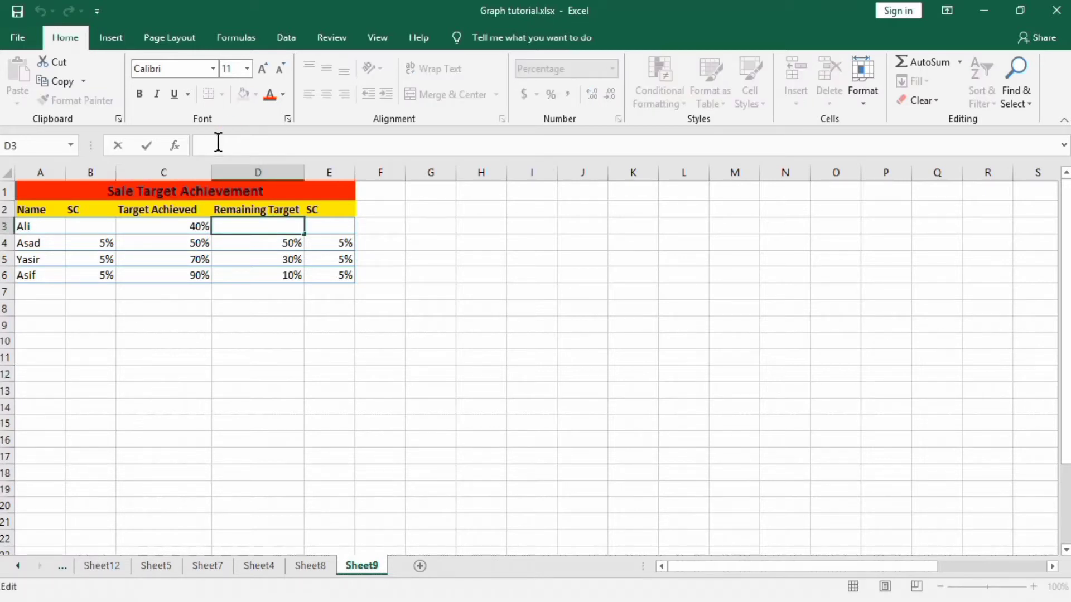
{"action": "type", "text": "=1-"}
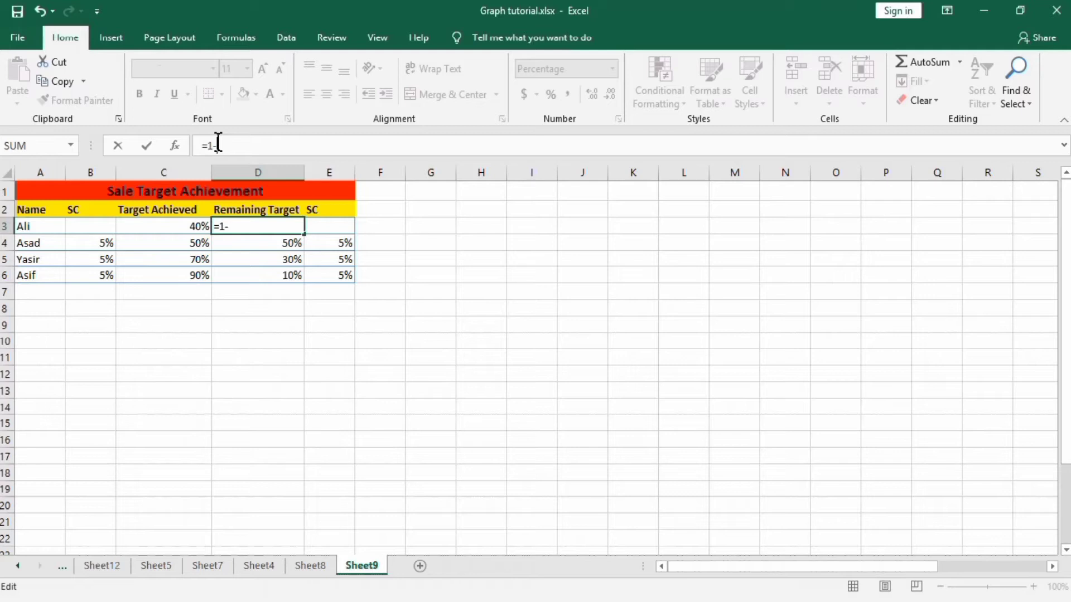
{"action": "left_click", "coordinate": [191, 226]}
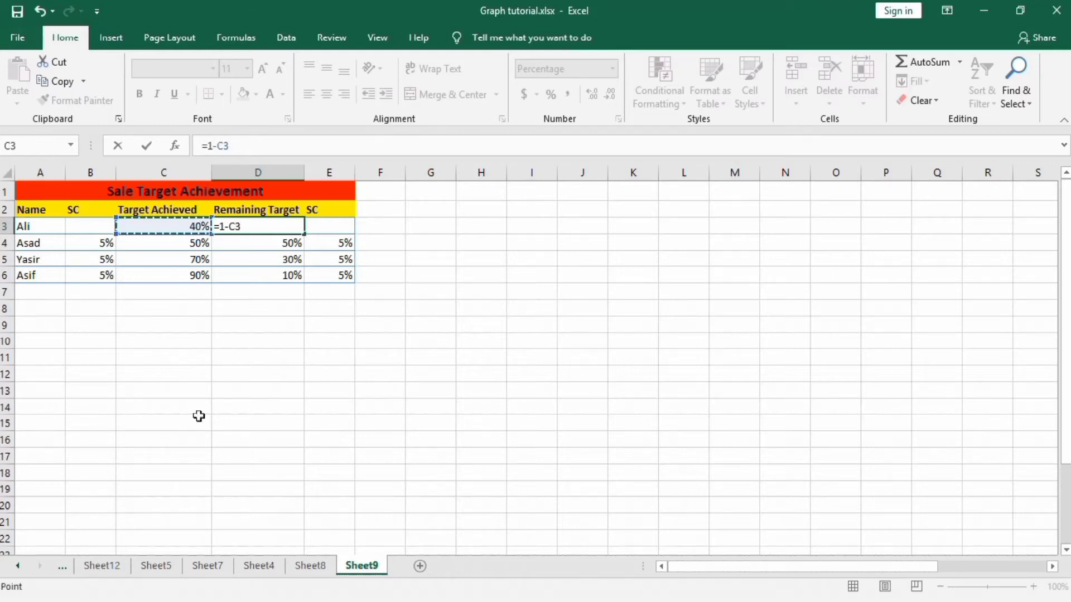
{"action": "key", "text": "Return"}
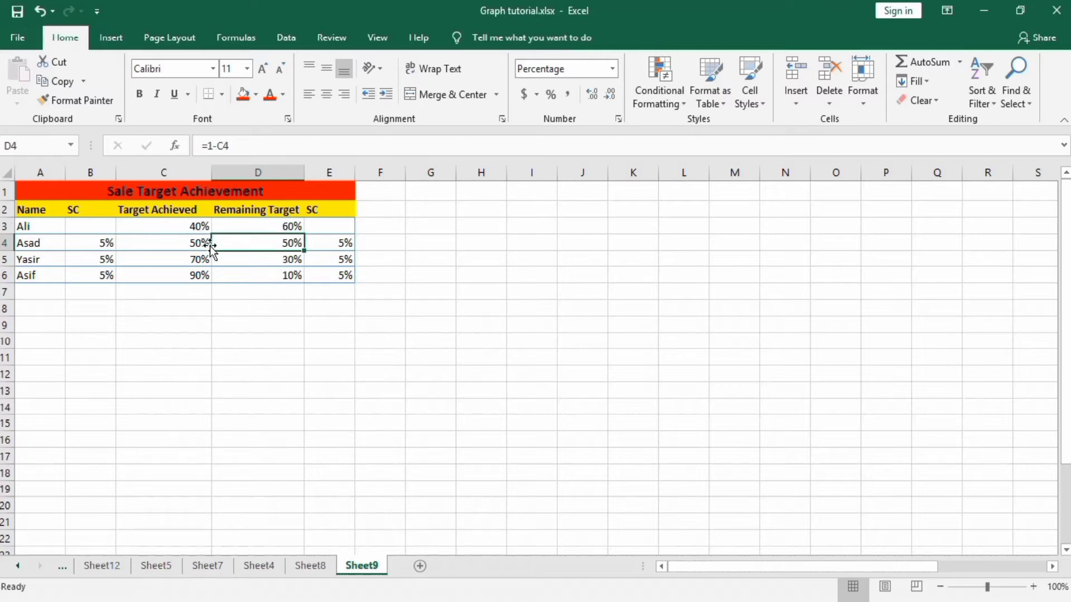
Enter 5% in both SC cells of Ali's row, B3 and E3
{"action": "left_click", "coordinate": [84, 224]}
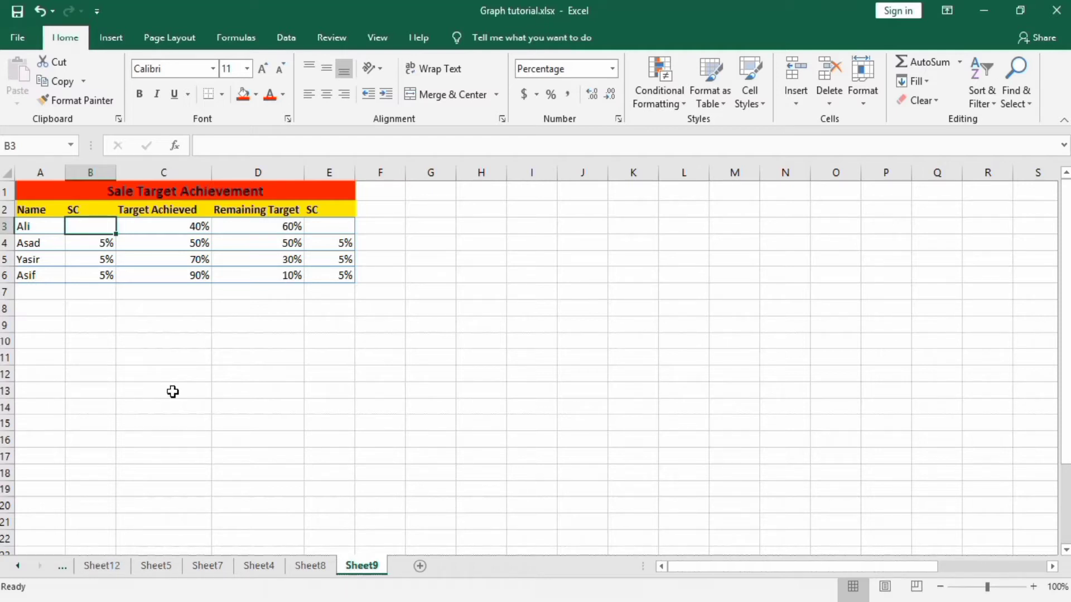
{"action": "type", "text": "5"}
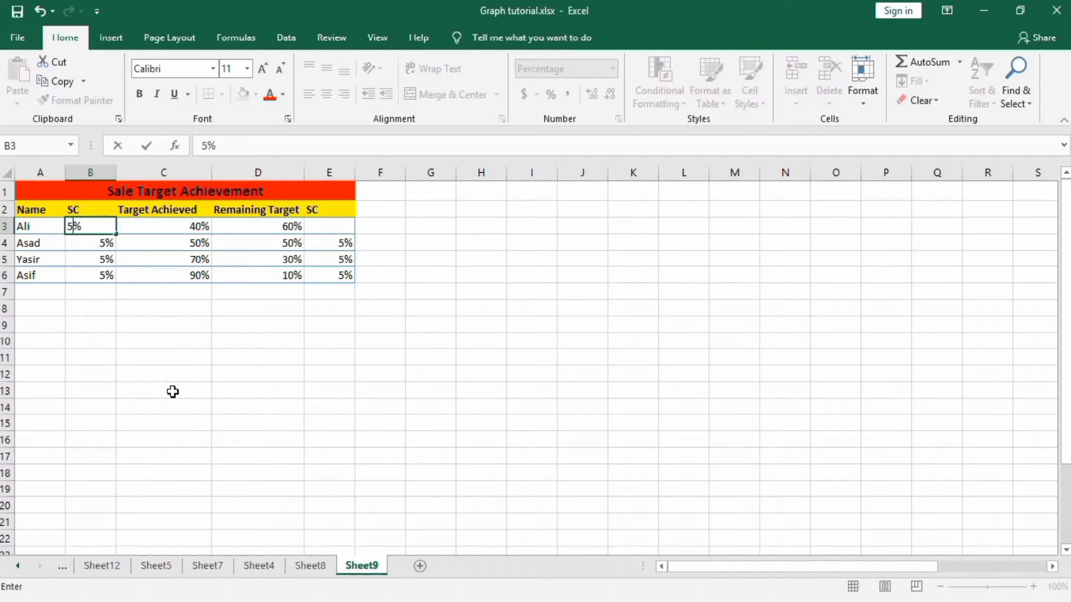
{"action": "left_click", "coordinate": [337, 226]}
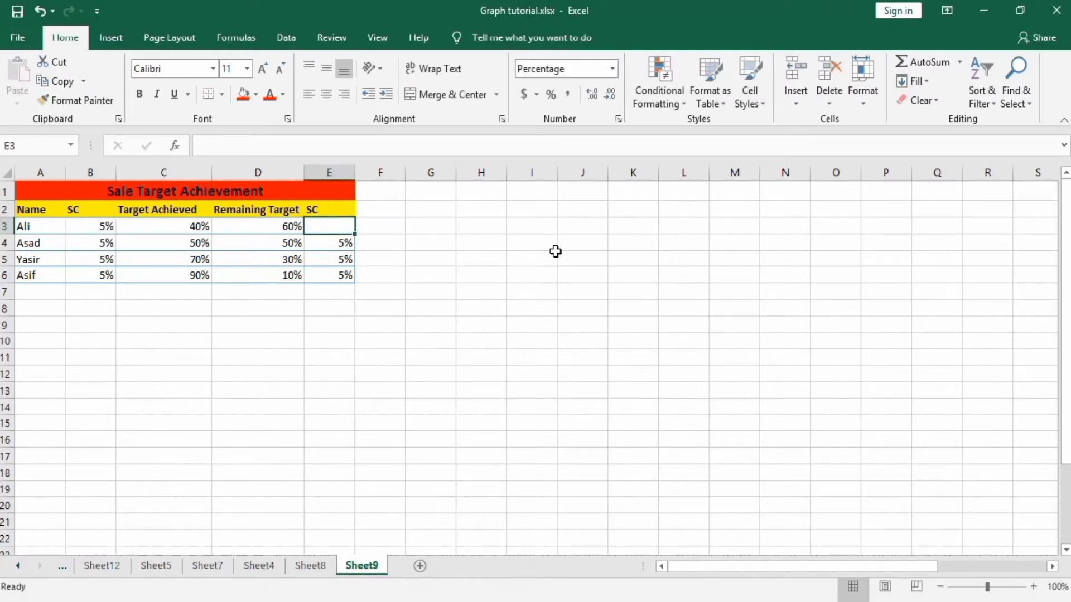
{"action": "type", "text": "5"}
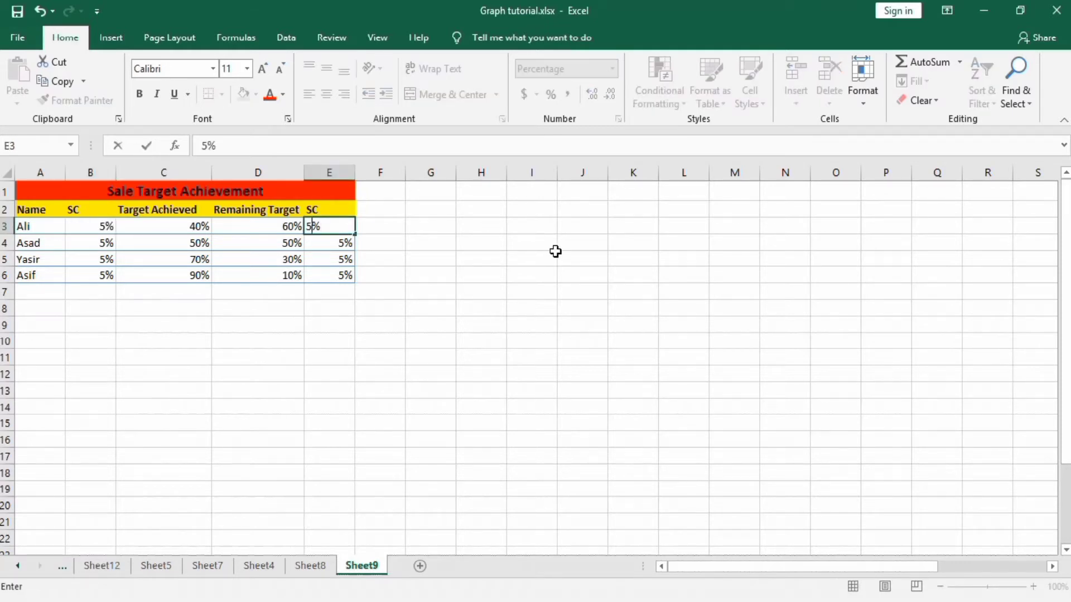
{"action": "left_click", "coordinate": [555, 251]}
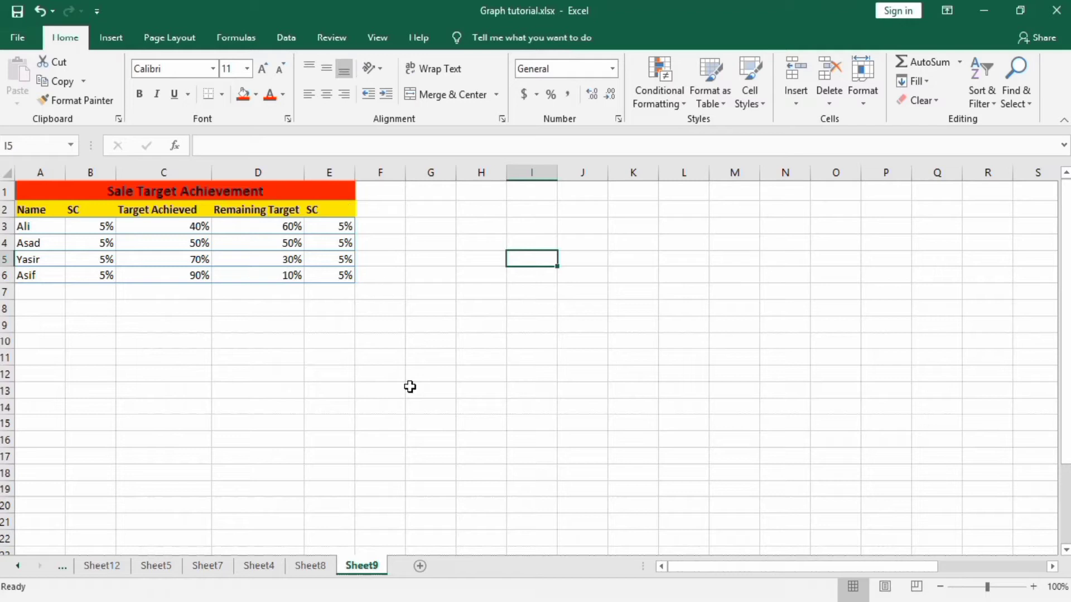
Check the sample chart on Sheet8, and insert a 3-D Stacked Column chart from Sheet9's B3:E3 with its rows and columns switched
{"action": "left_click", "coordinate": [316, 566]}
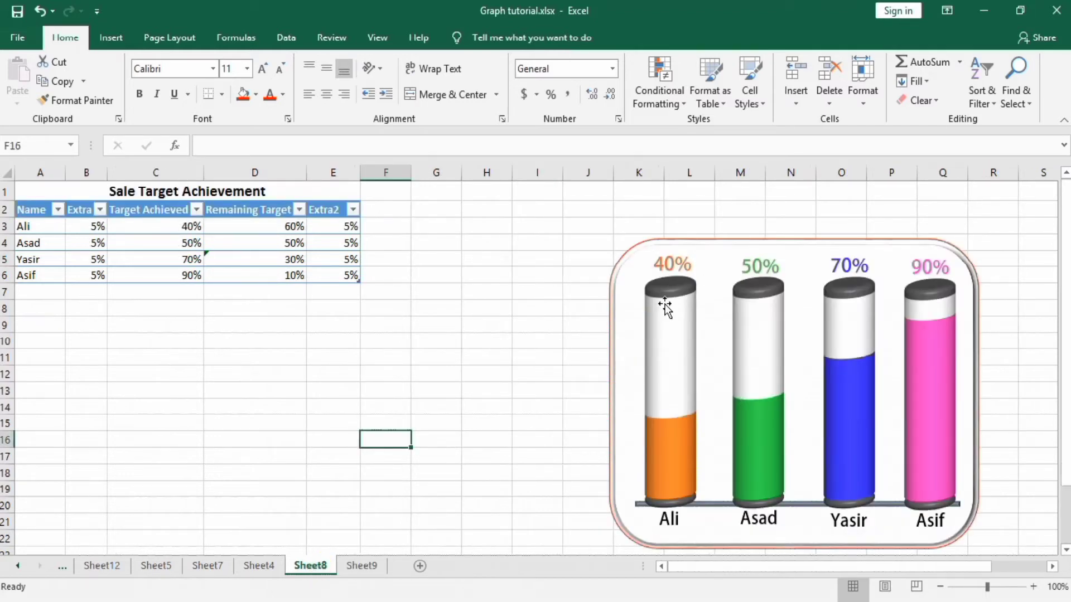
{"action": "left_click", "coordinate": [363, 566]}
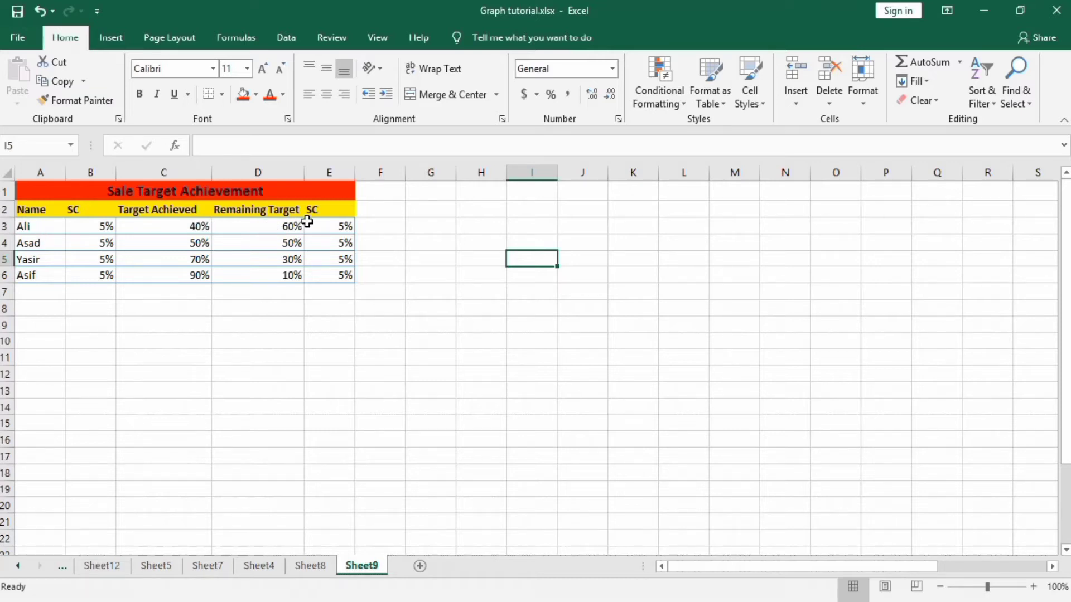
{"action": "left_click", "coordinate": [330, 226]}
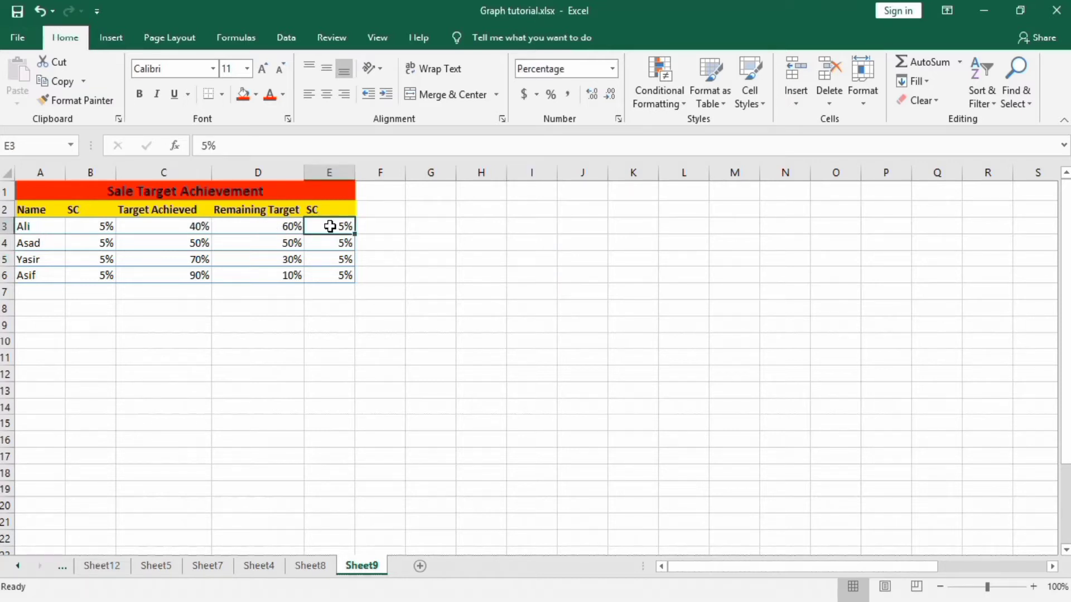
{"action": "left_click_drag", "start_coordinate": [328, 226], "coordinate": [115, 226]}
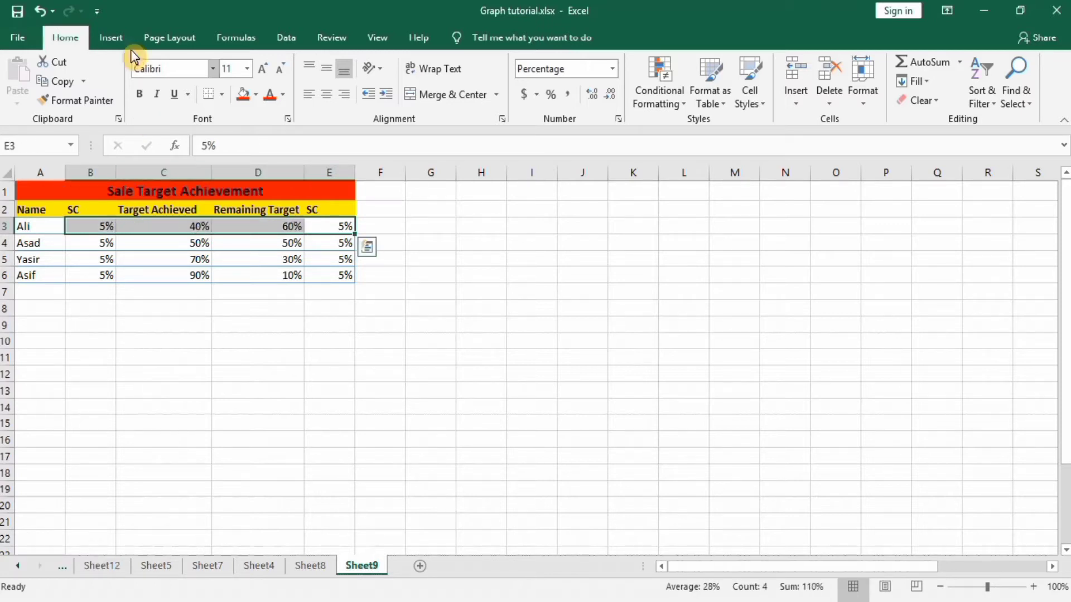
{"action": "left_click", "coordinate": [114, 37]}
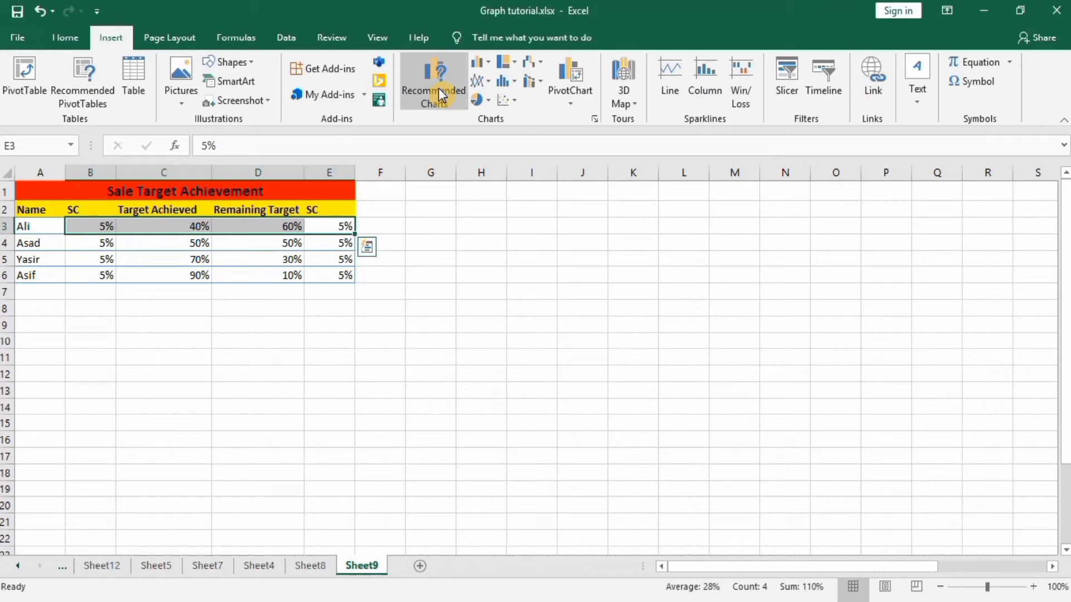
{"action": "left_click", "coordinate": [490, 70]}
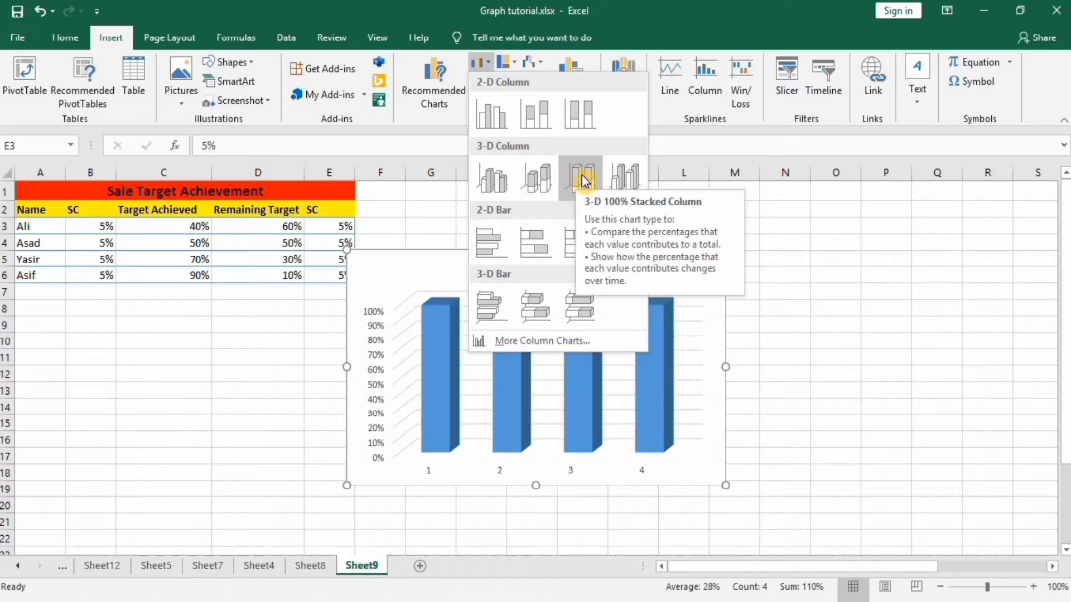
{"action": "left_click", "coordinate": [544, 175]}
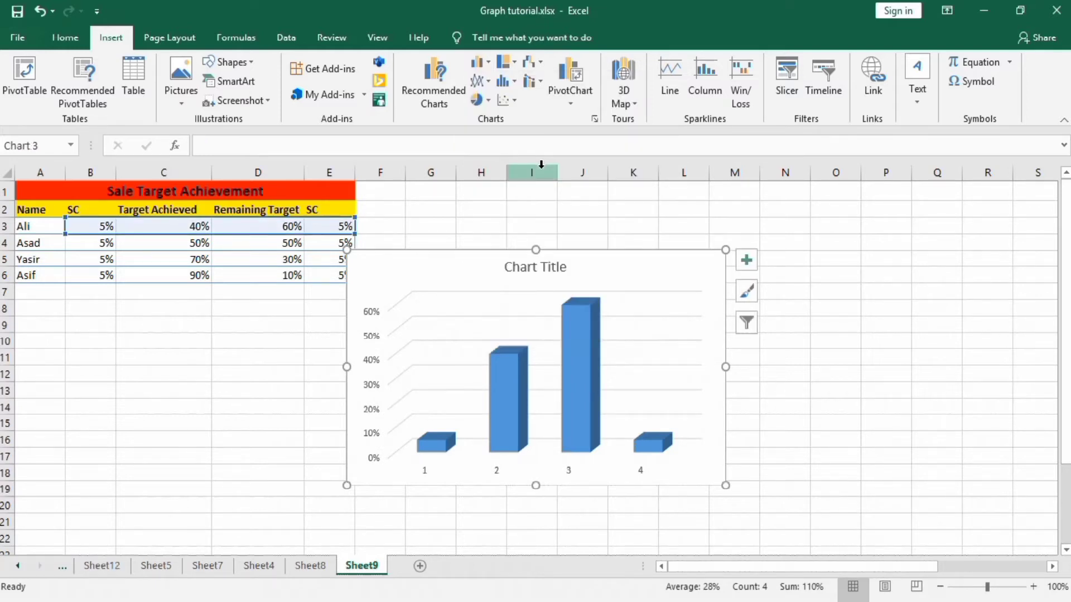
{"action": "left_click", "coordinate": [664, 257]}
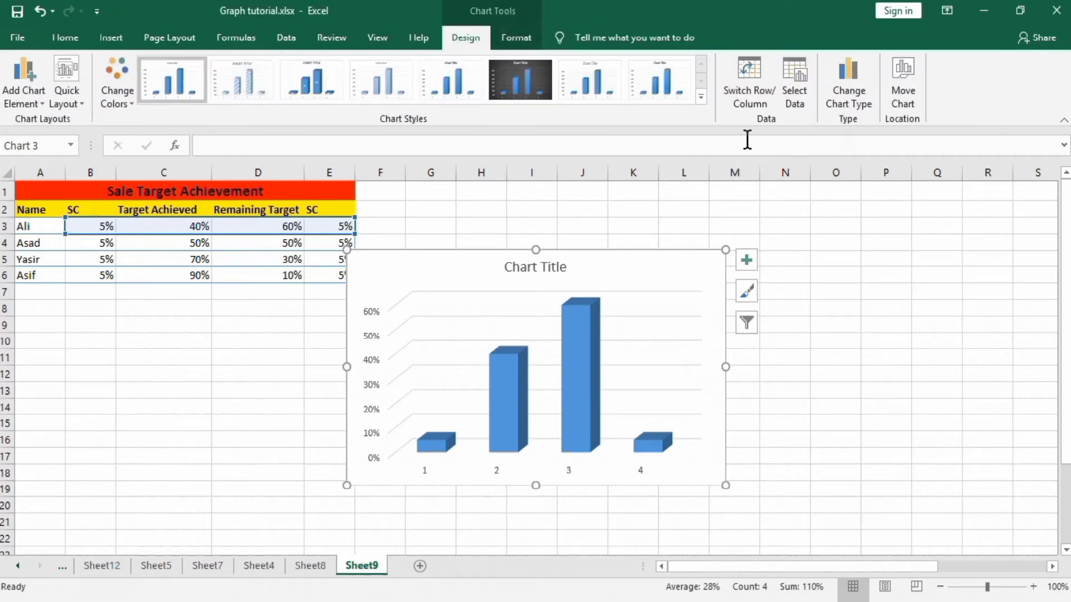
{"action": "left_click", "coordinate": [748, 86]}
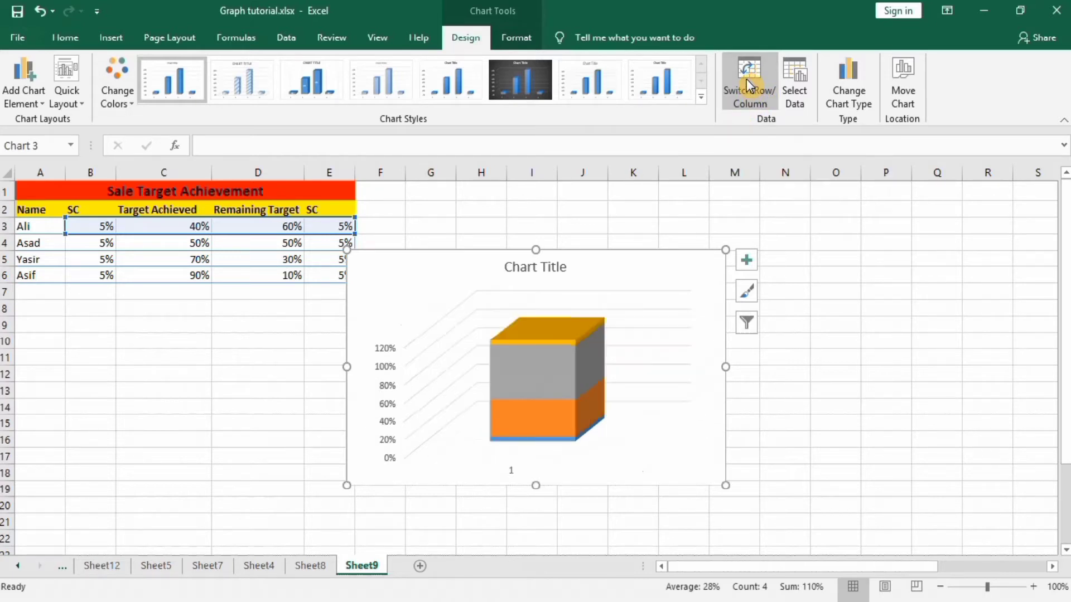
Remove the axes, chart title and gridlines from the stacked column chart
{"action": "left_click", "coordinate": [747, 260]}
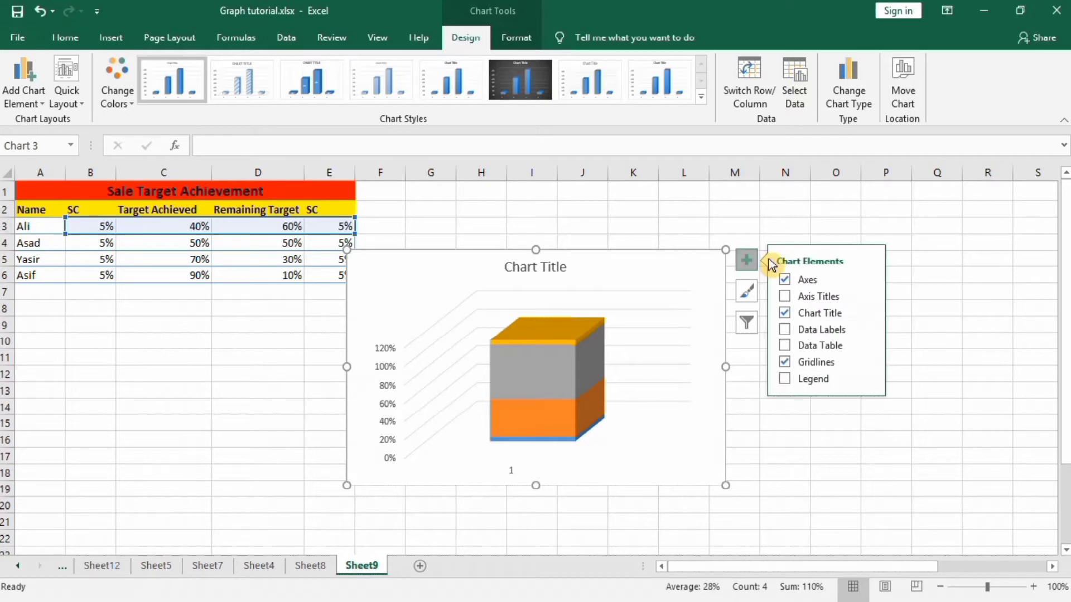
{"action": "left_click", "coordinate": [785, 280]}
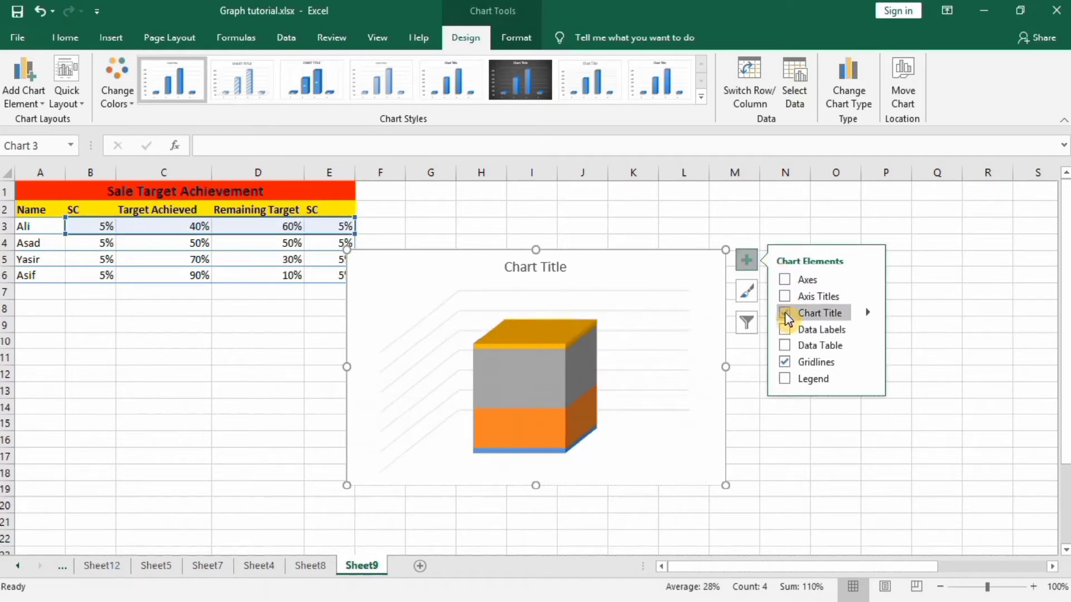
{"action": "left_click", "coordinate": [785, 312]}
{"action": "left_click", "coordinate": [784, 330]}
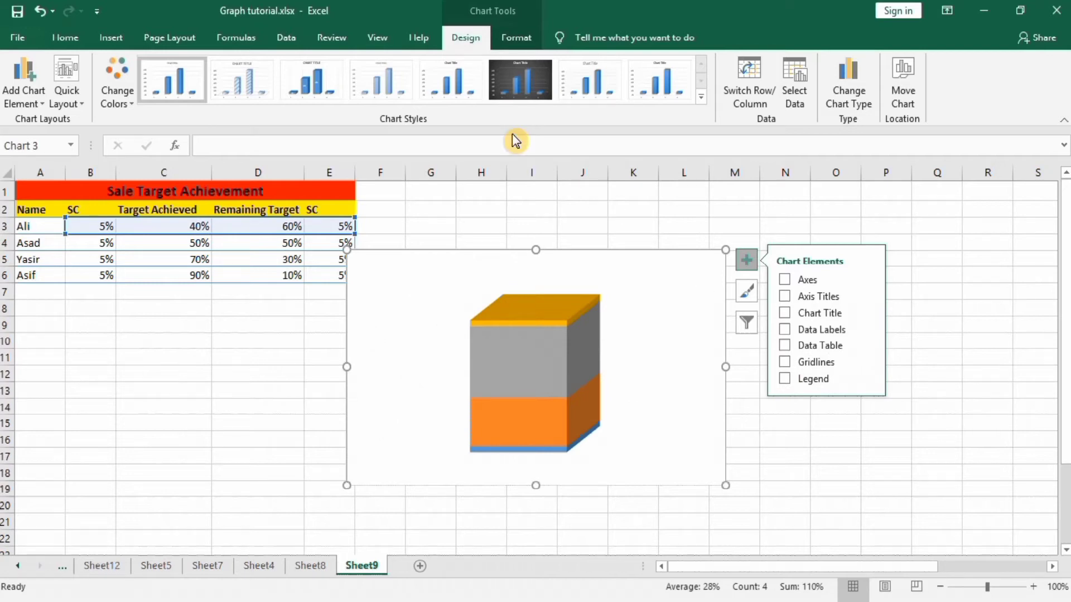
Size the chart to 4.5" high and 2.5" wide, and move it clear of the data table, starting around column G
{"action": "left_click", "coordinate": [517, 39]}
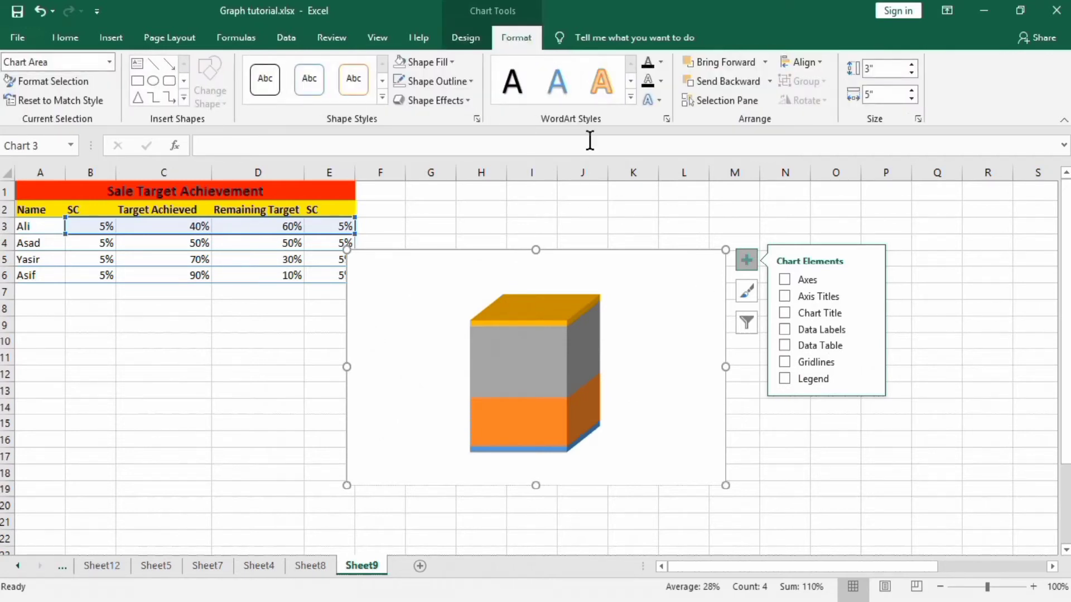
{"action": "left_click", "coordinate": [870, 70]}
{"action": "type", "text": "4.5"}
{"action": "left_click", "coordinate": [873, 91]}
{"action": "type", "text": "2."}
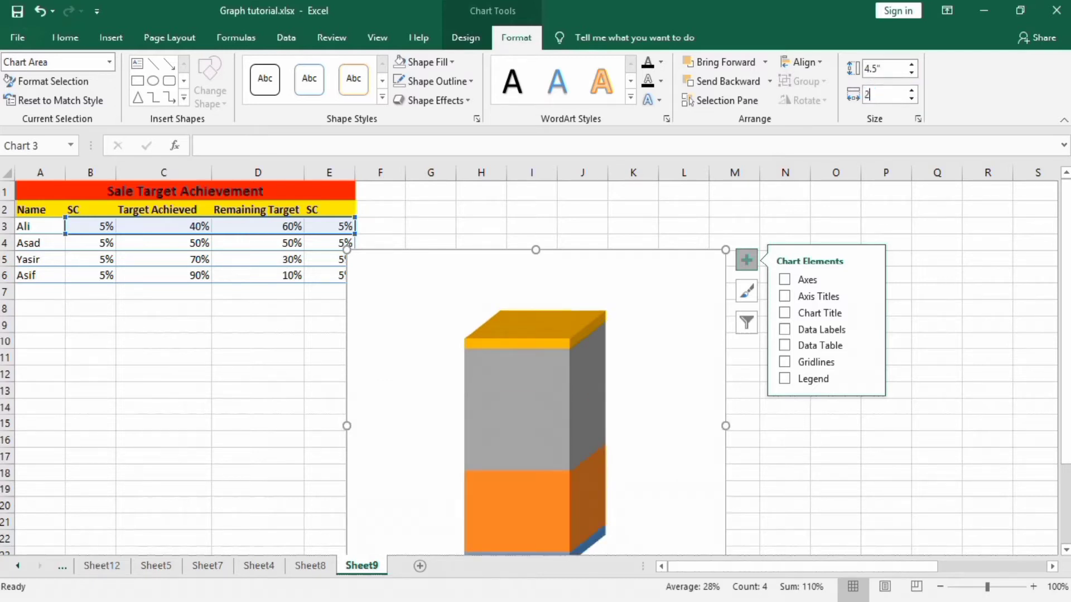
{"action": "left_click", "coordinate": [913, 261]}
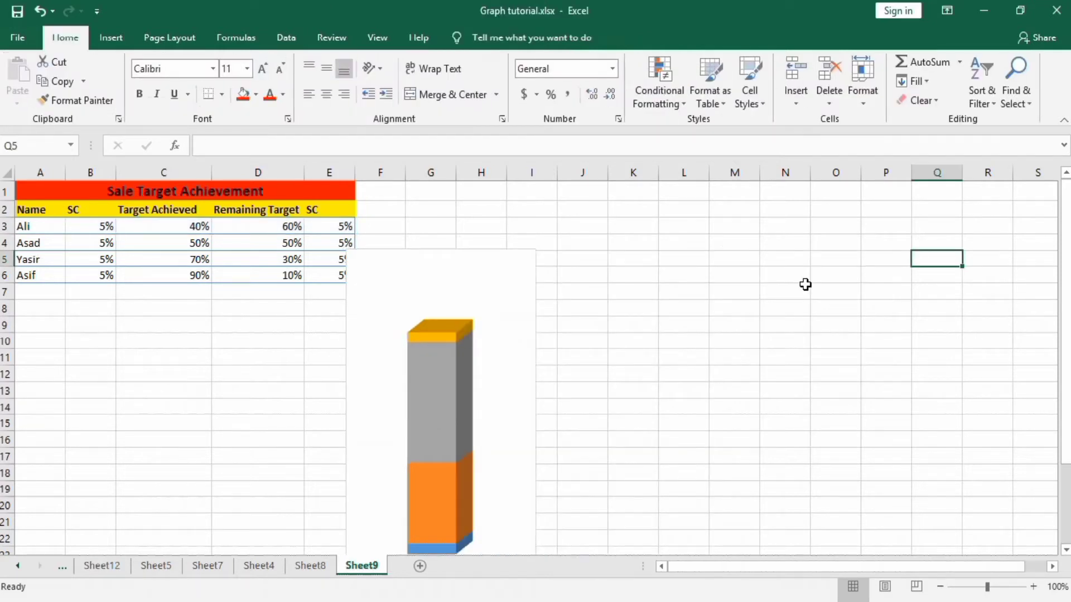
{"action": "left_click", "coordinate": [502, 252]}
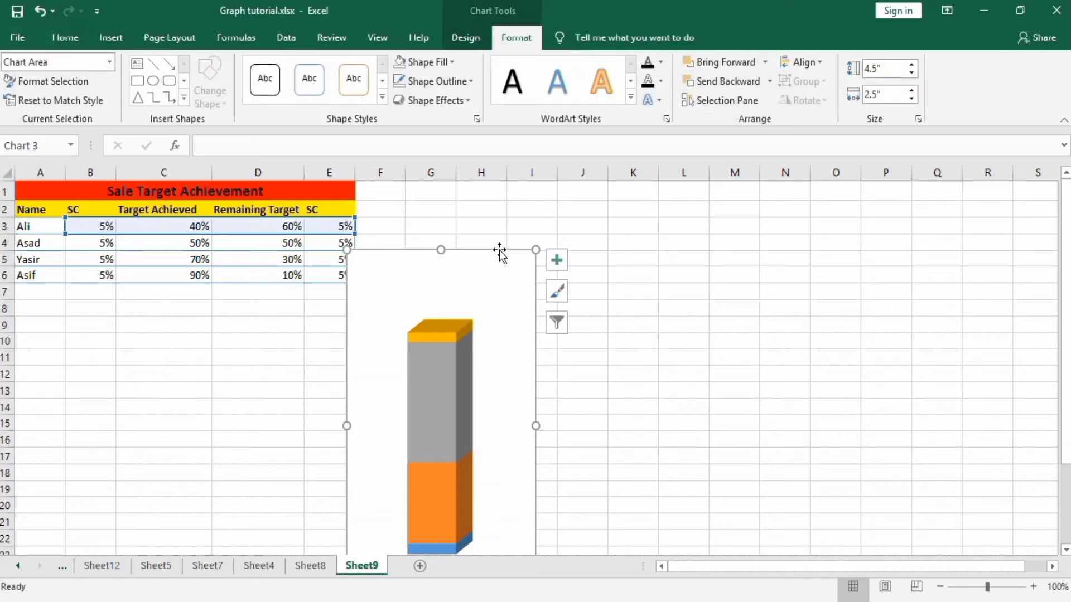
{"action": "left_click_drag", "start_coordinate": [493, 250], "coordinate": [584, 203]}
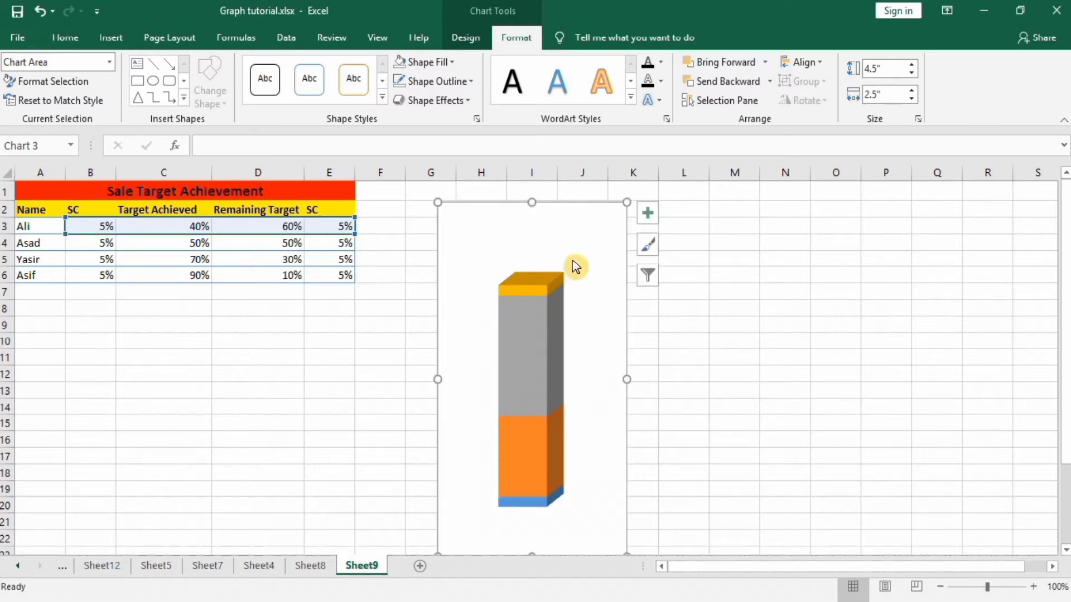
Set the chart area to No Fill and No Outline
{"action": "left_click", "coordinate": [454, 62]}
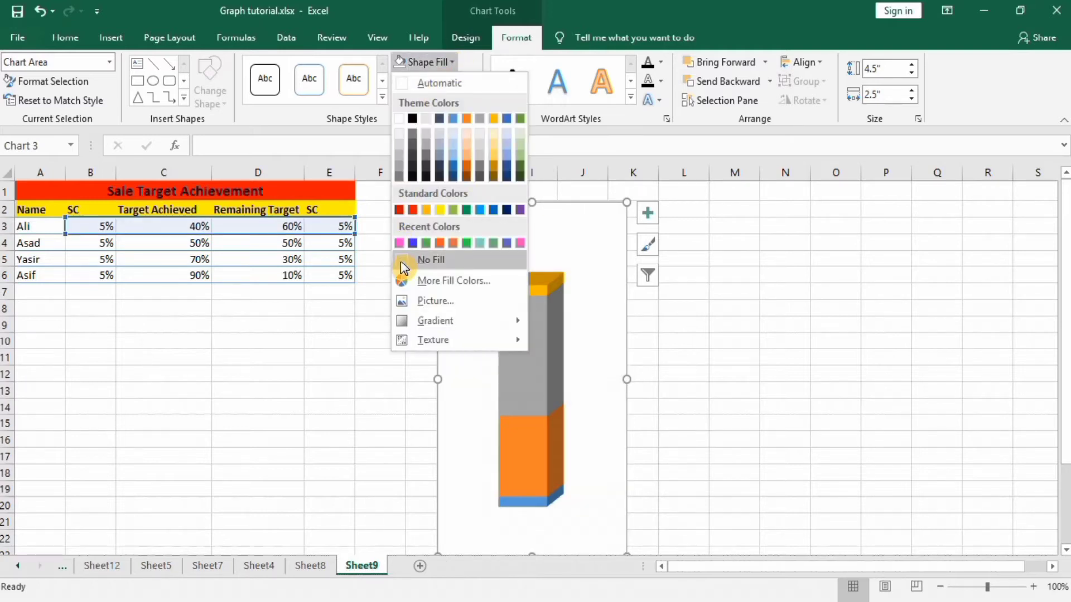
{"action": "left_click", "coordinate": [401, 260]}
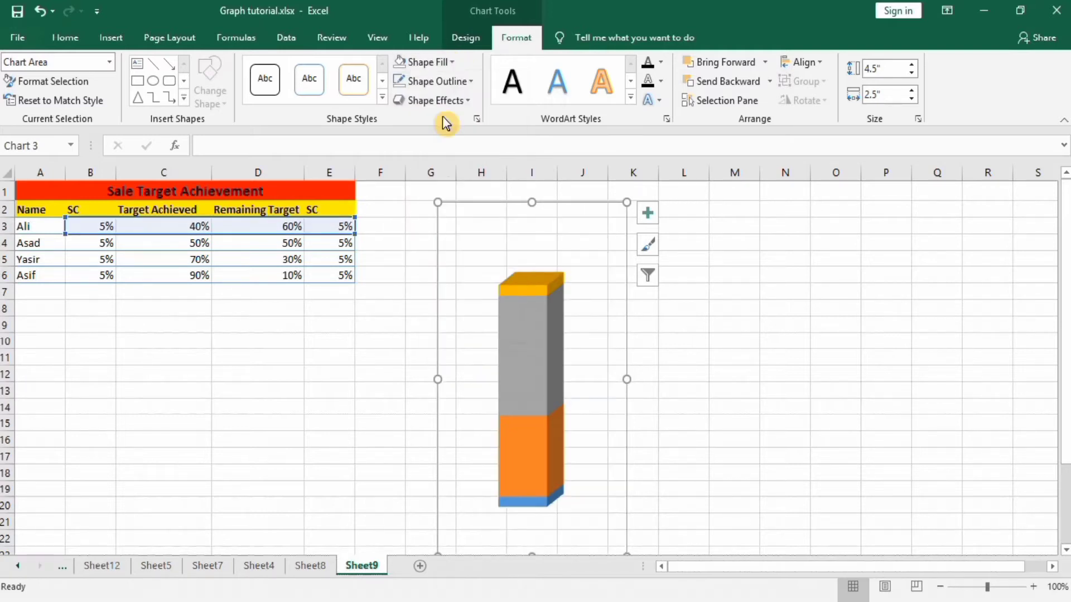
{"action": "left_click", "coordinate": [473, 81]}
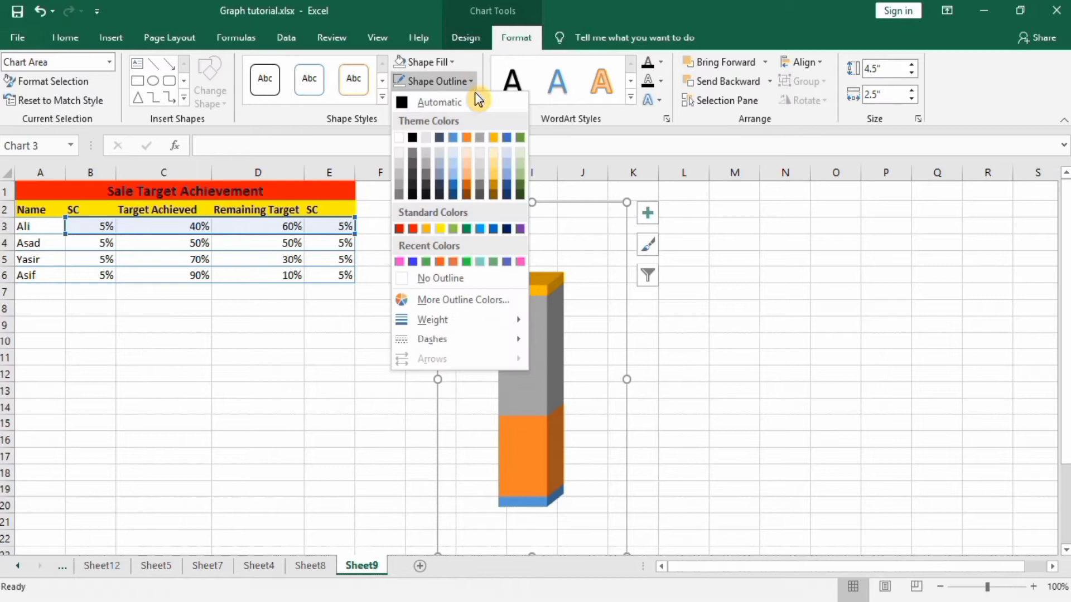
{"action": "left_click", "coordinate": [402, 279]}
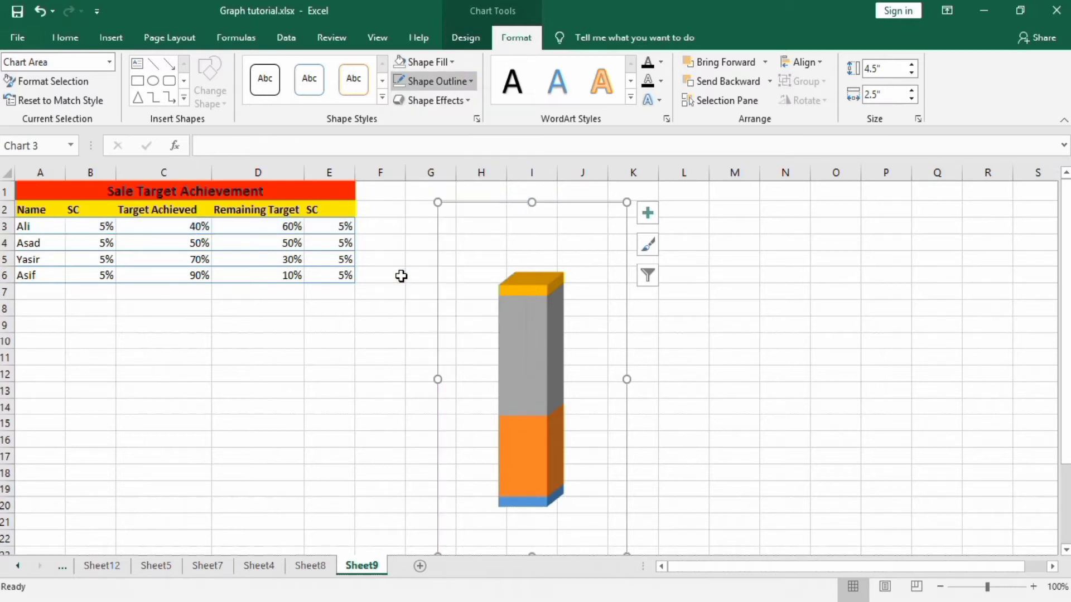
Change the column shape of the stacked column to Cylinder through the top segment's series options
{"action": "left_click", "coordinate": [546, 283]}
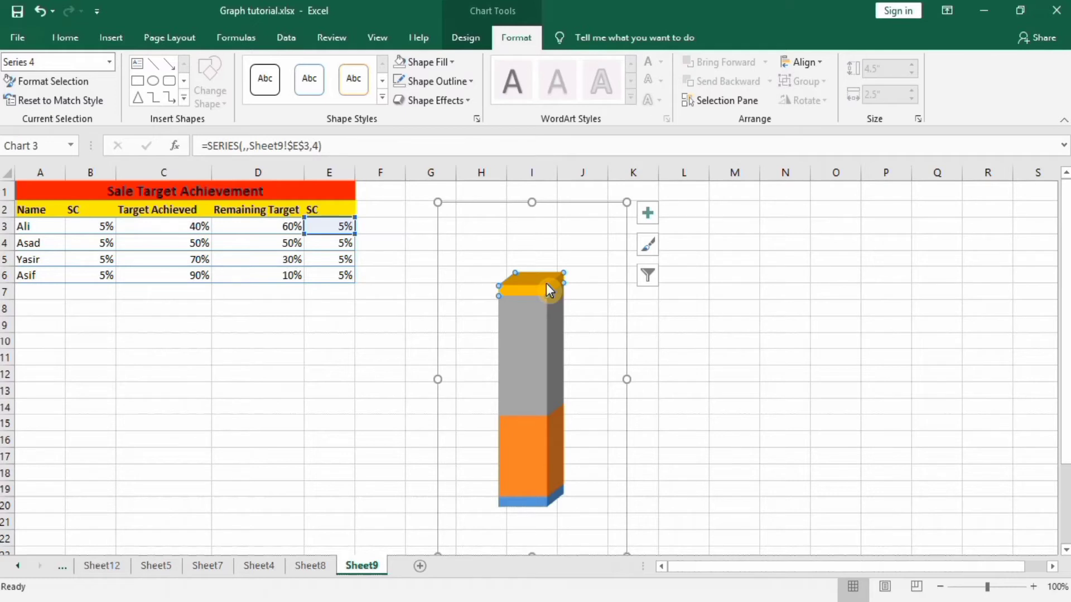
{"action": "right_click", "coordinate": [547, 285]}
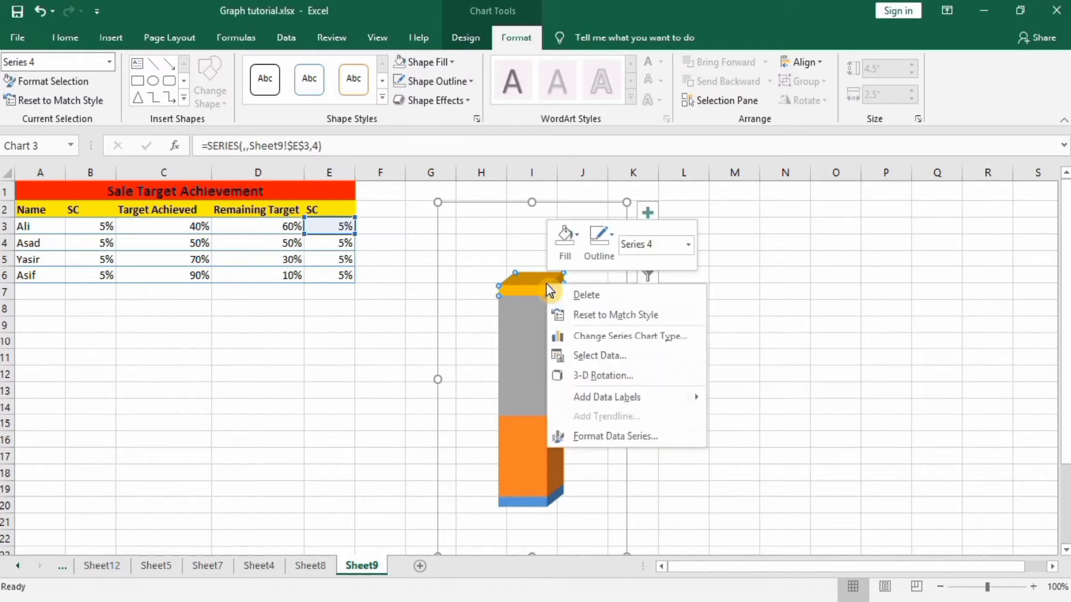
{"action": "left_click", "coordinate": [601, 437]}
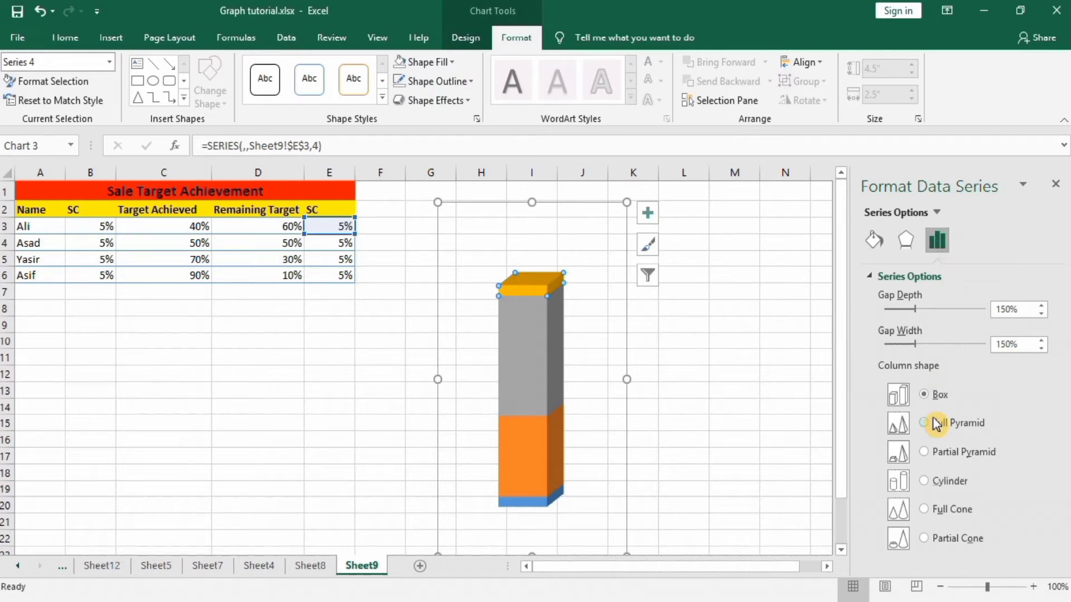
{"action": "left_click", "coordinate": [924, 482]}
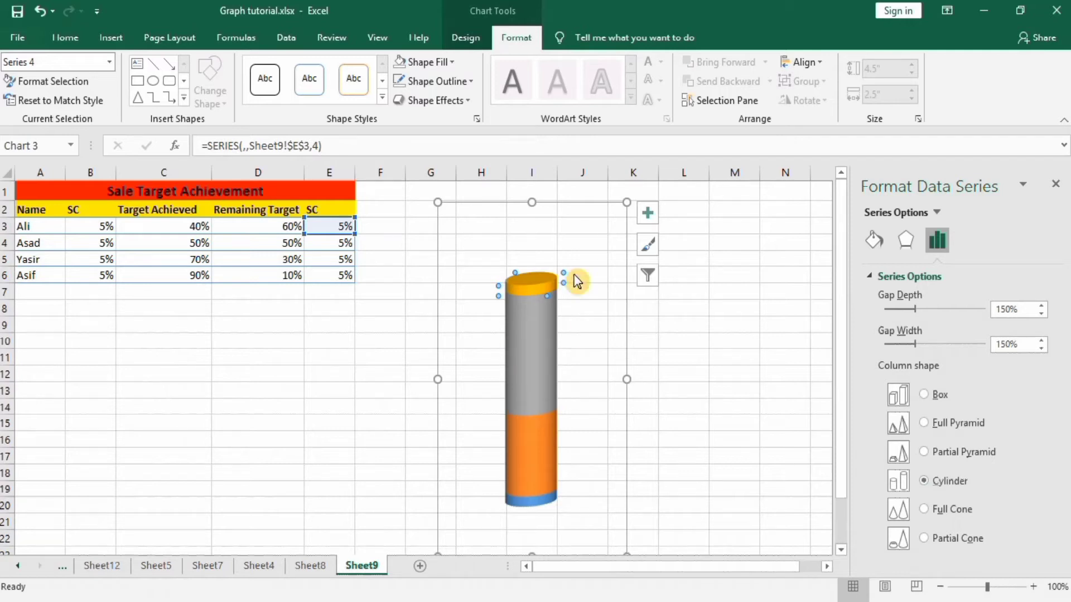
Apply the last bevel preset, 9 pt wide and 6 pt high, as top bevel on the top segment and bottom bevel on the bottom segment
{"action": "mouse_move", "coordinate": [530, 296]}
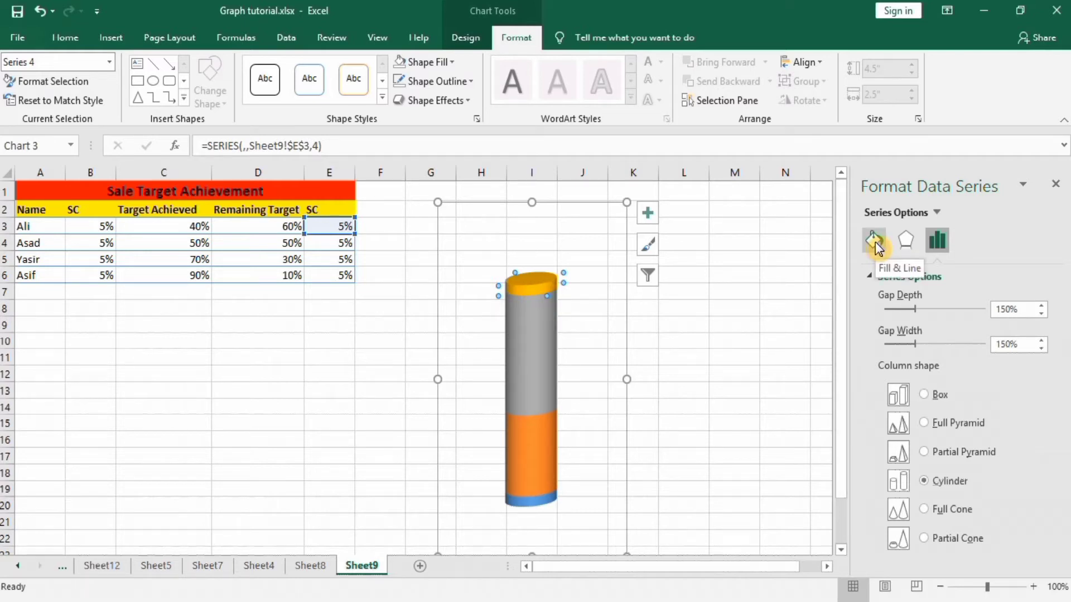
{"action": "left_click", "coordinate": [906, 243]}
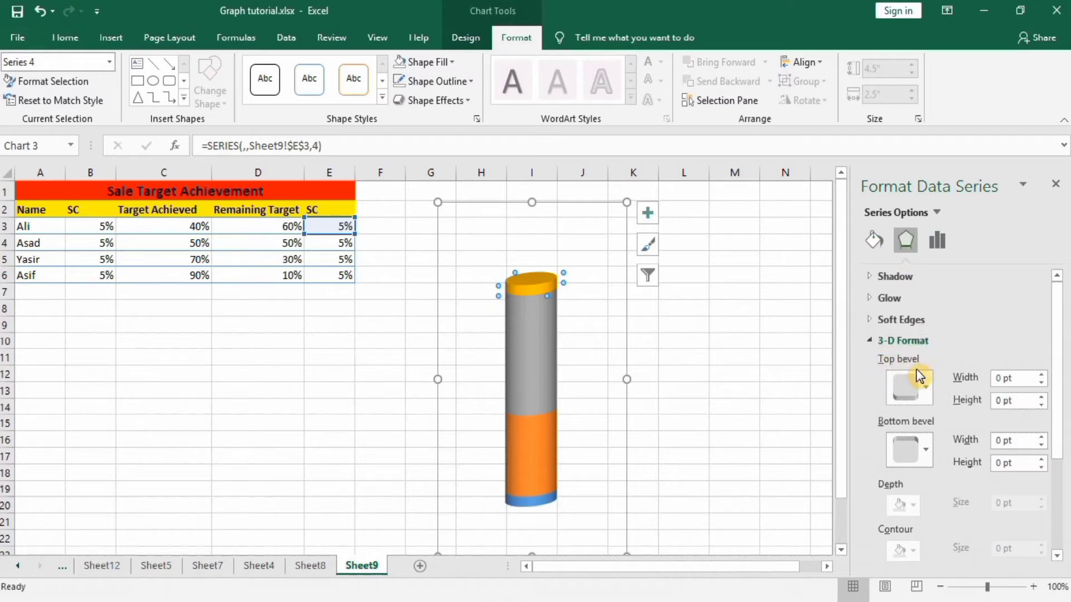
{"action": "left_click", "coordinate": [927, 388]}
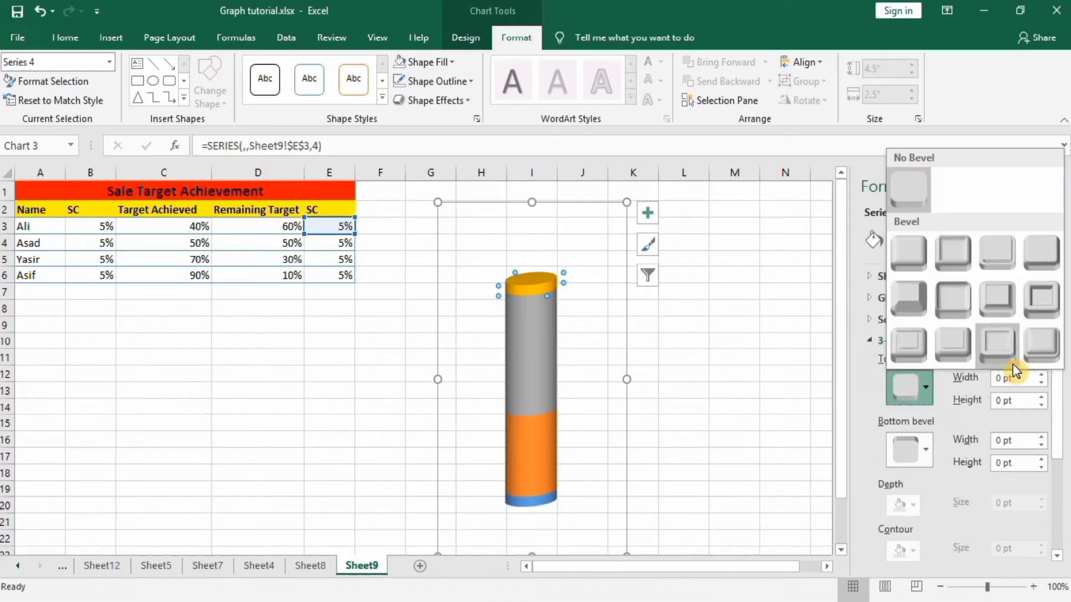
{"action": "left_click", "coordinate": [1038, 346]}
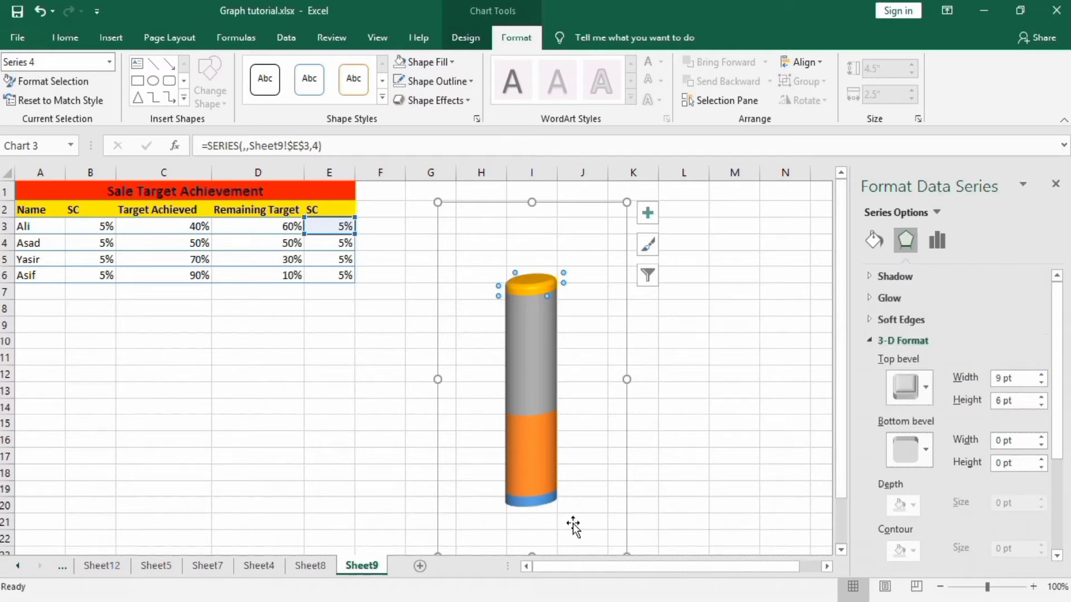
{"action": "left_click", "coordinate": [536, 500]}
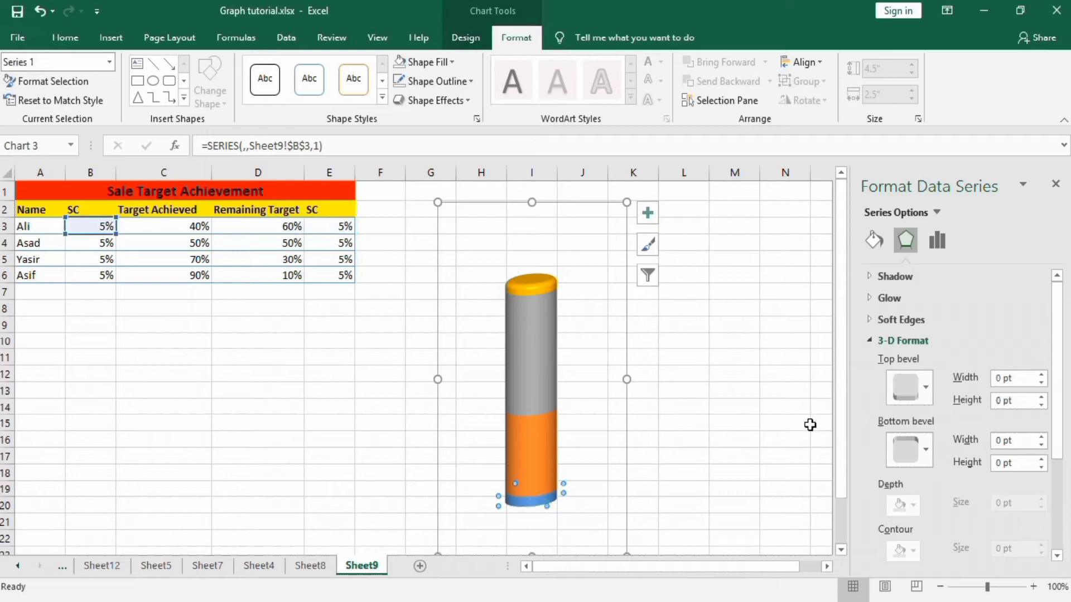
{"action": "left_click", "coordinate": [925, 452]}
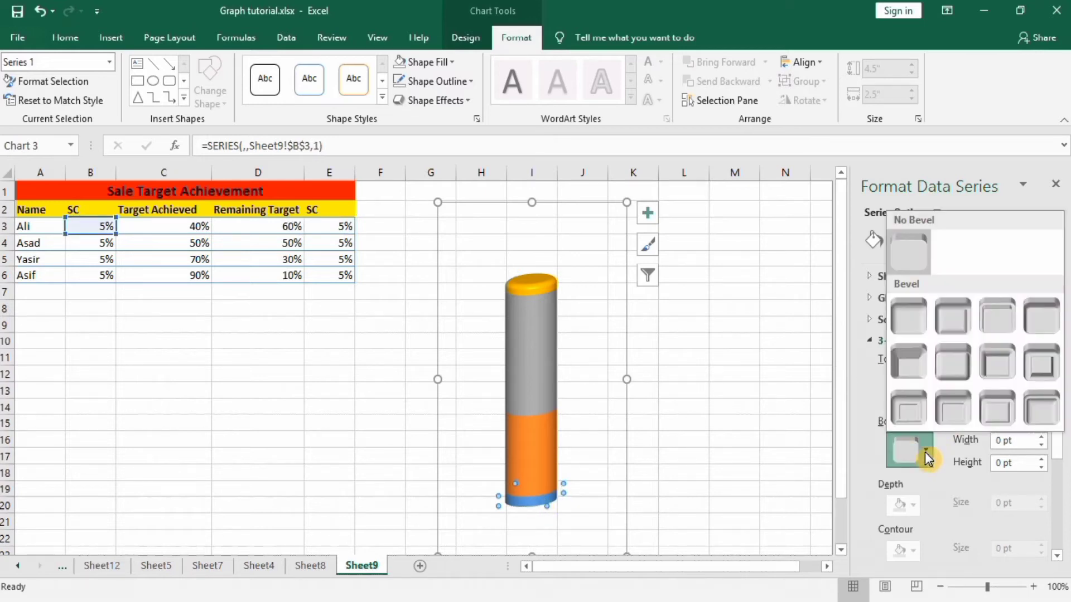
{"action": "left_click", "coordinate": [1040, 415]}
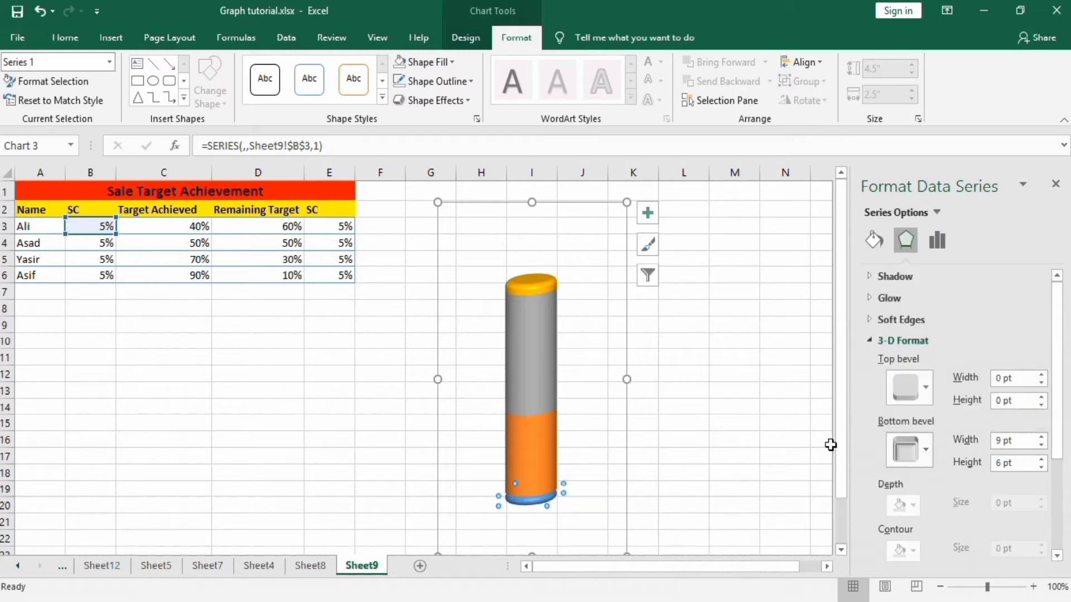
Give the cylinder's top and bottom SC segments a dark grey solid fill
{"action": "left_click", "coordinate": [533, 285]}
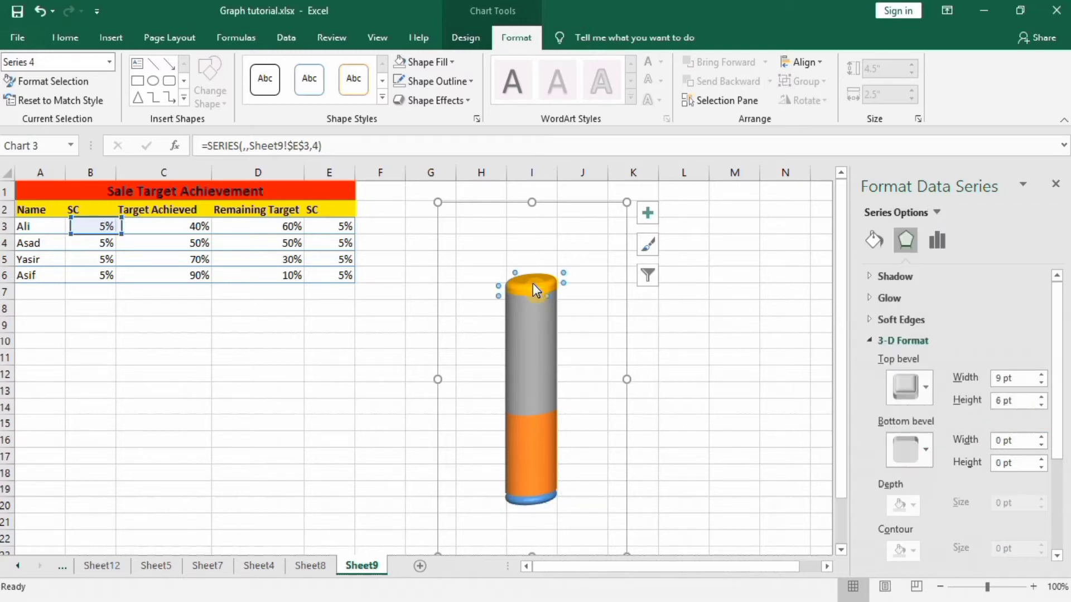
{"action": "left_click", "coordinate": [874, 240]}
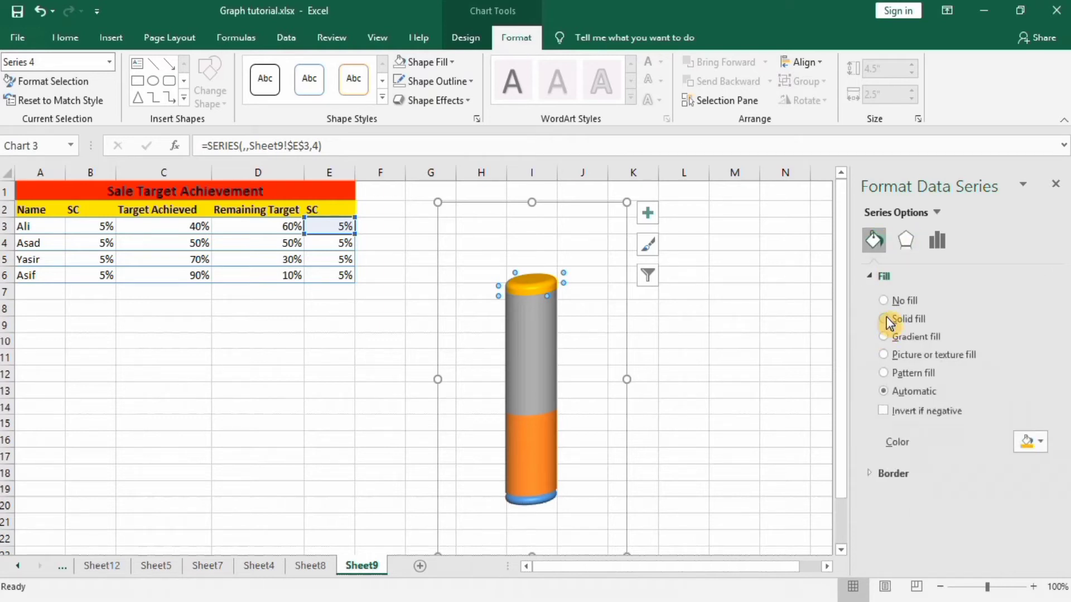
{"action": "left_click", "coordinate": [888, 321]}
{"action": "left_click", "coordinate": [1039, 441]}
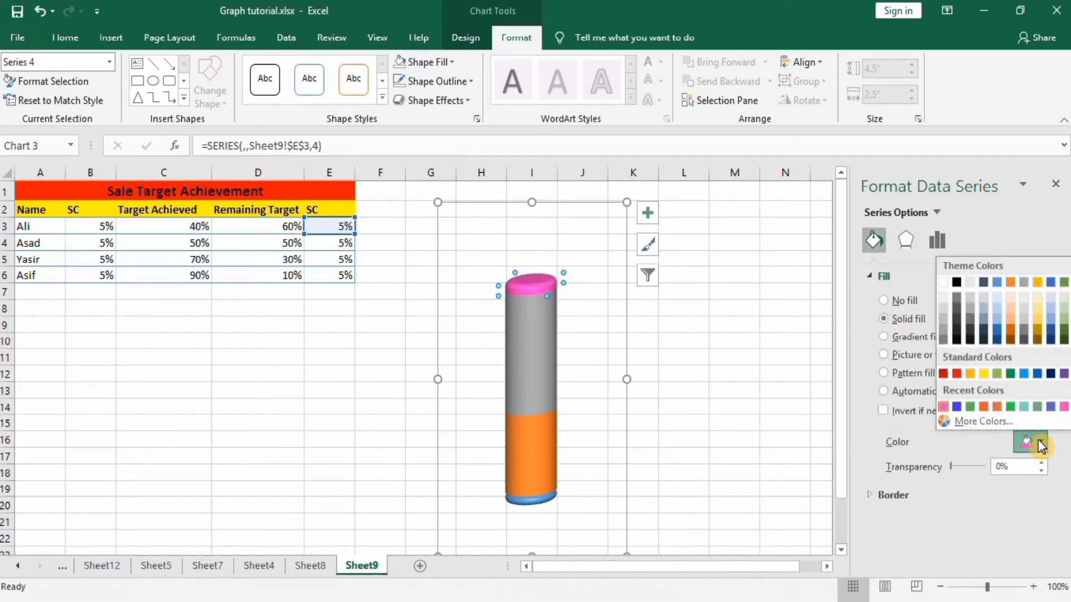
{"action": "left_click", "coordinate": [957, 310]}
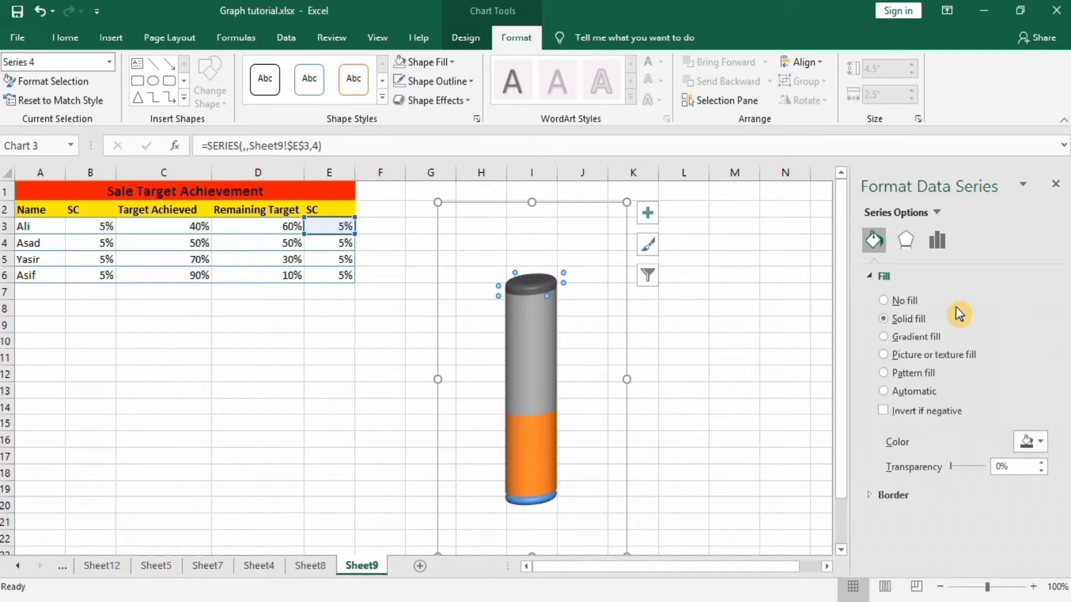
{"action": "left_click", "coordinate": [541, 507]}
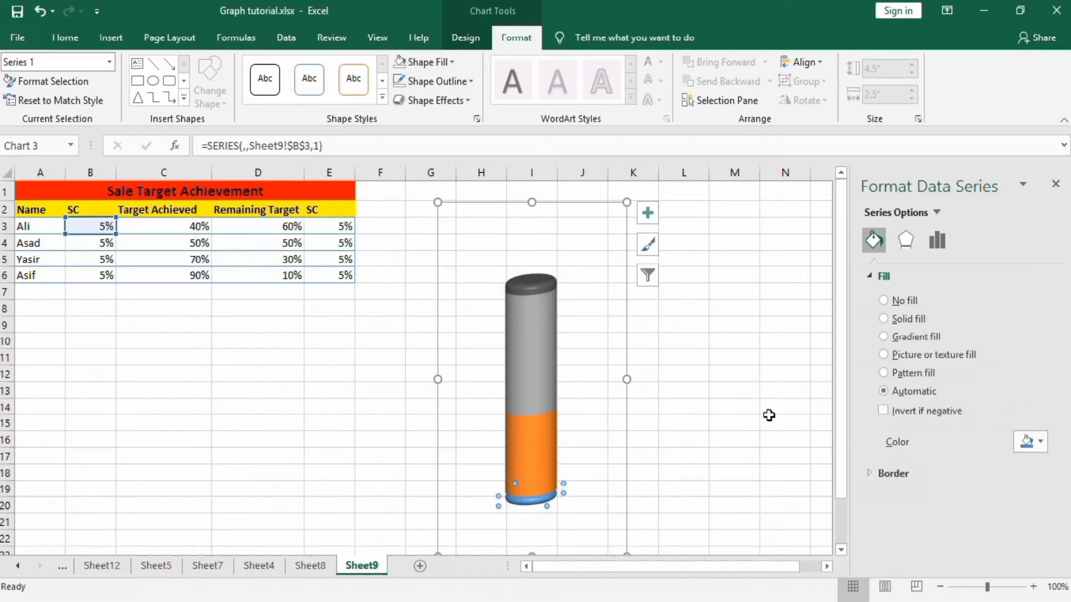
{"action": "left_click", "coordinate": [885, 319]}
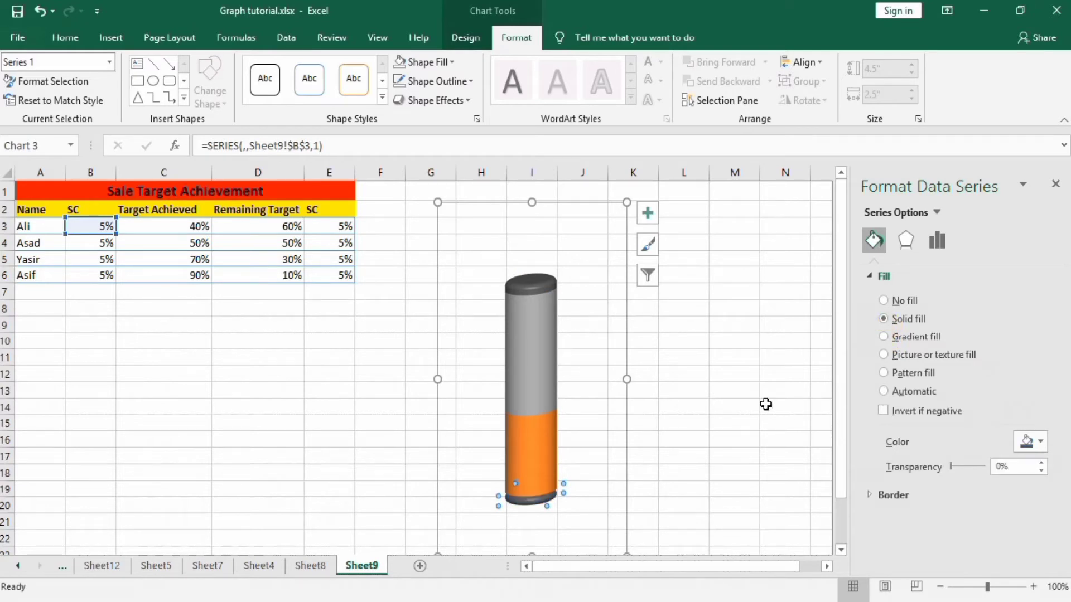
Give the Remaining Target segment of the cylinder a white solid fill
{"action": "left_click", "coordinate": [538, 339]}
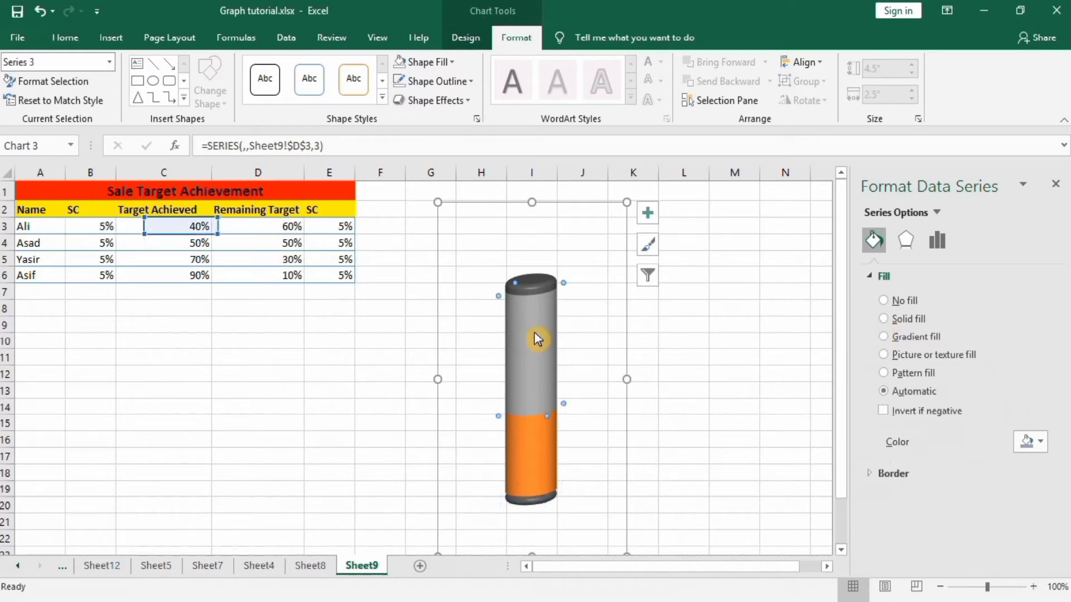
{"action": "left_click", "coordinate": [883, 319]}
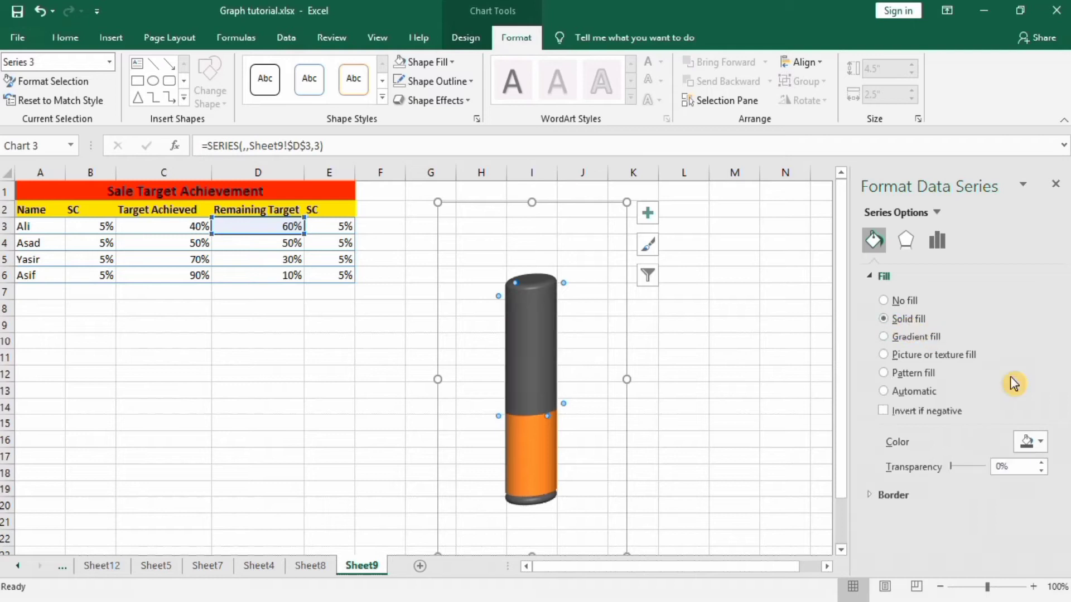
{"action": "left_click", "coordinate": [1040, 443]}
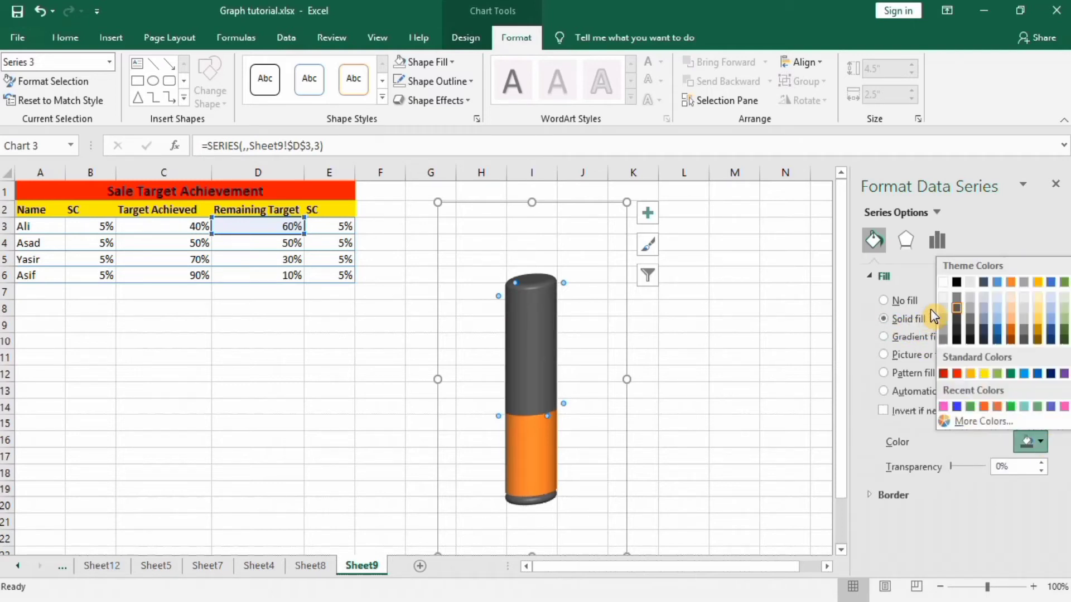
{"action": "left_click", "coordinate": [943, 282]}
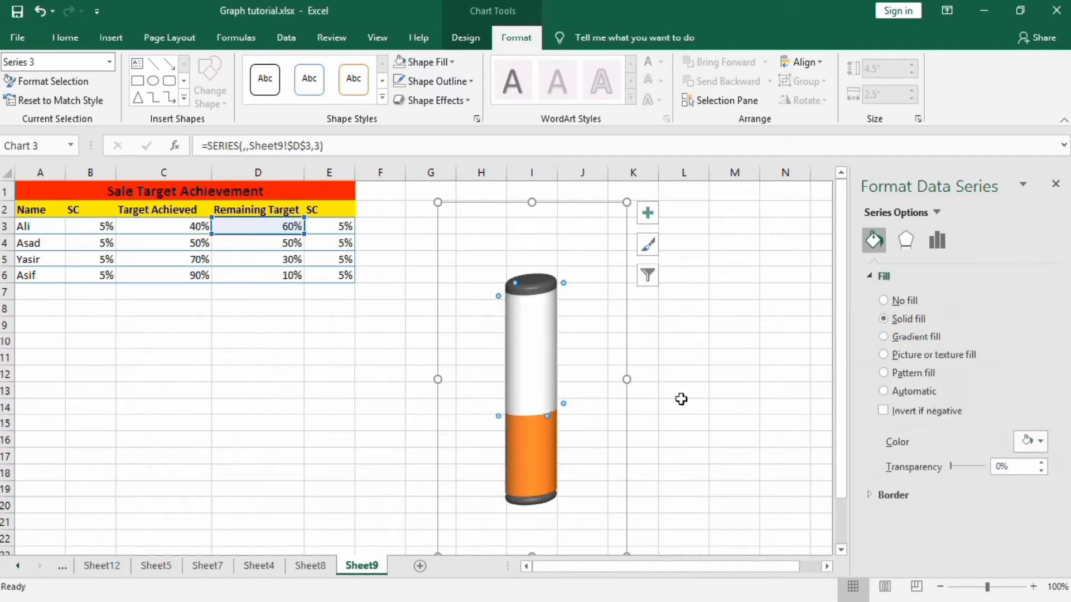
Fill the Target Achieved segment with the recent solid orange-red colour and deselect the chart
{"action": "left_click", "coordinate": [534, 443]}
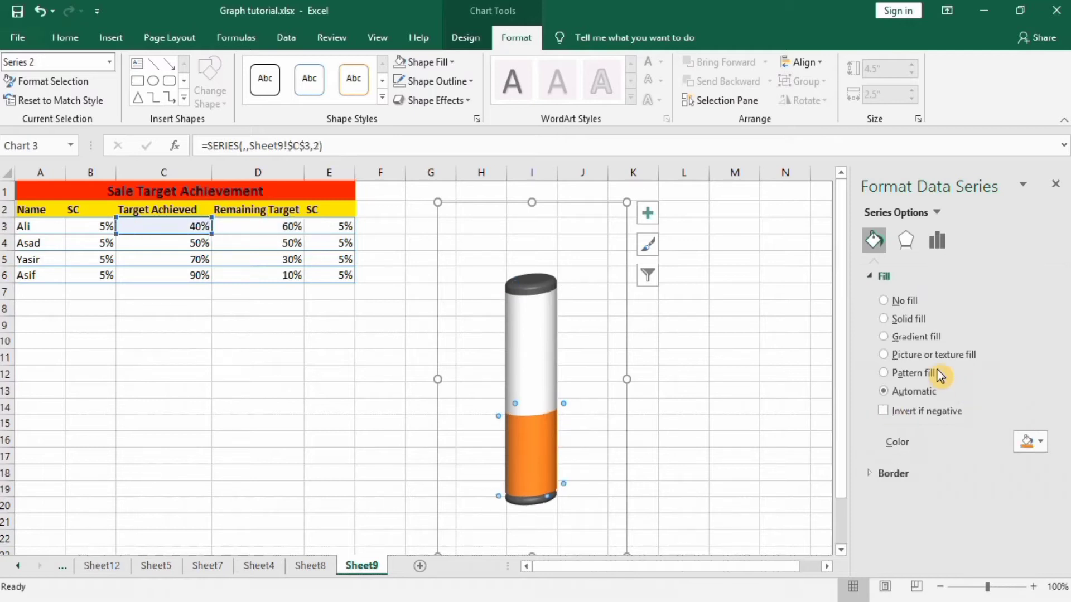
{"action": "left_click", "coordinate": [888, 322]}
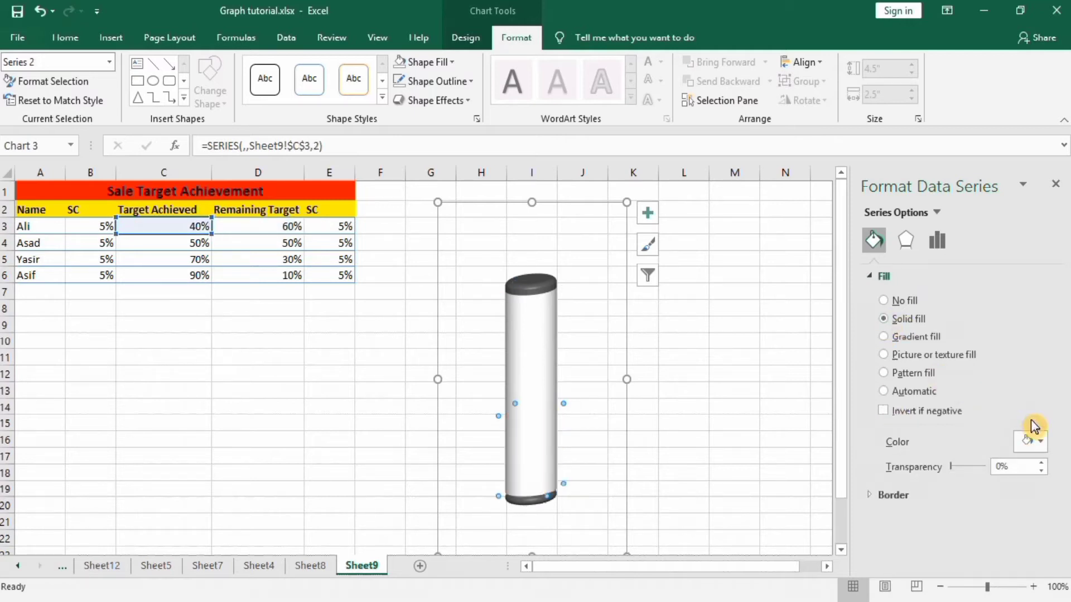
{"action": "left_click", "coordinate": [1031, 441]}
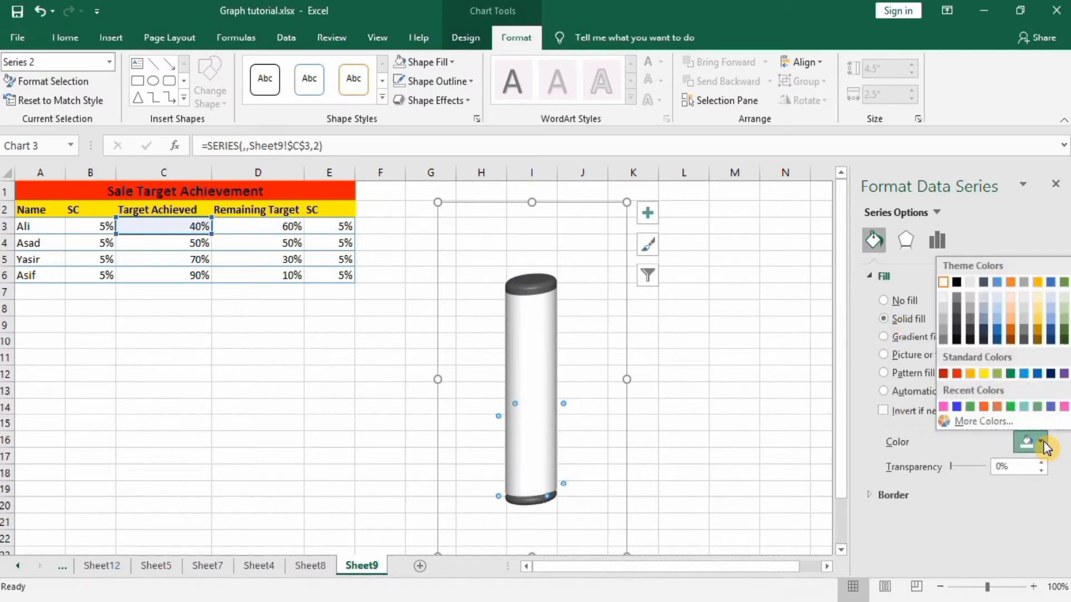
{"action": "left_click", "coordinate": [984, 408]}
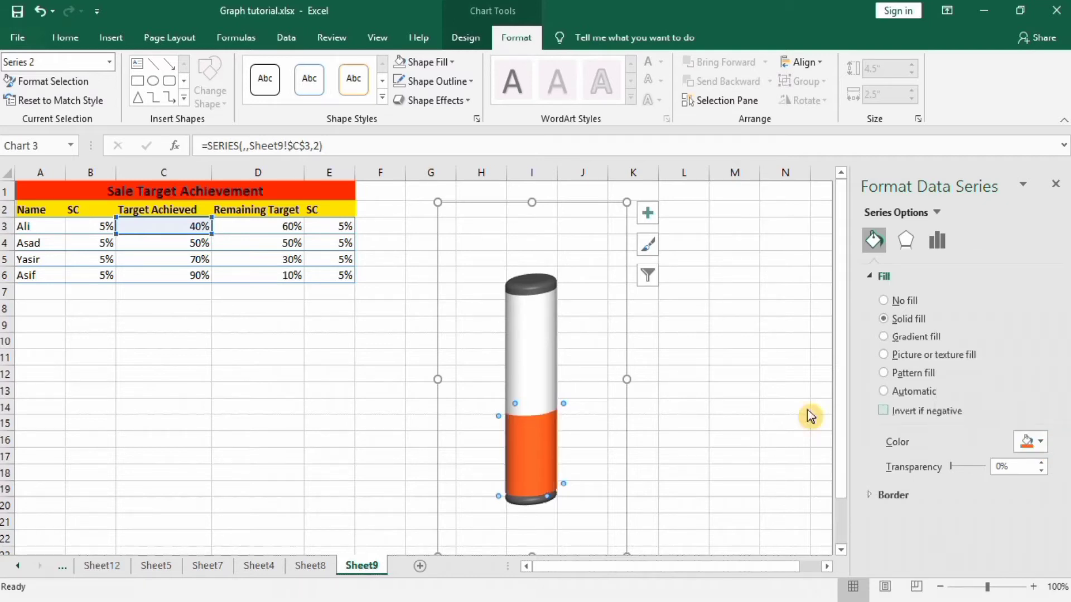
{"action": "left_click", "coordinate": [752, 376]}
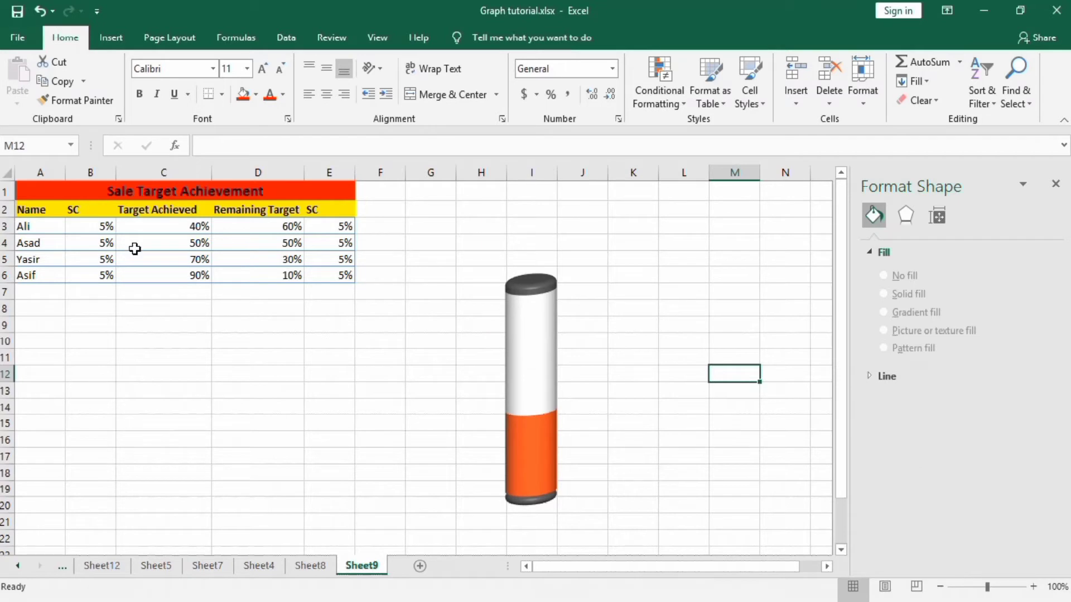
Insert a 3-D Stacked Column chart from B4:E4 and switch its rows and columns
{"action": "left_click", "coordinate": [88, 246]}
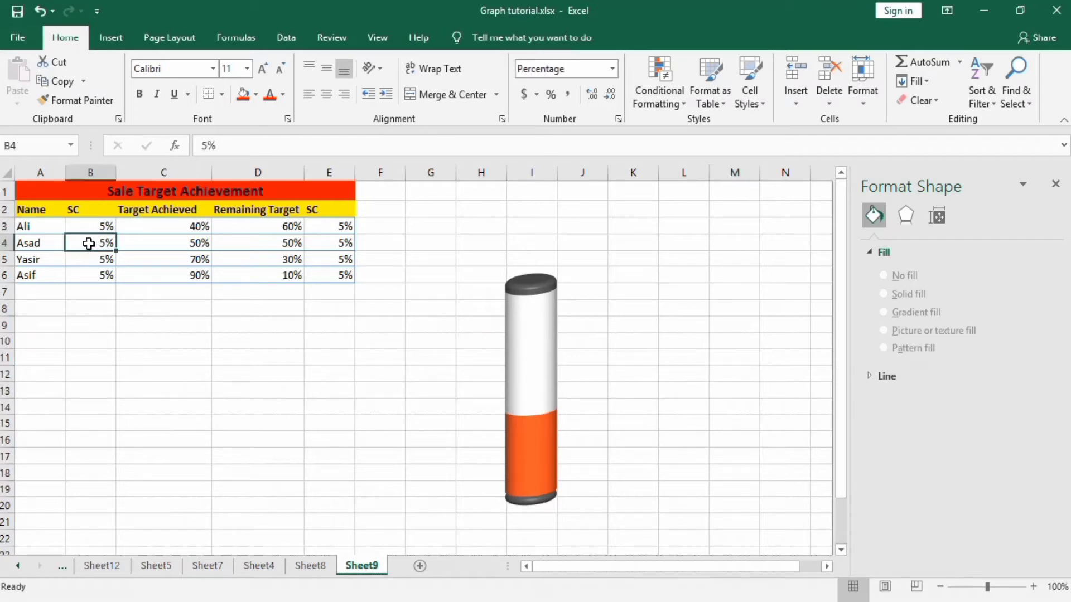
{"action": "left_click_drag", "start_coordinate": [88, 244], "coordinate": [140, 246]}
{"action": "left_click_drag", "start_coordinate": [224, 243], "coordinate": [307, 239]}
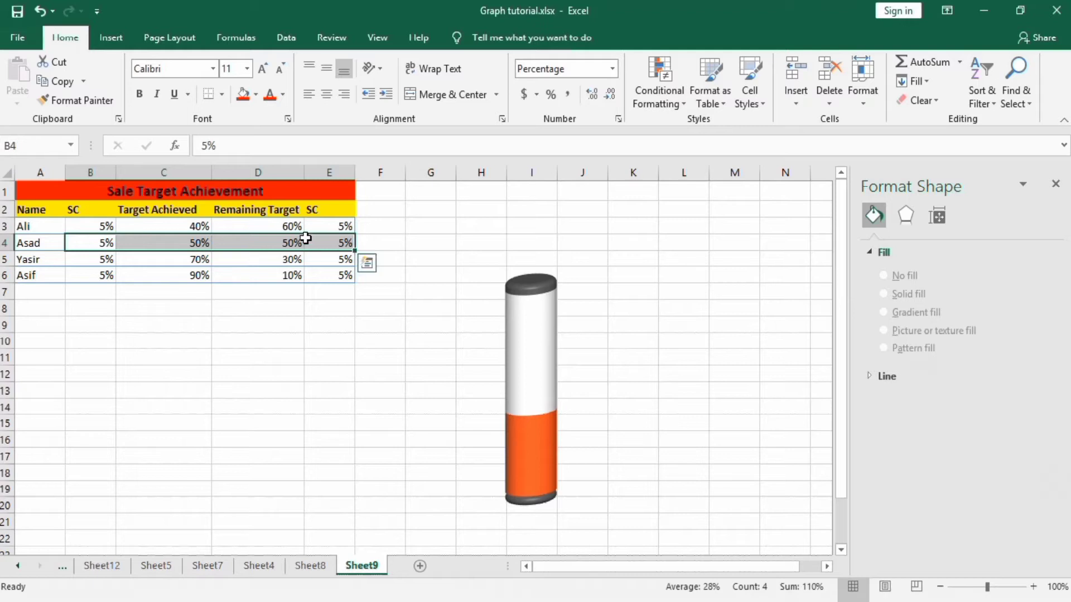
{"action": "left_click", "coordinate": [115, 39]}
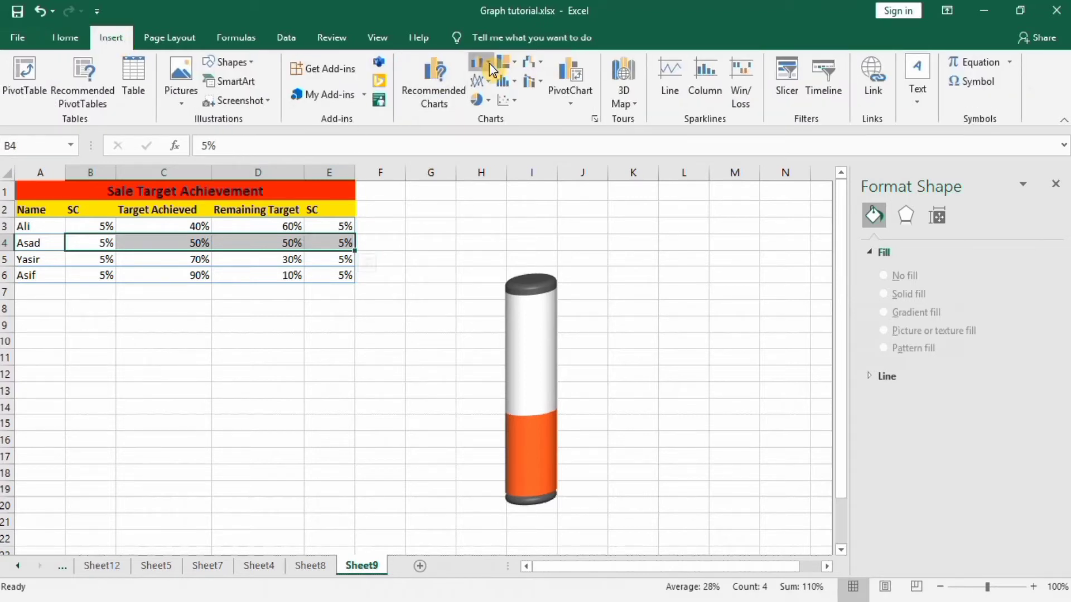
{"action": "left_click", "coordinate": [491, 69]}
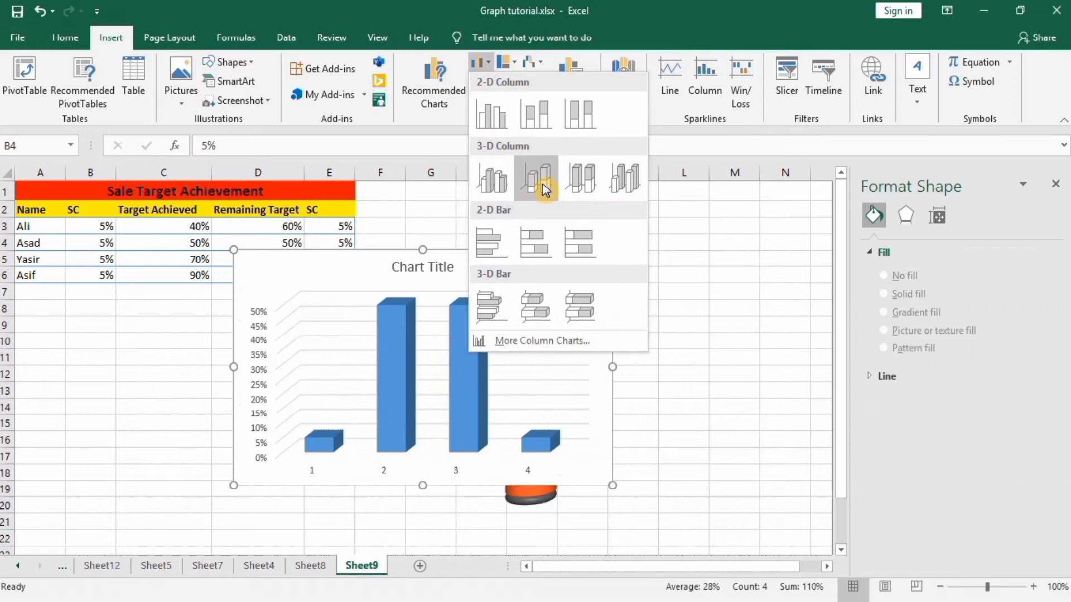
{"action": "left_click", "coordinate": [544, 190]}
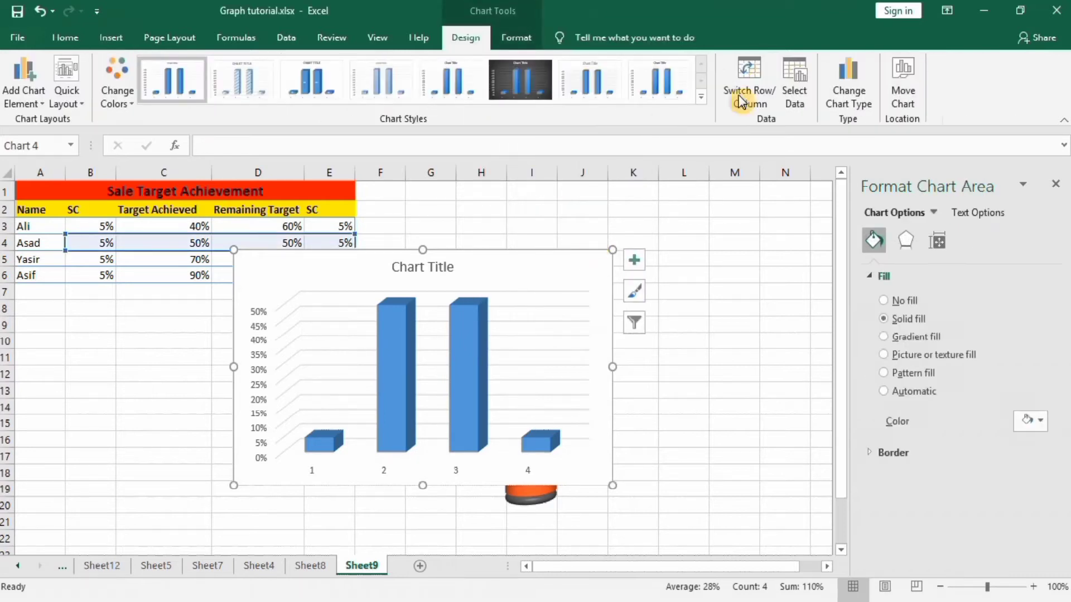
{"action": "left_click", "coordinate": [742, 102]}
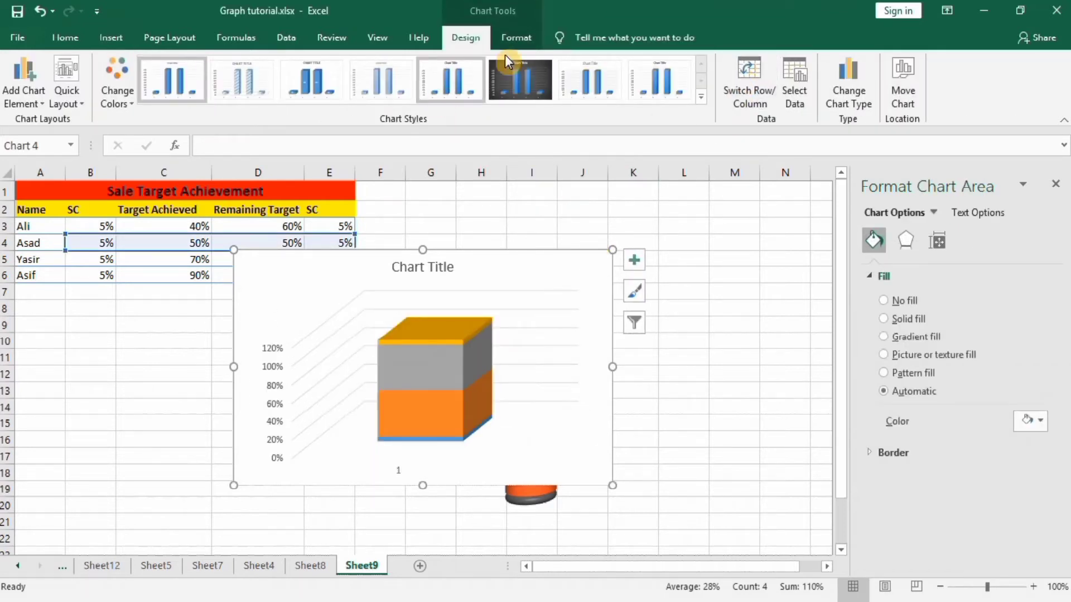
Size the second chart to 4.5" high and 2.5" wide
{"action": "left_click", "coordinate": [516, 37]}
{"action": "left_click", "coordinate": [868, 67]}
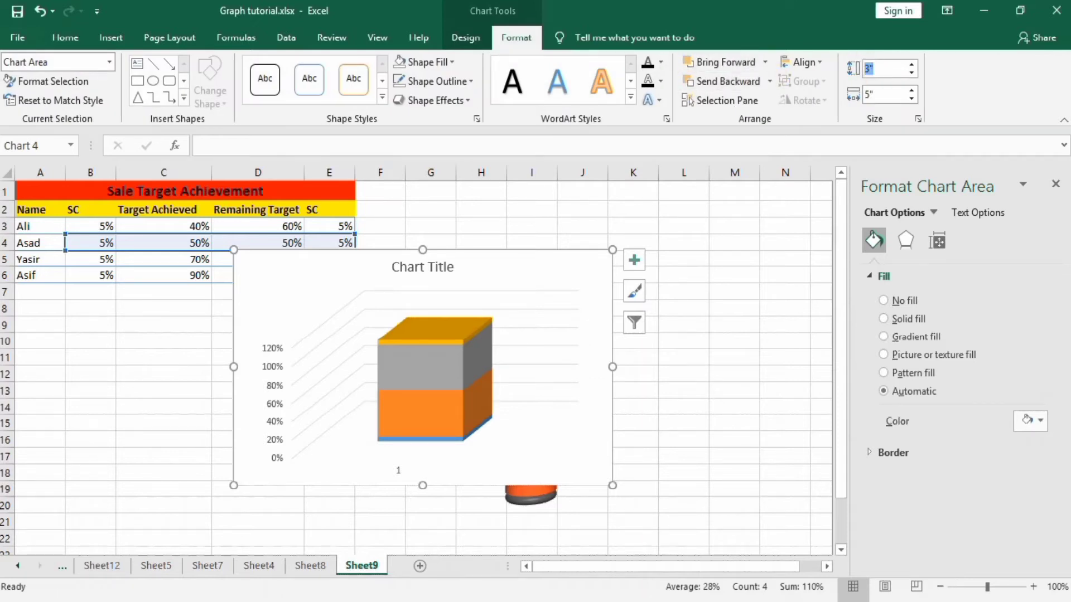
{"action": "type", "text": "4.5"}
{"action": "left_click", "coordinate": [872, 94]}
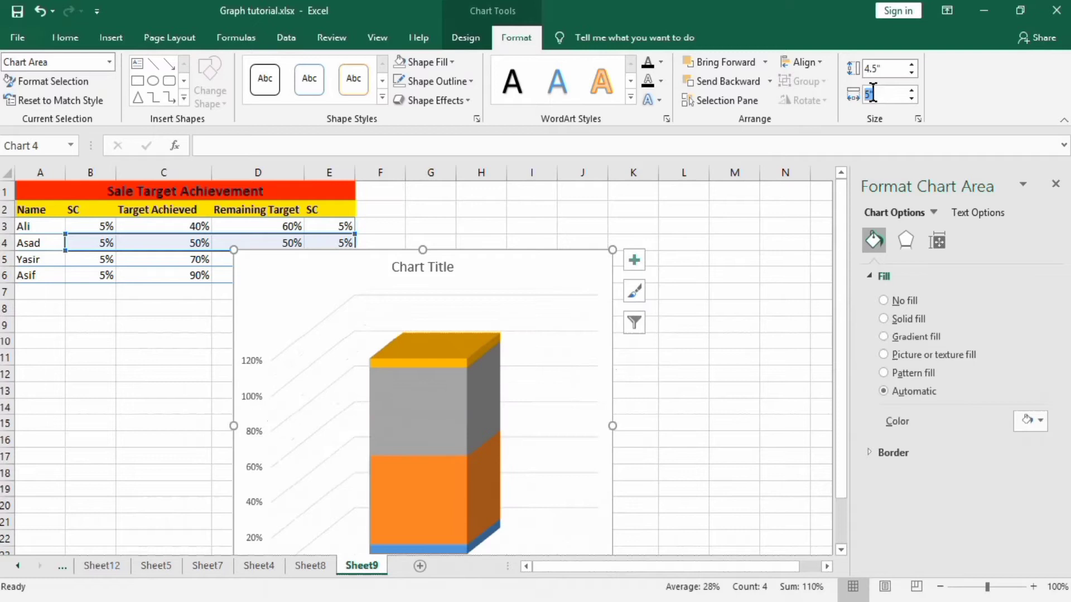
{"action": "type", "text": "2.5"}
{"action": "left_click", "coordinate": [740, 320]}
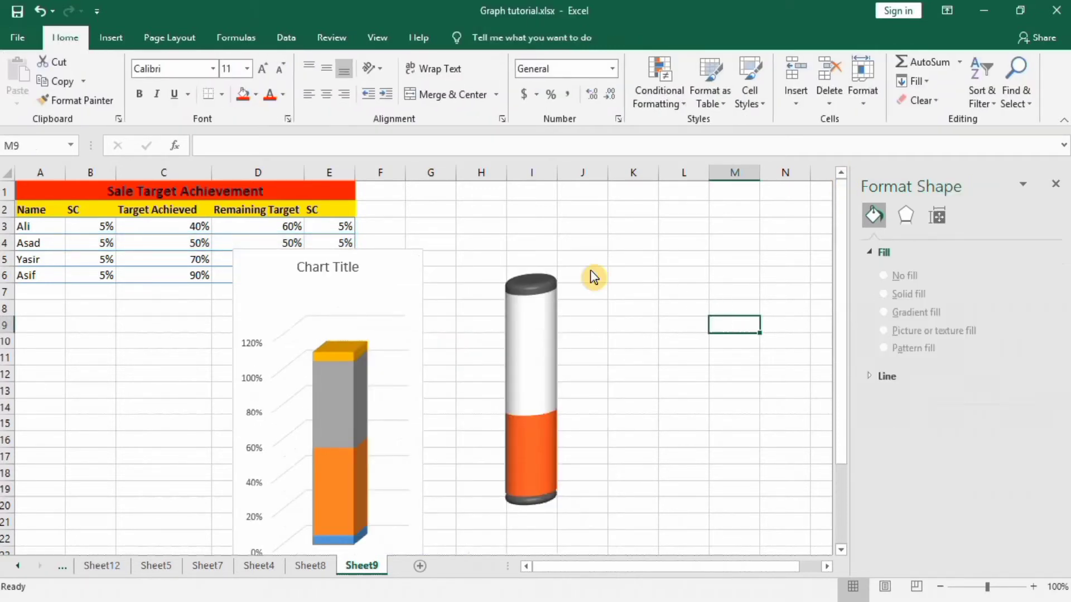
Remove the axes, chart title and gridlines from the second chart and move it beside the first cylinder
{"action": "left_click", "coordinate": [394, 268]}
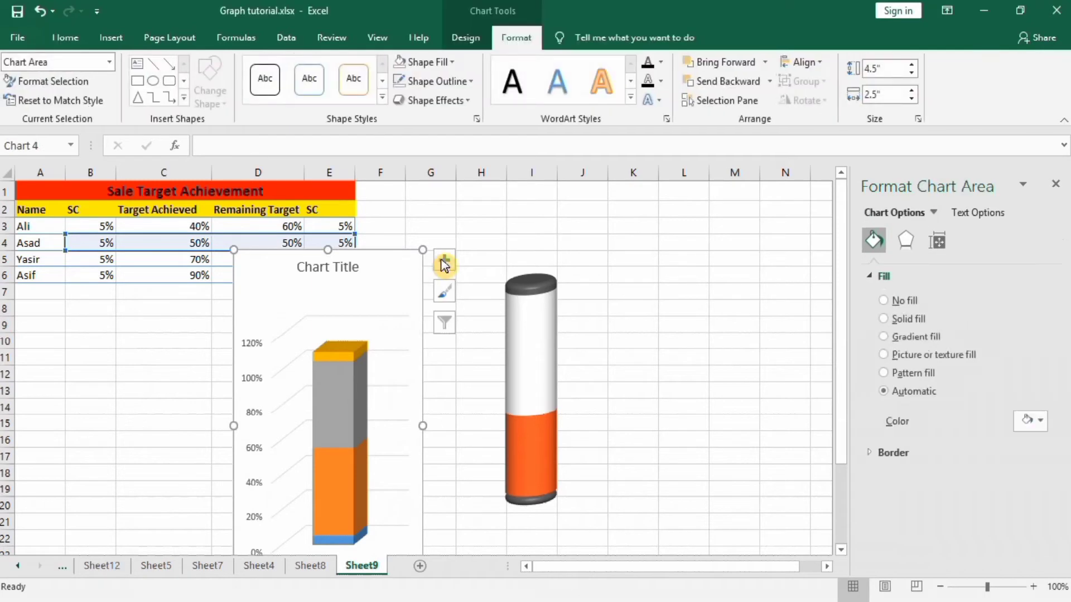
{"action": "left_click", "coordinate": [445, 260]}
{"action": "left_click", "coordinate": [482, 279]}
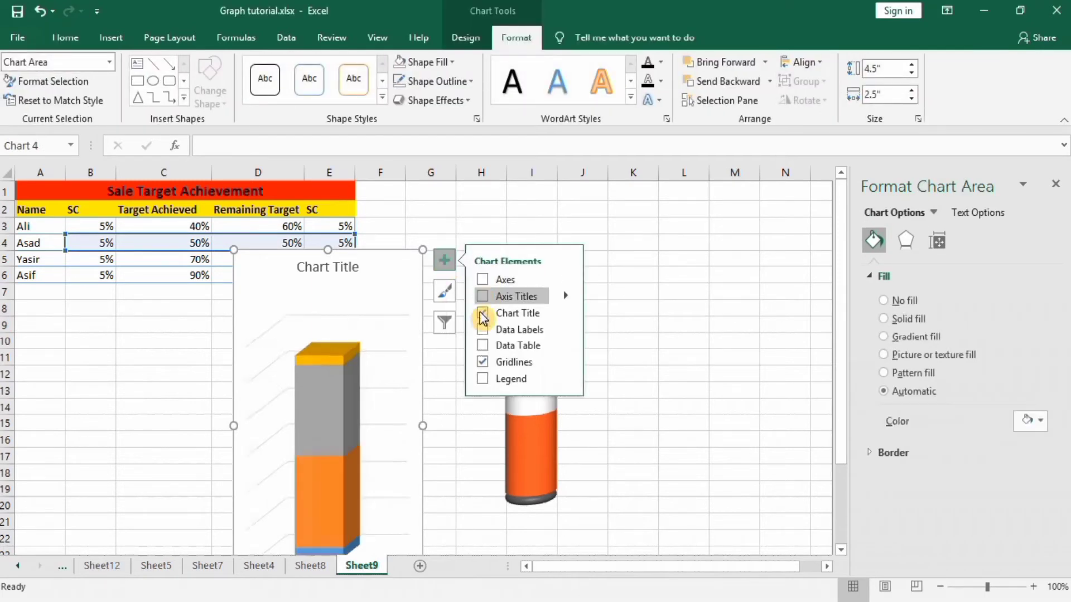
{"action": "left_click", "coordinate": [482, 313]}
{"action": "left_click", "coordinate": [482, 329]}
{"action": "left_click", "coordinate": [482, 330]}
{"action": "left_click", "coordinate": [483, 362]}
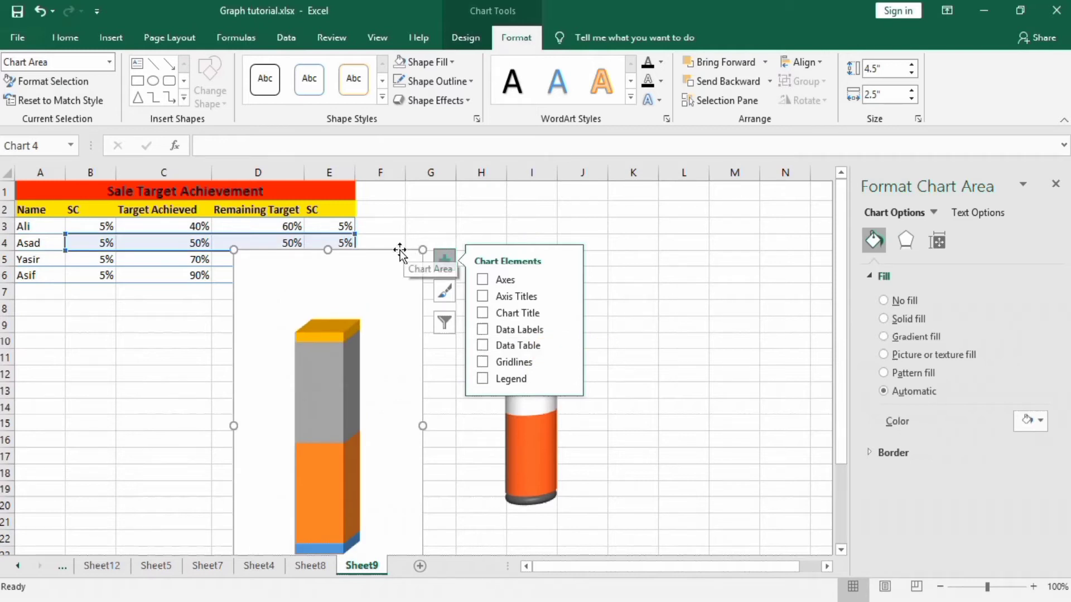
{"action": "left_click_drag", "start_coordinate": [400, 251], "coordinate": [750, 219]}
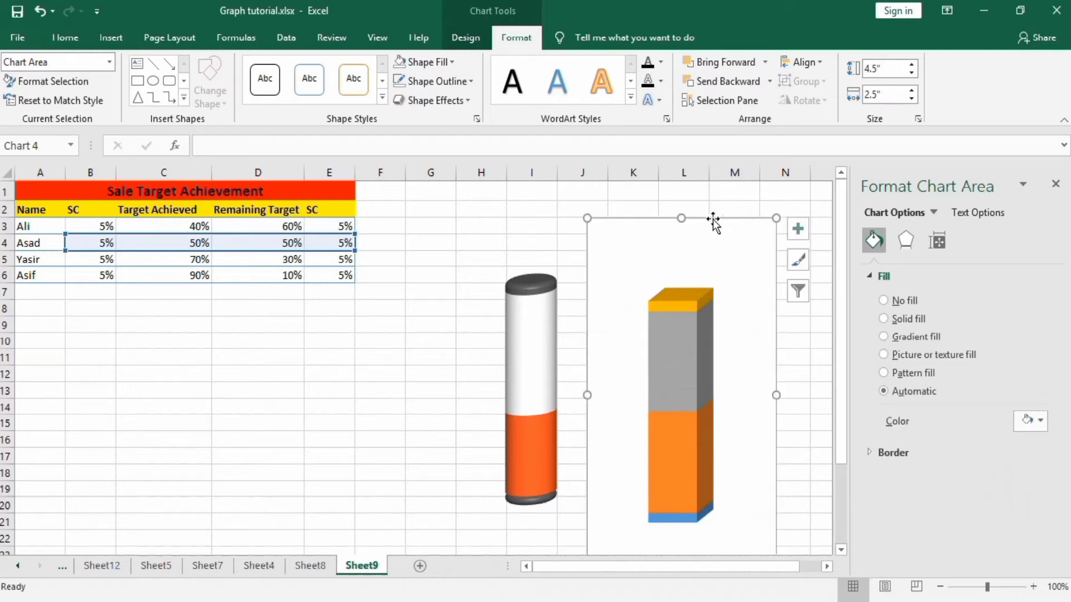
Set the second chart's area to no fill and no outline
{"action": "left_click", "coordinate": [454, 63]}
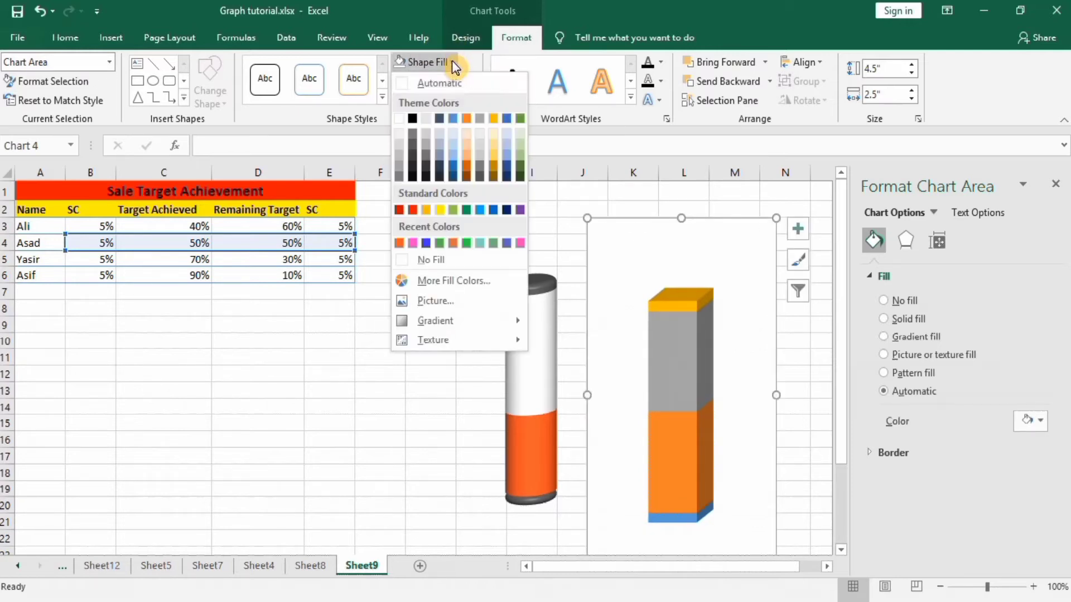
{"action": "left_click", "coordinate": [406, 262]}
{"action": "left_click", "coordinate": [473, 80]}
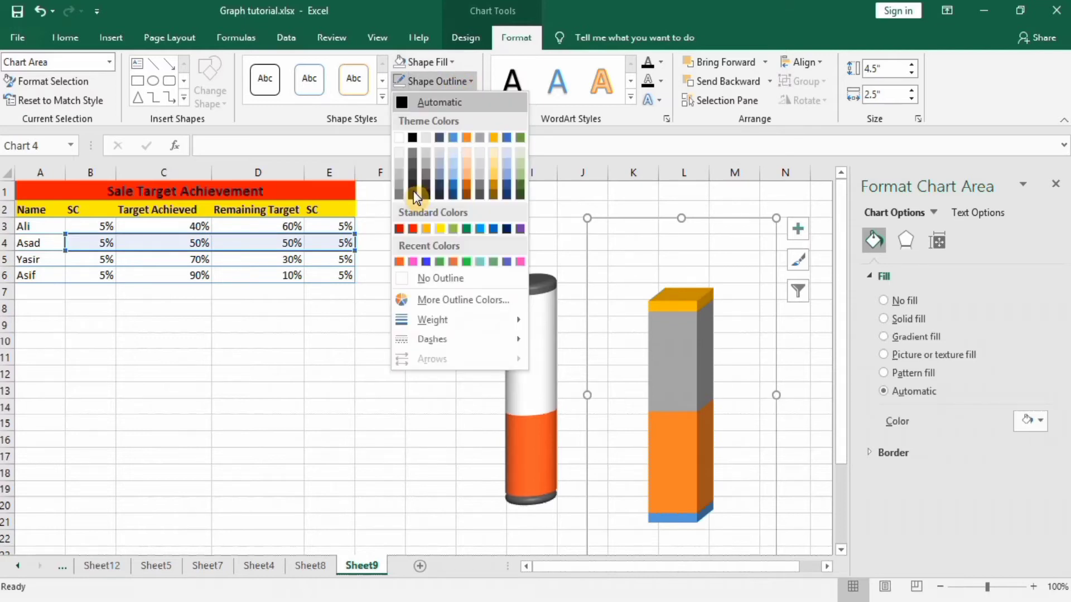
{"action": "left_click", "coordinate": [403, 279]}
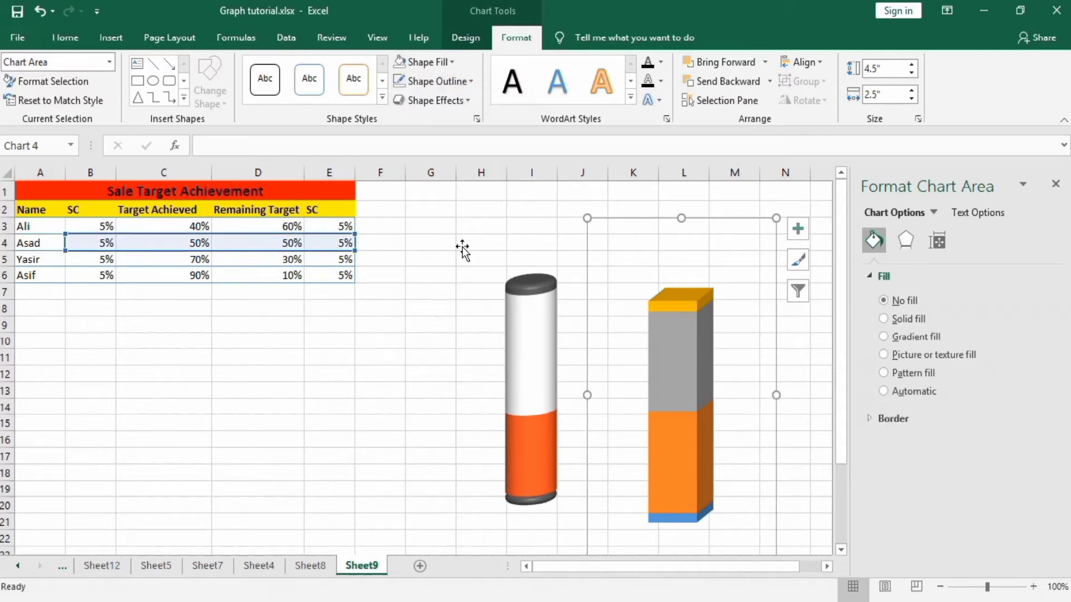
Change the second chart's column shape from box to cylinder
{"action": "left_click", "coordinate": [690, 297]}
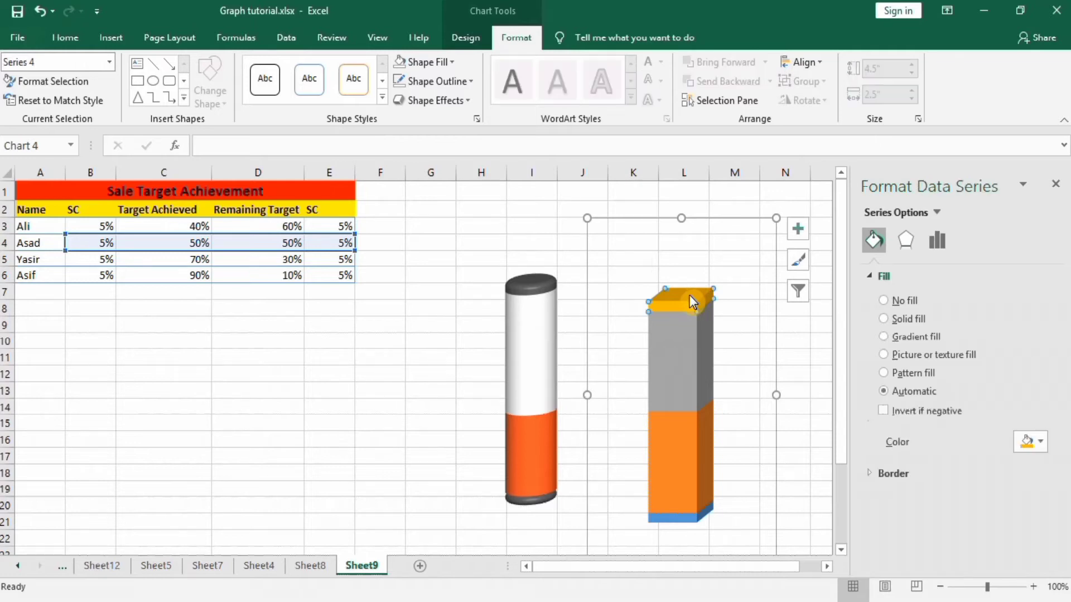
{"action": "left_click", "coordinate": [939, 238]}
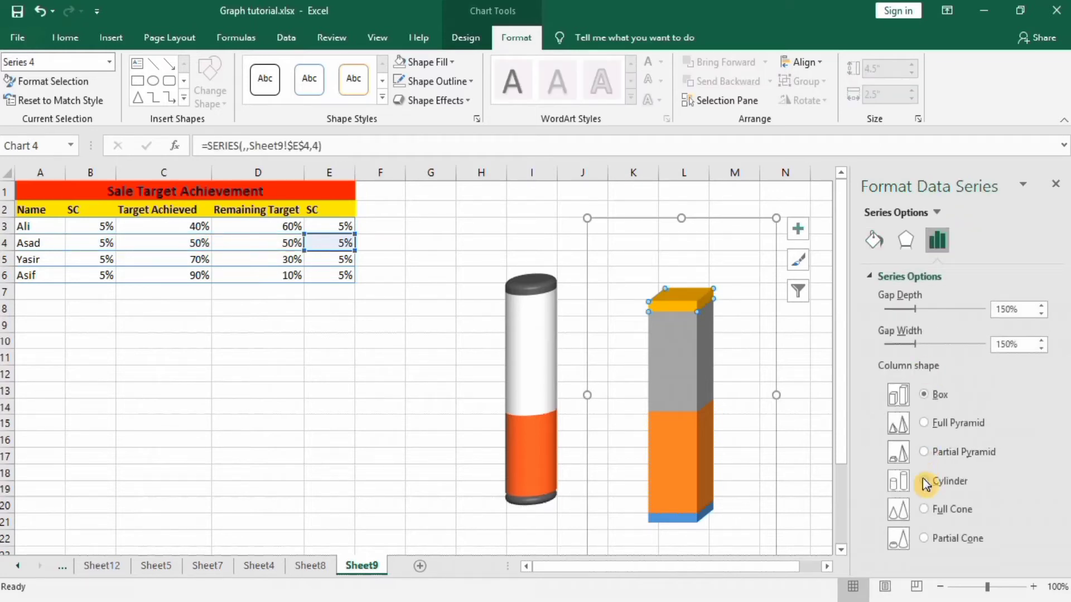
{"action": "left_click", "coordinate": [924, 481]}
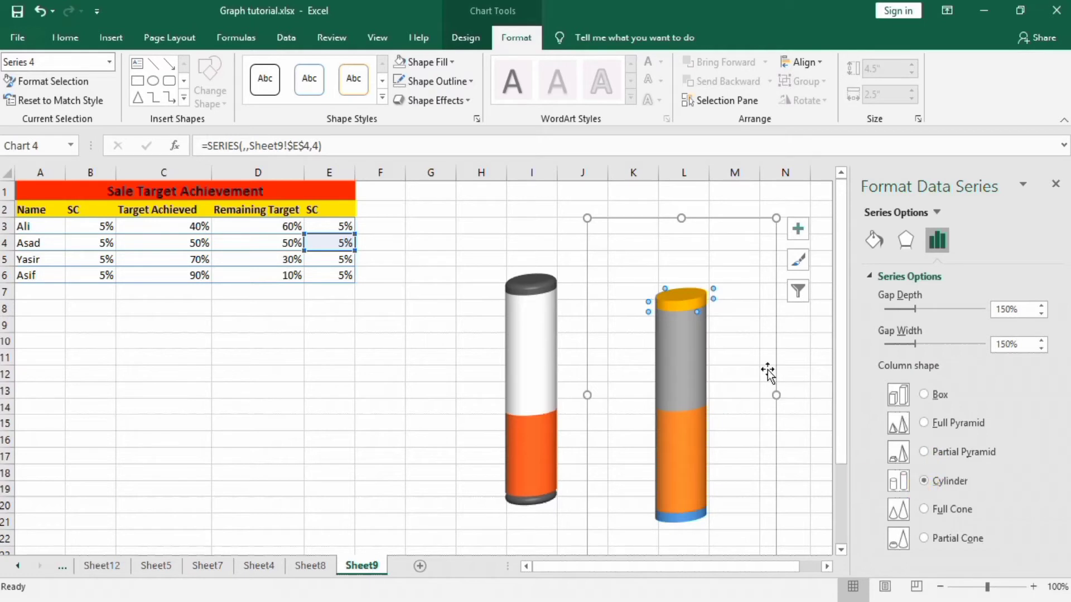
Apply a 9 pt wide, 6 pt high bevel to the top of the upper SC cap and the bottom of the lower SC cap
{"action": "left_click", "coordinate": [906, 244]}
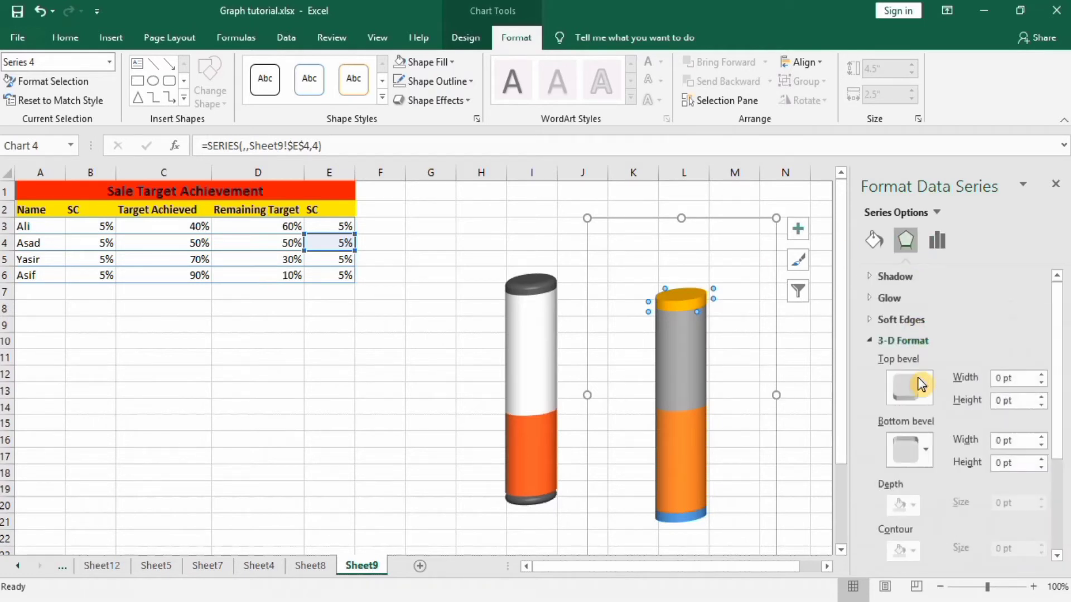
{"action": "left_click", "coordinate": [930, 393]}
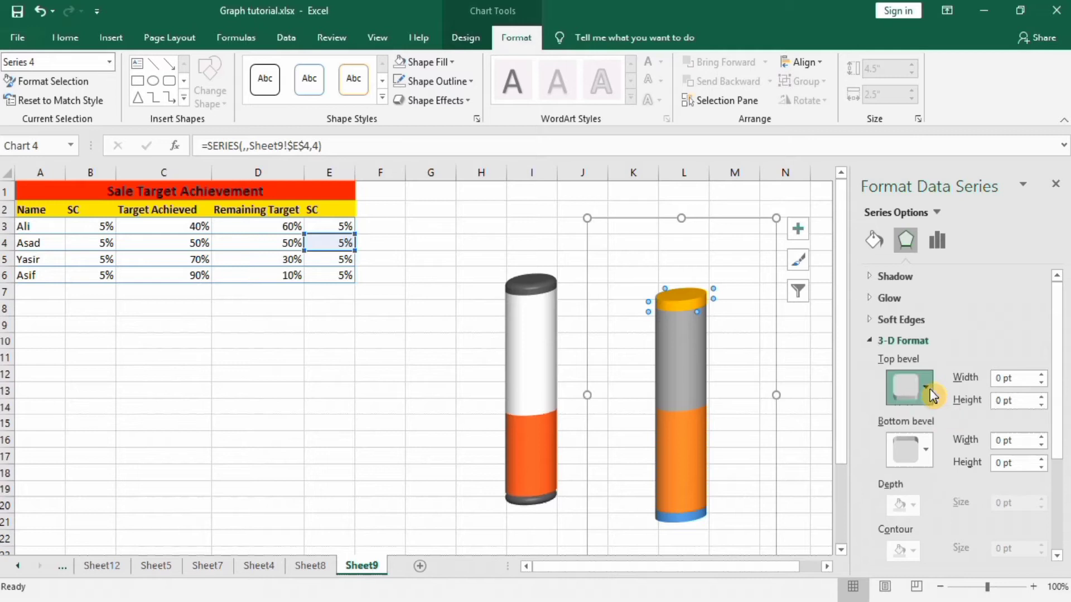
{"action": "left_click", "coordinate": [1043, 344]}
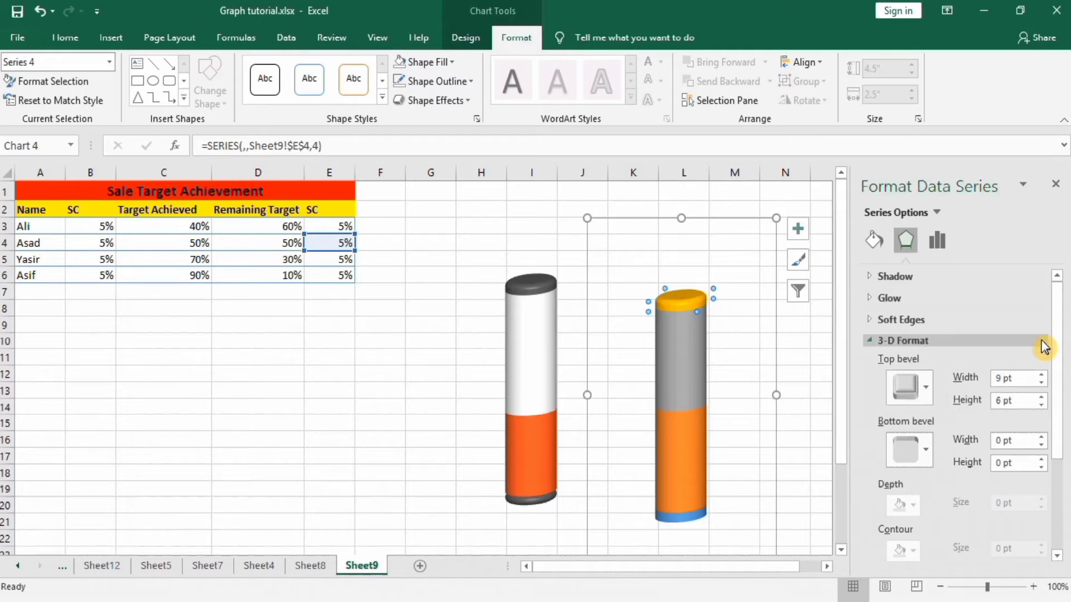
{"action": "left_click", "coordinate": [693, 518]}
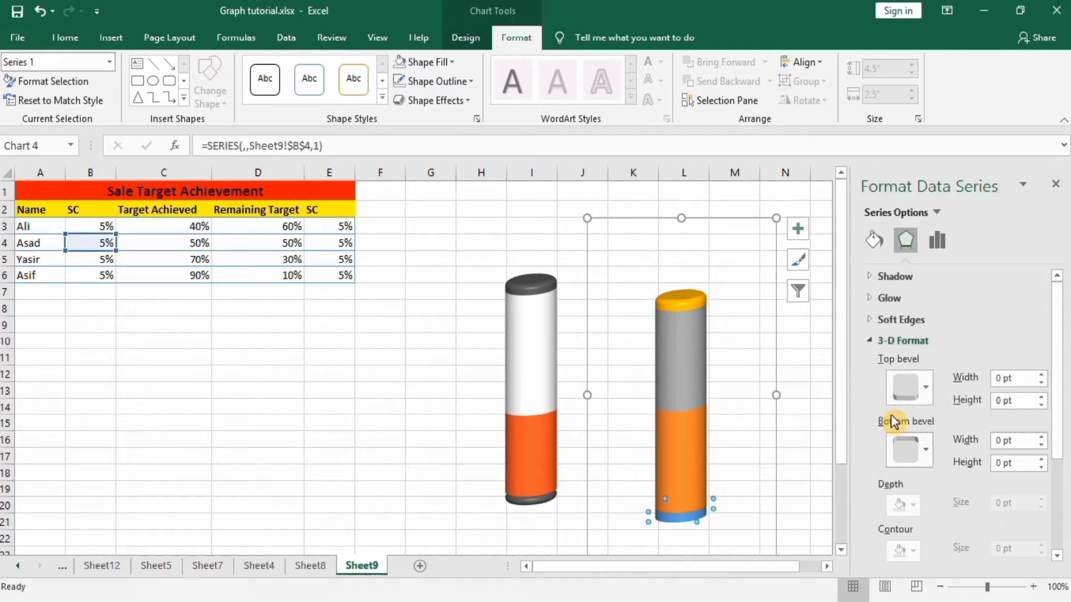
{"action": "left_click", "coordinate": [935, 451]}
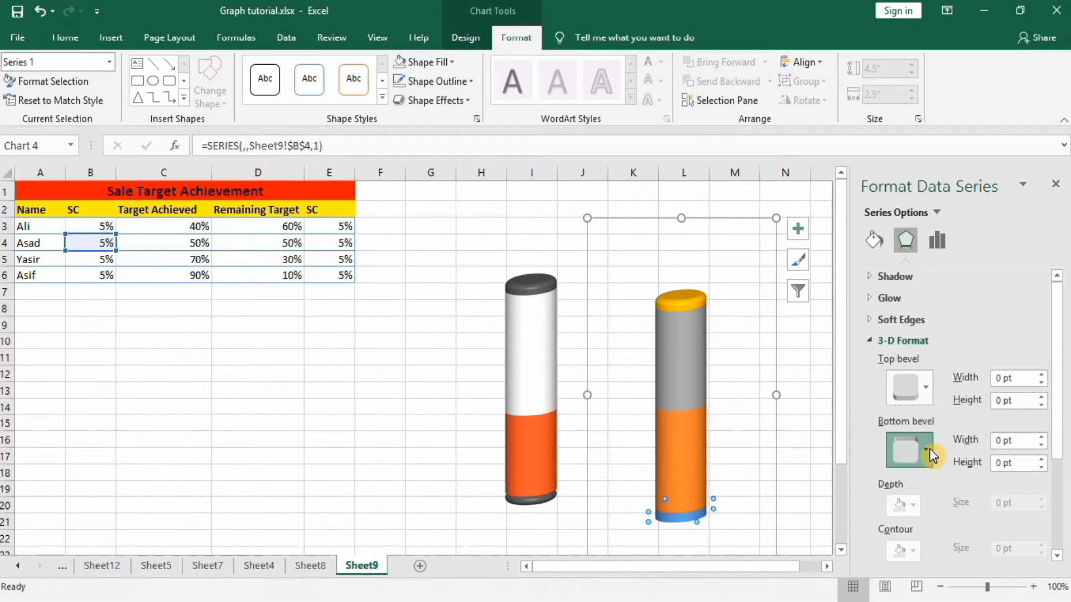
{"action": "left_click", "coordinate": [1041, 414]}
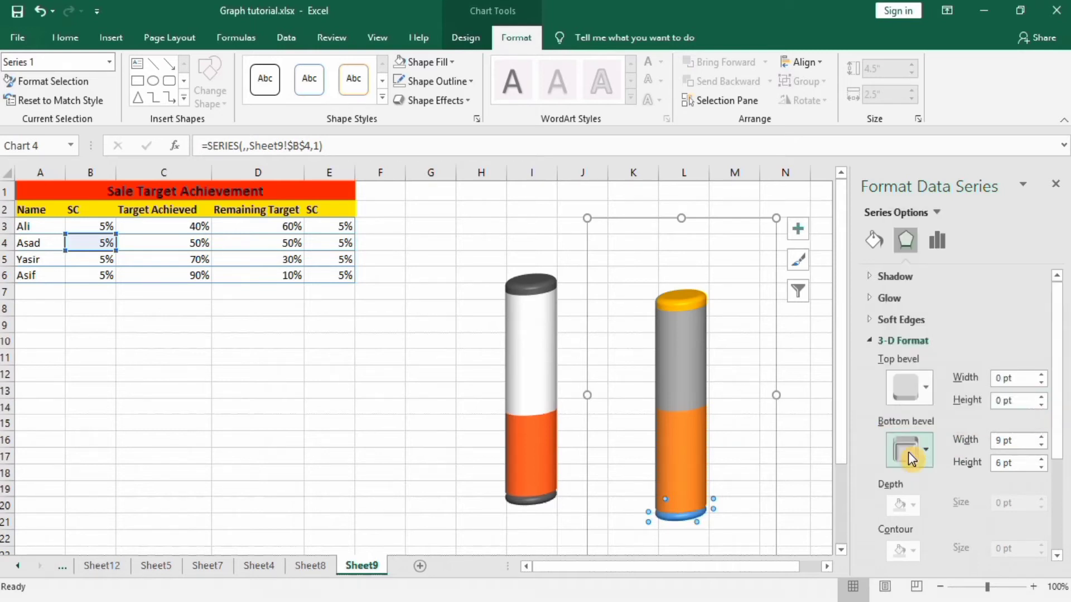
Give both SC end caps of the second cylinder a dark grey solid fill
{"action": "left_click", "coordinate": [700, 294]}
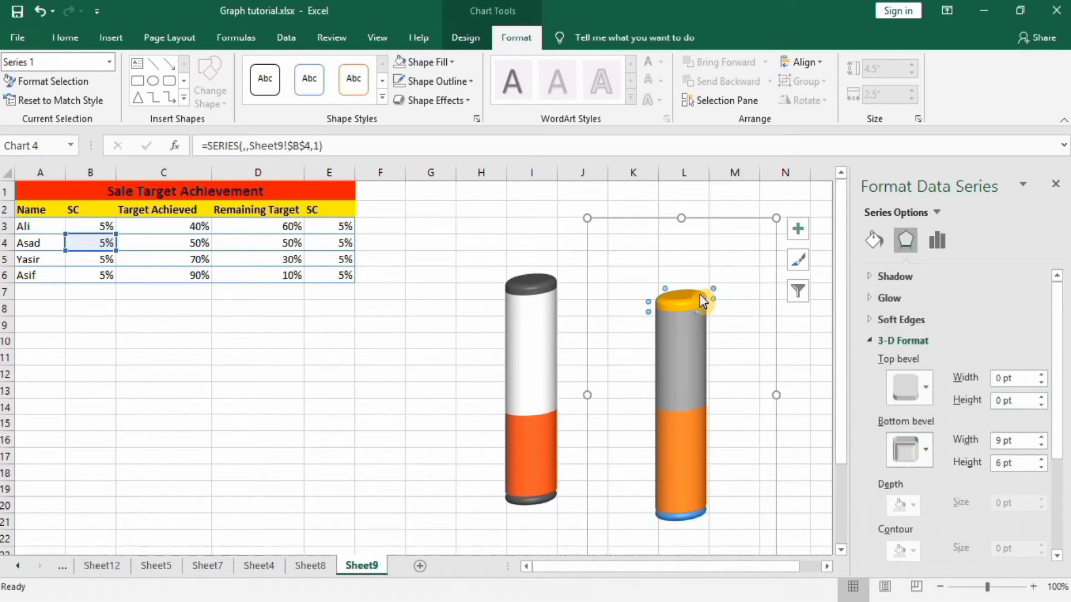
{"action": "left_click", "coordinate": [874, 240]}
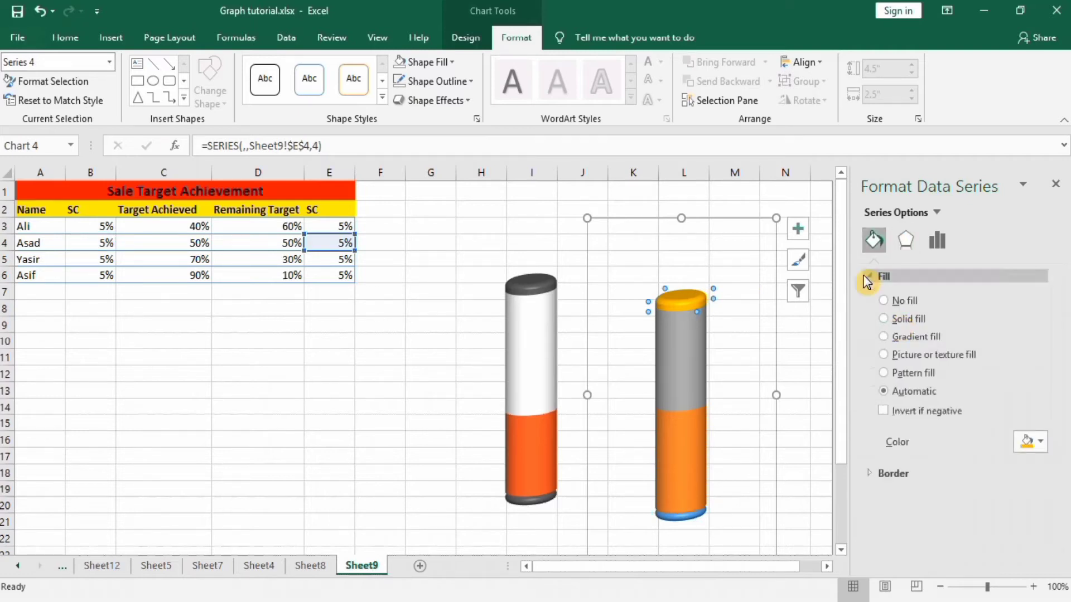
{"action": "left_click", "coordinate": [884, 319]}
{"action": "left_click", "coordinate": [1042, 441]}
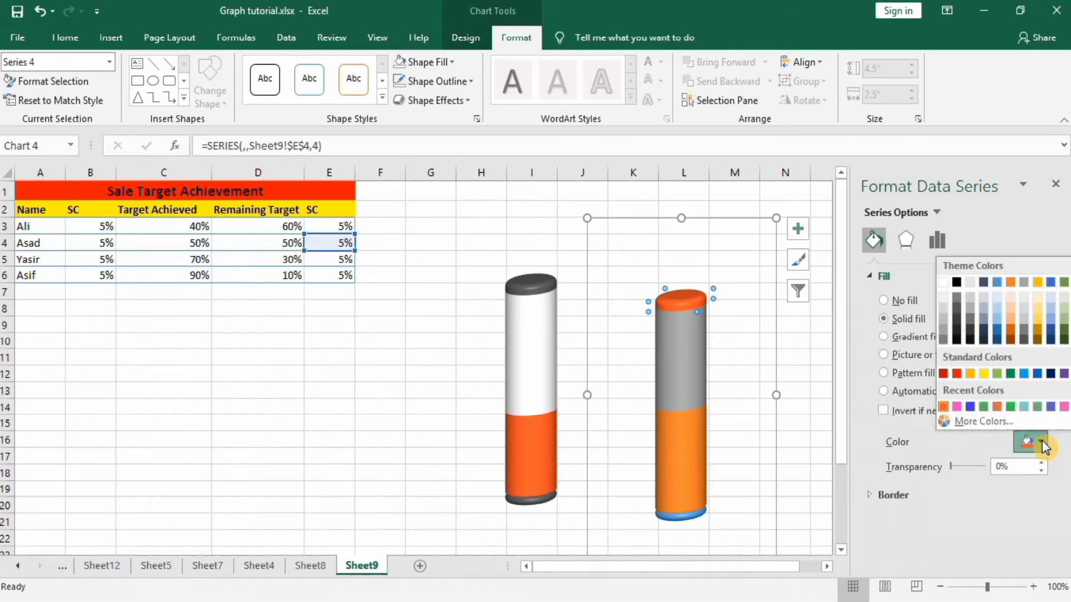
{"action": "left_click", "coordinate": [955, 306]}
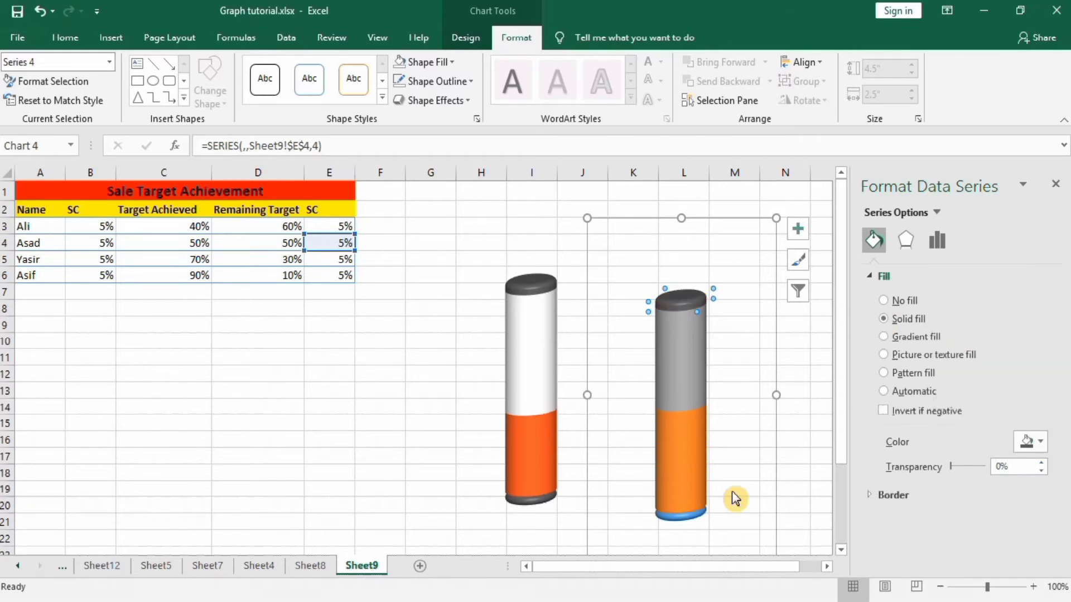
{"action": "left_click", "coordinate": [687, 513]}
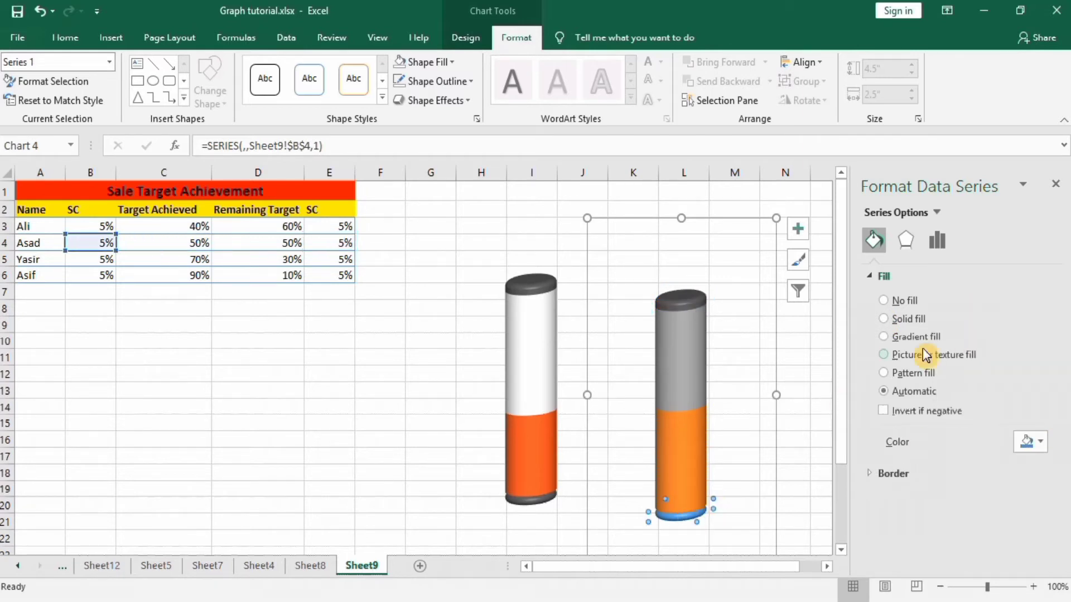
{"action": "left_click", "coordinate": [884, 319]}
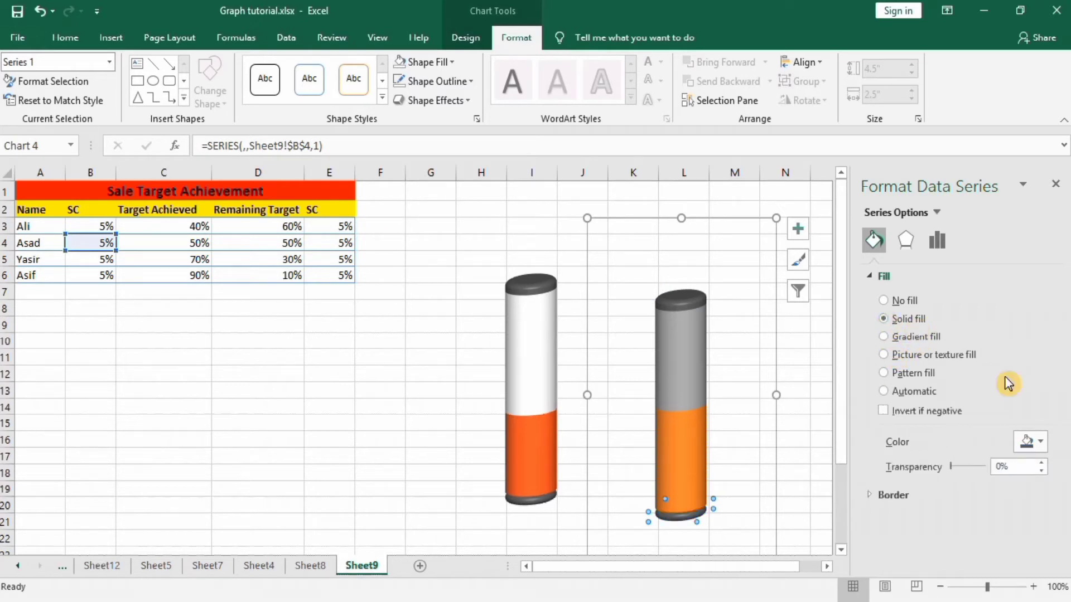
Fill the Remaining Target segment of the second cylinder with solid white
{"action": "left_click", "coordinate": [681, 342]}
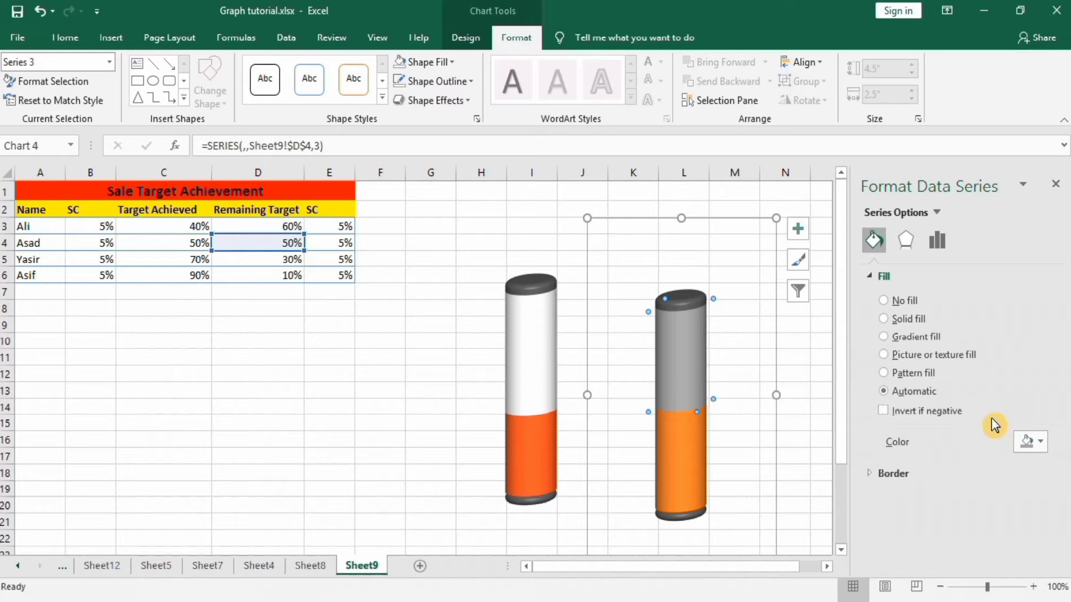
{"action": "left_click", "coordinate": [1040, 443]}
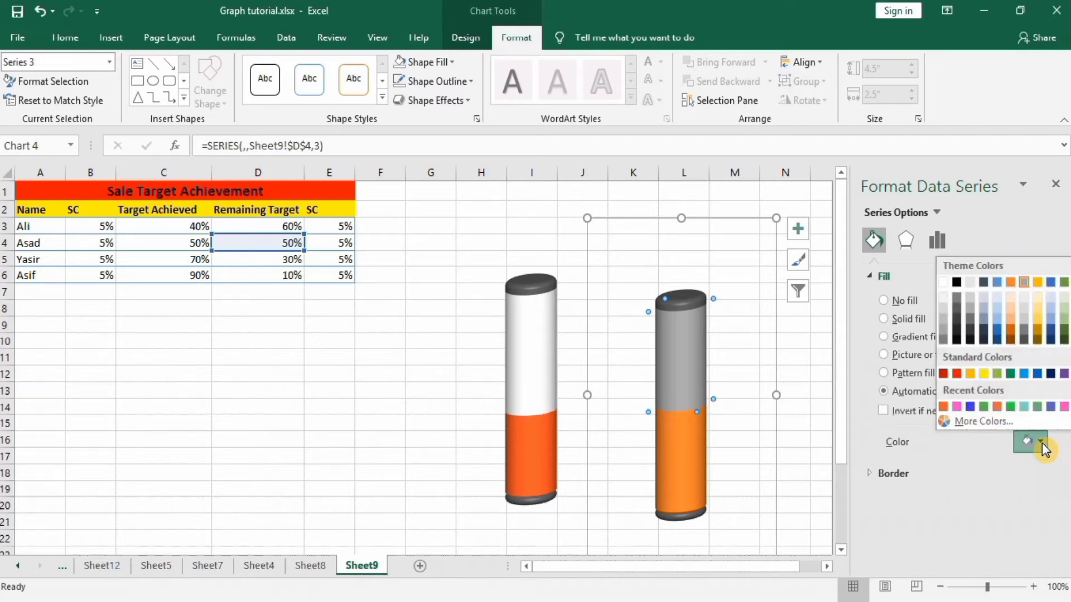
{"action": "left_click", "coordinate": [944, 283]}
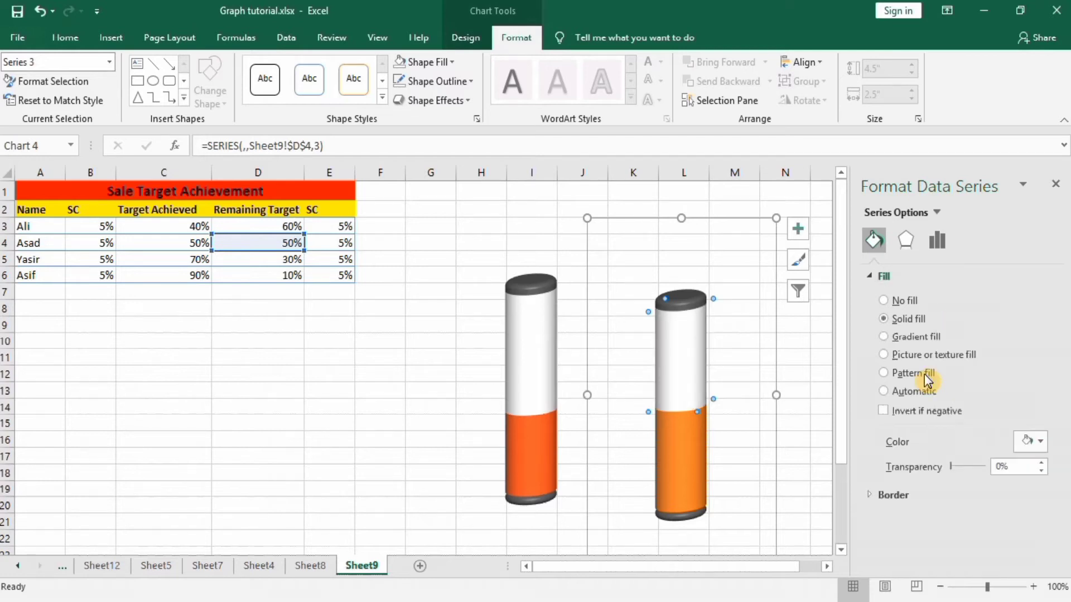
Fill the second cylinder's Target Achieved segment with the recent solid green colour
{"action": "left_click", "coordinate": [685, 448]}
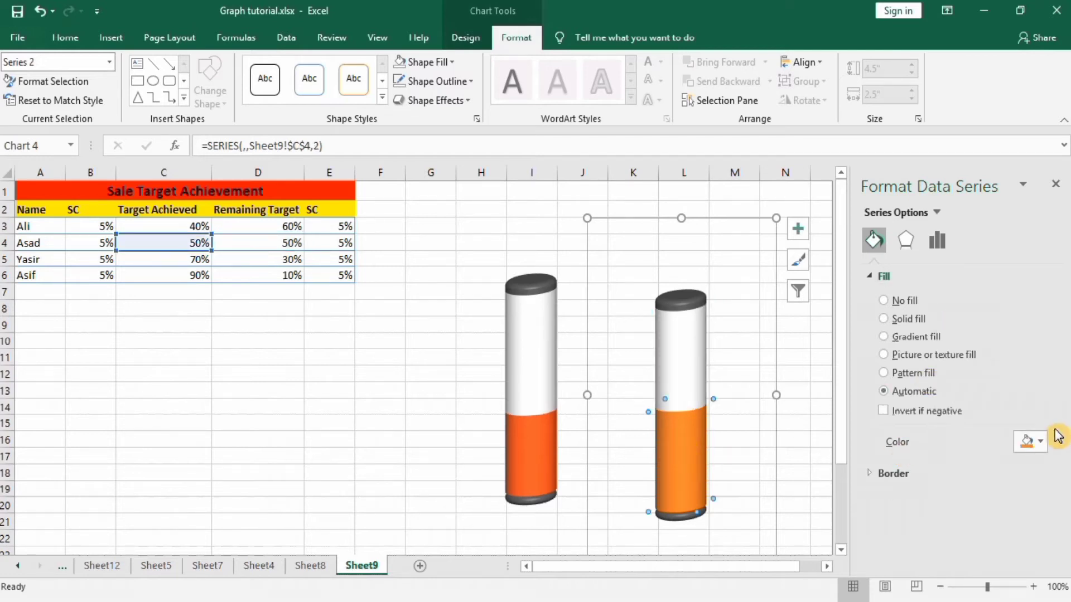
{"action": "left_click", "coordinate": [884, 319]}
{"action": "left_click", "coordinate": [1041, 442]}
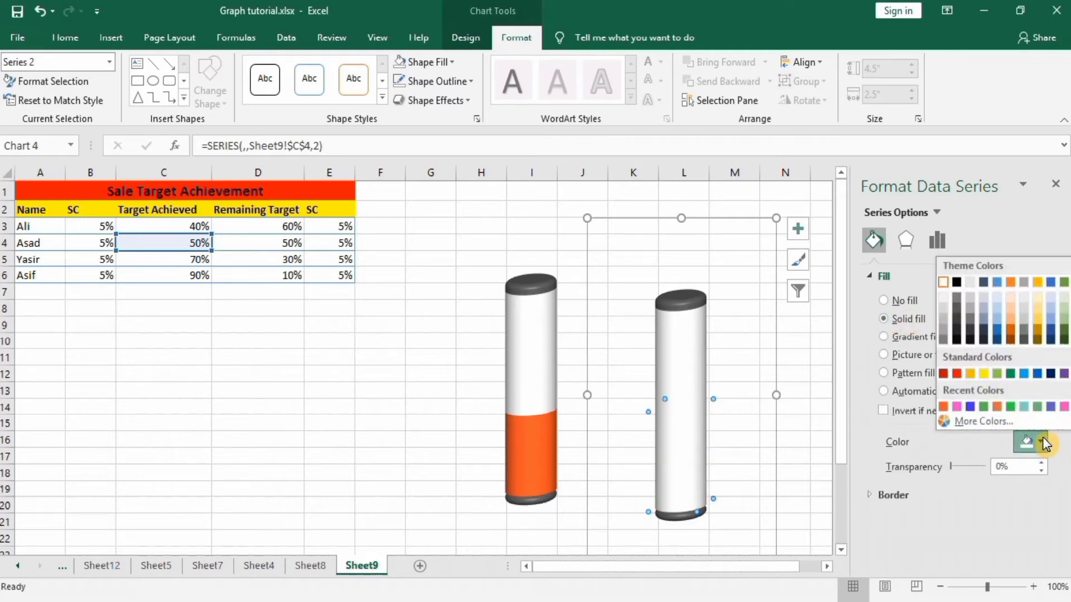
{"action": "left_click", "coordinate": [984, 407]}
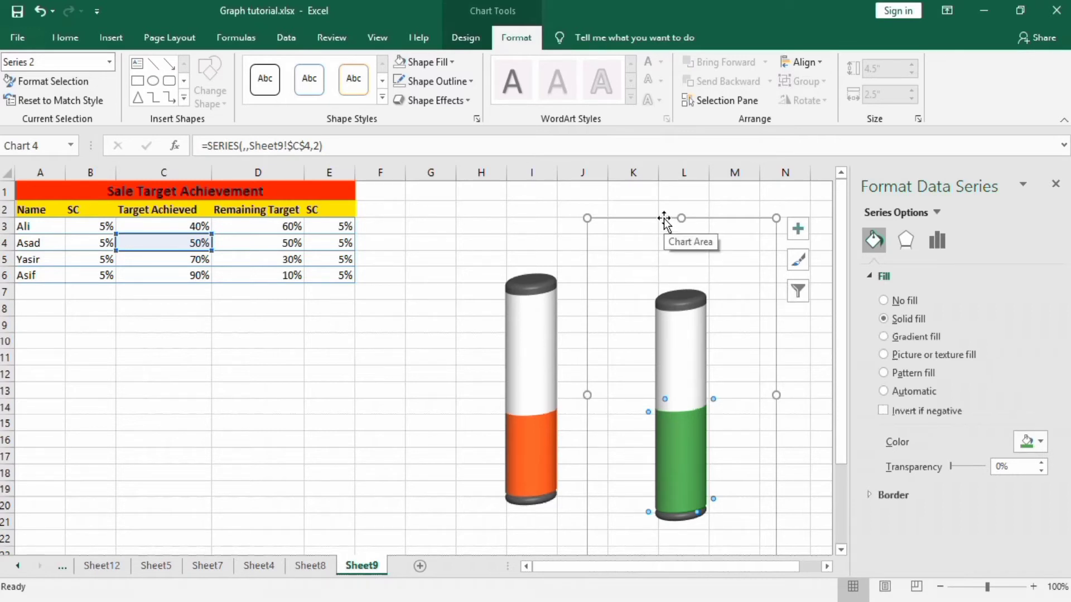
Move the green cylinder chart close to the orange-red one with their bases aligned, and deselect it
{"action": "left_click_drag", "start_coordinate": [661, 217], "coordinate": [617, 201]}
{"action": "left_click", "coordinate": [617, 201]}
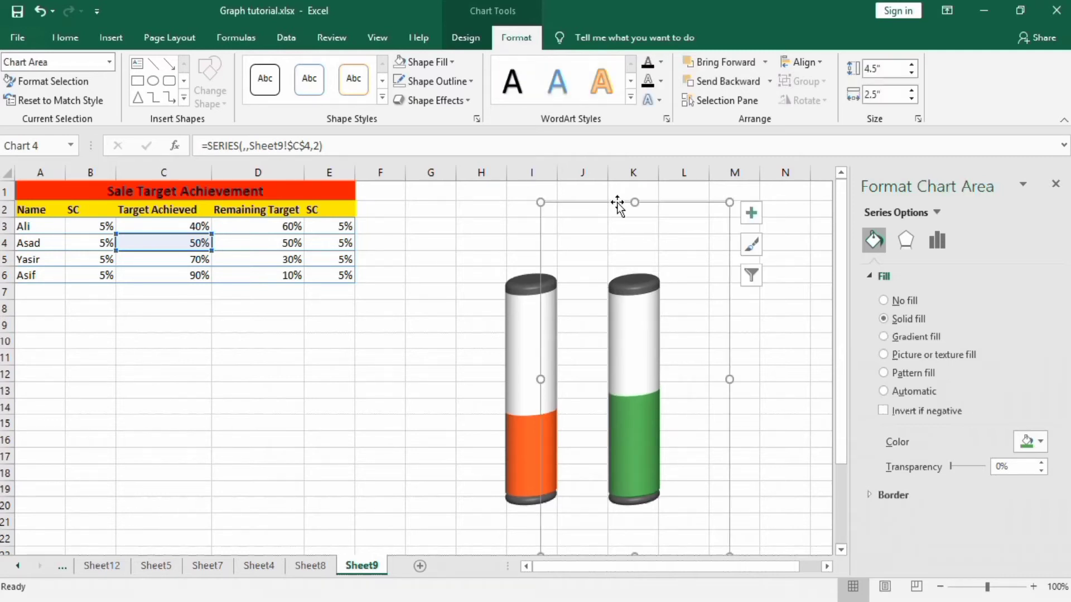
{"action": "left_click", "coordinate": [280, 335]}
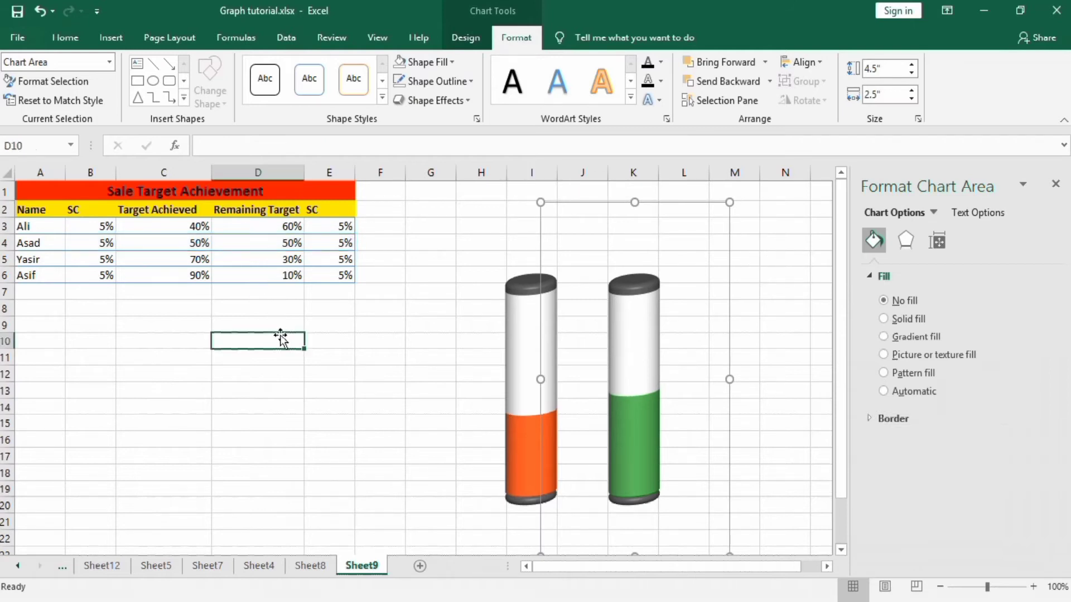
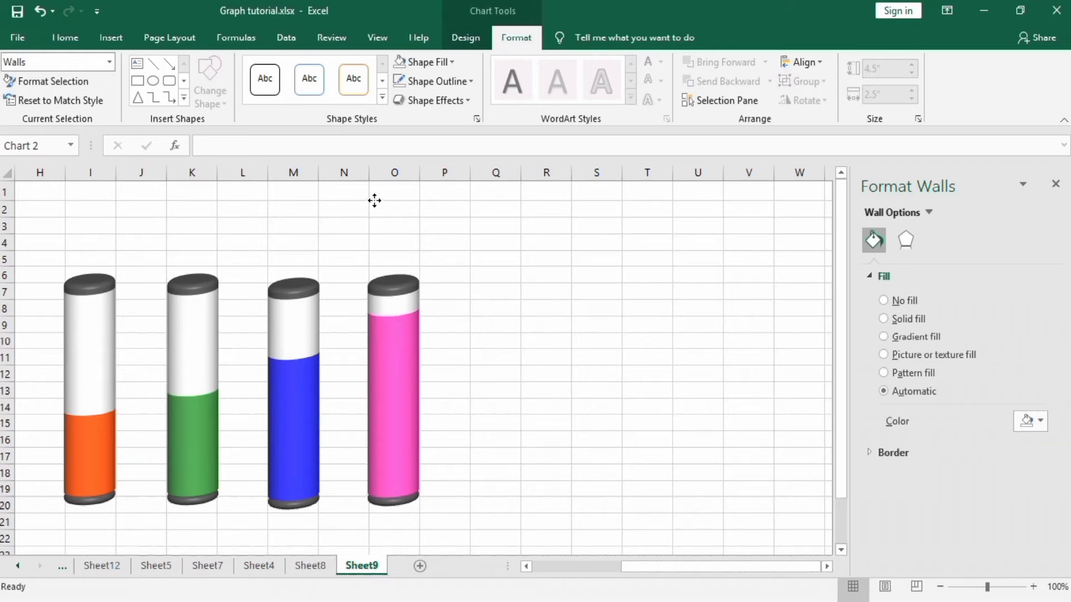
Nudge the orange-red and green cylinder charts slightly so that their caps and bases line up
{"action": "left_click", "coordinate": [372, 202]}
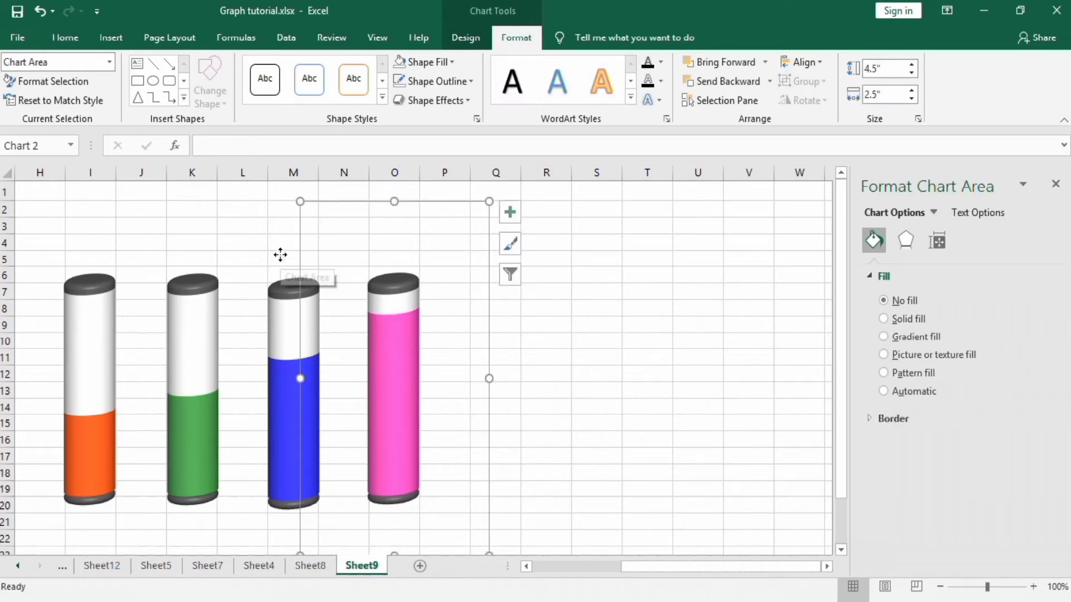
{"action": "left_click", "coordinate": [279, 223]}
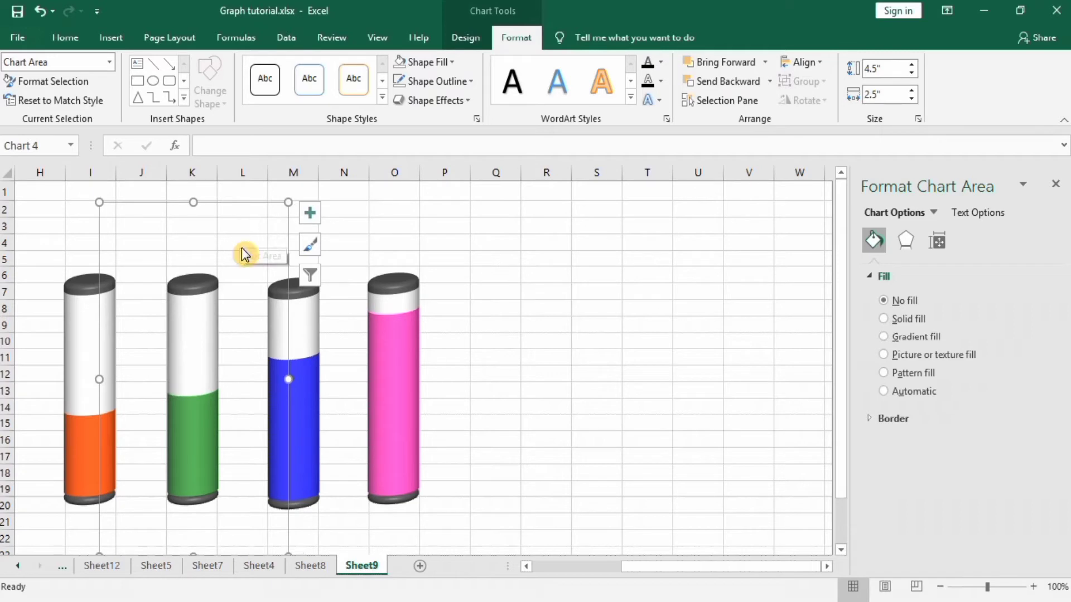
{"action": "left_click", "coordinate": [525, 566]}
{"action": "left_click", "coordinate": [524, 567]}
{"action": "left_click", "coordinate": [524, 566]}
{"action": "left_click", "coordinate": [523, 567]}
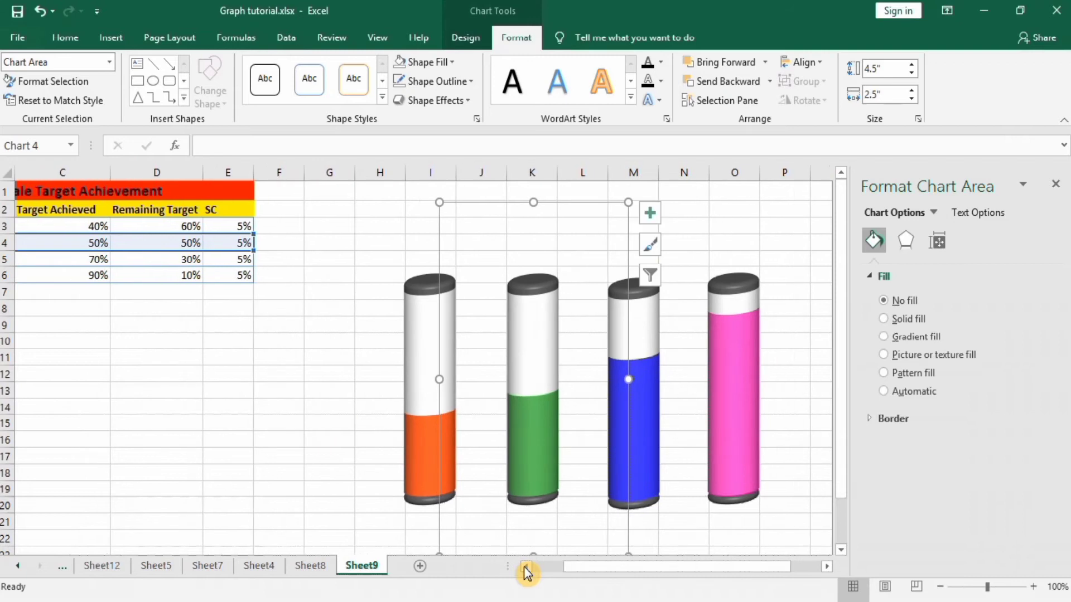
{"action": "left_click", "coordinate": [415, 275]}
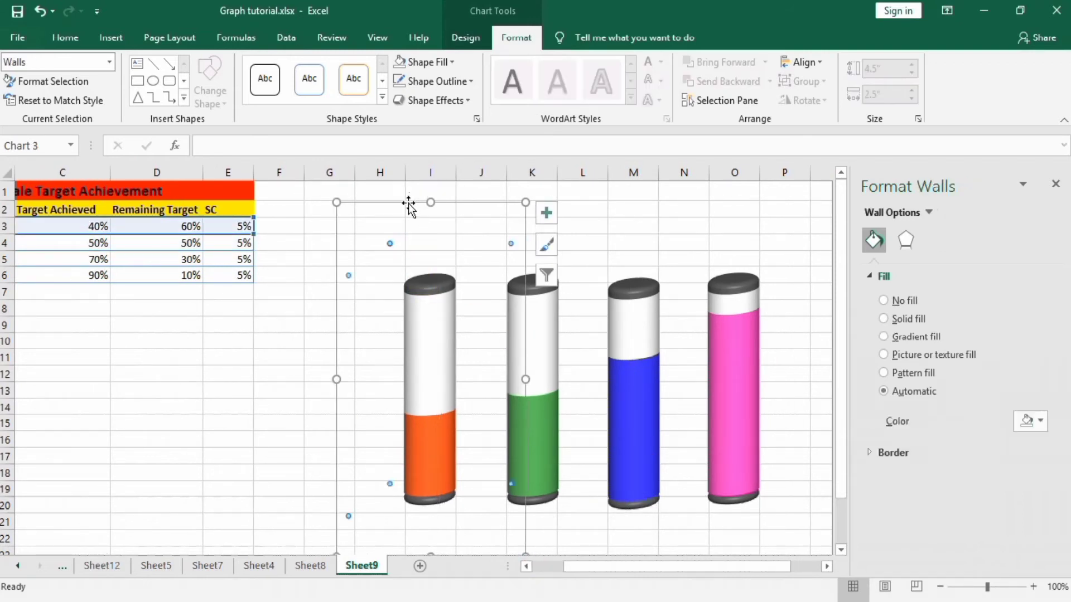
{"action": "left_click_drag", "start_coordinate": [411, 201], "coordinate": [411, 203]}
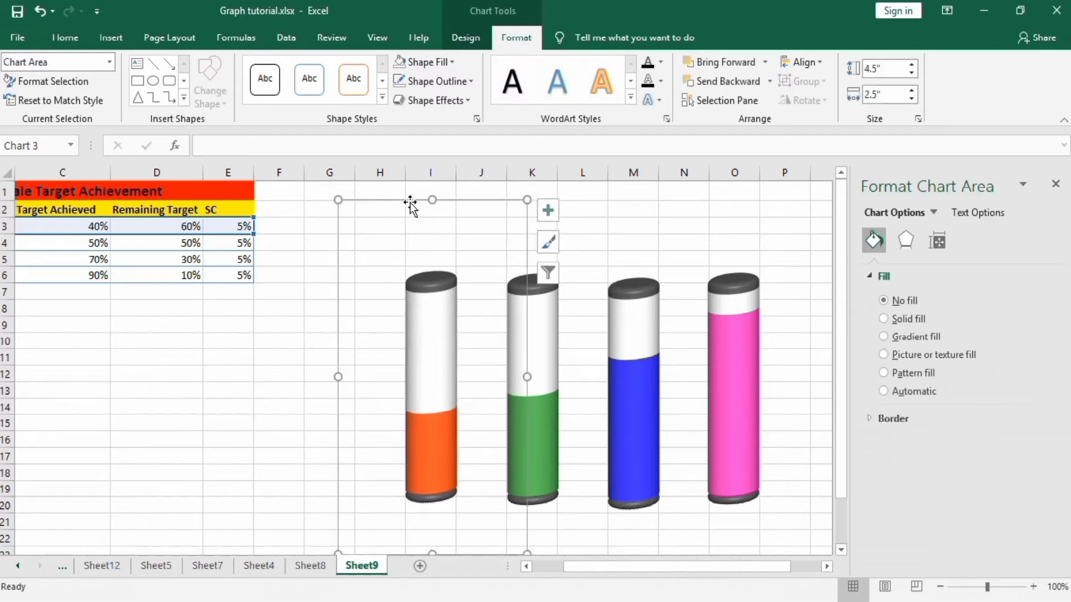
{"action": "left_click", "coordinate": [573, 206]}
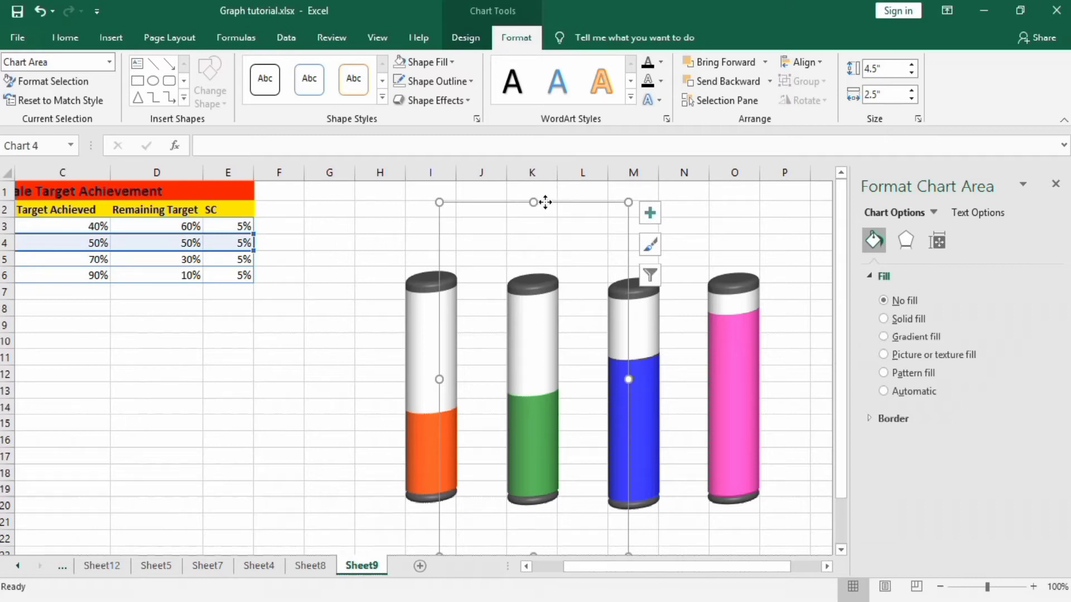
{"action": "left_click_drag", "start_coordinate": [544, 201], "coordinate": [543, 199]}
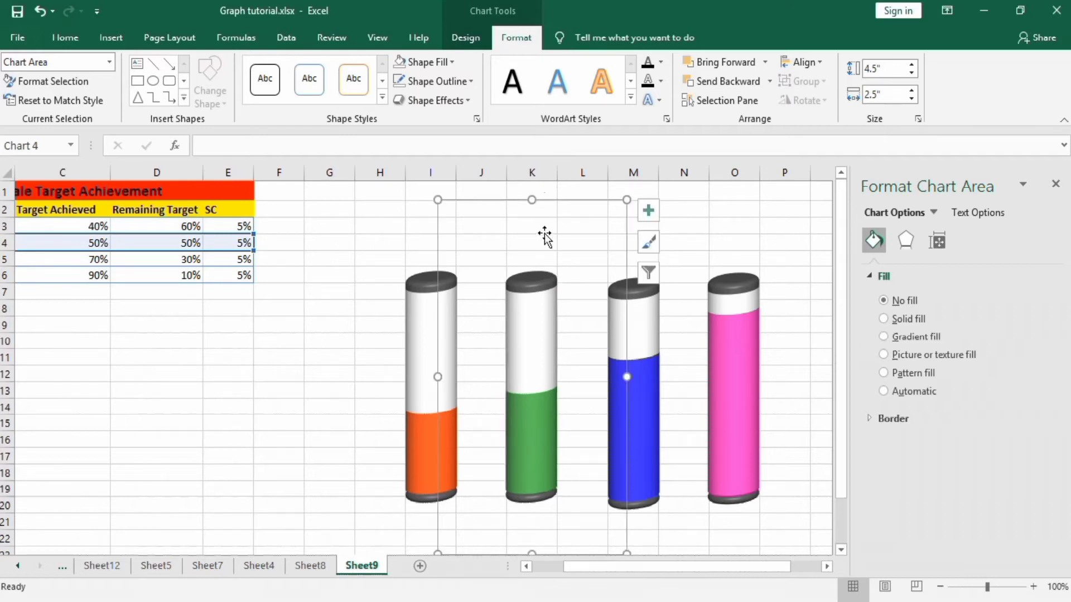
Nudge the pink and blue cylinder charts into line with the other two, and deselect them
{"action": "left_click", "coordinate": [725, 259]}
{"action": "left_click", "coordinate": [626, 278]}
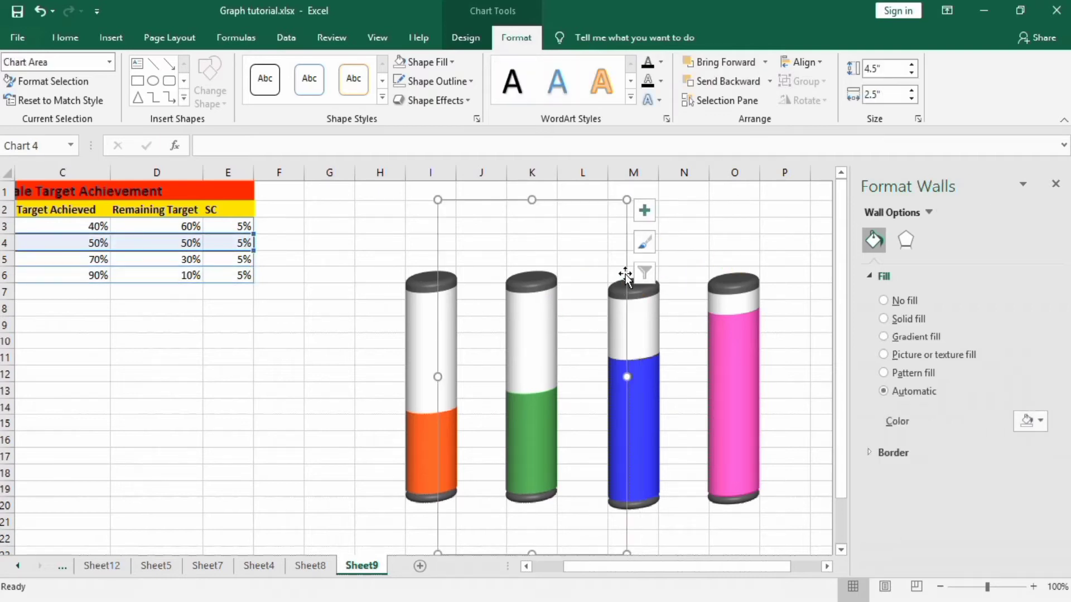
{"action": "left_click", "coordinate": [721, 276]}
{"action": "left_click", "coordinate": [749, 202]}
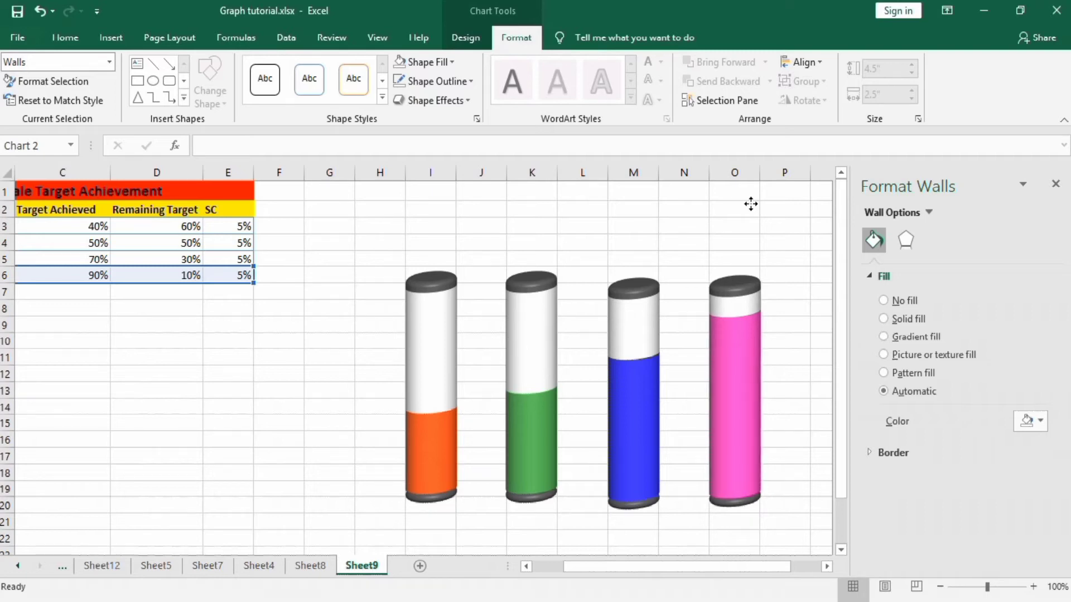
{"action": "left_click", "coordinate": [751, 204]}
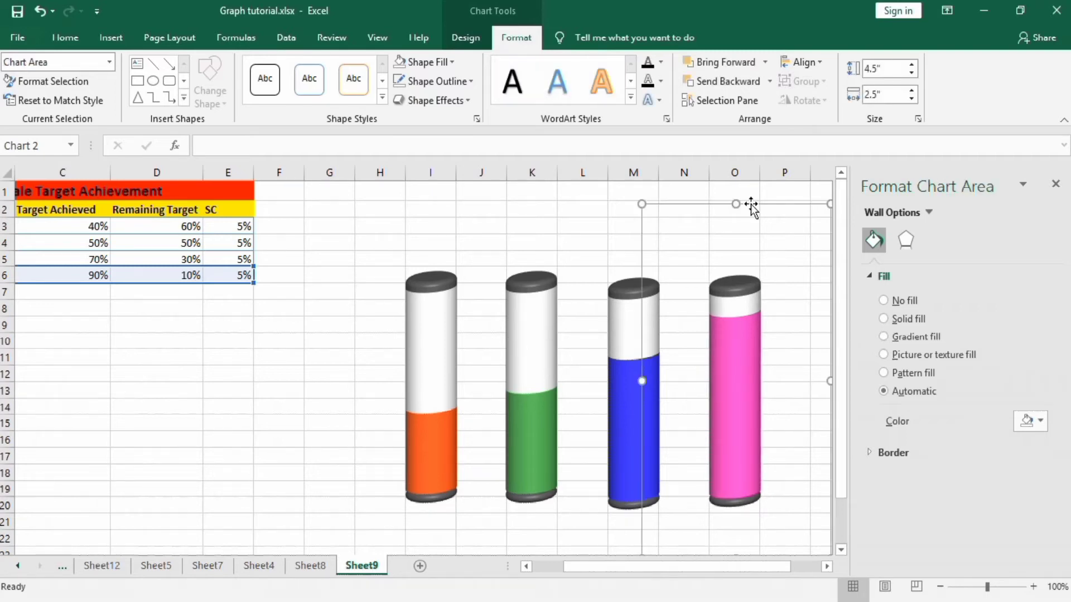
{"action": "left_click", "coordinate": [299, 359]}
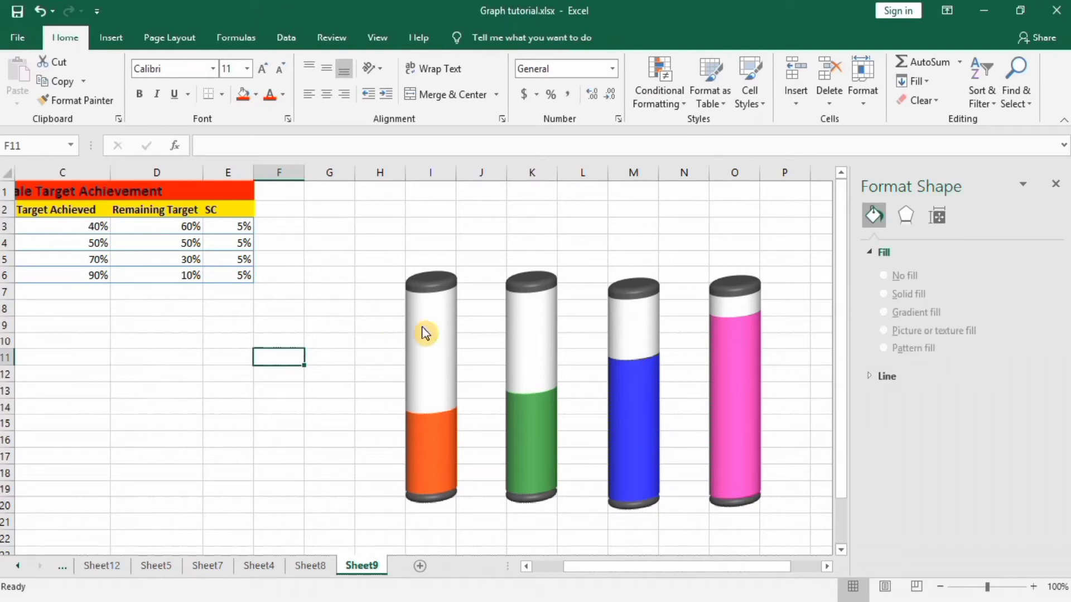
{"action": "left_click", "coordinate": [635, 254]}
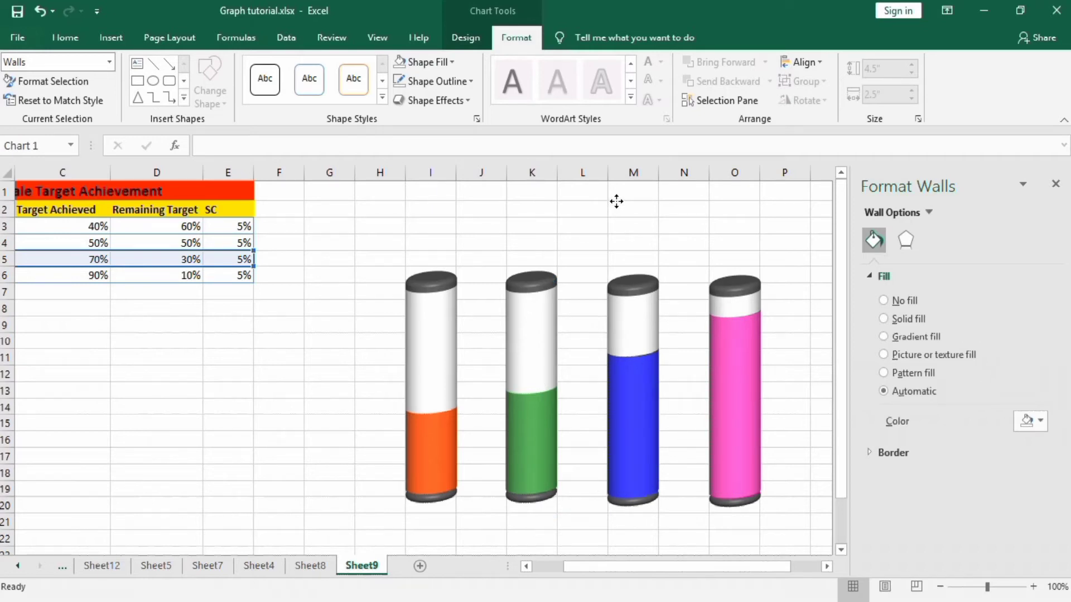
{"action": "left_click", "coordinate": [616, 202]}
{"action": "left_click", "coordinate": [318, 330]}
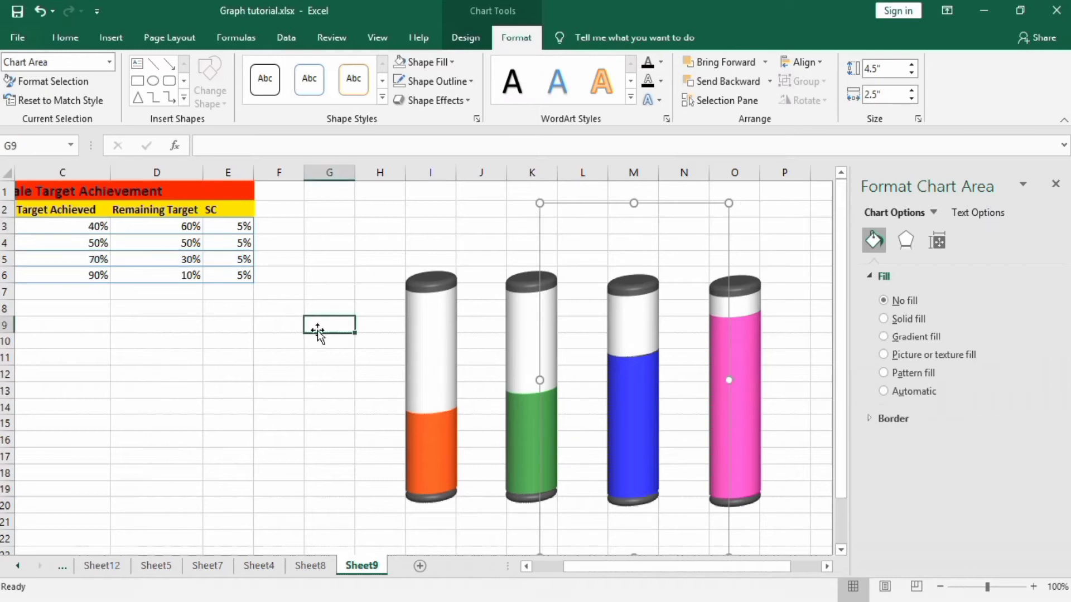
Draw a thin horizontal rectangle about 4.89" wide and 0.05" high above the four cylinders, along row 2
{"action": "left_click", "coordinate": [117, 37]}
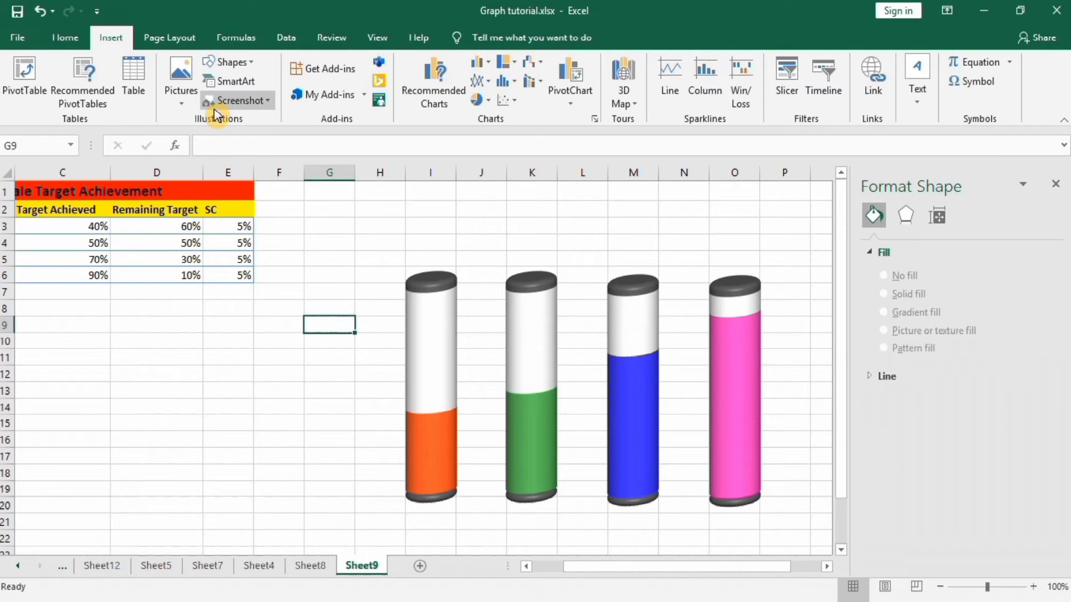
{"action": "left_click", "coordinate": [252, 62]}
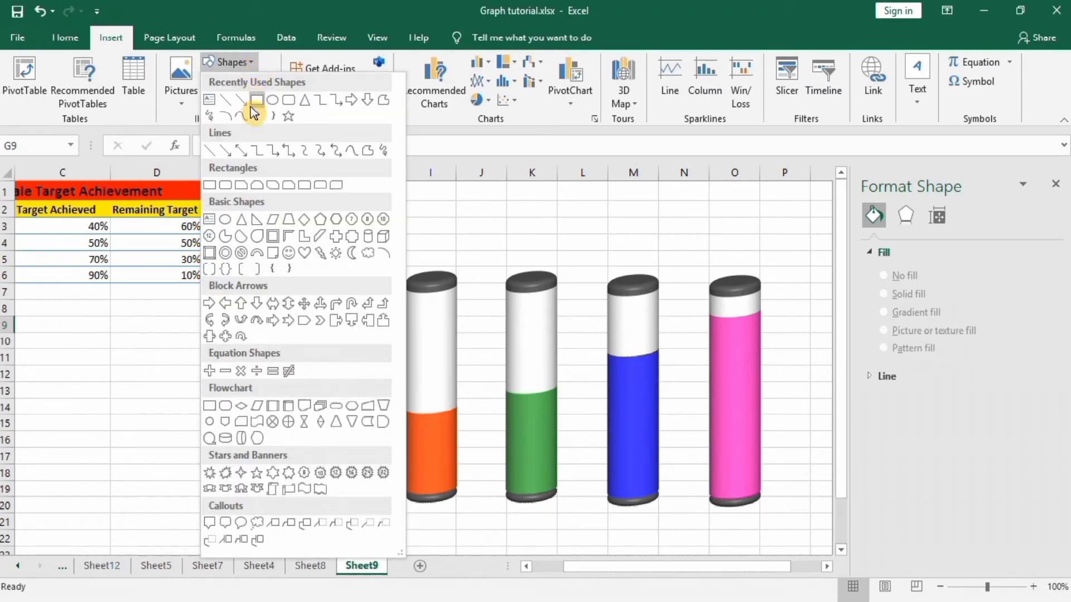
{"action": "left_click", "coordinate": [209, 185]}
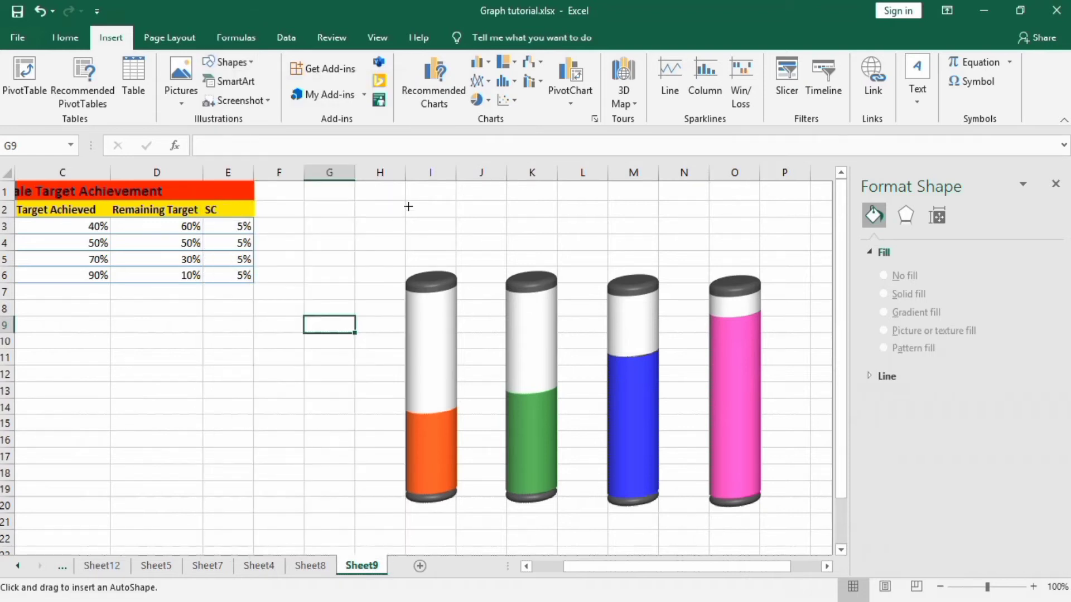
{"action": "left_click_drag", "start_coordinate": [410, 203], "coordinate": [780, 210]}
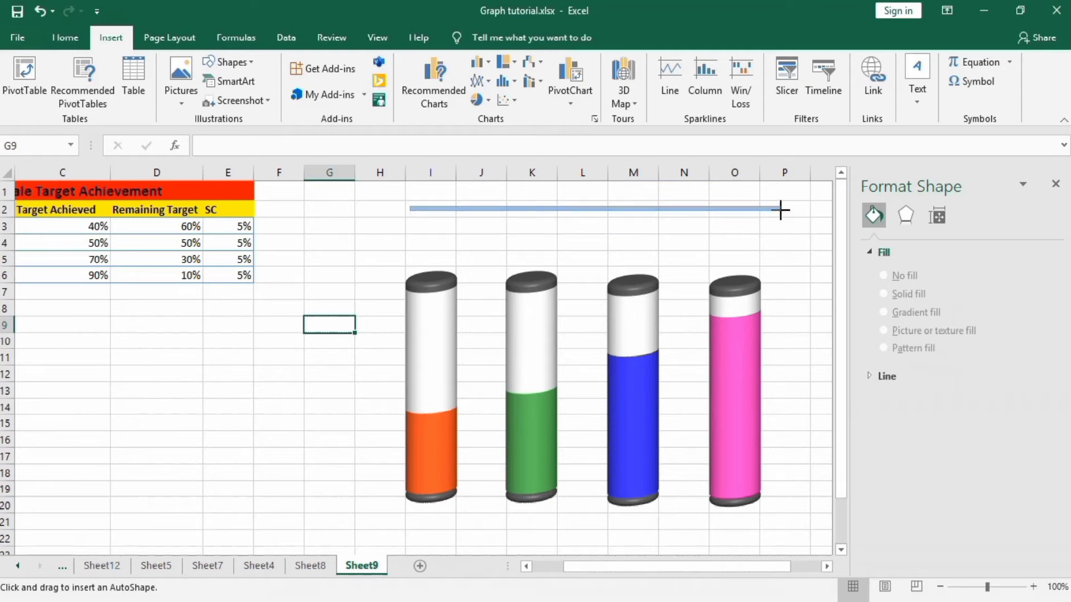
{"action": "left_click_drag", "start_coordinate": [781, 211], "coordinate": [781, 210]}
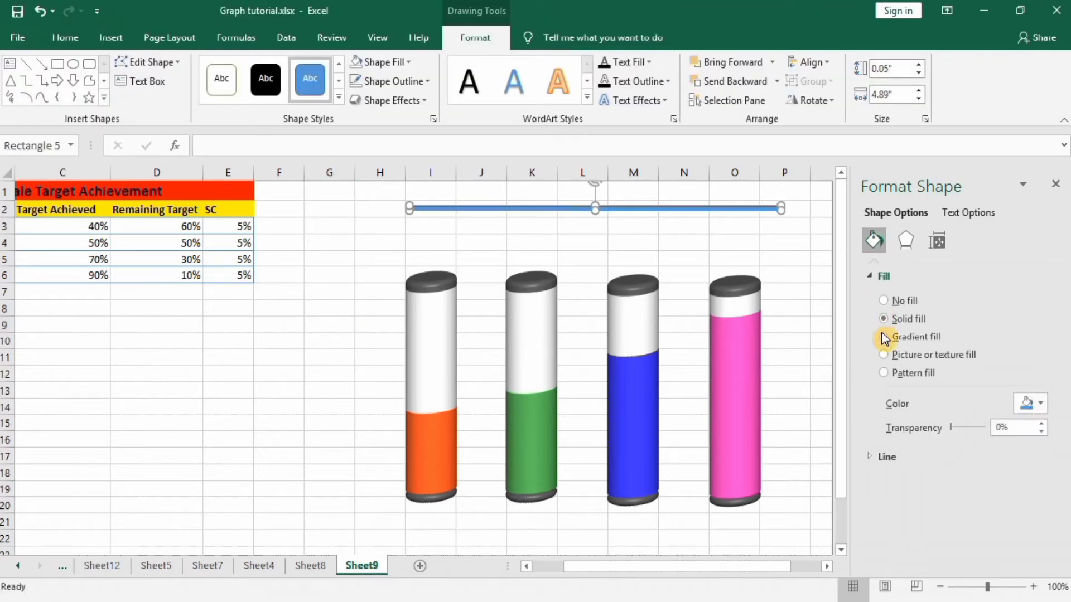
Fill the thin rectangle with the darkest grey of the white theme shades and apply the first top bevel style
{"action": "left_click", "coordinate": [1041, 406]}
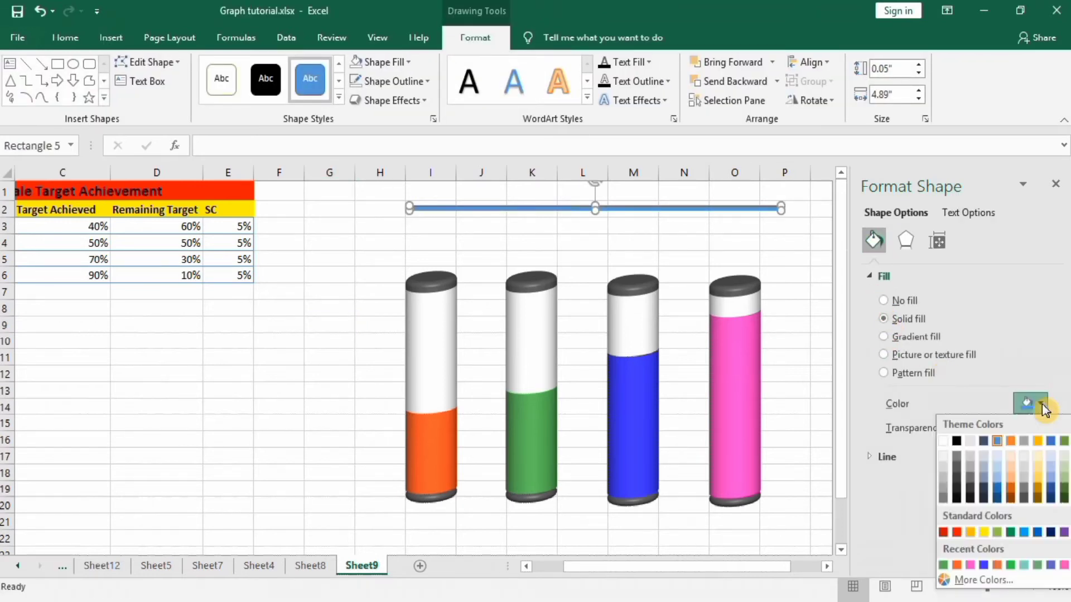
{"action": "left_click", "coordinate": [944, 498]}
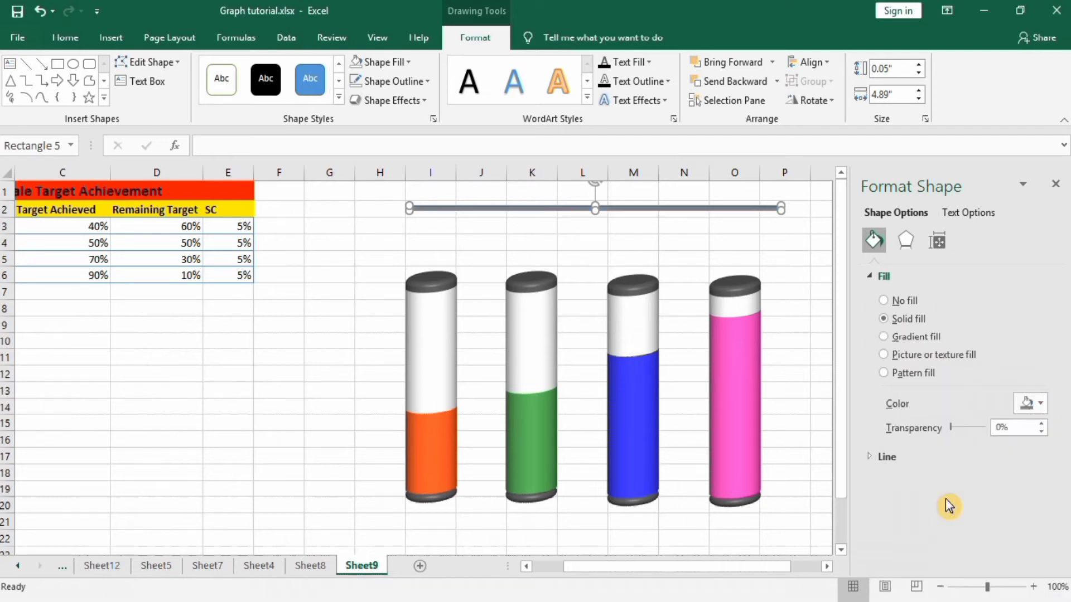
{"action": "left_click", "coordinate": [906, 240]}
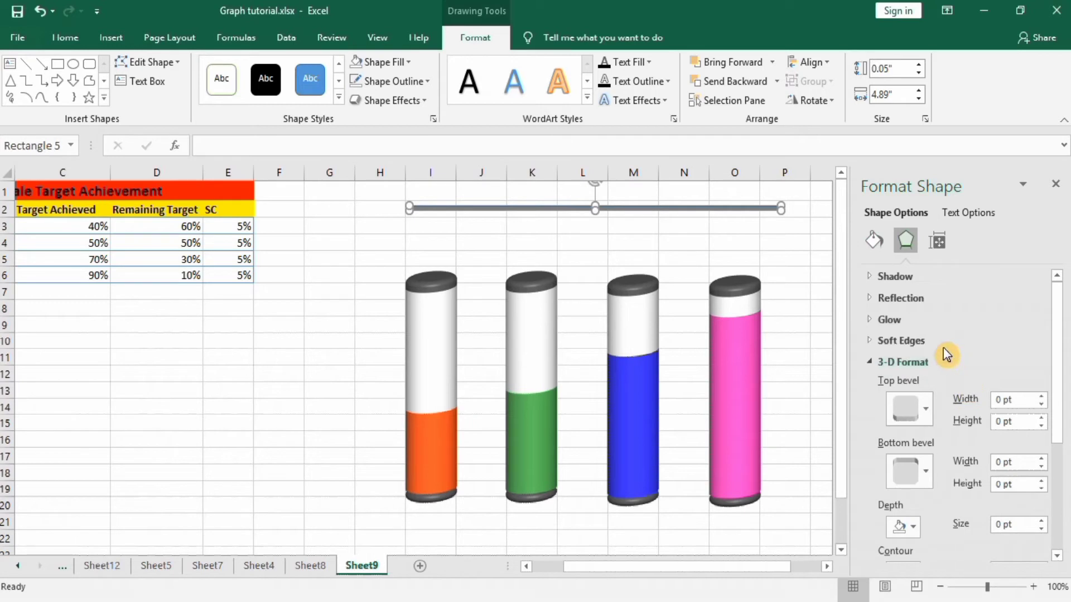
{"action": "left_click", "coordinate": [926, 412]}
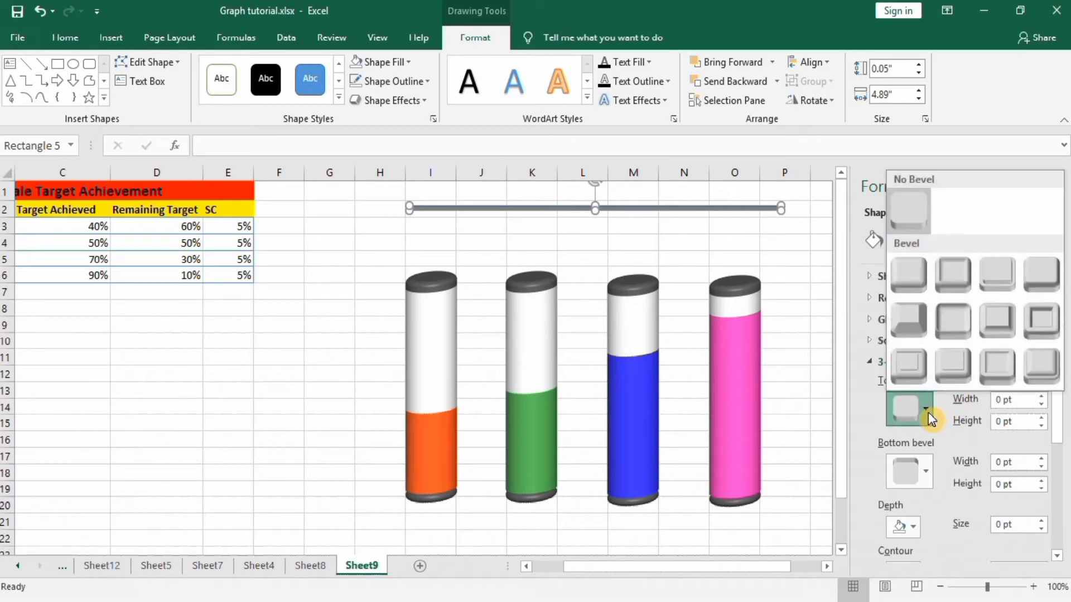
{"action": "left_click", "coordinate": [914, 275]}
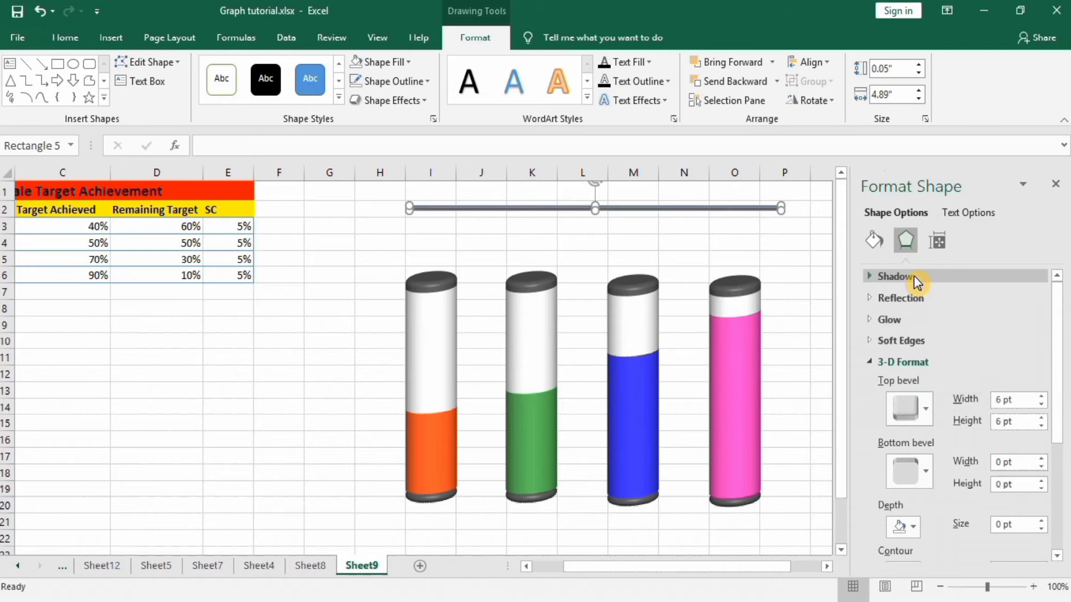
{"action": "left_click", "coordinate": [791, 246]}
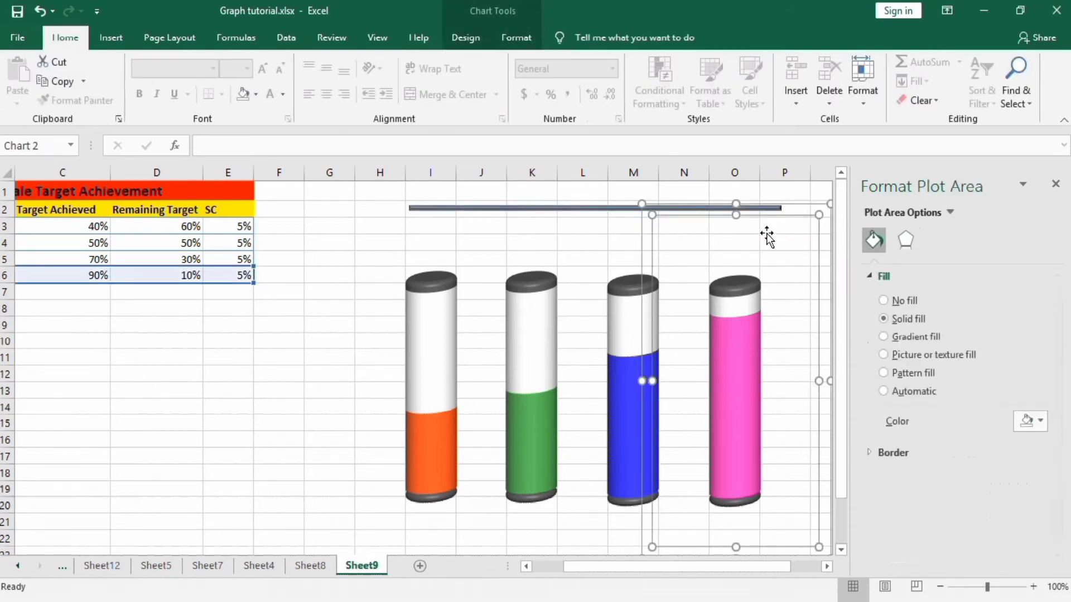
Move the thin grey bar down to the bases of the four cylinders, send it to the back and deselect it
{"action": "left_click", "coordinate": [558, 209]}
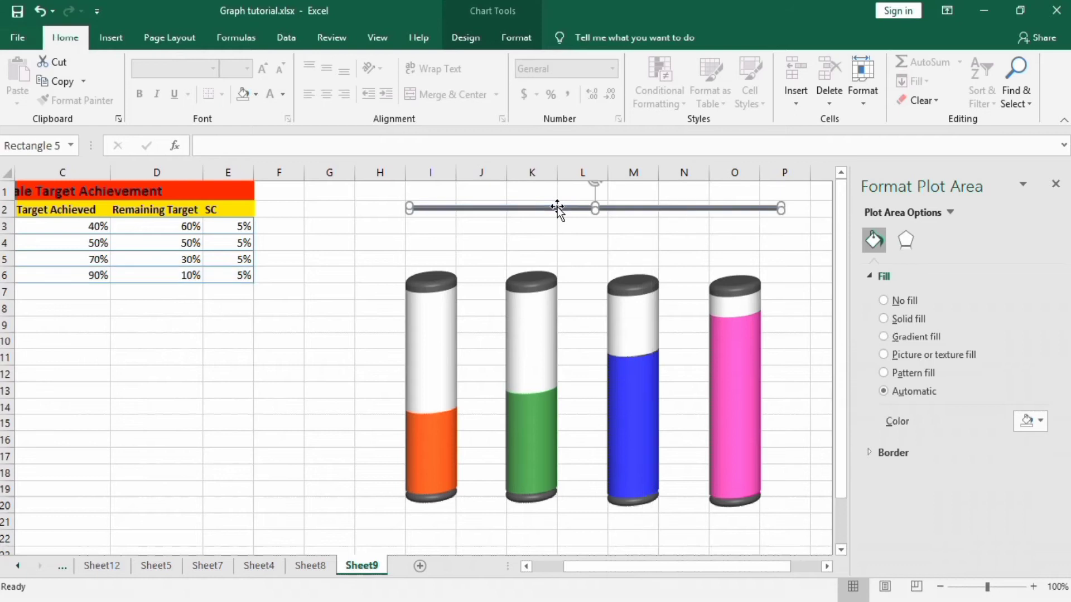
{"action": "left_click_drag", "start_coordinate": [556, 205], "coordinate": [545, 496]}
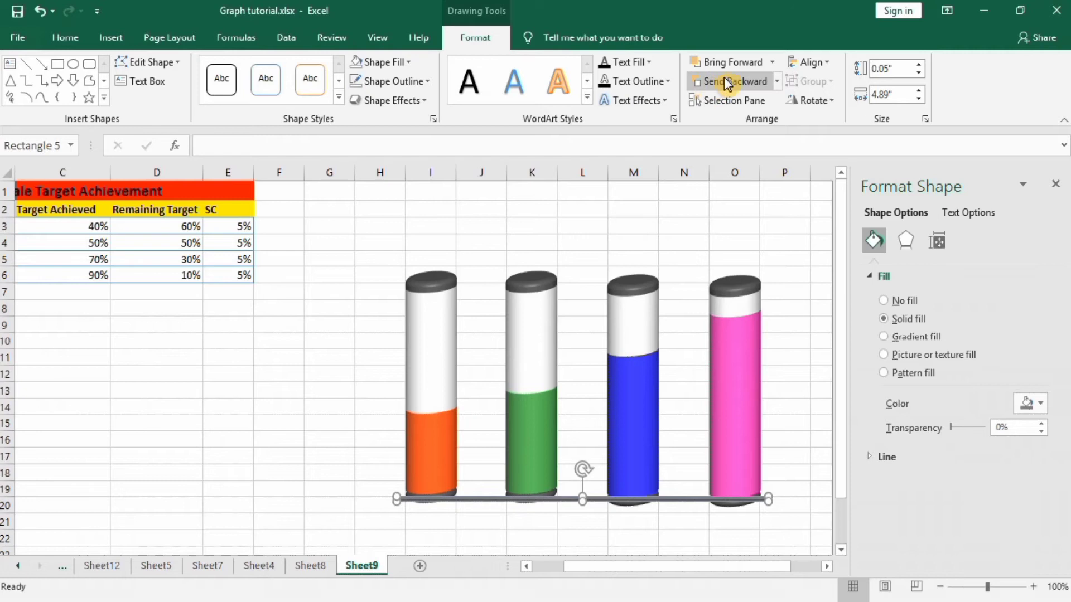
{"action": "left_click", "coordinate": [778, 78]}
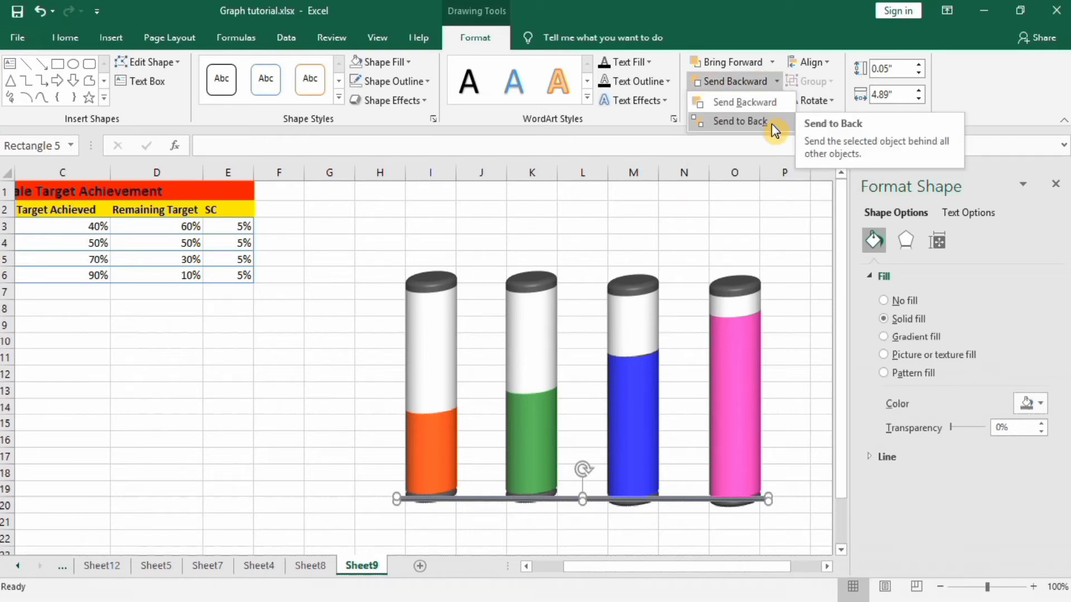
{"action": "left_click", "coordinate": [771, 121]}
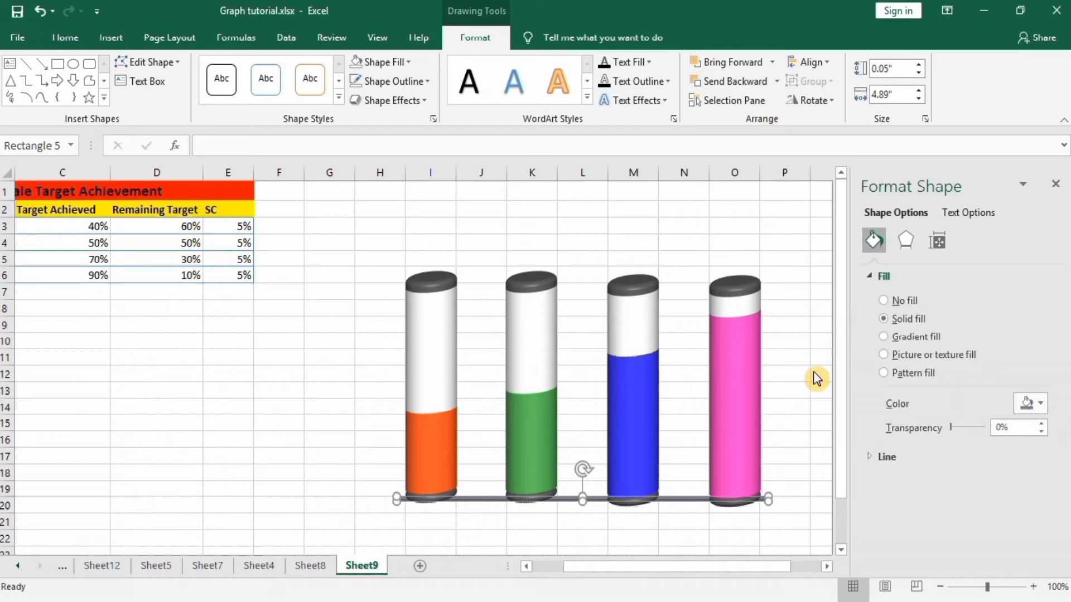
{"action": "left_click", "coordinate": [213, 413]}
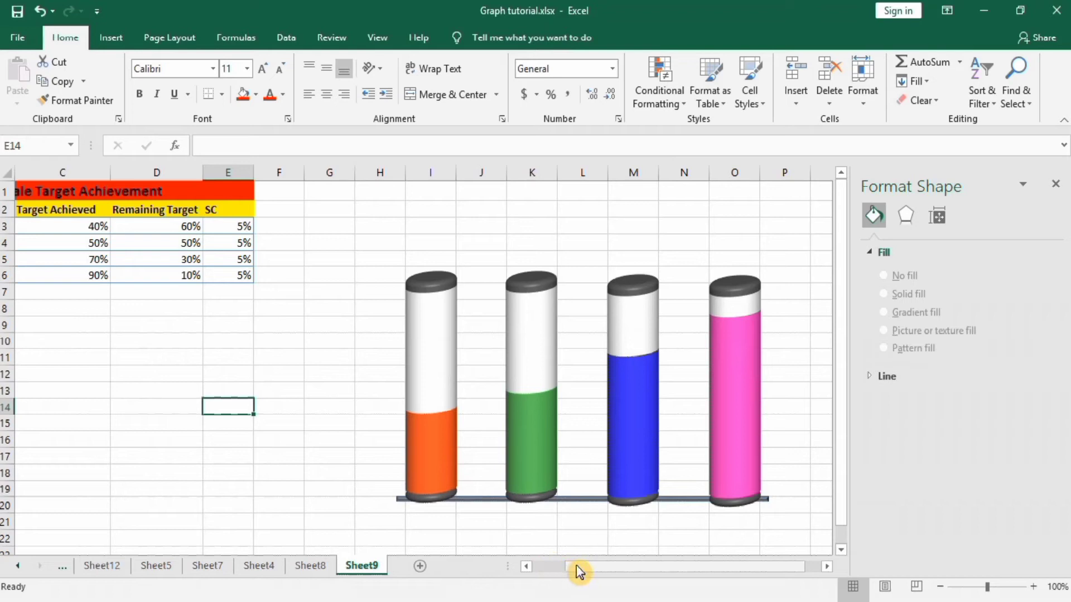
Draw a small text box just above the orange-red cylinder, across column I in rows 3 to 5
{"action": "left_click_drag", "start_coordinate": [577, 564], "coordinate": [538, 569]}
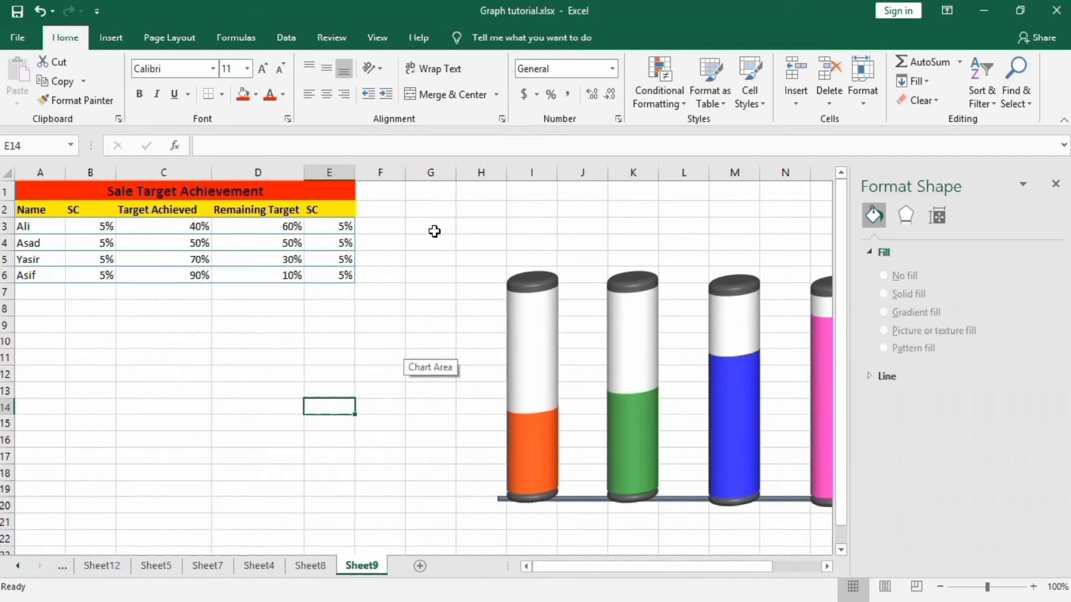
{"action": "left_click", "coordinate": [434, 207]}
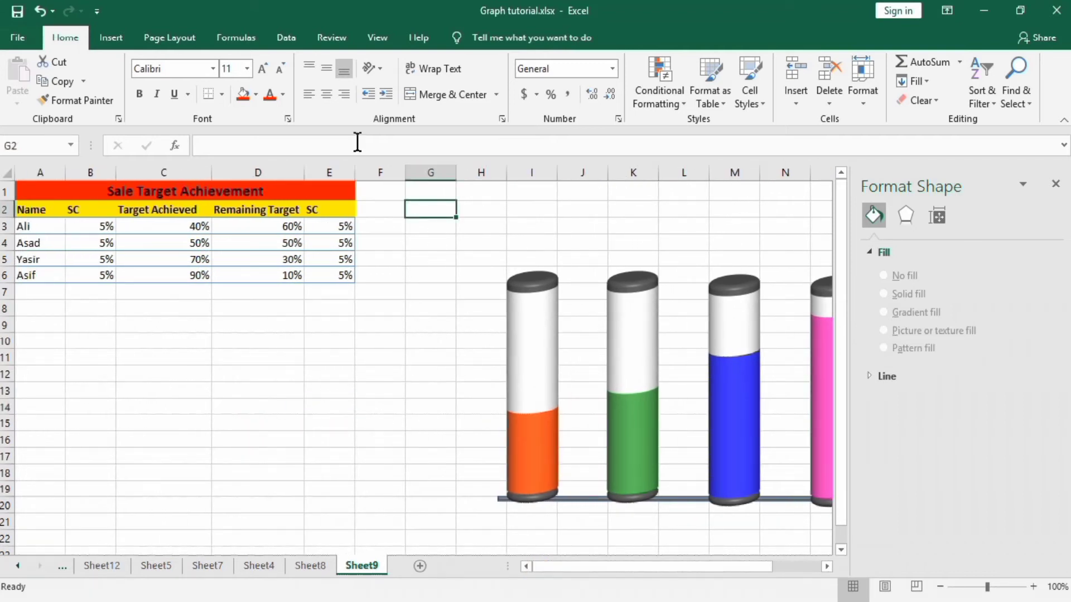
{"action": "left_click", "coordinate": [114, 39]}
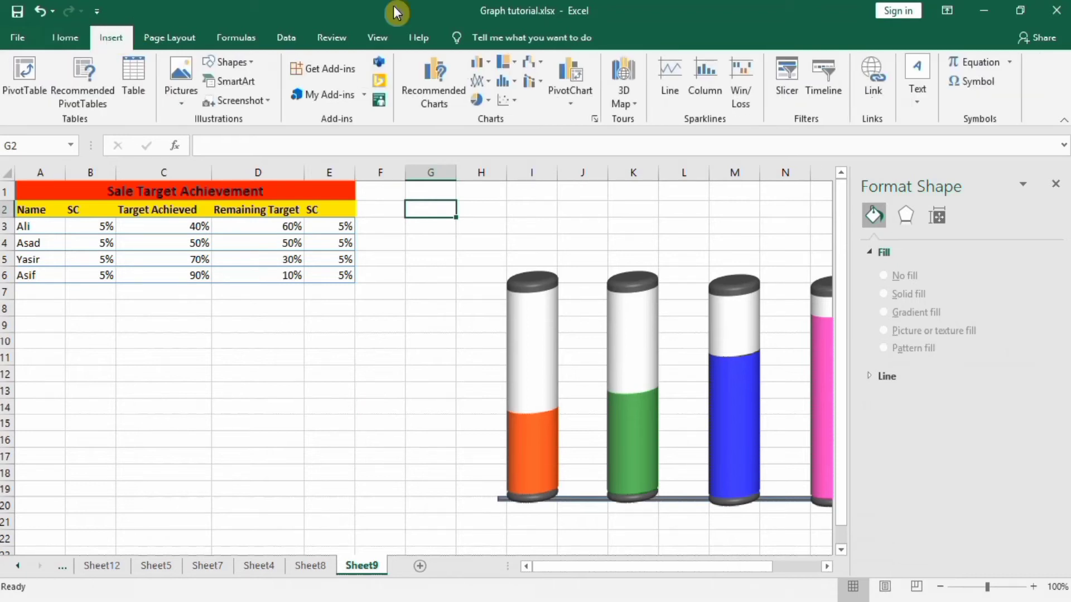
{"action": "left_click", "coordinate": [919, 108]}
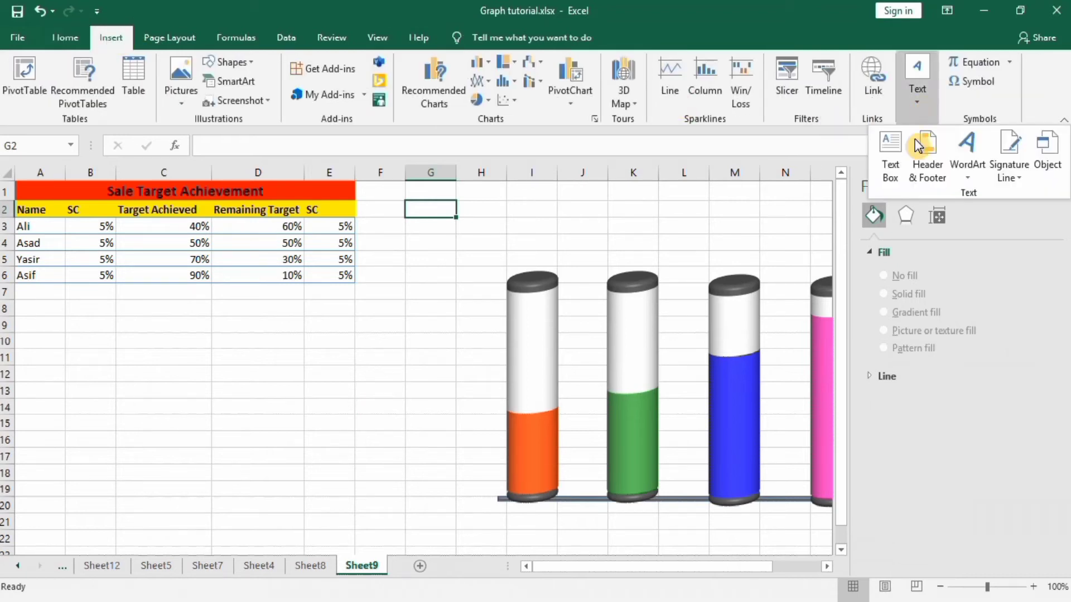
{"action": "left_click", "coordinate": [892, 164]}
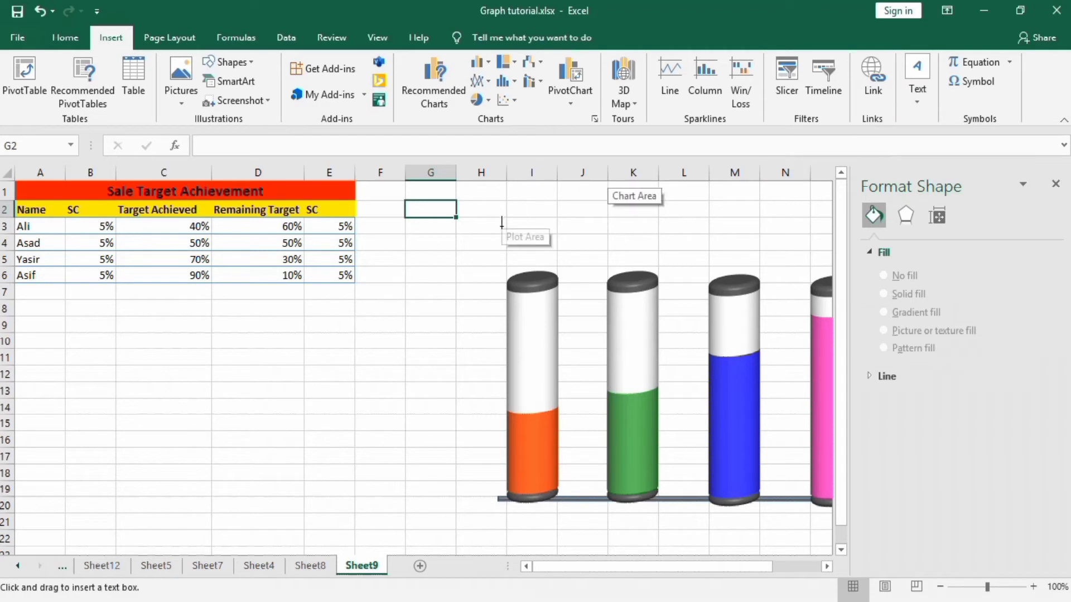
{"action": "left_click_drag", "start_coordinate": [502, 227], "coordinate": [557, 260]}
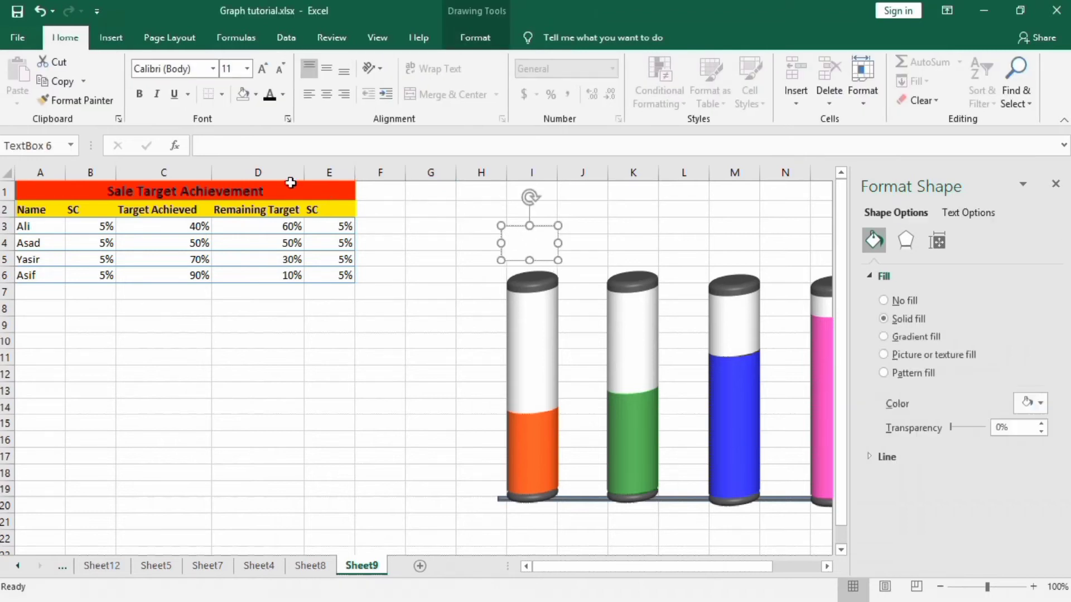
Link the text box above the orange-red cylinder to cell C3 with the formula =$C$3
{"action": "left_click", "coordinate": [224, 144]}
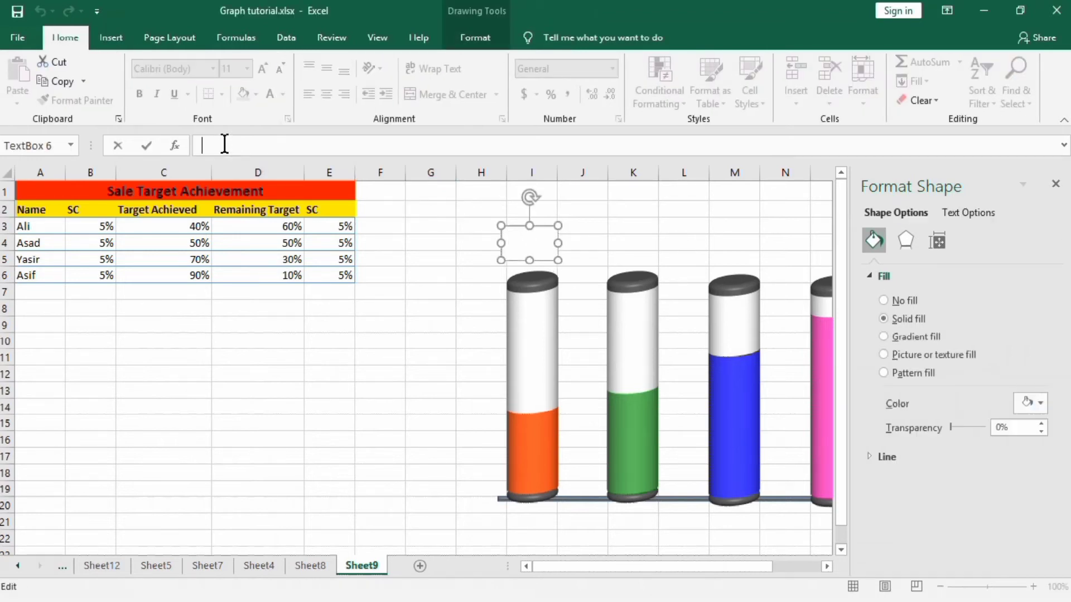
{"action": "type", "text": "="}
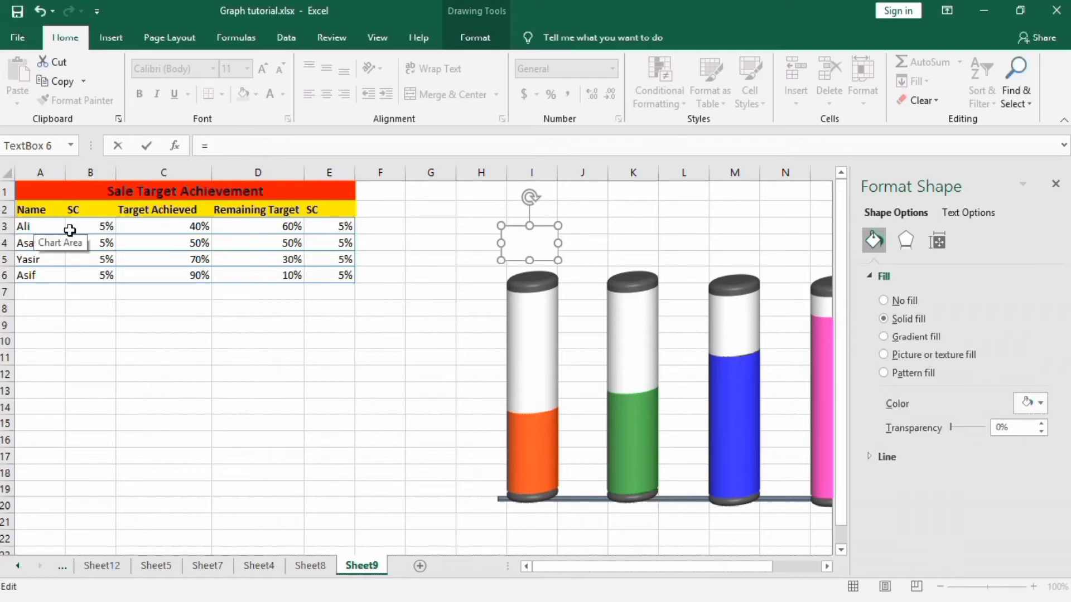
{"action": "left_click", "coordinate": [191, 226]}
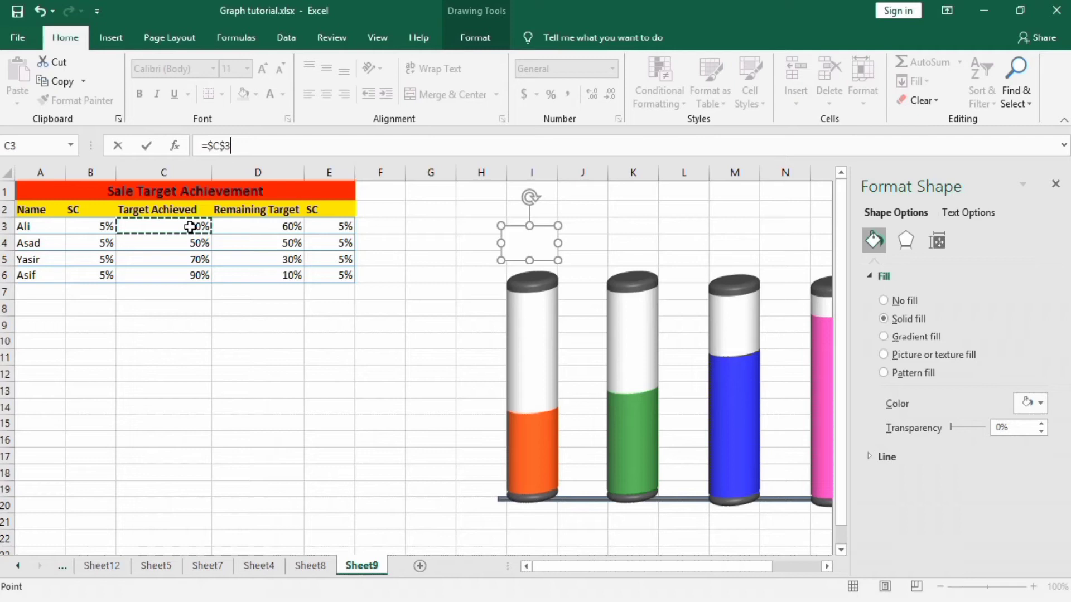
{"action": "key", "text": "Return"}
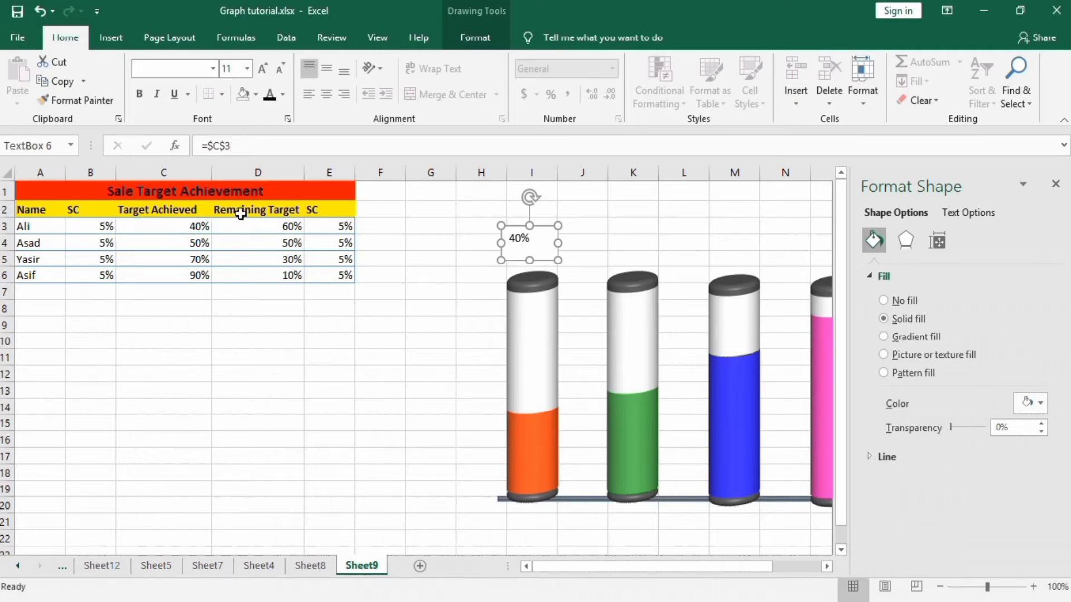
Centre the 40% label horizontally and vertically in its box and set its font to Adobe Fan Heiti Std B
{"action": "left_click", "coordinate": [326, 95]}
{"action": "left_click", "coordinate": [330, 96]}
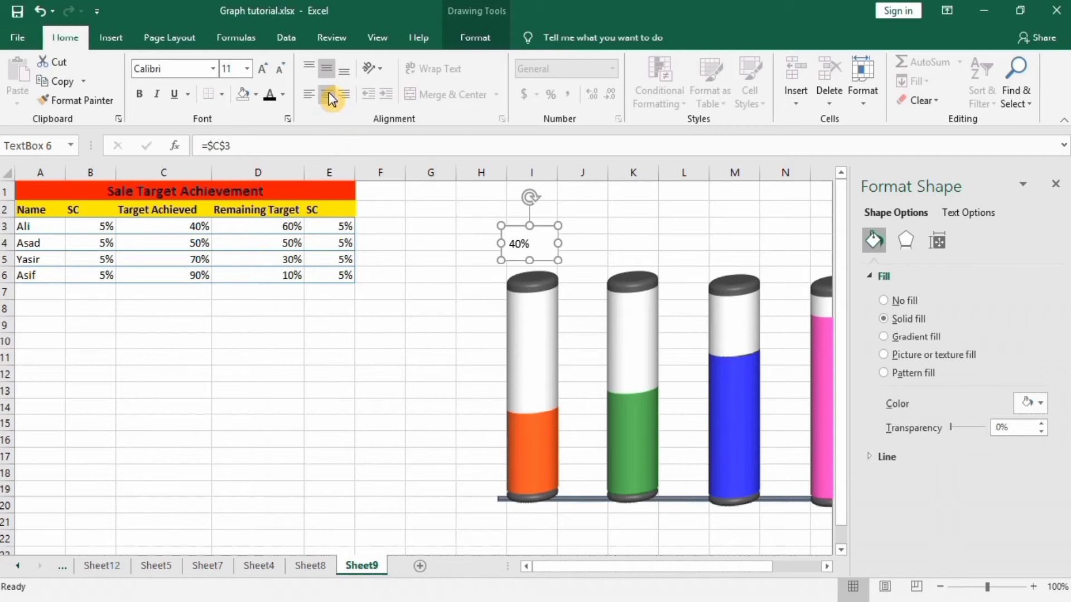
{"action": "left_click", "coordinate": [214, 69]}
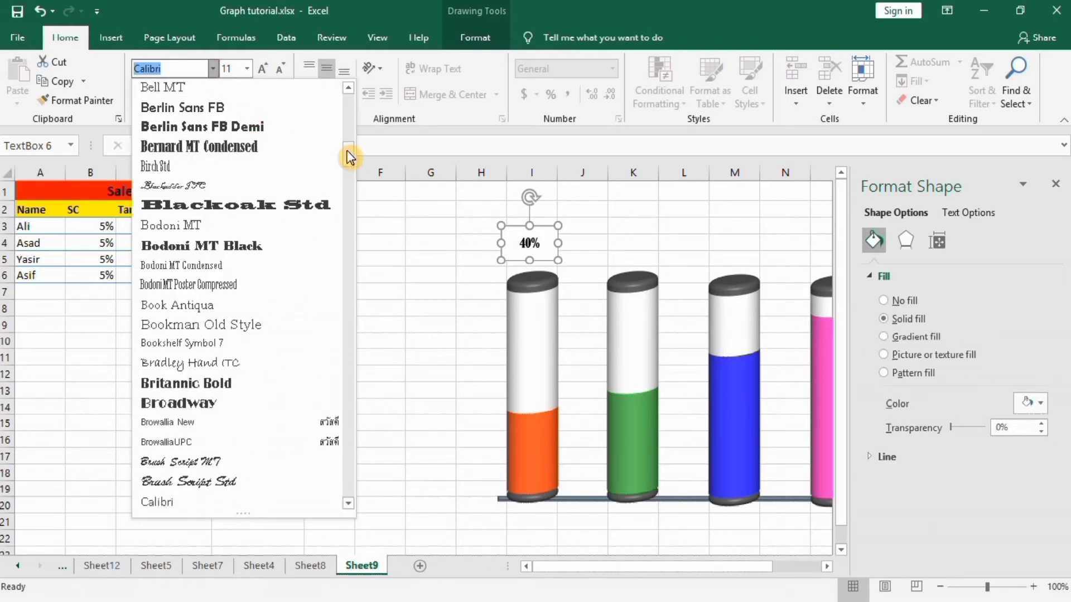
{"action": "left_click_drag", "start_coordinate": [352, 151], "coordinate": [352, 105]}
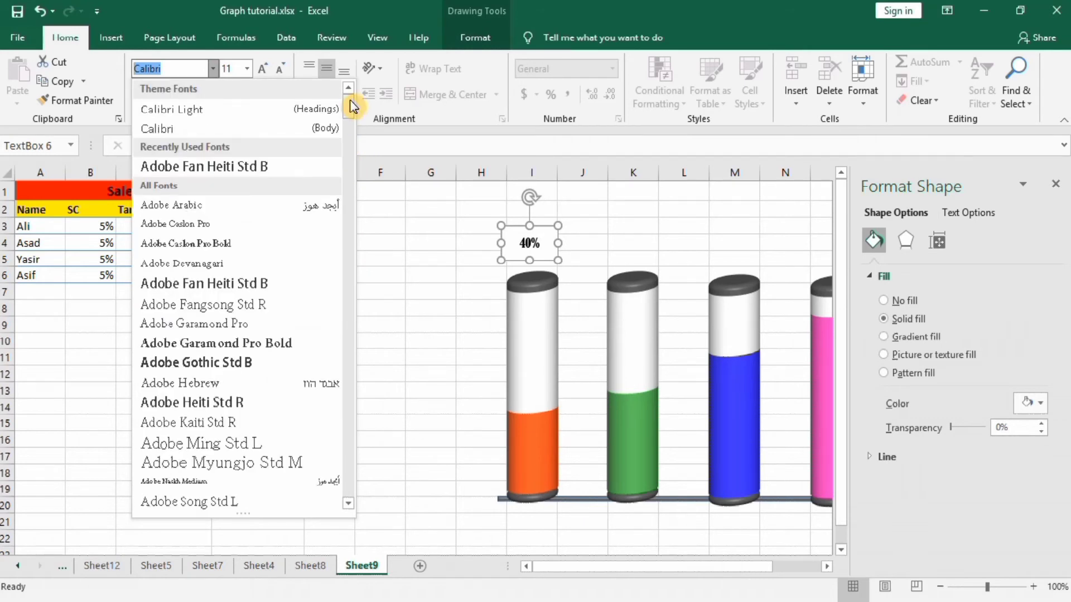
{"action": "left_click", "coordinate": [273, 164]}
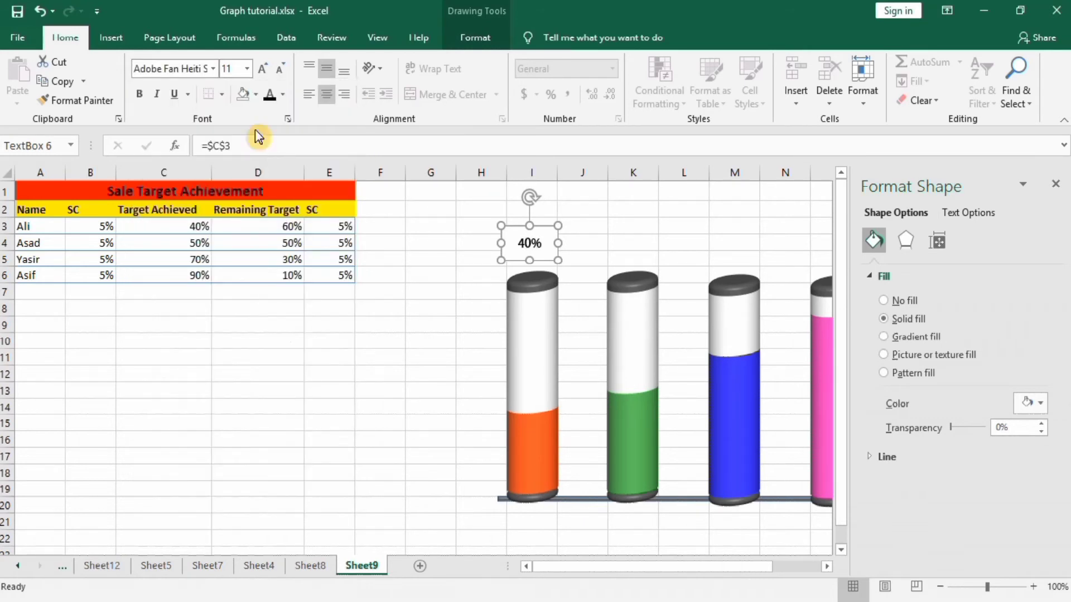
Make the 40% label's text bold at size 16 and colour it with the recently used orange
{"action": "left_click", "coordinate": [246, 69]}
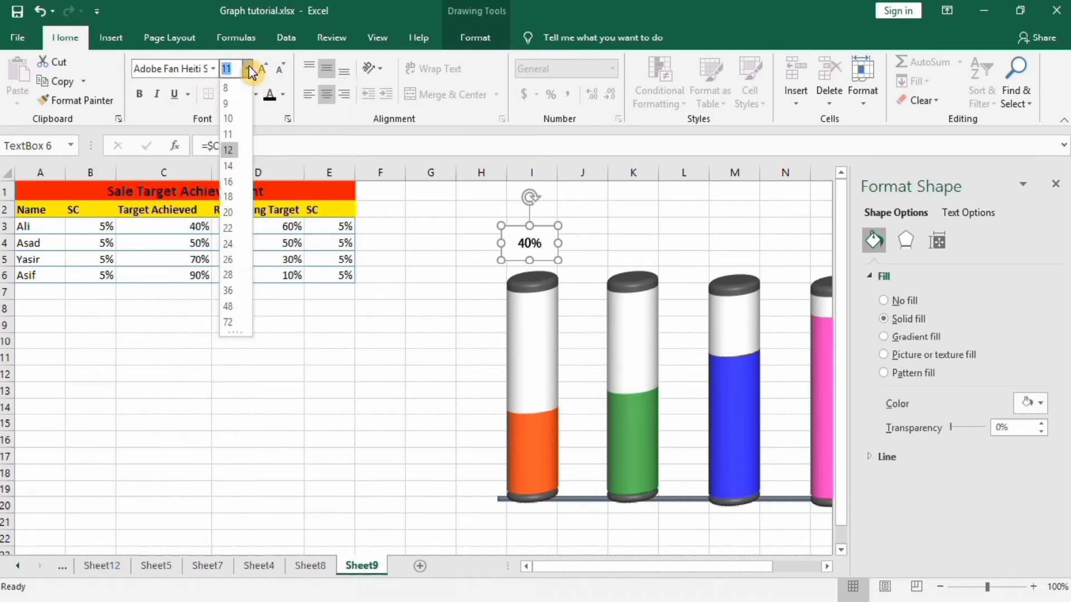
{"action": "left_click", "coordinate": [232, 184]}
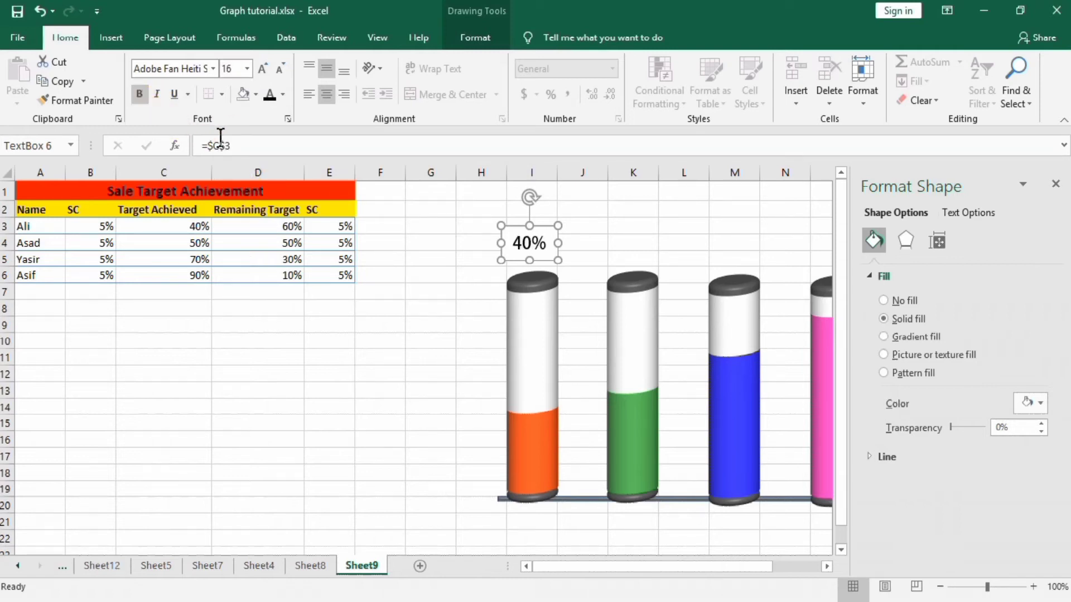
{"action": "left_click", "coordinate": [284, 96]}
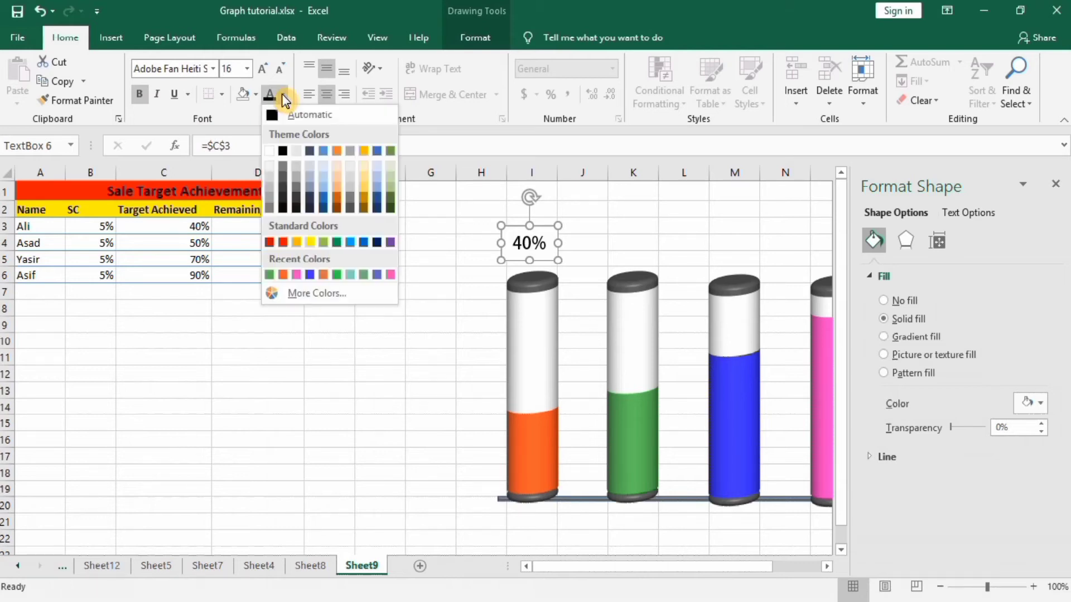
{"action": "left_click", "coordinate": [284, 275]}
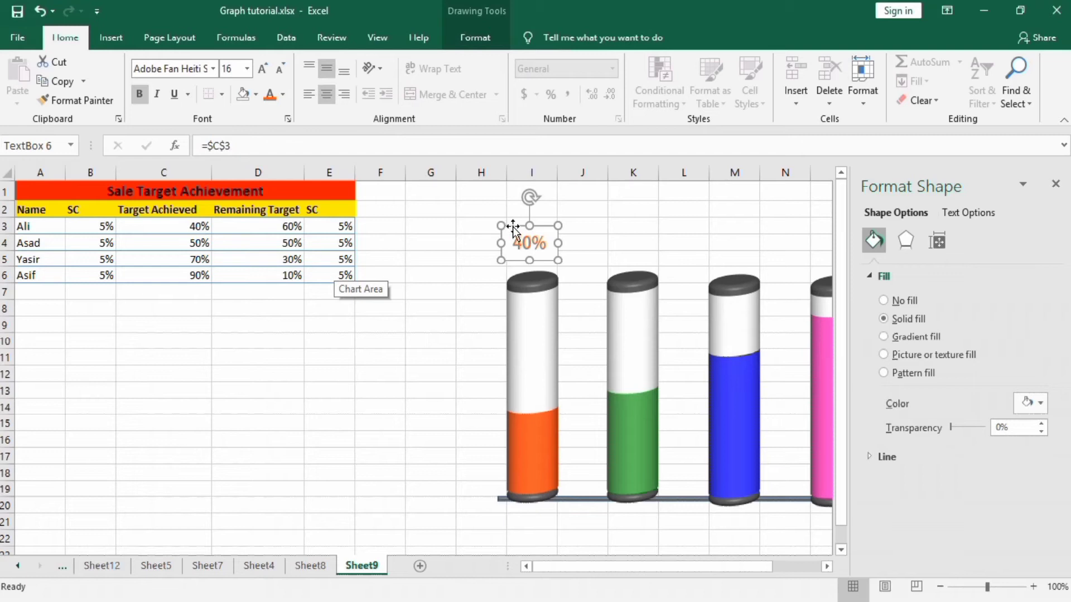
Move the 40% label down close to the orange-red cylinder's top and remove its fill and outline
{"action": "left_click_drag", "start_coordinate": [514, 228], "coordinate": [514, 236]}
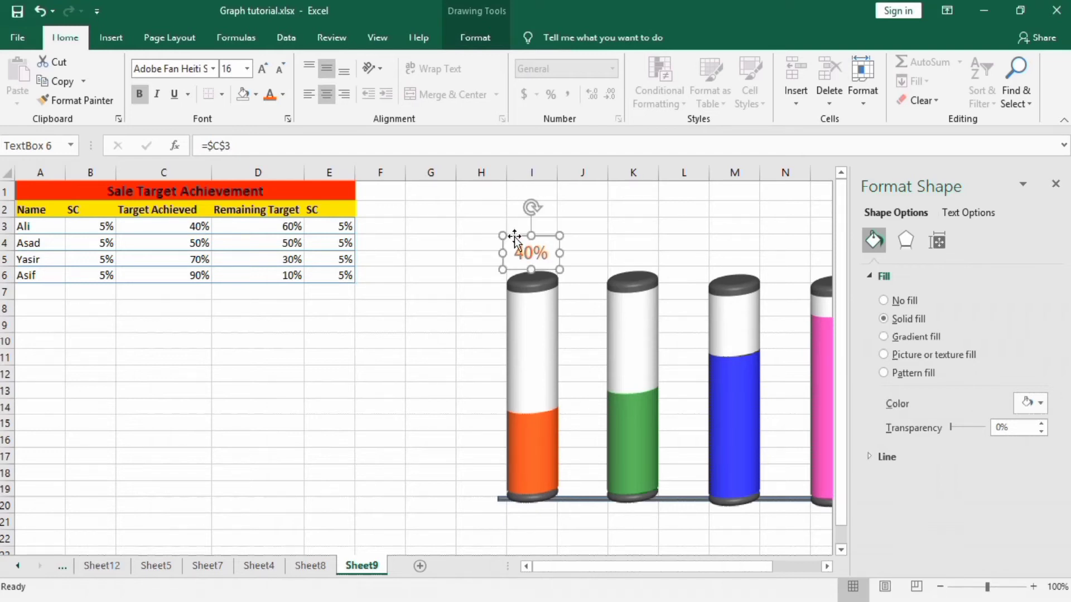
{"action": "left_click", "coordinate": [469, 39]}
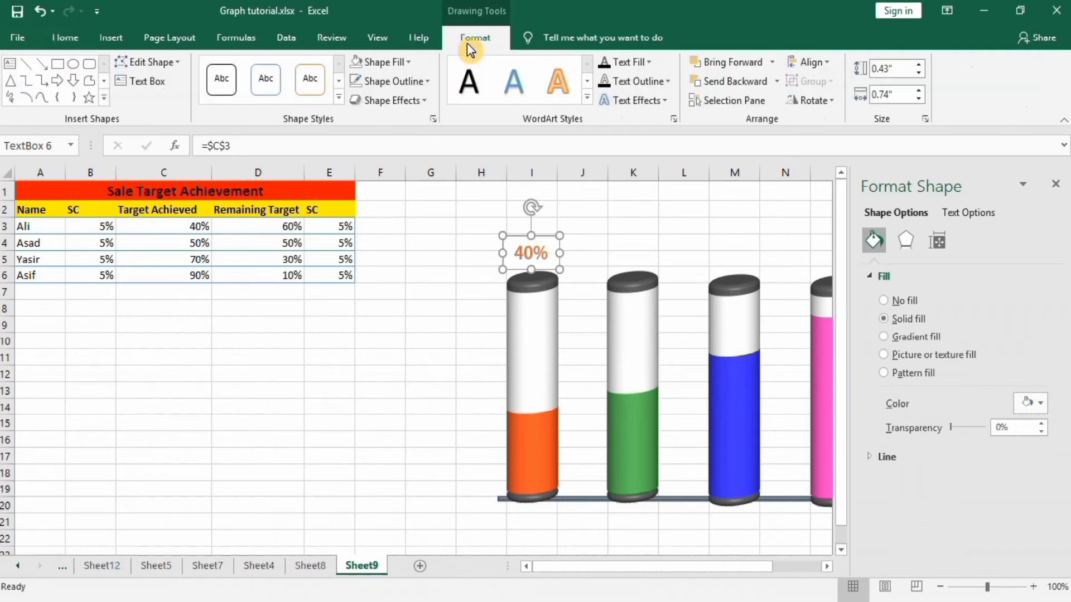
{"action": "left_click", "coordinate": [411, 64]}
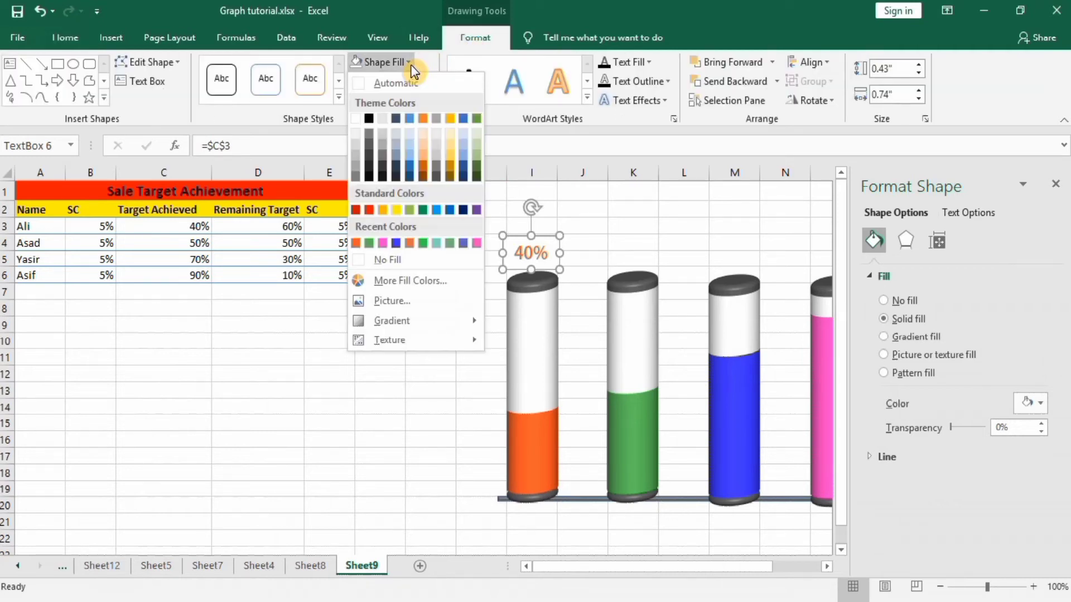
{"action": "left_click", "coordinate": [357, 259]}
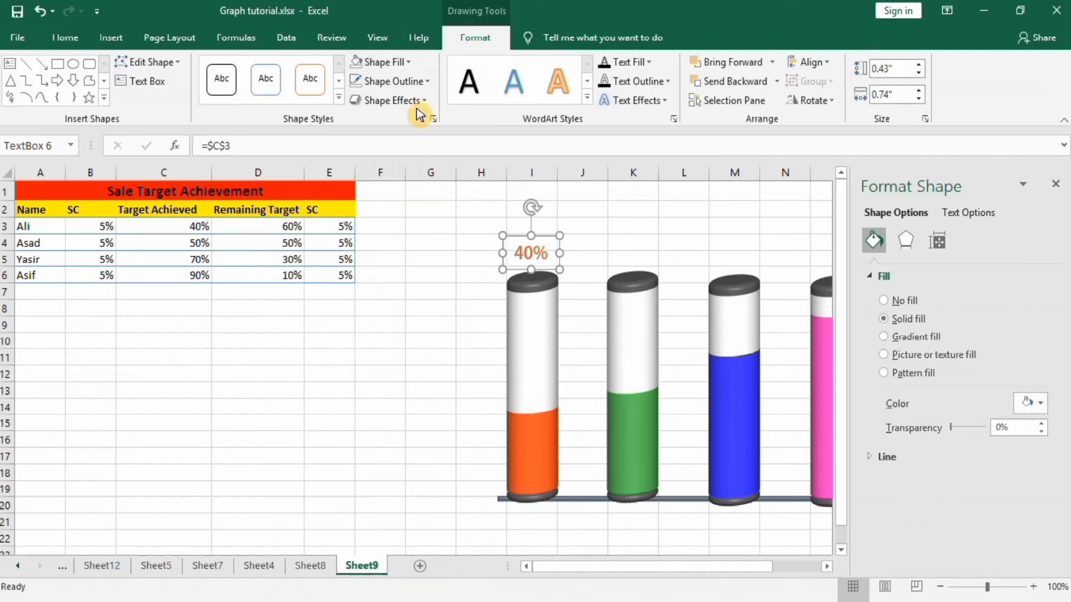
{"action": "left_click", "coordinate": [429, 81]}
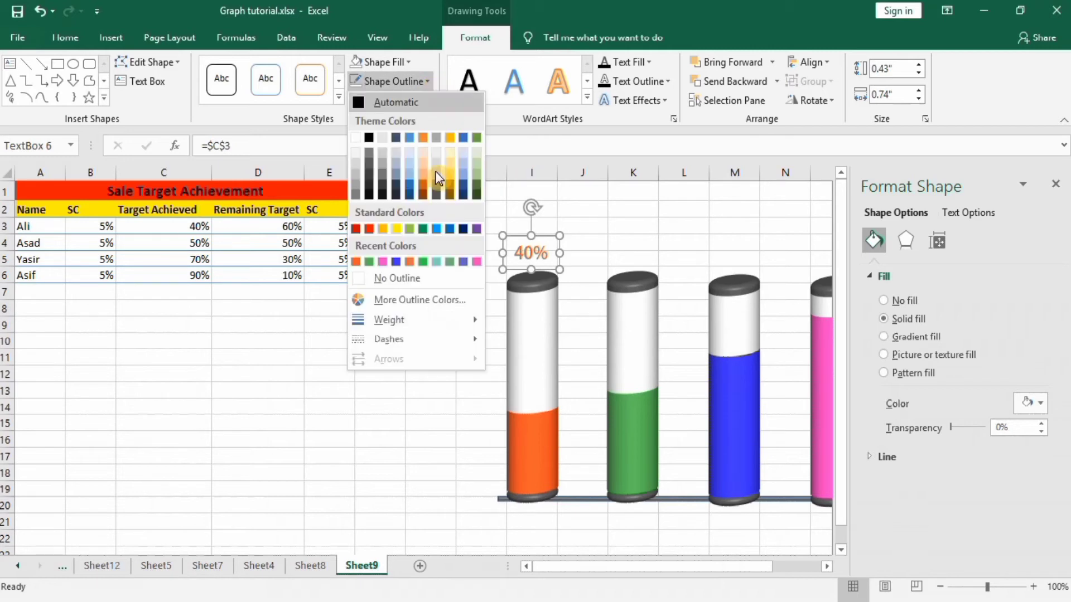
{"action": "left_click", "coordinate": [360, 275]}
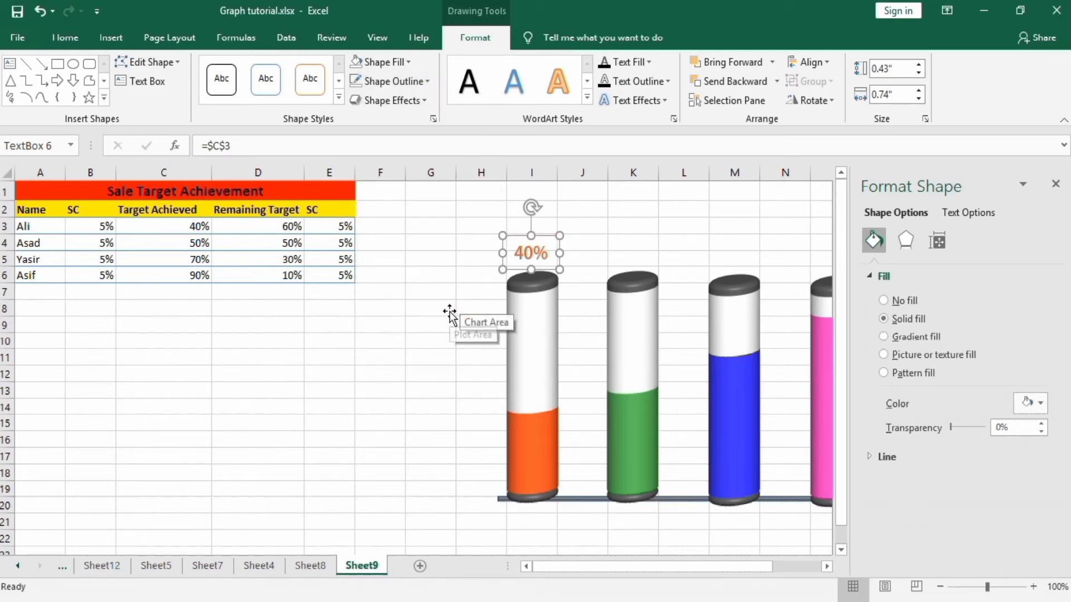
Copy the 40% label and paste three copies at cells L1, M1 and N1
{"action": "left_click", "coordinate": [66, 37]}
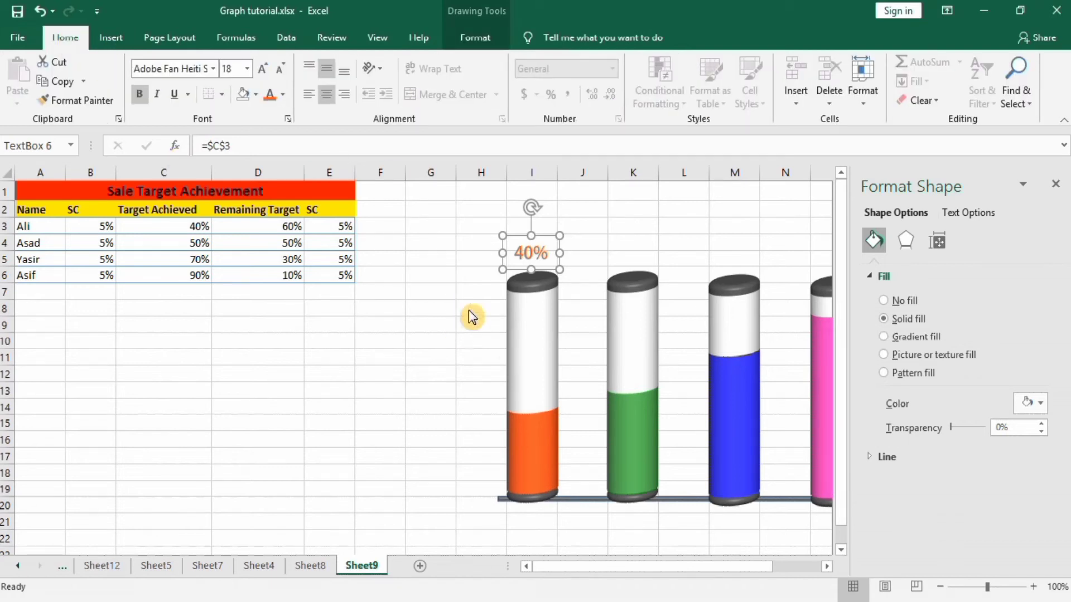
{"action": "right_click", "coordinate": [545, 238]}
{"action": "left_click", "coordinate": [588, 265]}
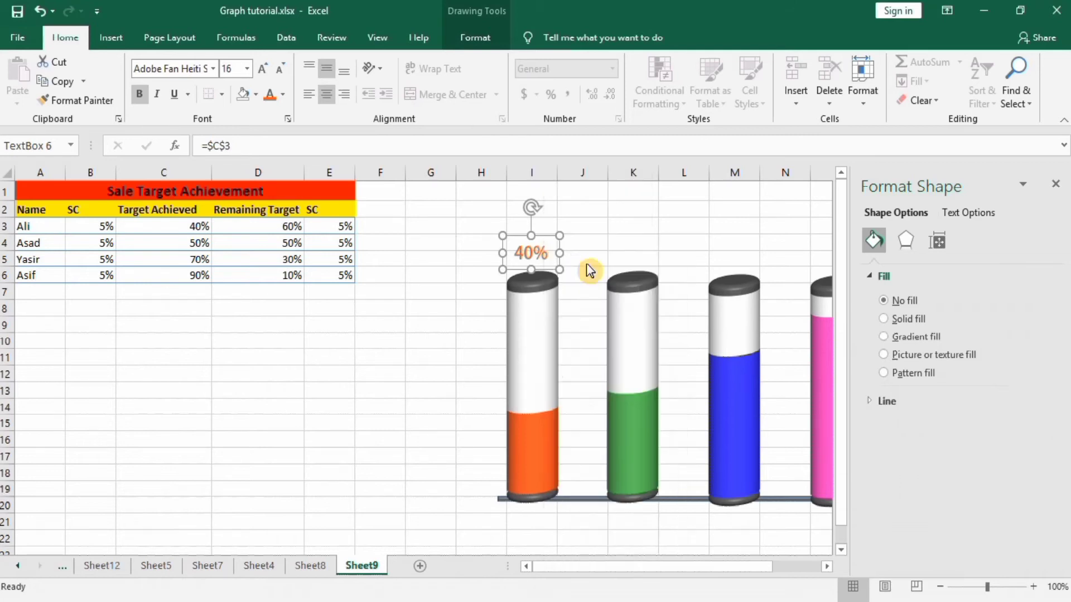
{"action": "left_click", "coordinate": [673, 190]}
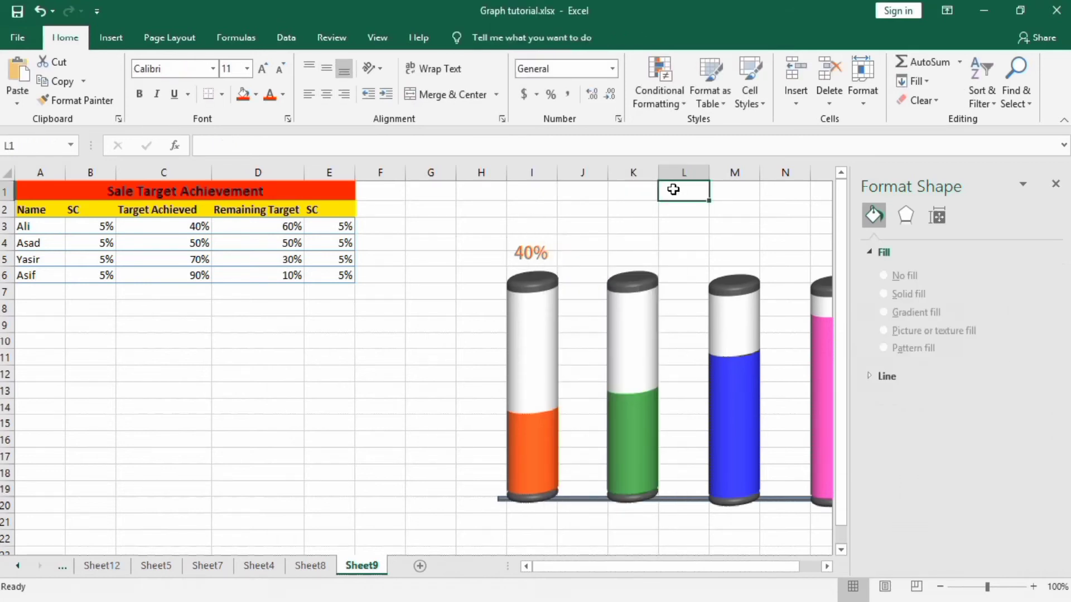
{"action": "key", "text": "ctrl+v"}
{"action": "left_click", "coordinate": [737, 186]}
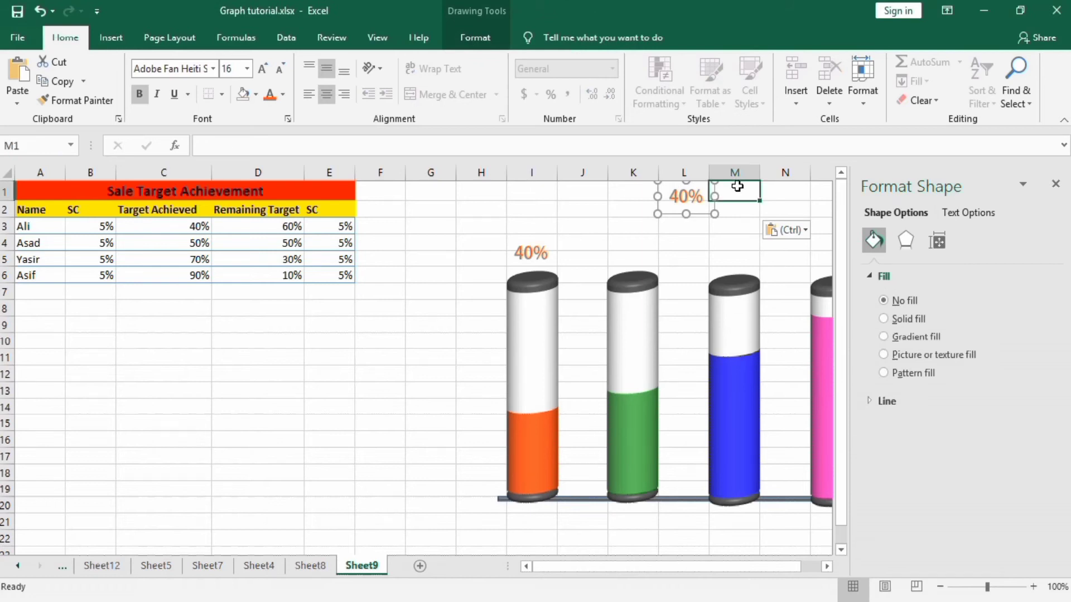
{"action": "key", "text": "ctrl+v"}
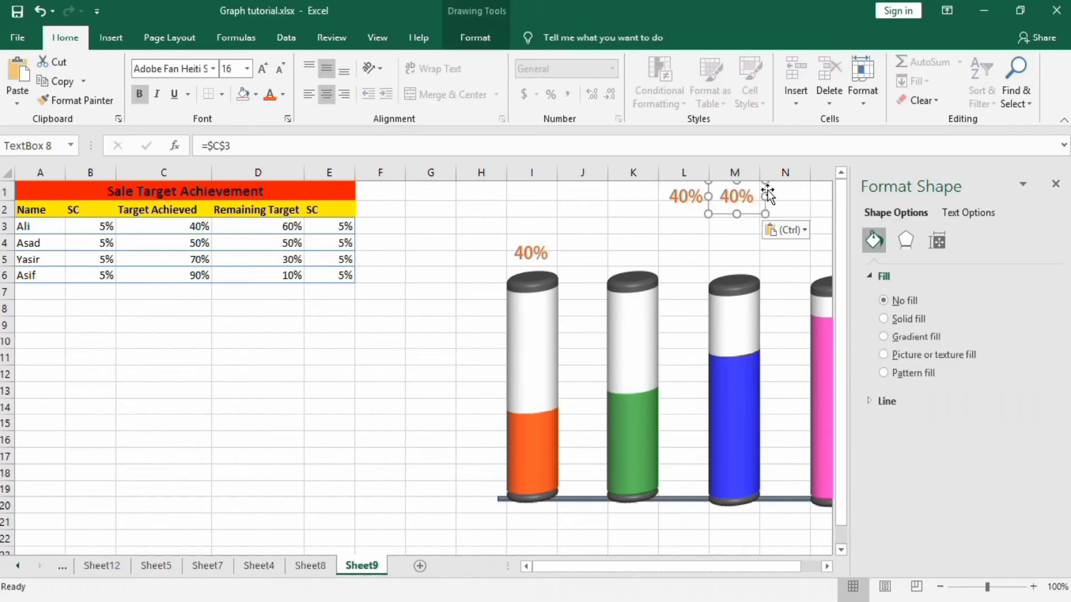
{"action": "left_click", "coordinate": [787, 188]}
{"action": "key", "text": "ctrl+v"}
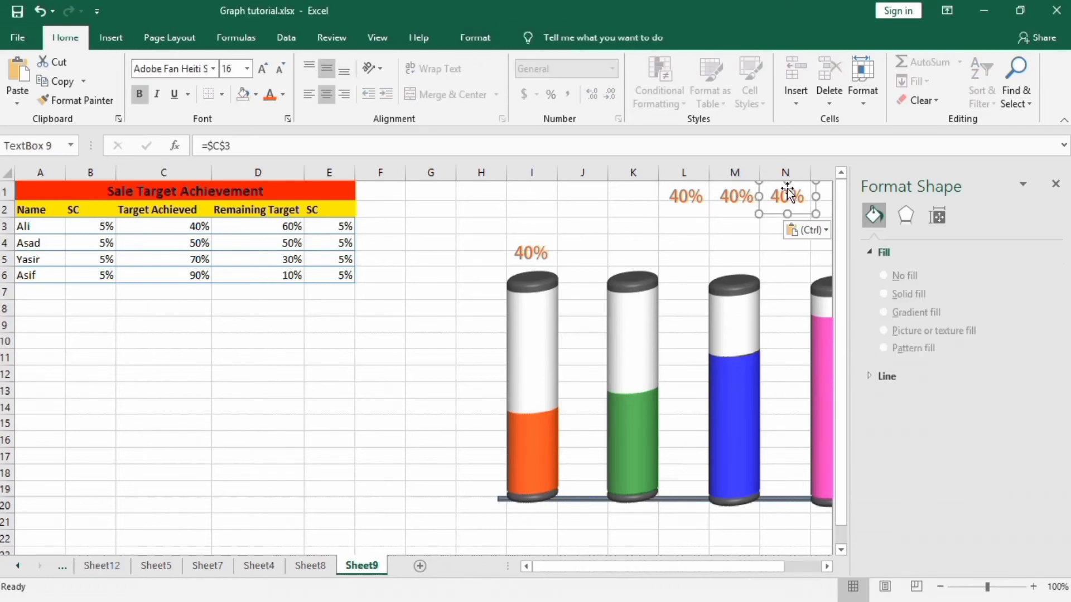
Move the three label copies just above the green, blue and pink cylinders, one over each
{"action": "left_click", "coordinate": [683, 192]}
{"action": "left_click_drag", "start_coordinate": [657, 190], "coordinate": [610, 250]}
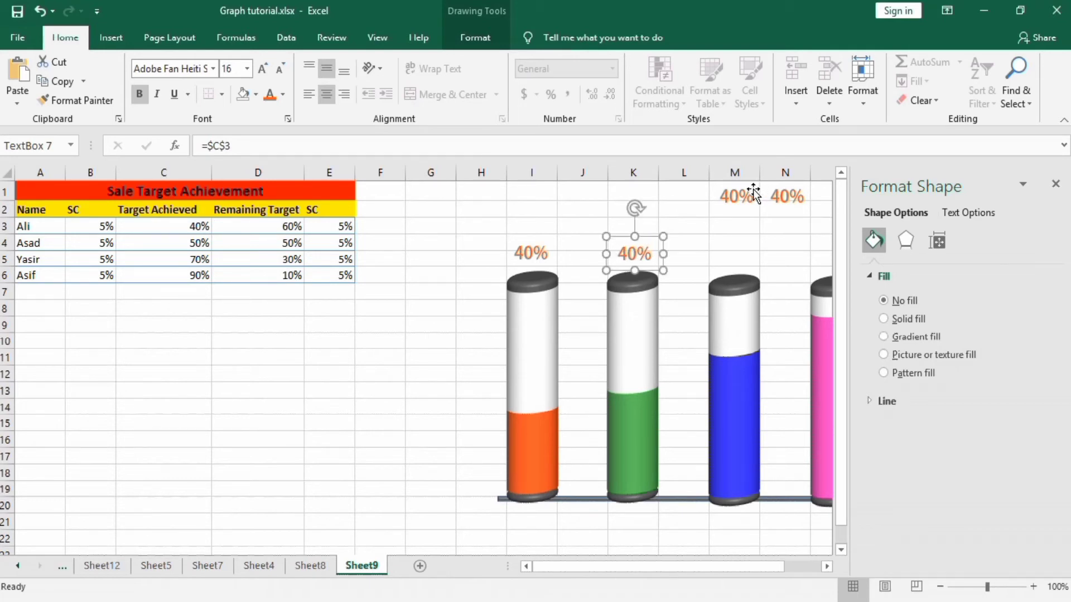
{"action": "left_click", "coordinate": [753, 189]}
{"action": "left_click_drag", "start_coordinate": [708, 188], "coordinate": [704, 249]}
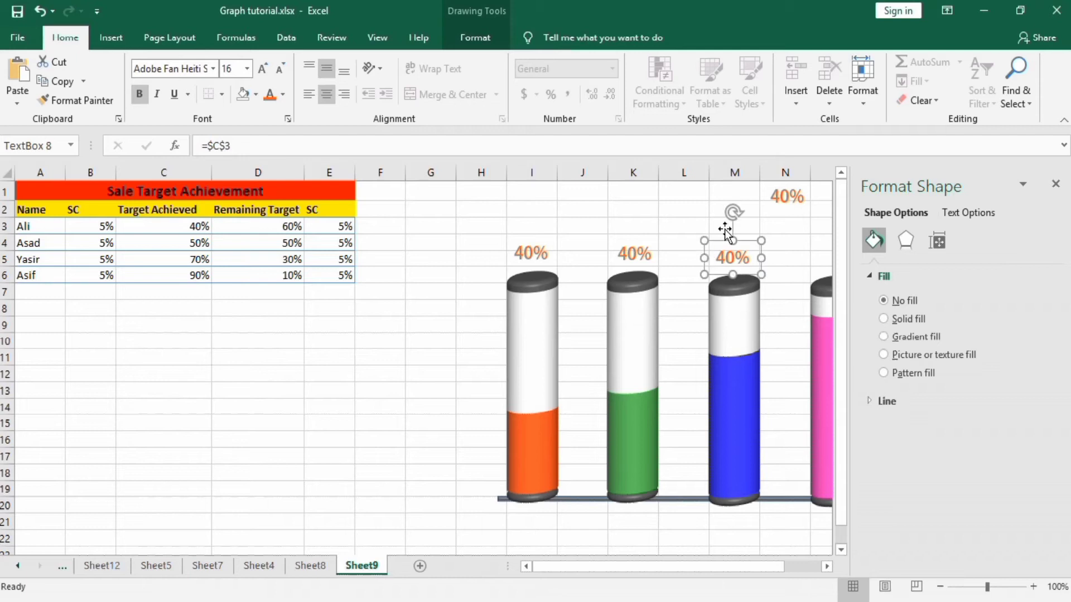
{"action": "left_click", "coordinate": [761, 189]}
{"action": "left_click_drag", "start_coordinate": [760, 190], "coordinate": [803, 251]}
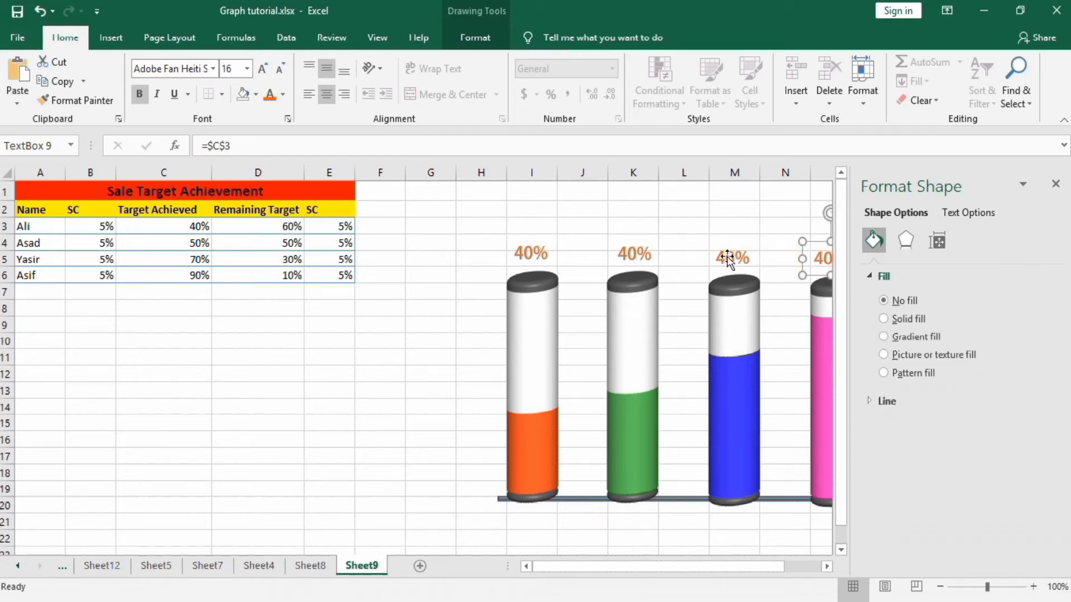
Shift the labels above the green and orange-red cylinders slightly down to line up with the other two labels
{"action": "left_click", "coordinate": [643, 251]}
{"action": "left_click_drag", "start_coordinate": [621, 238], "coordinate": [621, 240]}
{"action": "left_click", "coordinate": [522, 240]}
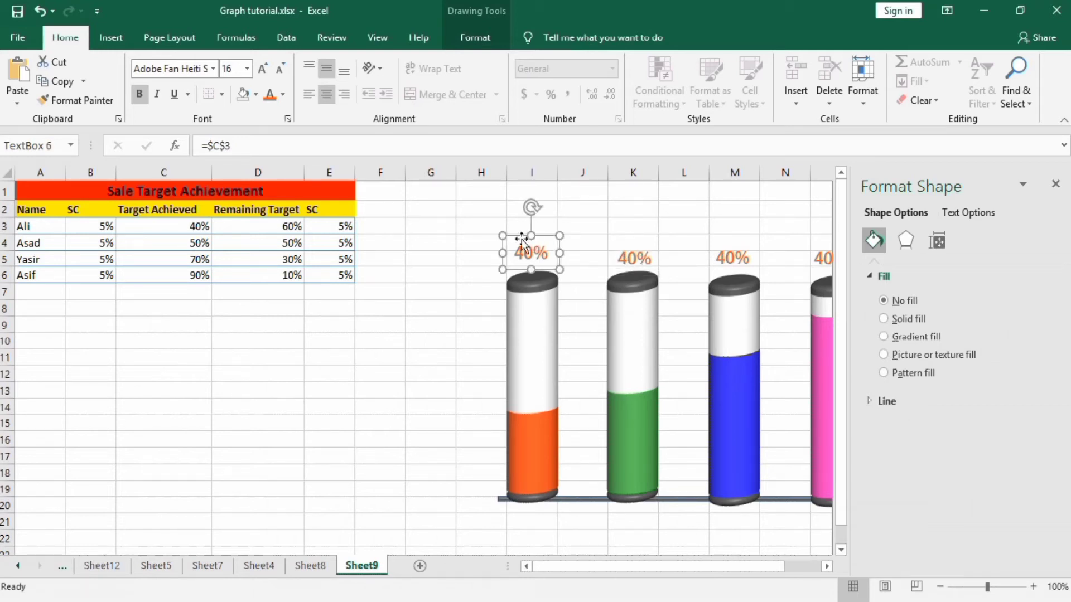
{"action": "left_click_drag", "start_coordinate": [520, 235], "coordinate": [519, 241]}
{"action": "left_click", "coordinate": [468, 309]}
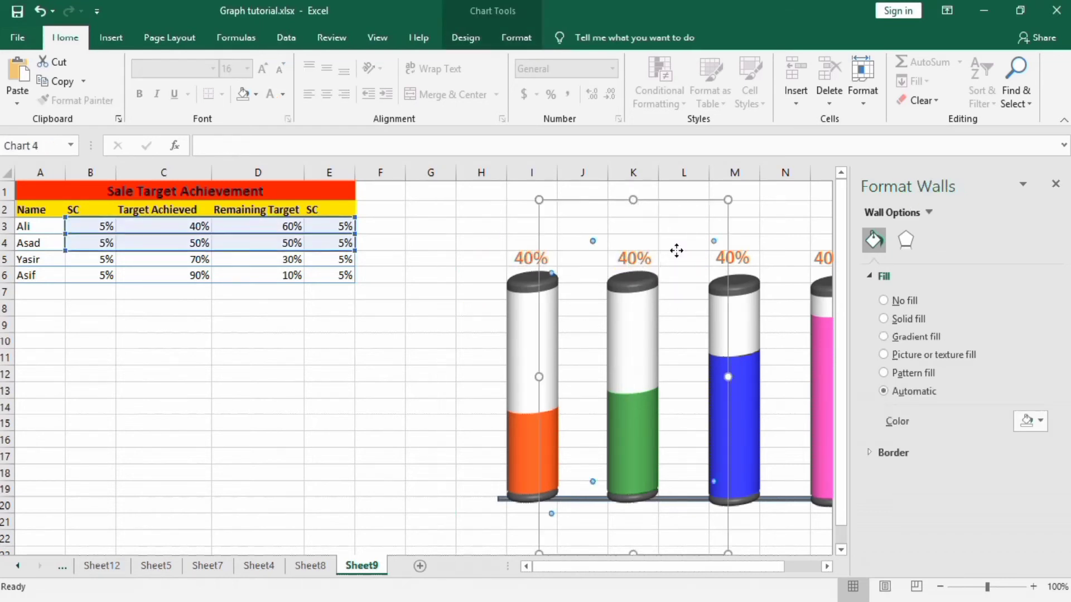
Link the label above the green cylinder to cell C4 with the formula =$C$4
{"action": "left_click", "coordinate": [637, 257]}
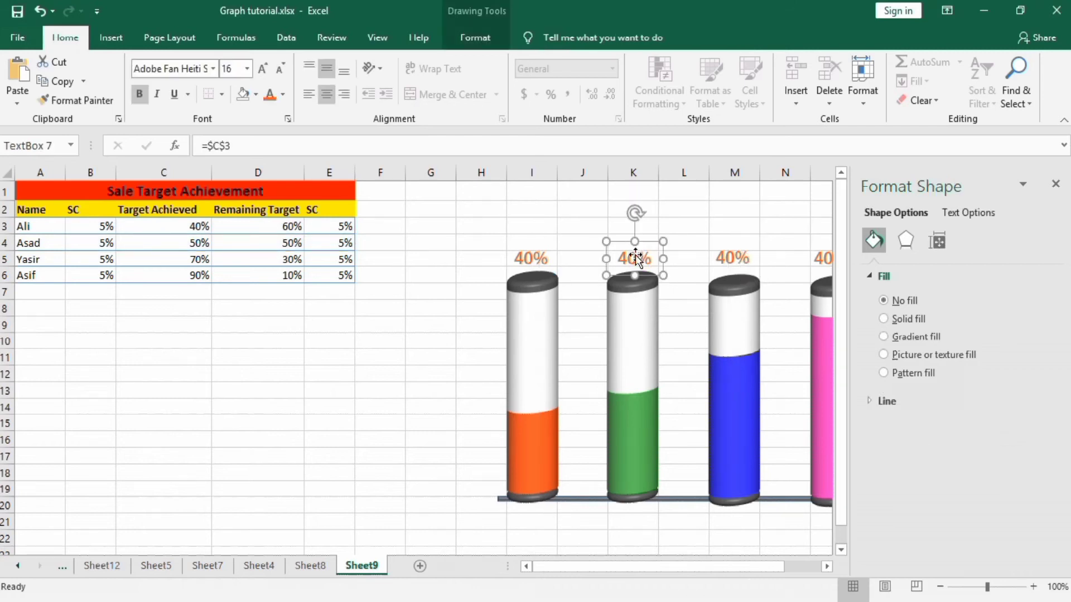
{"action": "left_click", "coordinate": [232, 146]}
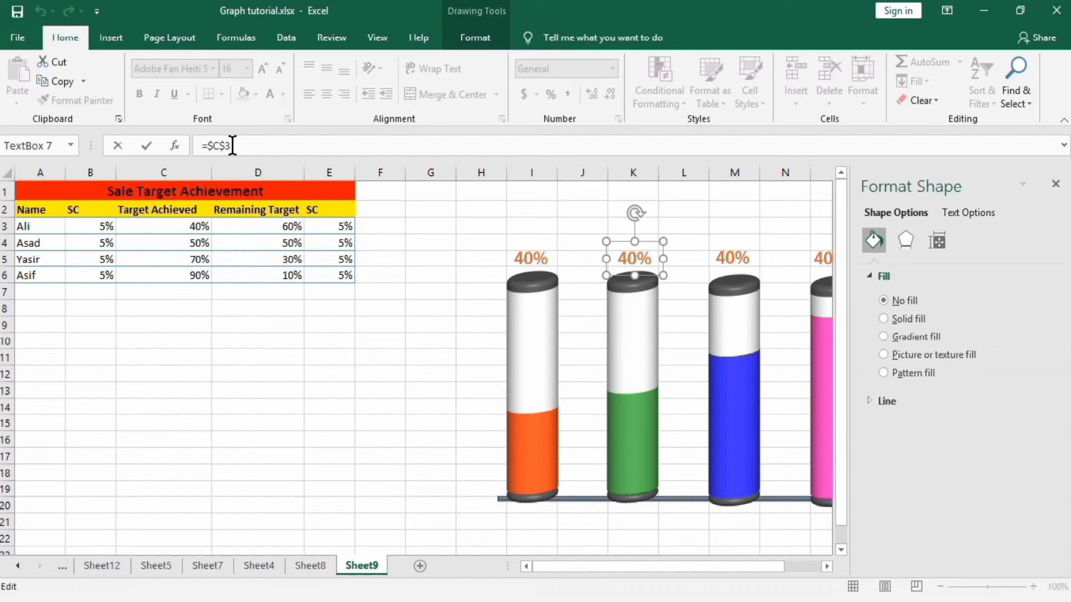
{"action": "left_click", "coordinate": [202, 244]}
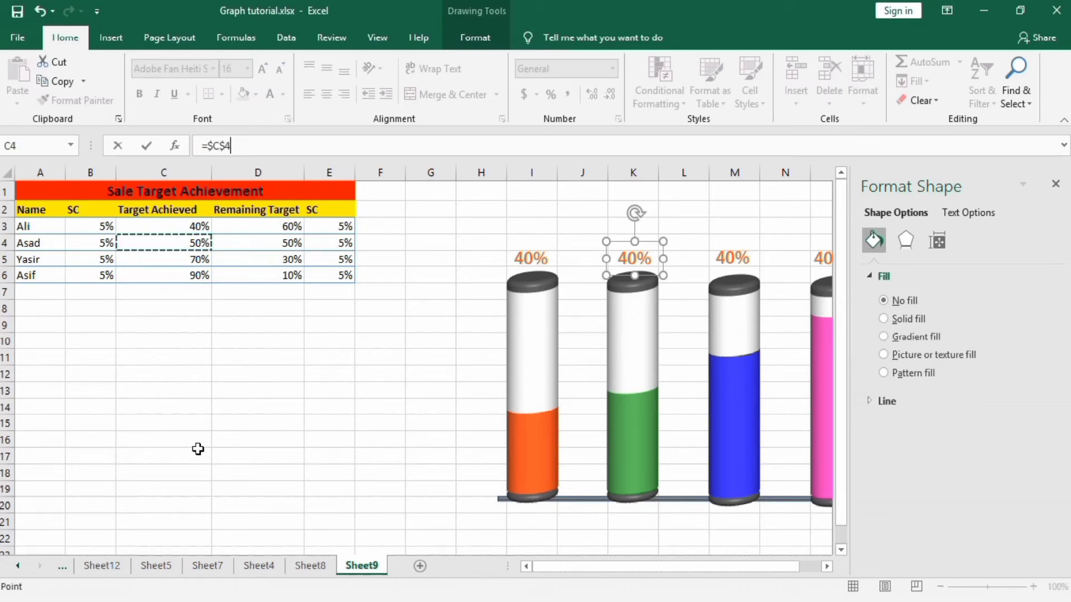
{"action": "key", "text": "Return"}
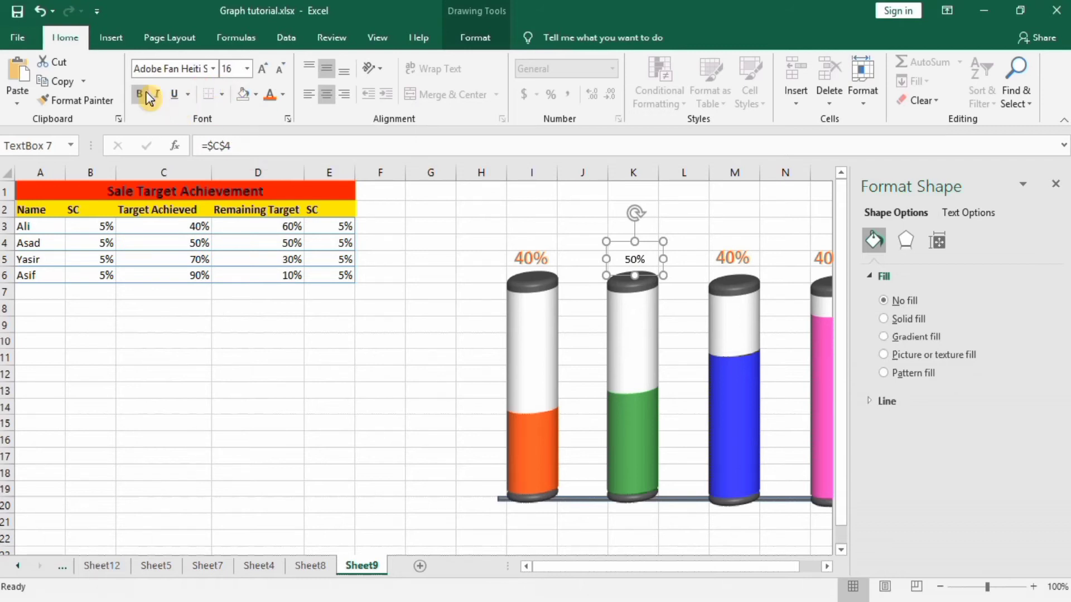
Set the font of the label above the green cylinder to bold Adobe Fan Heiti Std B
{"action": "left_click", "coordinate": [213, 68]}
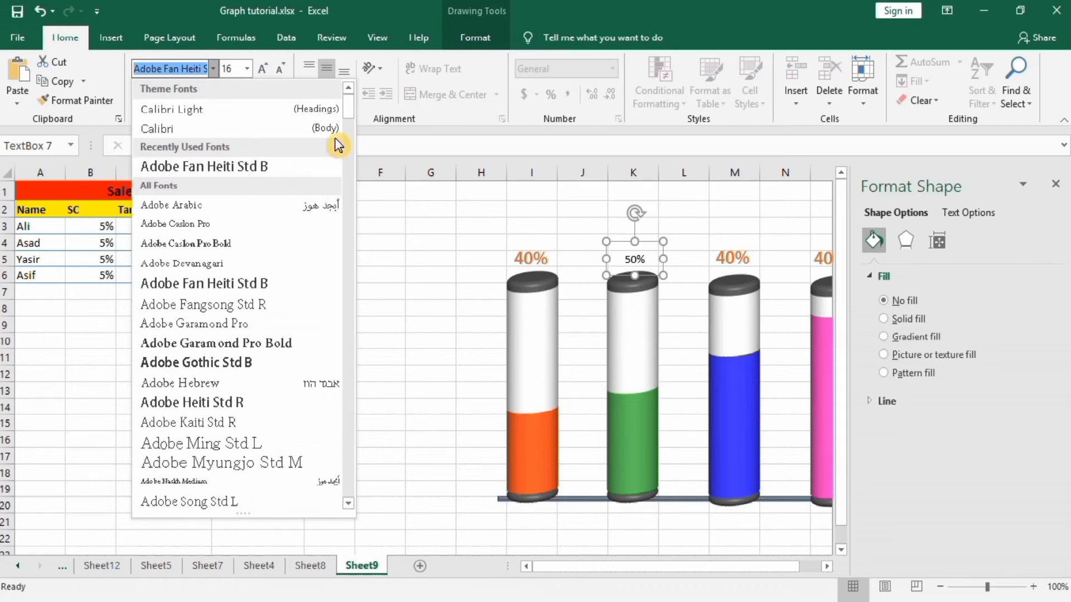
{"action": "left_click", "coordinate": [266, 163]}
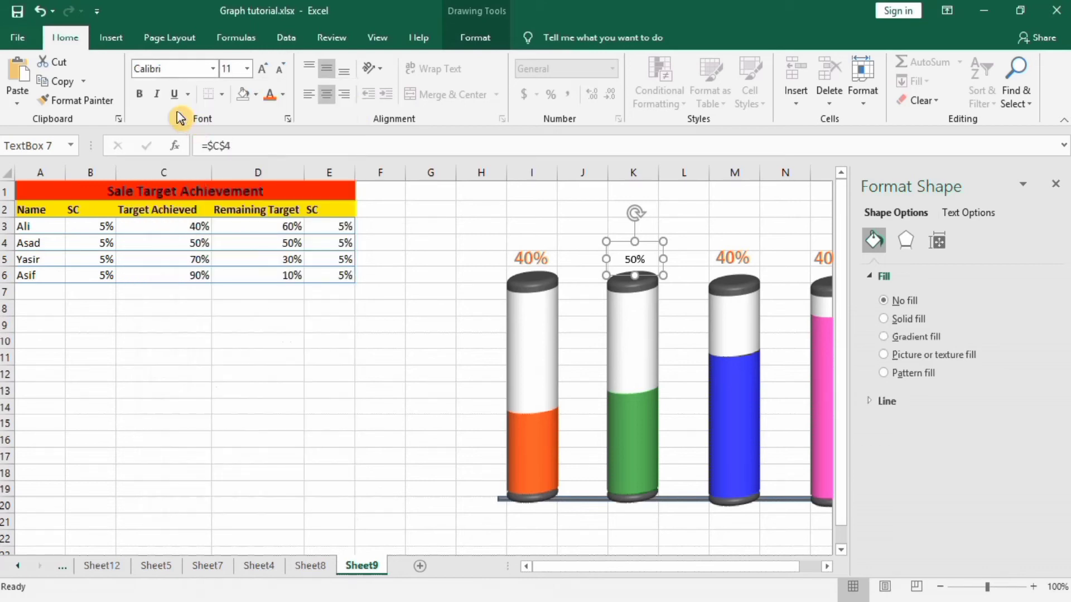
{"action": "left_click", "coordinate": [215, 70]}
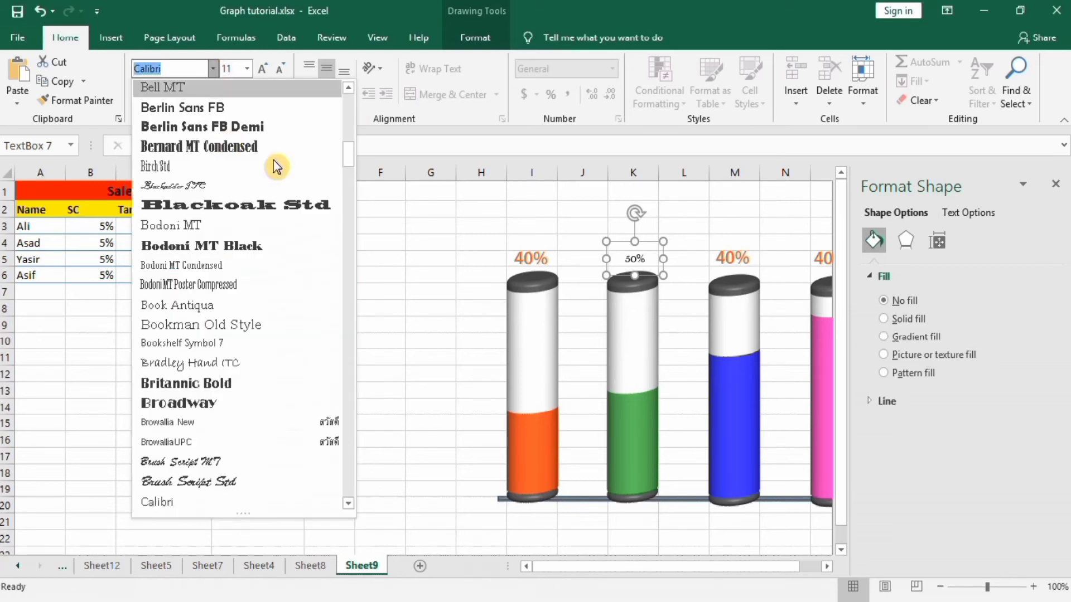
{"action": "left_click_drag", "start_coordinate": [346, 160], "coordinate": [351, 103]}
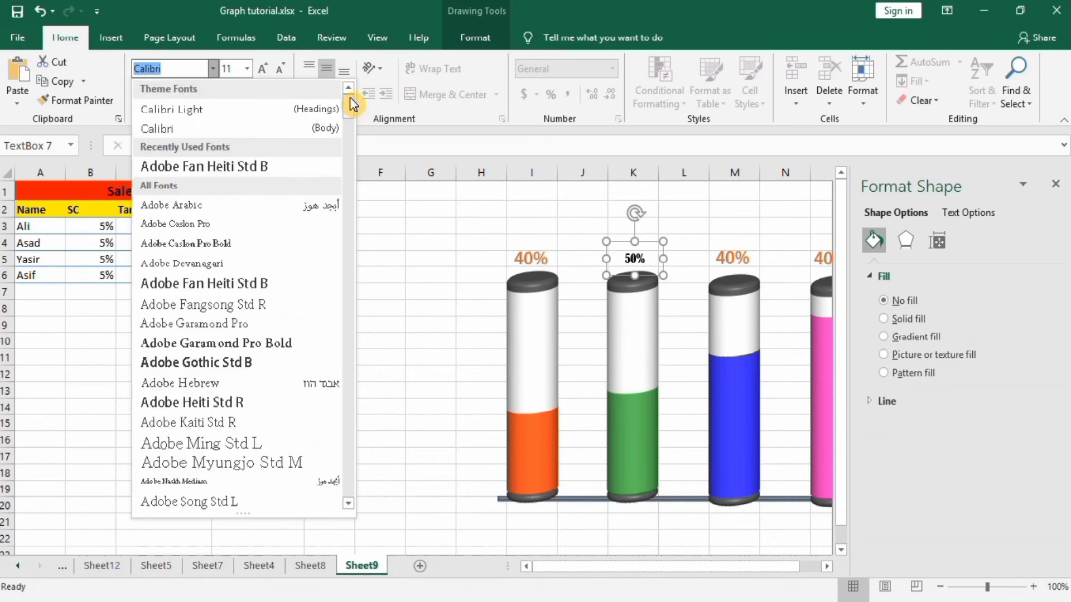
{"action": "left_click", "coordinate": [270, 162]}
{"action": "left_click", "coordinate": [140, 96]}
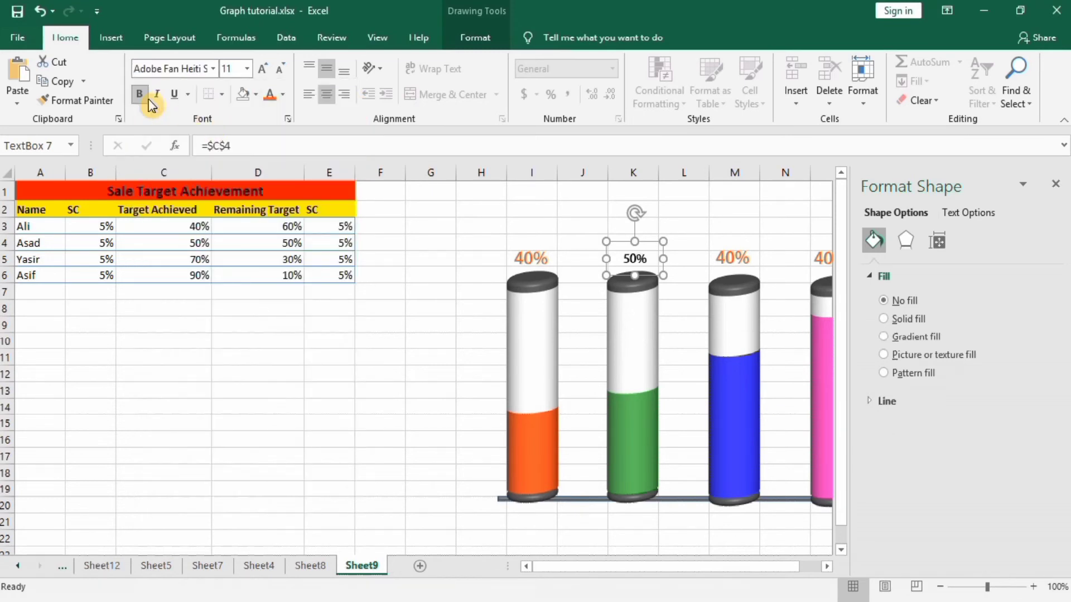
Set the label above the green cylinder to font size 16 and color its text the cylinder's green
{"action": "left_click", "coordinate": [247, 68]}
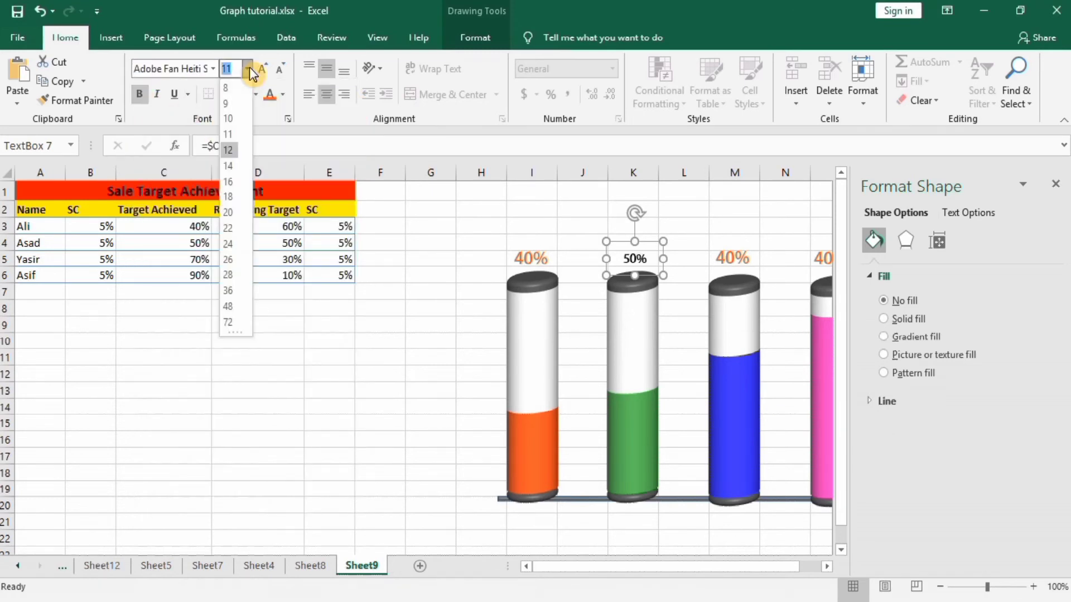
{"action": "left_click", "coordinate": [231, 182]}
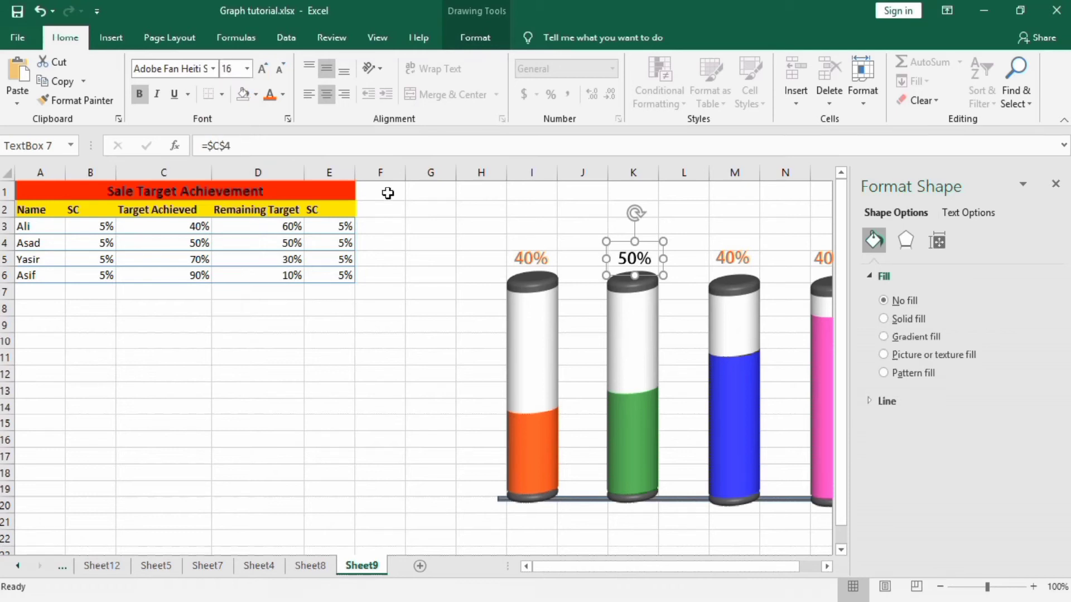
{"action": "left_click", "coordinate": [283, 94]}
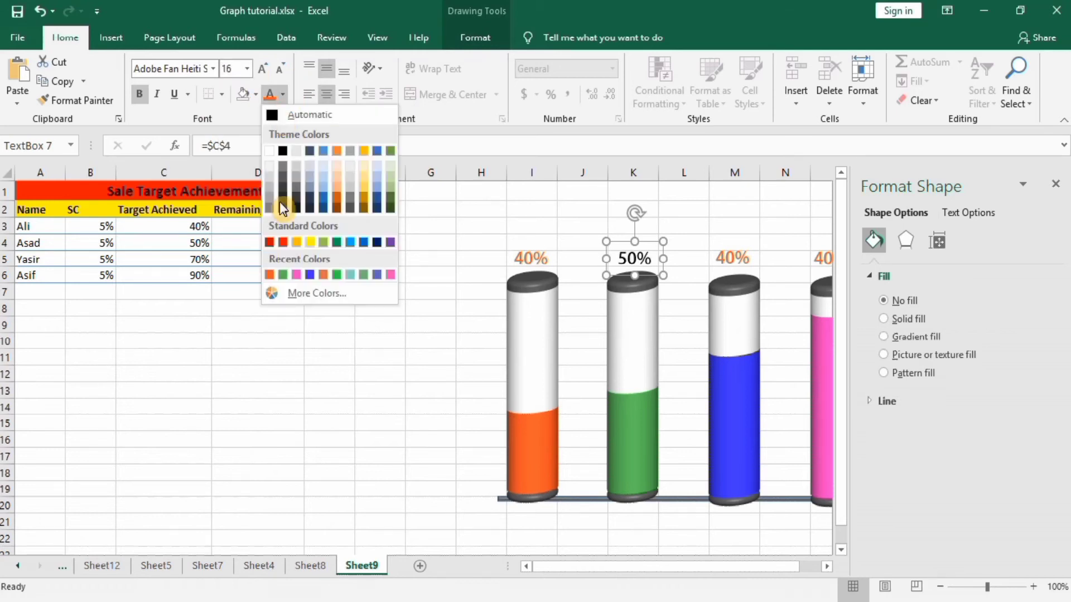
{"action": "left_click", "coordinate": [283, 274]}
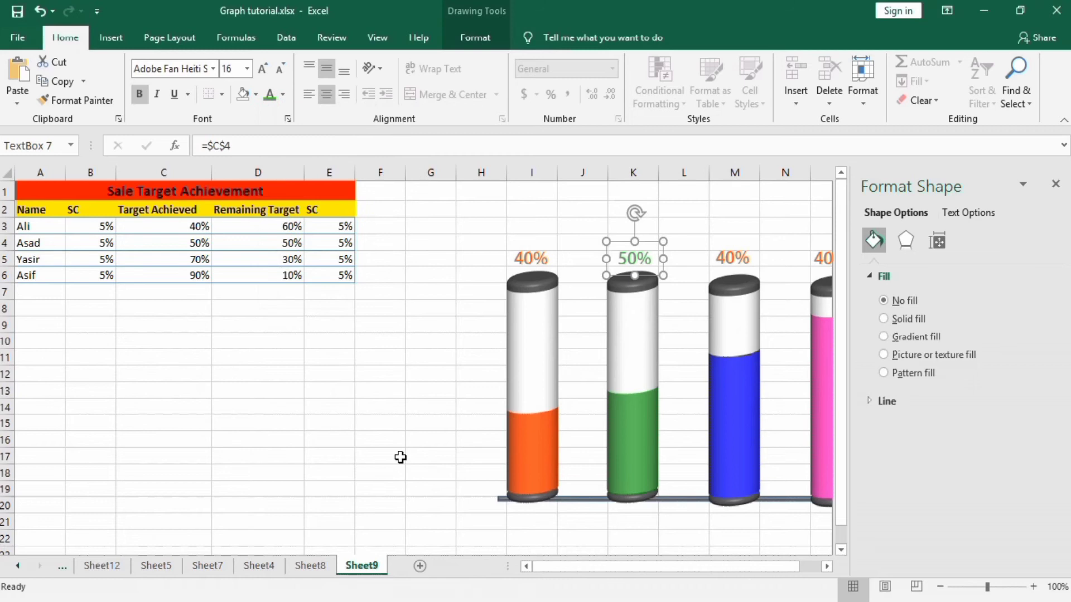
Link the label above the blue cylinder to cell C5 with the formula =$C$5
{"action": "left_click", "coordinate": [740, 258]}
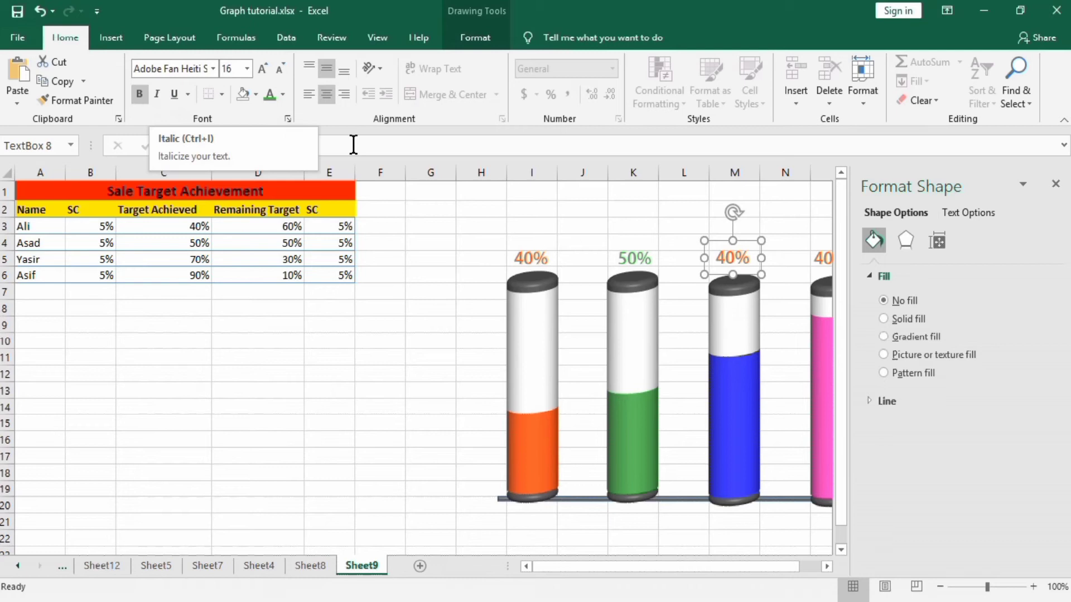
{"action": "left_click", "coordinate": [240, 144]}
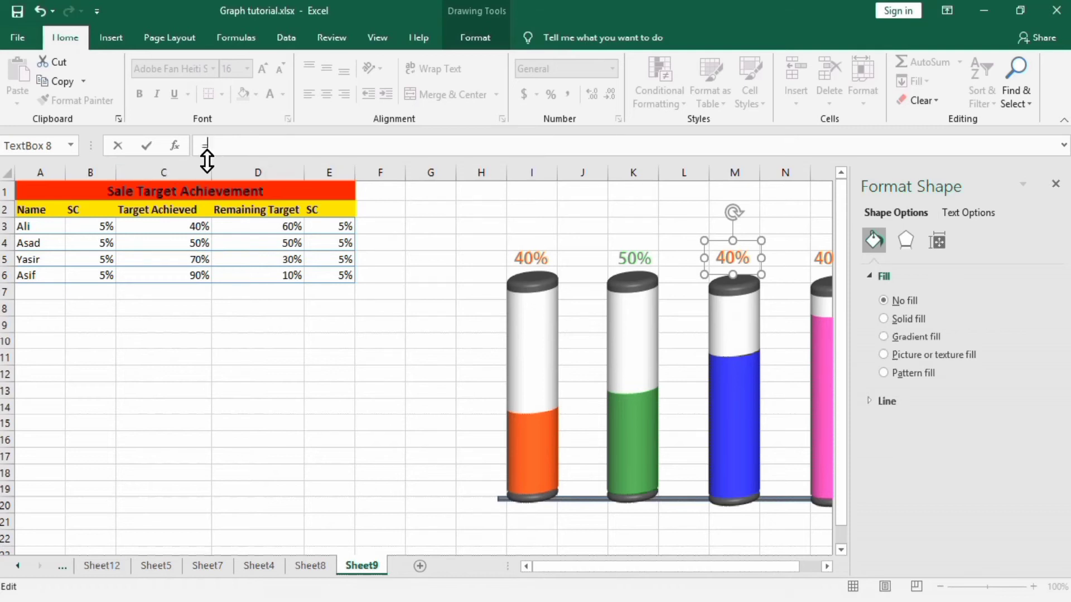
{"action": "left_click", "coordinate": [191, 259]}
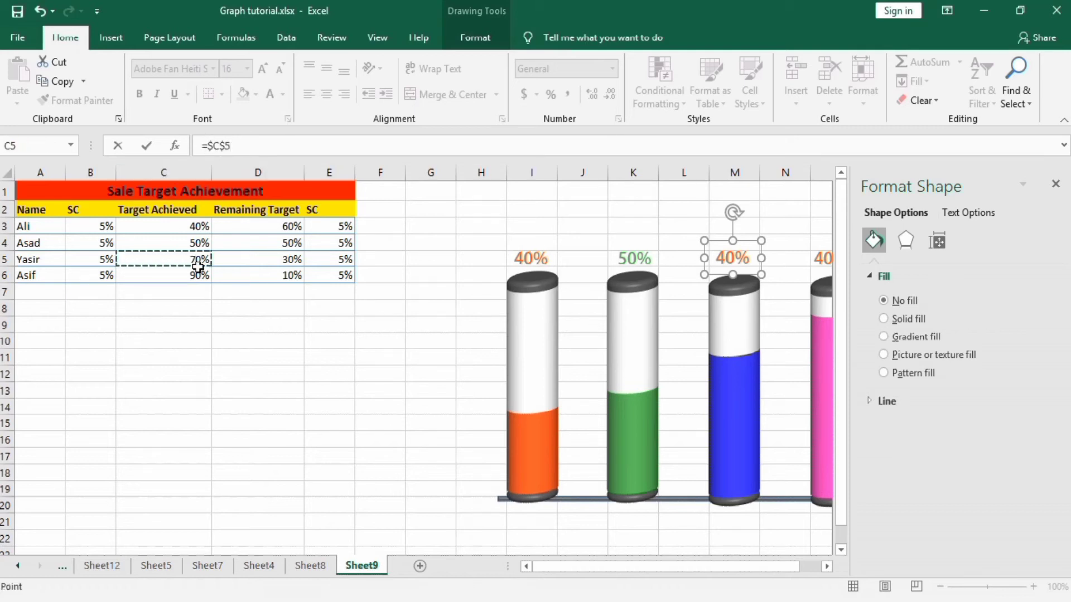
{"action": "key", "text": "Return"}
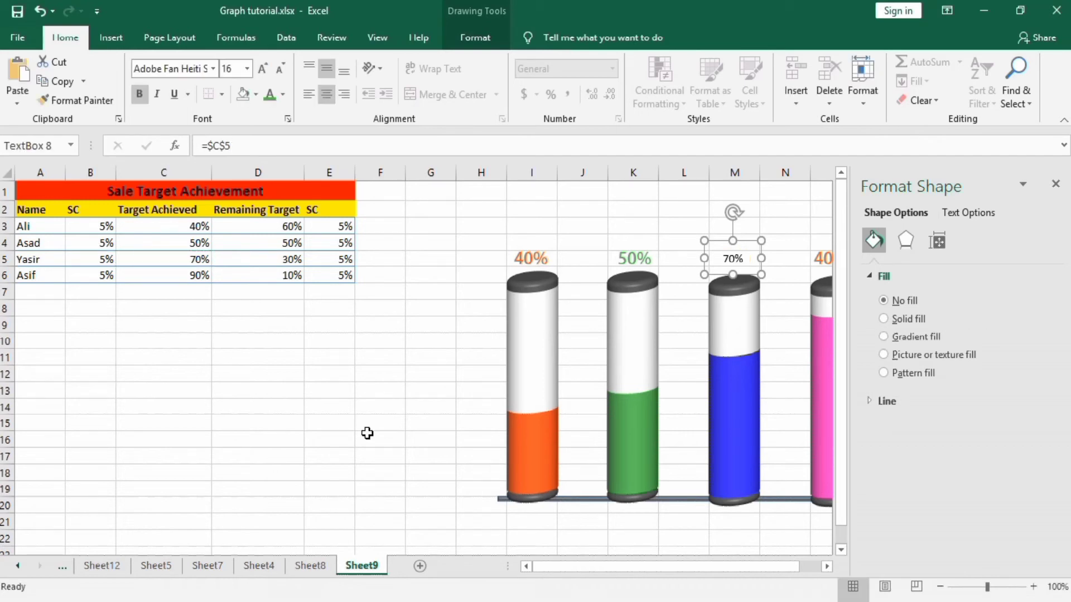
{"action": "left_click", "coordinate": [390, 356]}
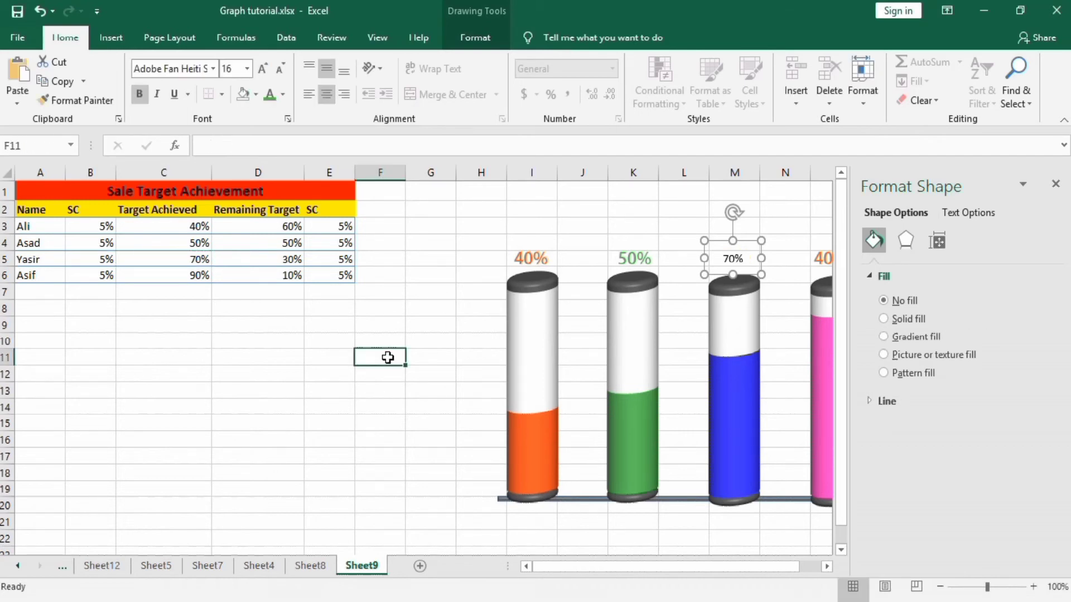
Change the font of the label above the blue cylinder to Adobe Fan Heiti Std B
{"action": "left_click", "coordinate": [727, 249]}
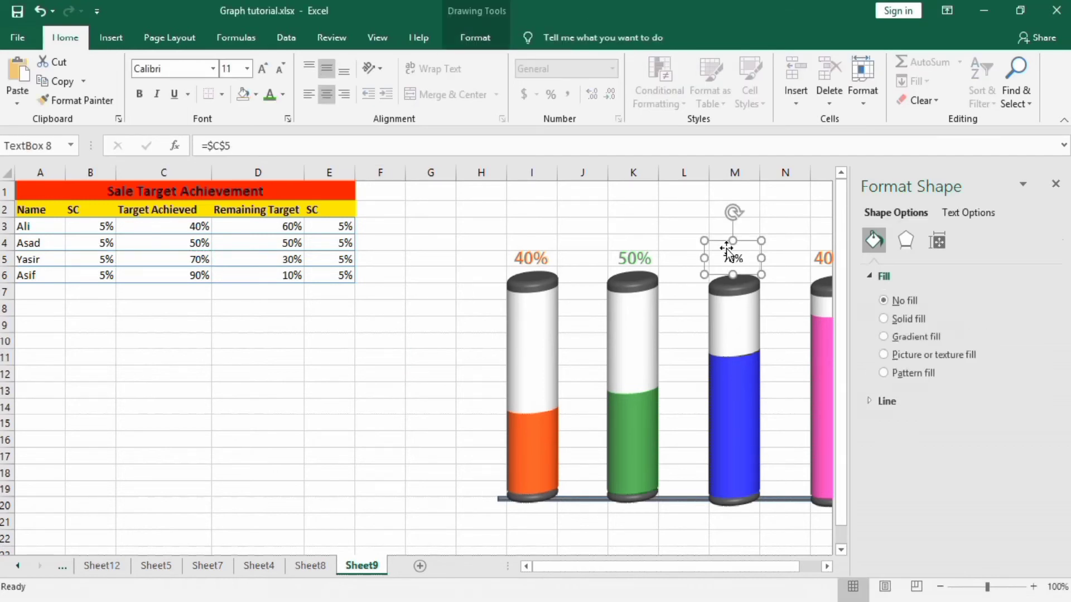
{"action": "left_click", "coordinate": [213, 68]}
{"action": "left_click_drag", "start_coordinate": [348, 152], "coordinate": [349, 90]}
{"action": "left_click", "coordinate": [254, 167]}
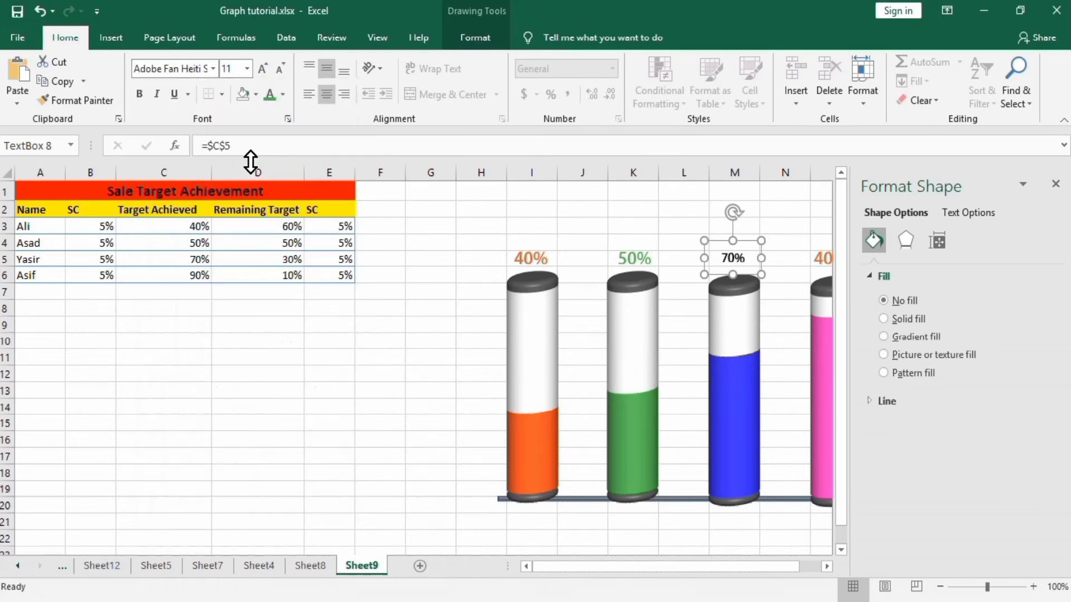
Format the label above the blue cylinder as bold size 16 text in the cylinder's blue
{"action": "left_click", "coordinate": [247, 72]}
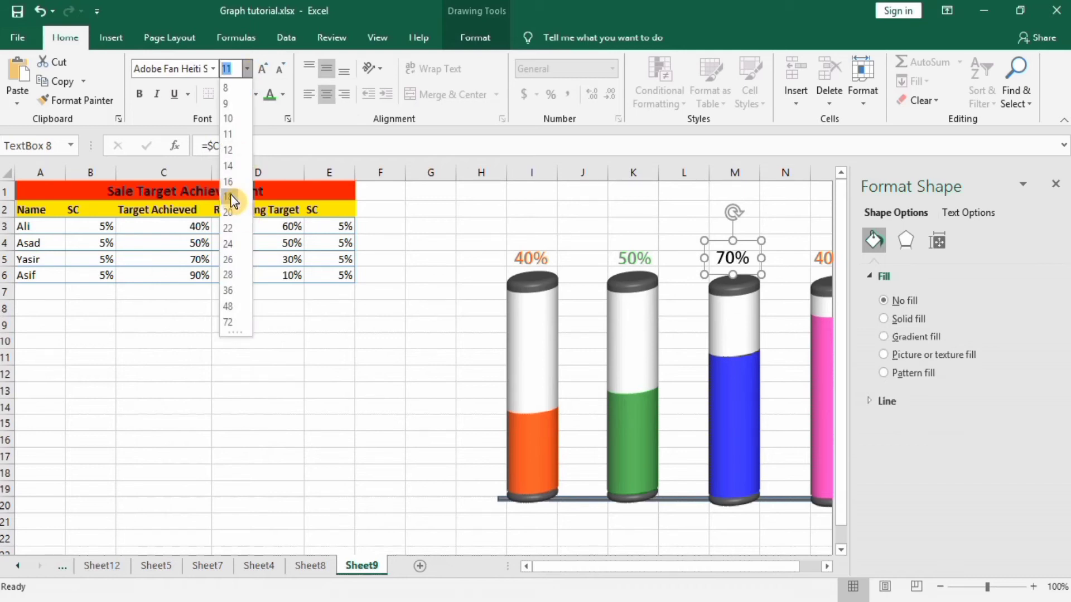
{"action": "left_click", "coordinate": [231, 194]}
{"action": "left_click", "coordinate": [139, 95]}
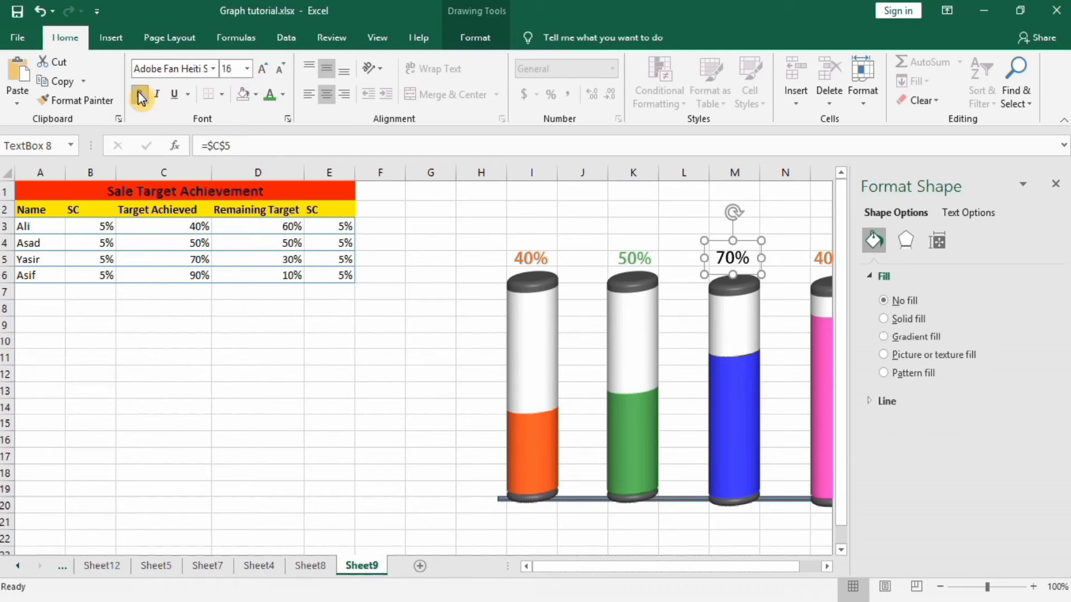
{"action": "left_click", "coordinate": [283, 94]}
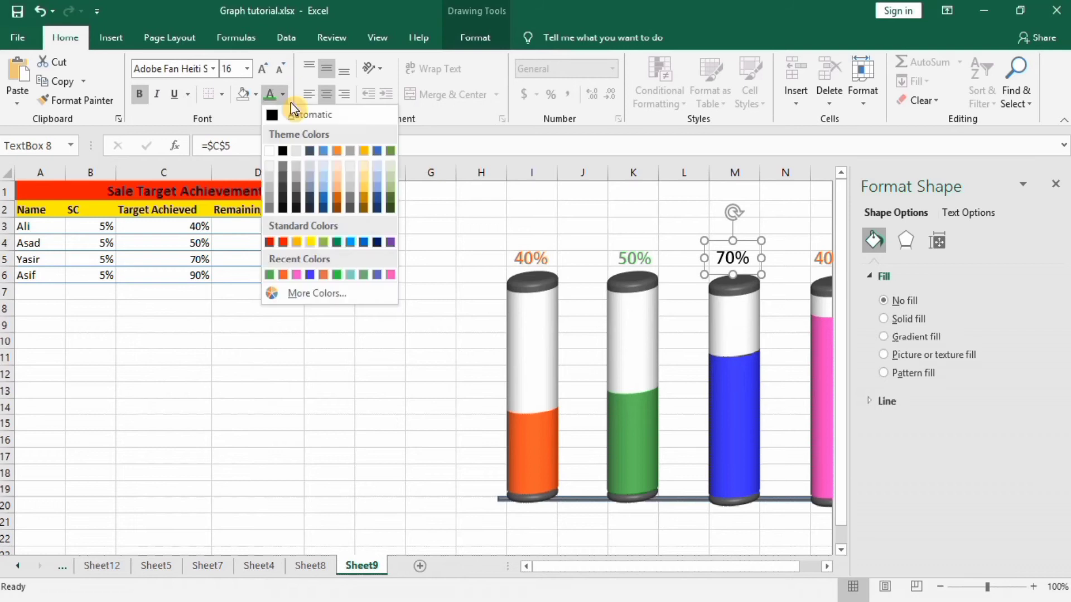
{"action": "left_click", "coordinate": [309, 274]}
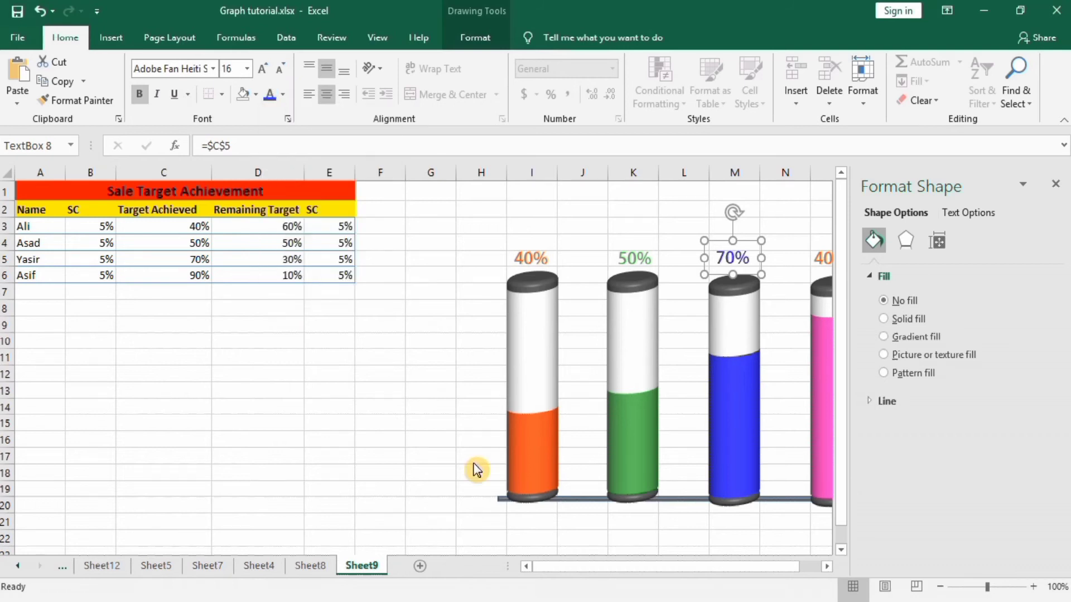
Link the label above the pink cylinder to cell C6 with the formula =$C$6
{"action": "left_click", "coordinate": [826, 567]}
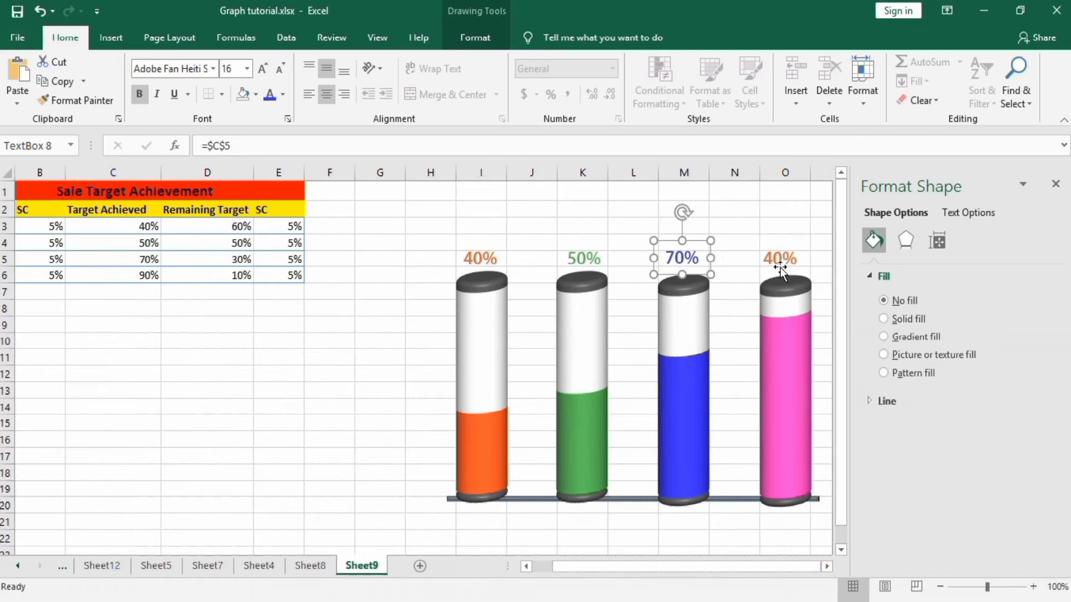
{"action": "left_click", "coordinate": [779, 258]}
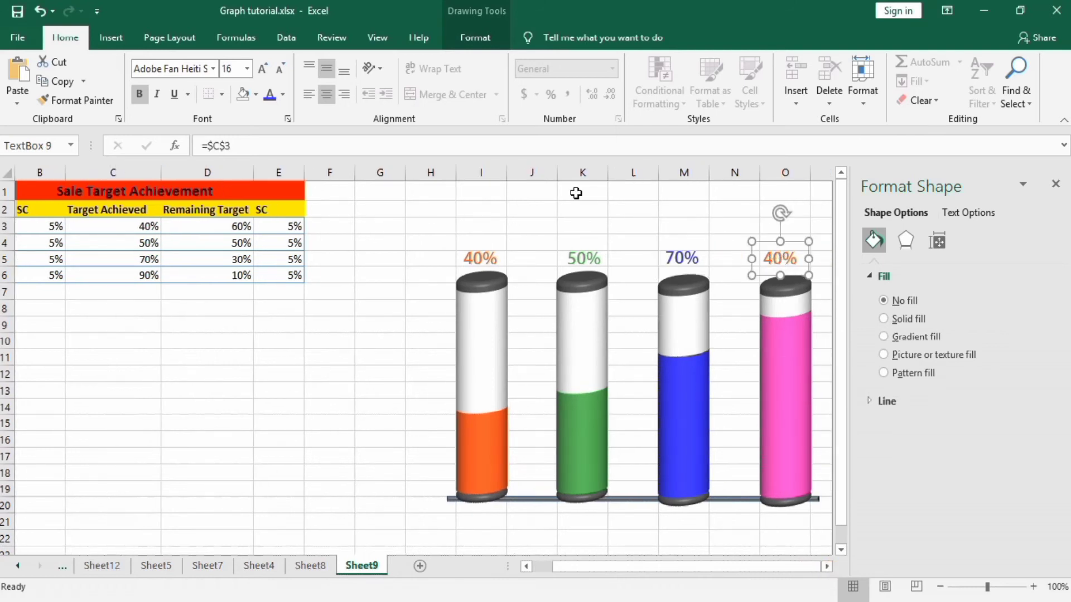
{"action": "left_click", "coordinate": [249, 146]}
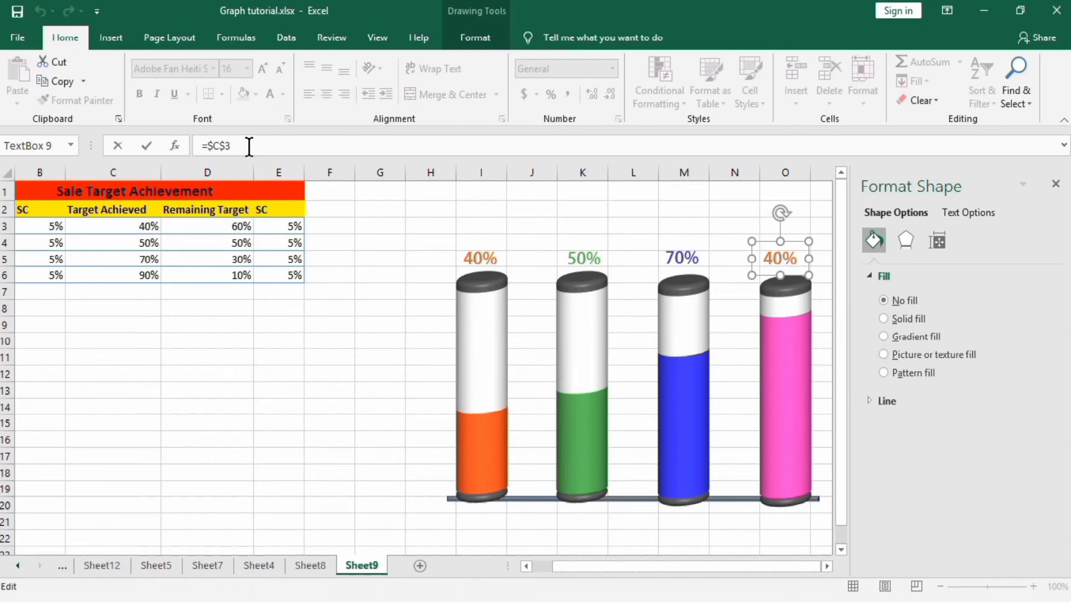
{"action": "key", "text": "BackSpace"}
{"action": "key", "text": "BackSpace"}
{"action": "key", "text": "BackSpace"}
{"action": "left_click", "coordinate": [127, 279]}
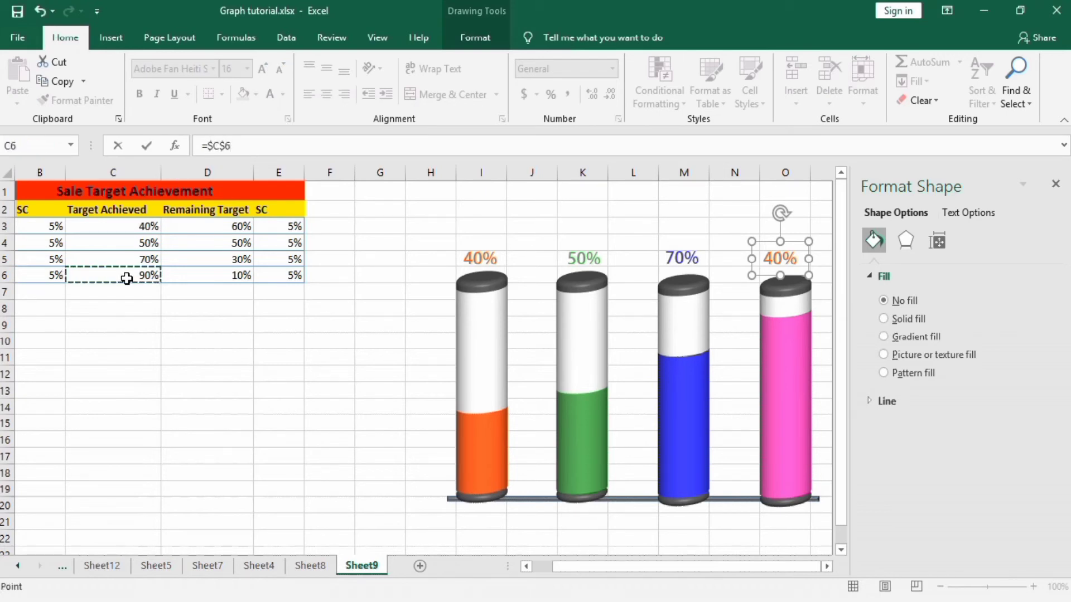
{"action": "key", "text": "Return"}
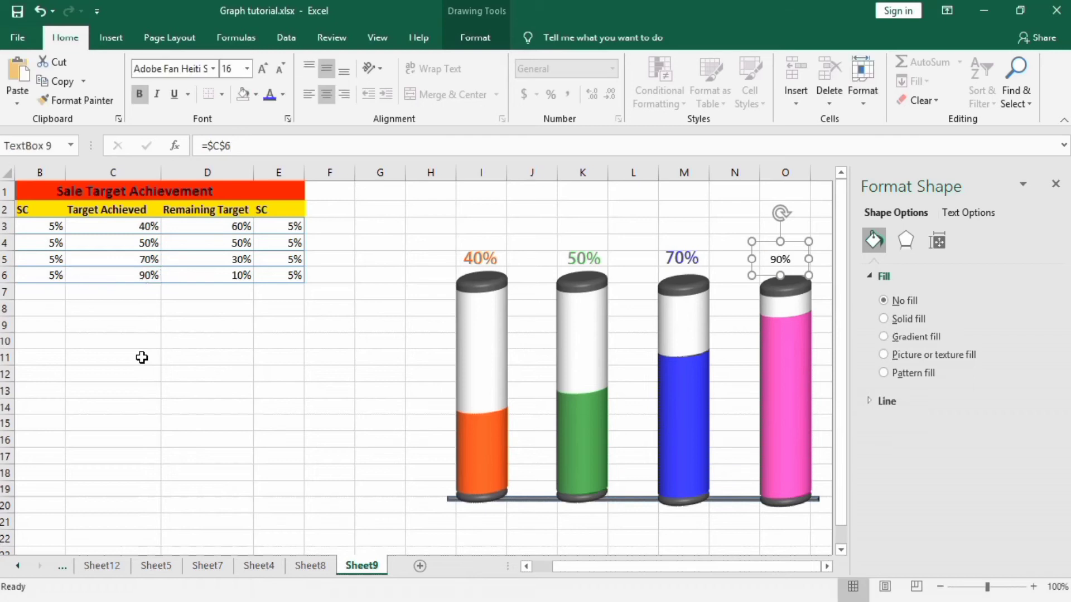
{"action": "left_click", "coordinate": [277, 402]}
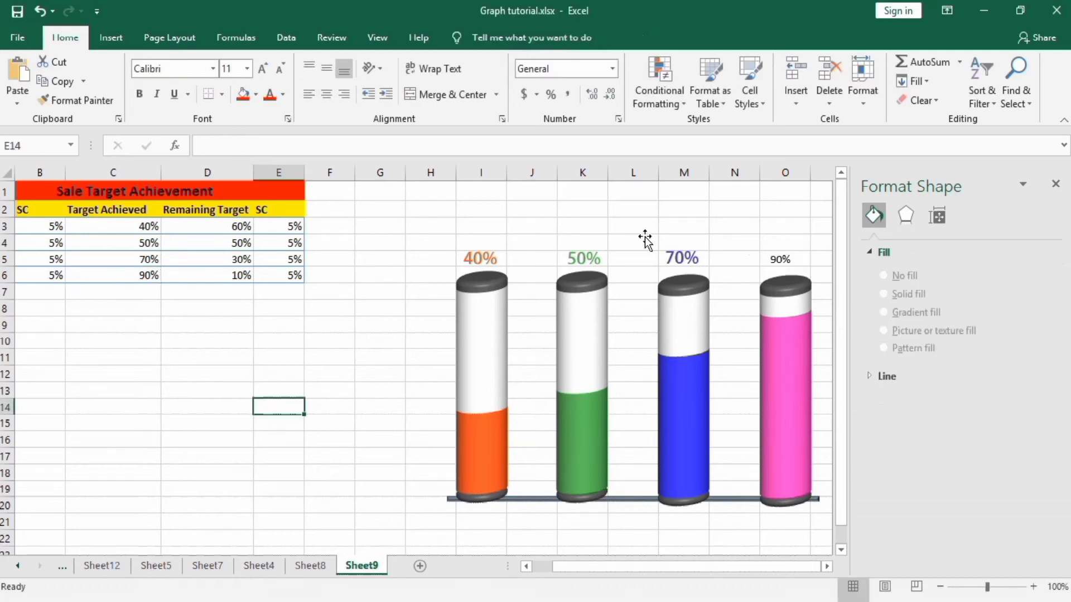
Set the font of the label above the pink cylinder to bold Adobe Fan Heiti Std B
{"action": "left_click", "coordinate": [773, 245]}
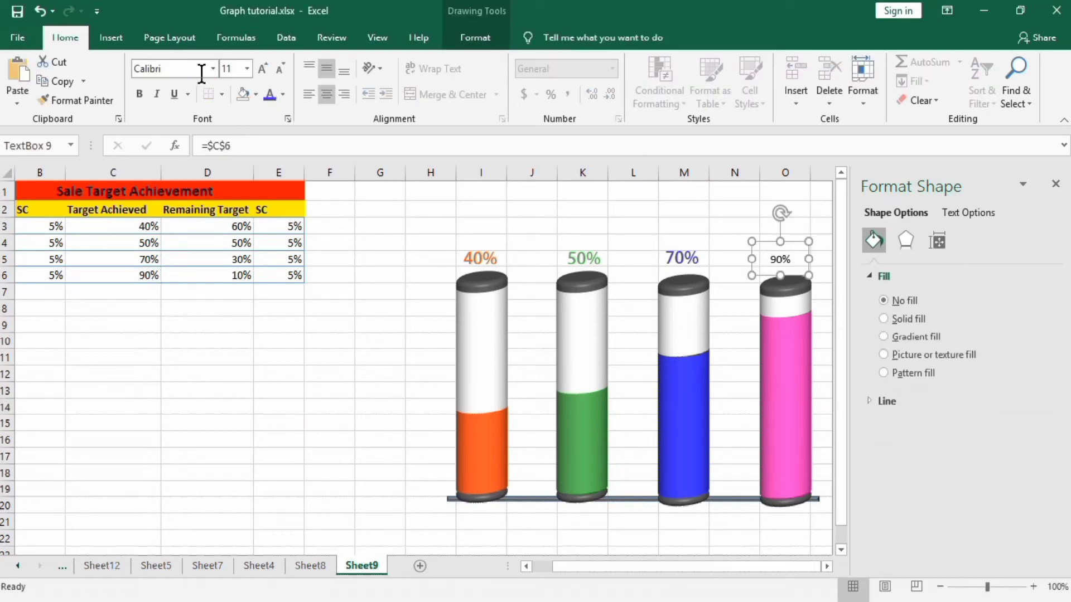
{"action": "left_click", "coordinate": [213, 68]}
{"action": "left_click_drag", "start_coordinate": [347, 168], "coordinate": [351, 109]}
{"action": "left_click", "coordinate": [262, 166]}
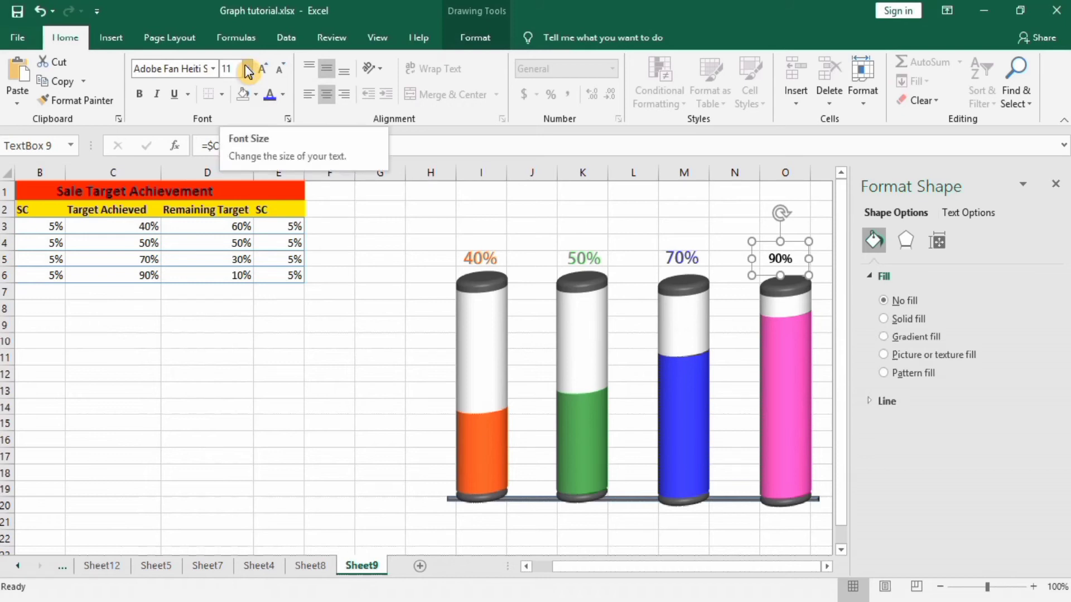
{"action": "key", "text": "ctrl+b"}
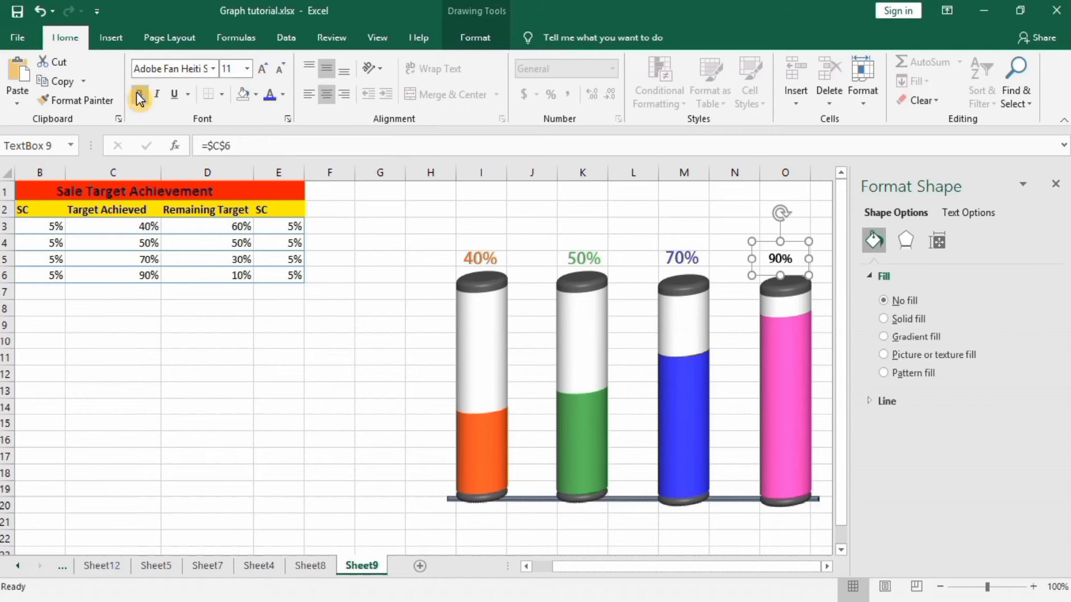
Set the label above the pink cylinder to font size 16 and color its text the cylinder's pink
{"action": "left_click", "coordinate": [248, 69]}
{"action": "left_click", "coordinate": [228, 181]}
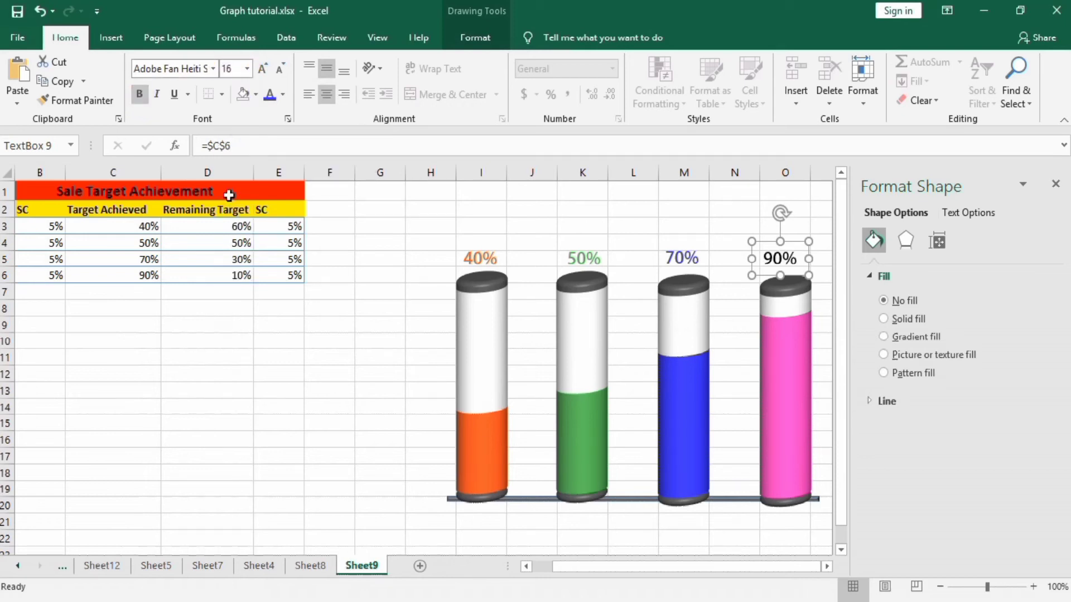
{"action": "left_click", "coordinate": [284, 94]}
{"action": "left_click", "coordinate": [313, 275]}
{"action": "left_click", "coordinate": [349, 403]}
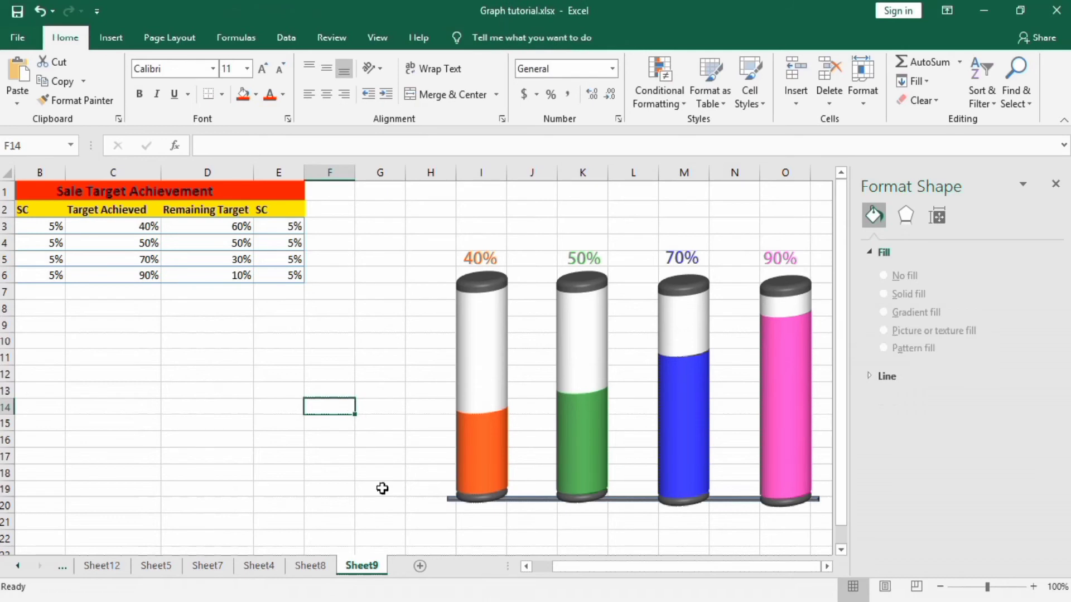
Copy the 40% label above the orange-red cylinder and select cell G22
{"action": "left_click", "coordinate": [462, 245]}
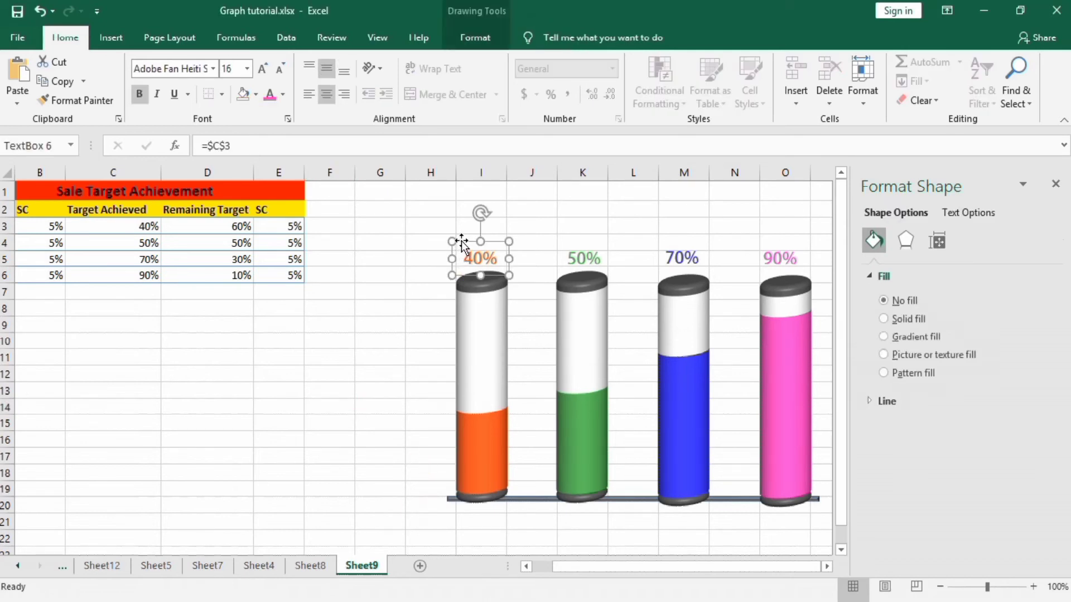
{"action": "right_click", "coordinate": [462, 245]}
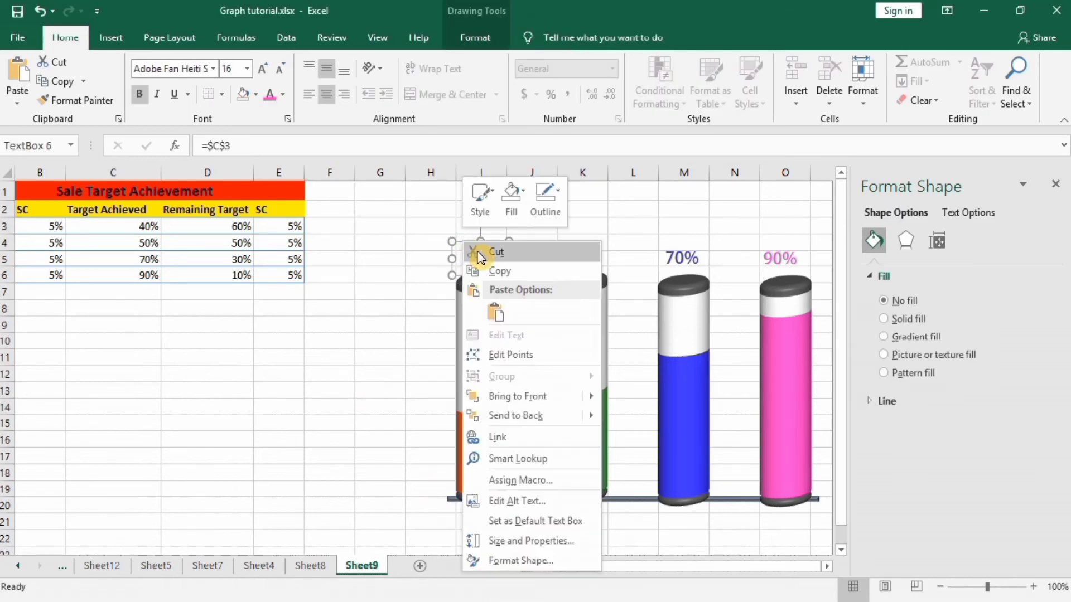
{"action": "left_click", "coordinate": [496, 271]}
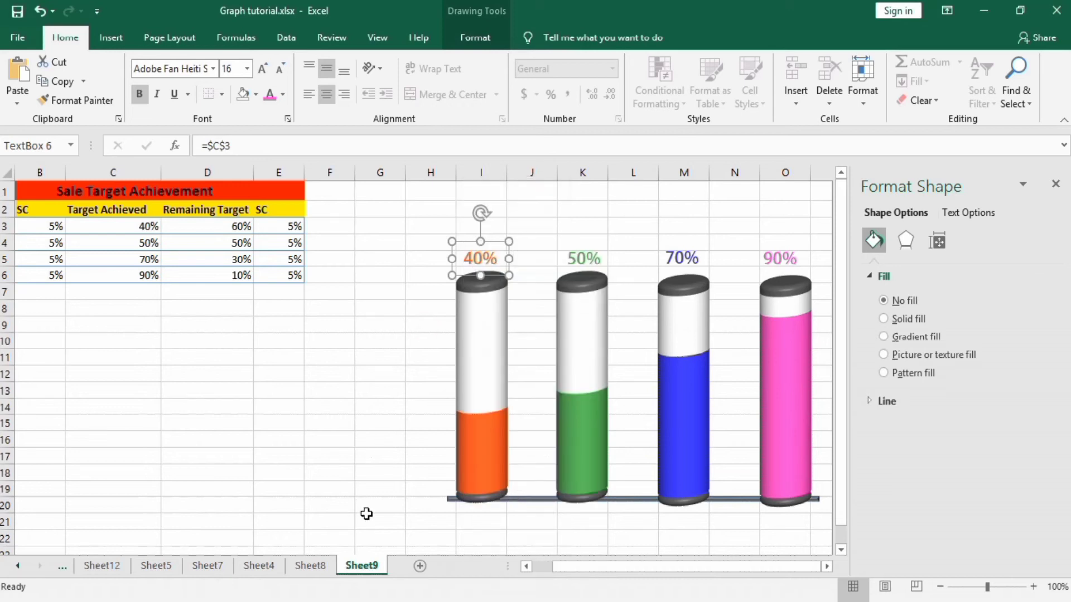
{"action": "left_click", "coordinate": [366, 537]}
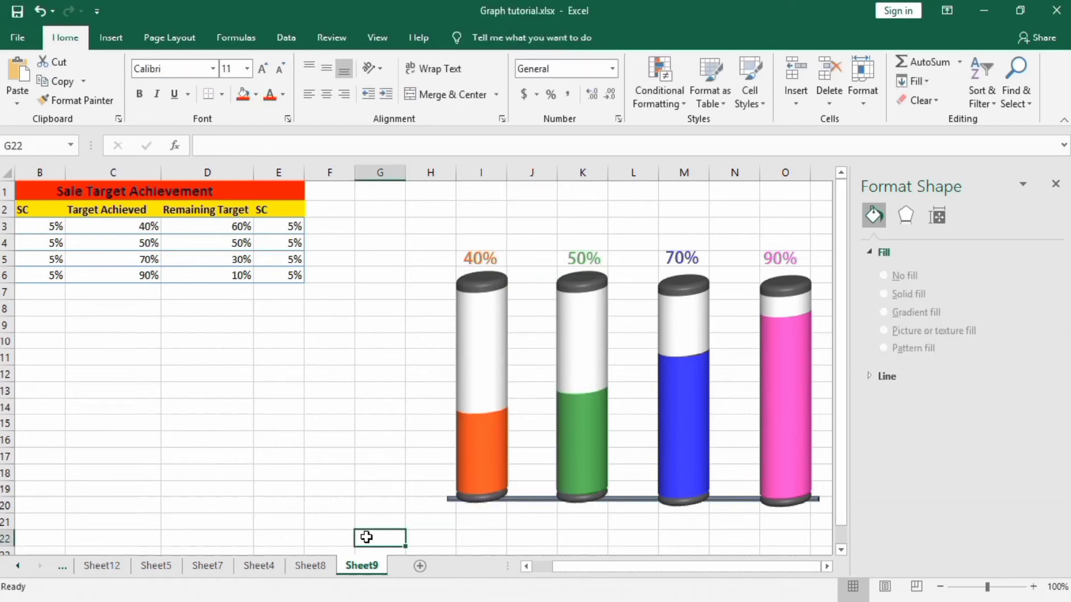
Paste four copies of the 40% label into the empty cells around G22, E22, D19 and E20
{"action": "key", "text": "ctrl+v"}
{"action": "left_click", "coordinate": [579, 543]}
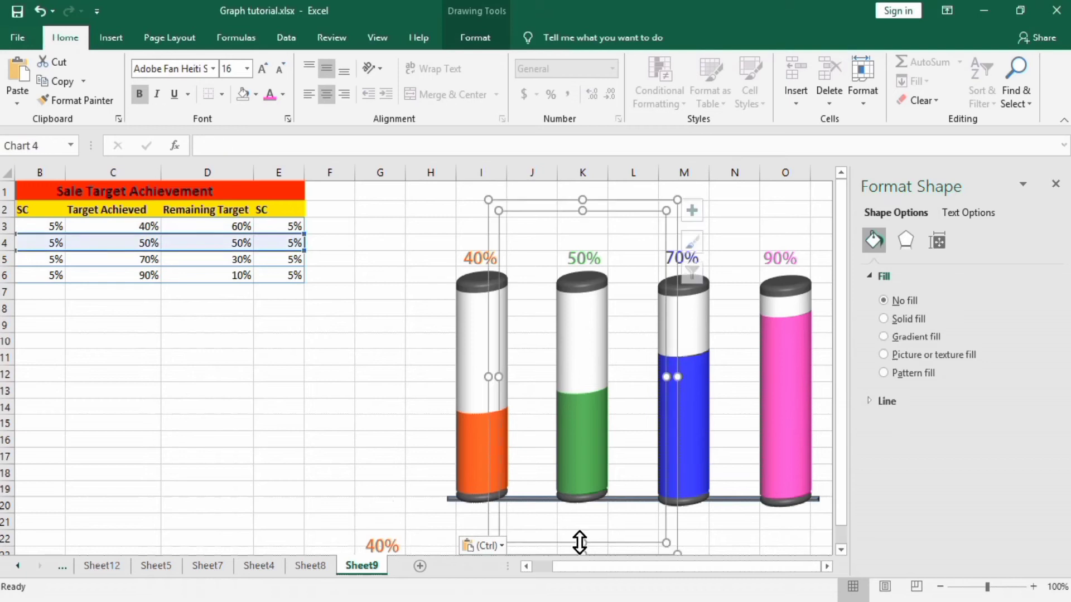
{"action": "left_click", "coordinate": [272, 536]}
{"action": "key", "text": "ctrl+v"}
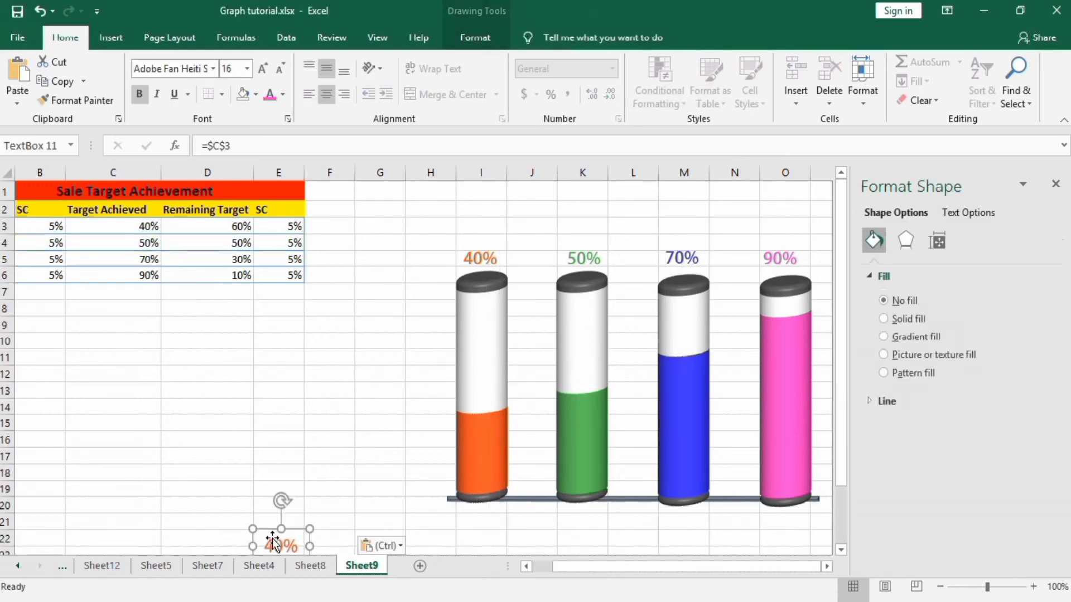
{"action": "left_click", "coordinate": [235, 495]}
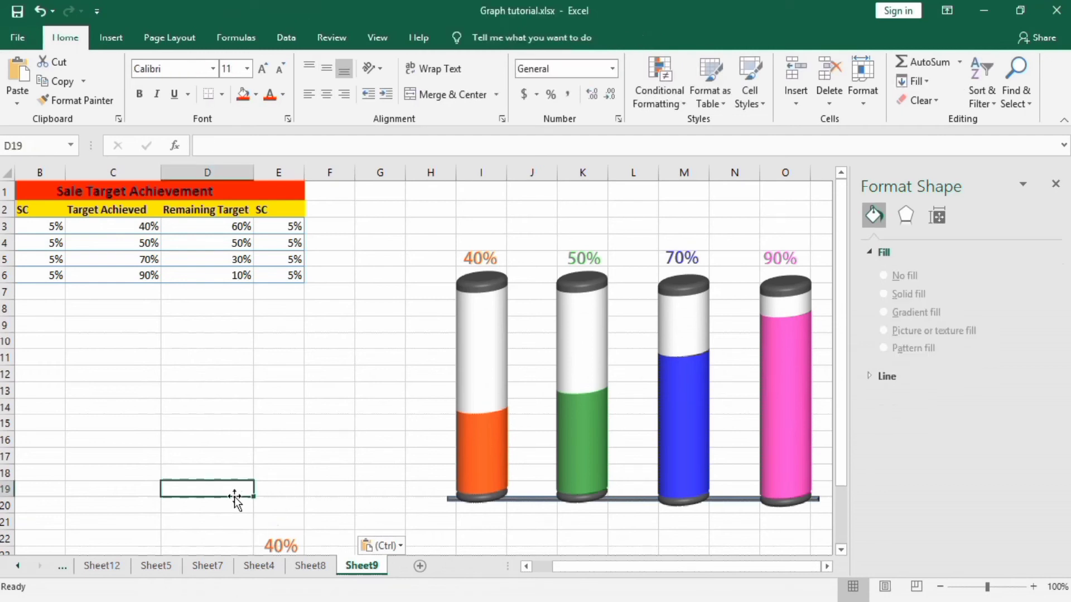
{"action": "key", "text": "ctrl+v"}
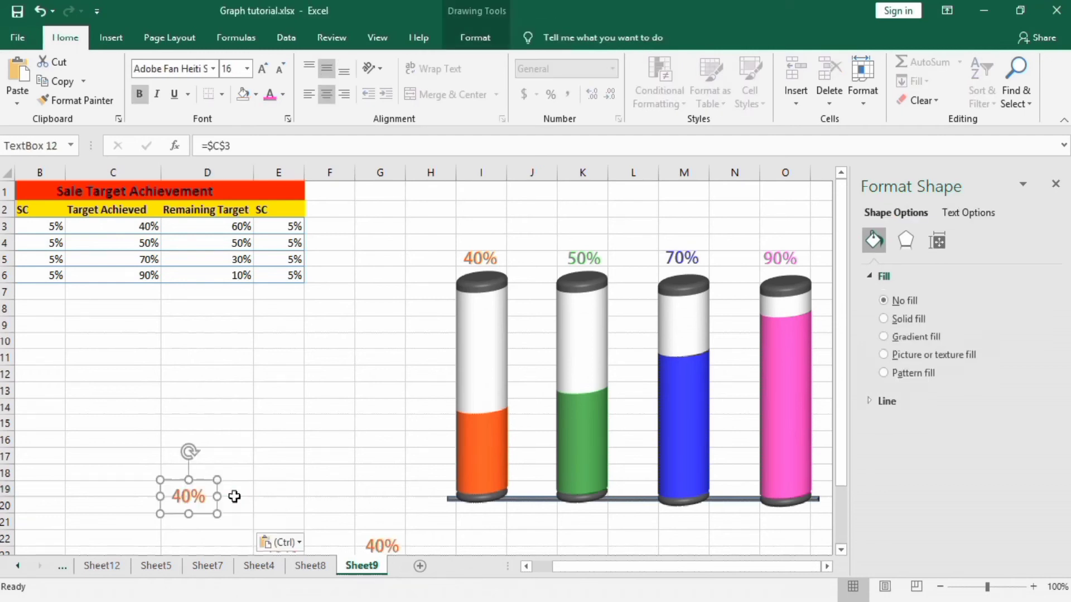
{"action": "left_click", "coordinate": [266, 508]}
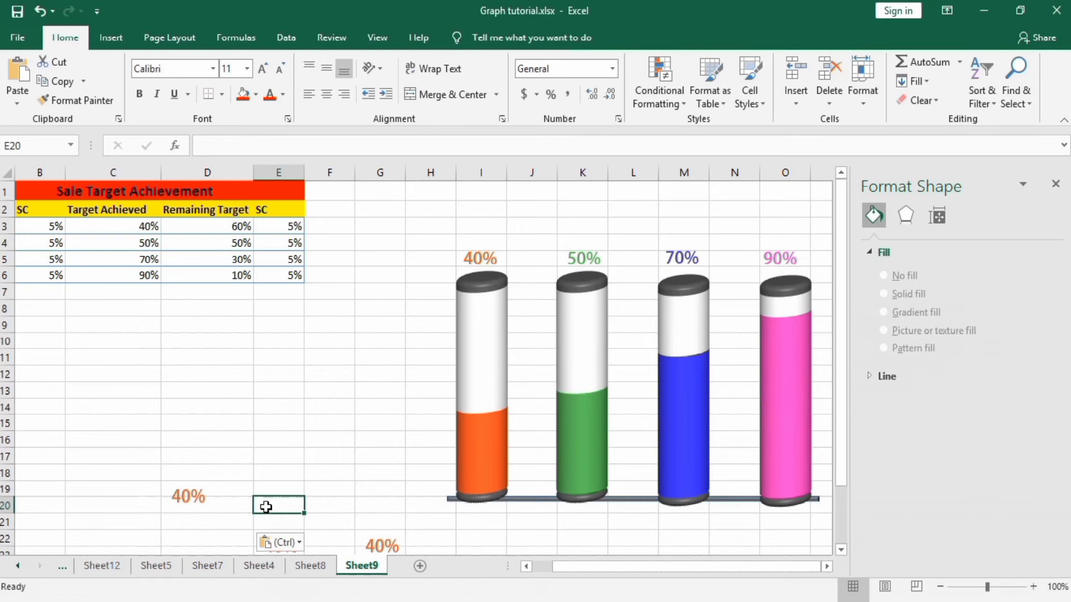
{"action": "key", "text": "ctrl+v"}
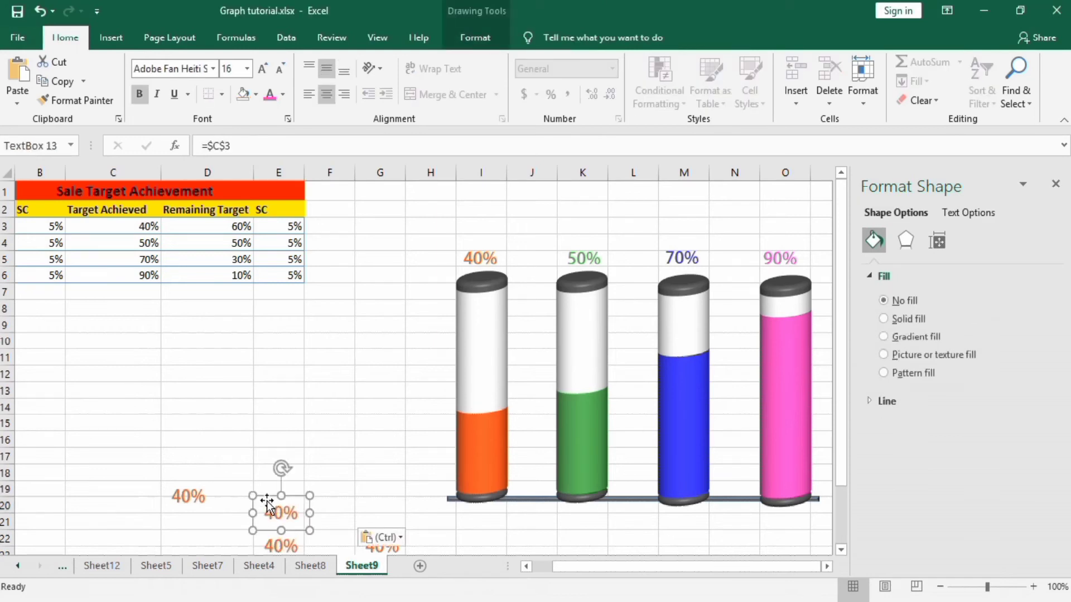
Place the four pasted 40% labels in a row beneath the base bar, one under each cylinder
{"action": "left_click_drag", "start_coordinate": [266, 501], "coordinate": [466, 502]}
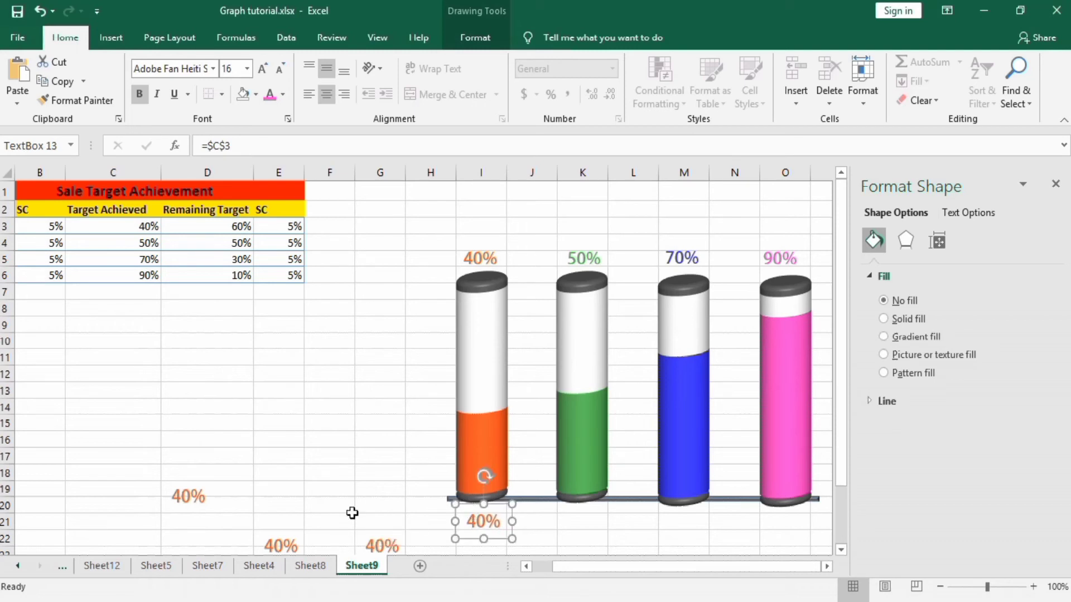
{"action": "left_click", "coordinate": [185, 493]}
{"action": "left_click_drag", "start_coordinate": [191, 492], "coordinate": [571, 502]}
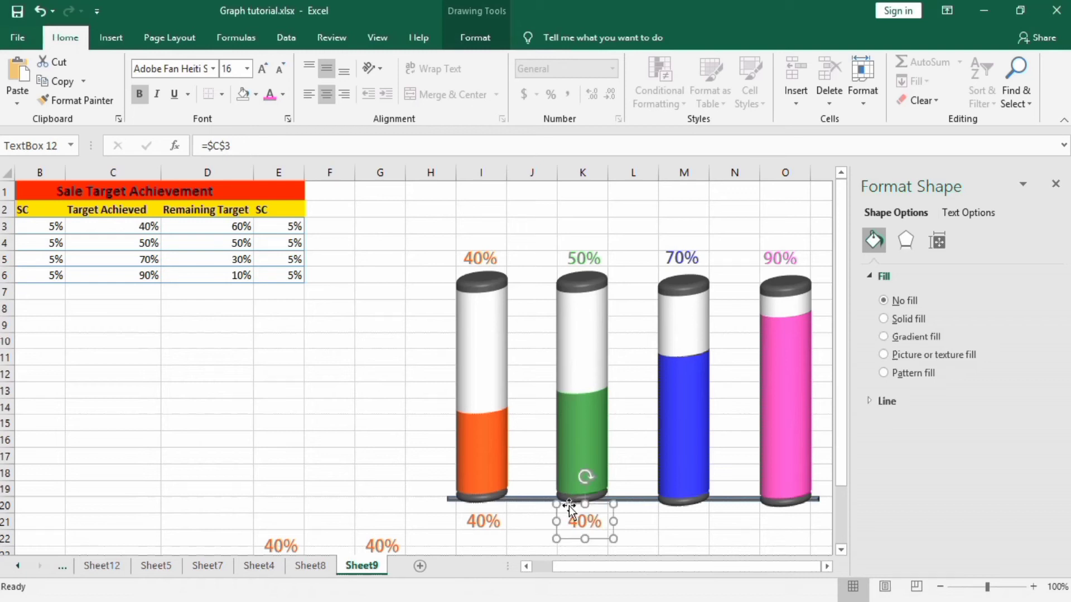
{"action": "left_click", "coordinate": [280, 535]}
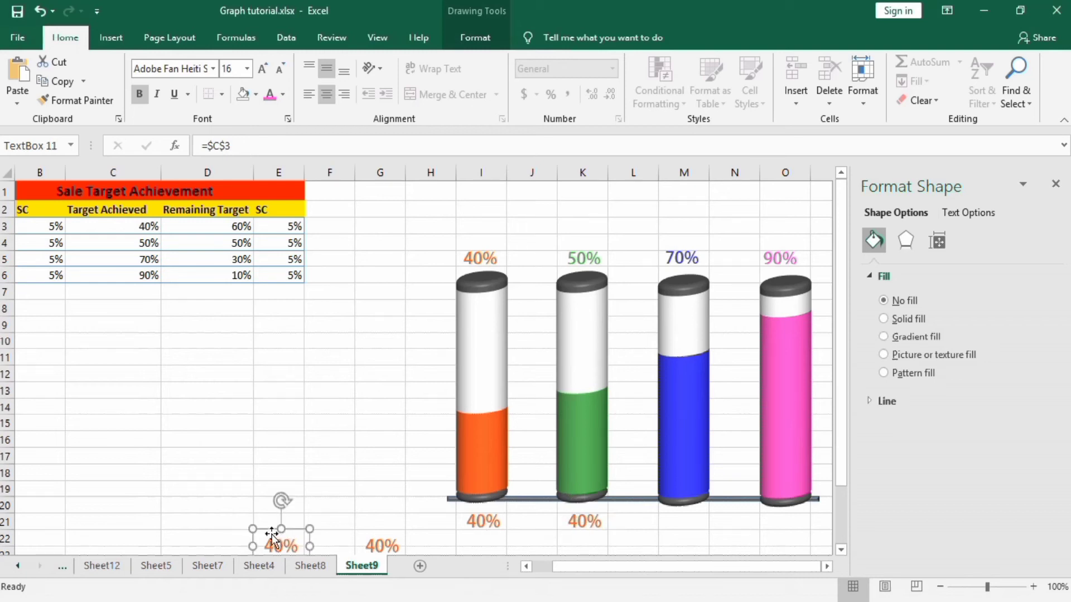
{"action": "left_click_drag", "start_coordinate": [270, 530], "coordinate": [676, 502]}
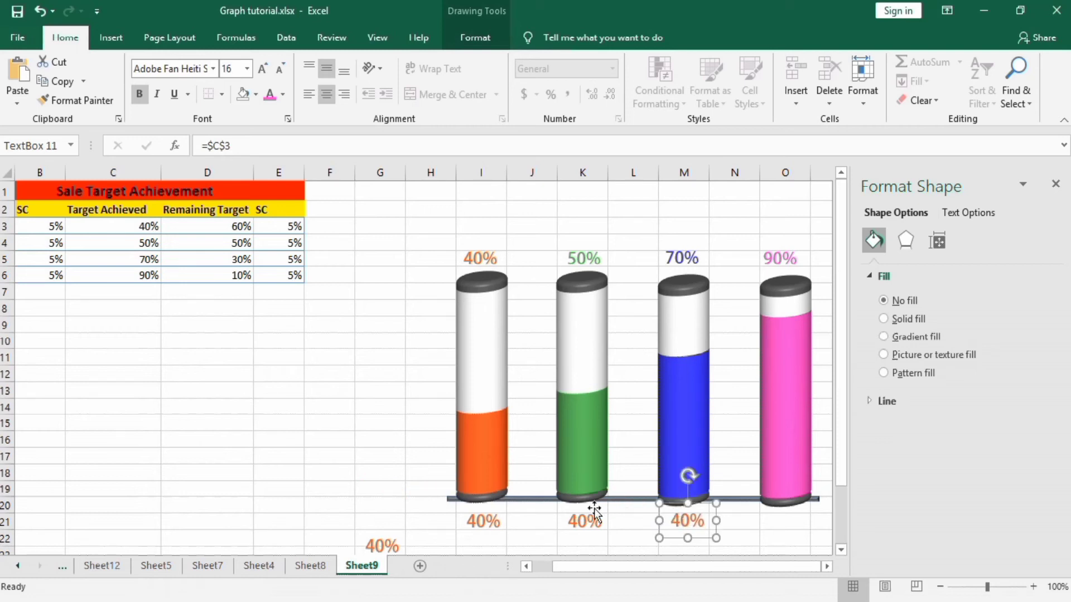
{"action": "left_click", "coordinate": [356, 530]}
{"action": "left_click_drag", "start_coordinate": [356, 530], "coordinate": [774, 504]}
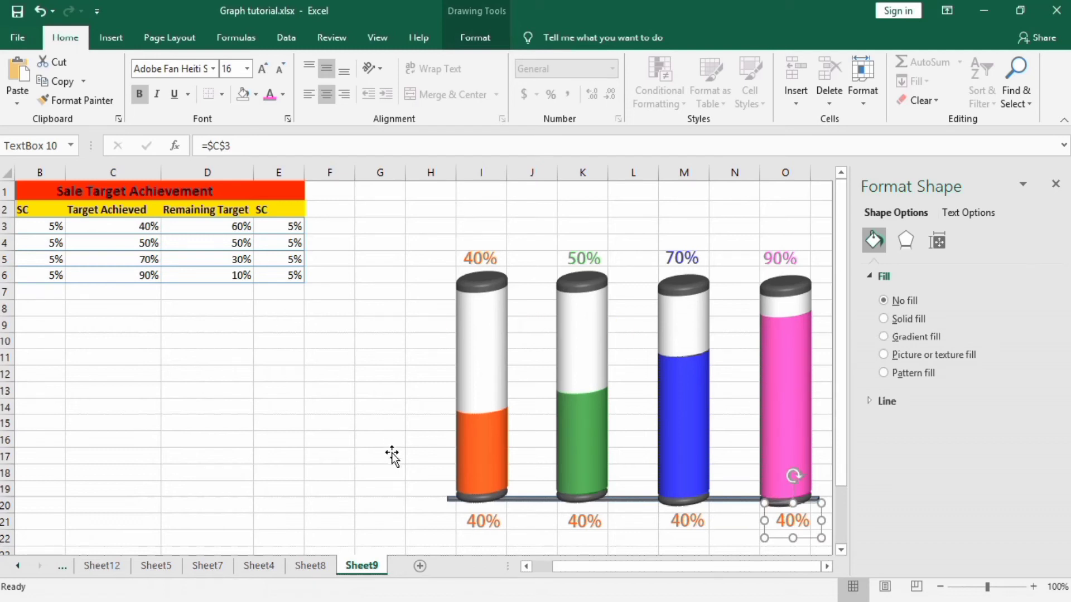
Link the label below the orange-red cylinder to the name in cell A3 with the formula =$A$3
{"action": "left_click", "coordinate": [483, 519]}
{"action": "left_click_drag", "start_coordinate": [583, 569], "coordinate": [561, 567]}
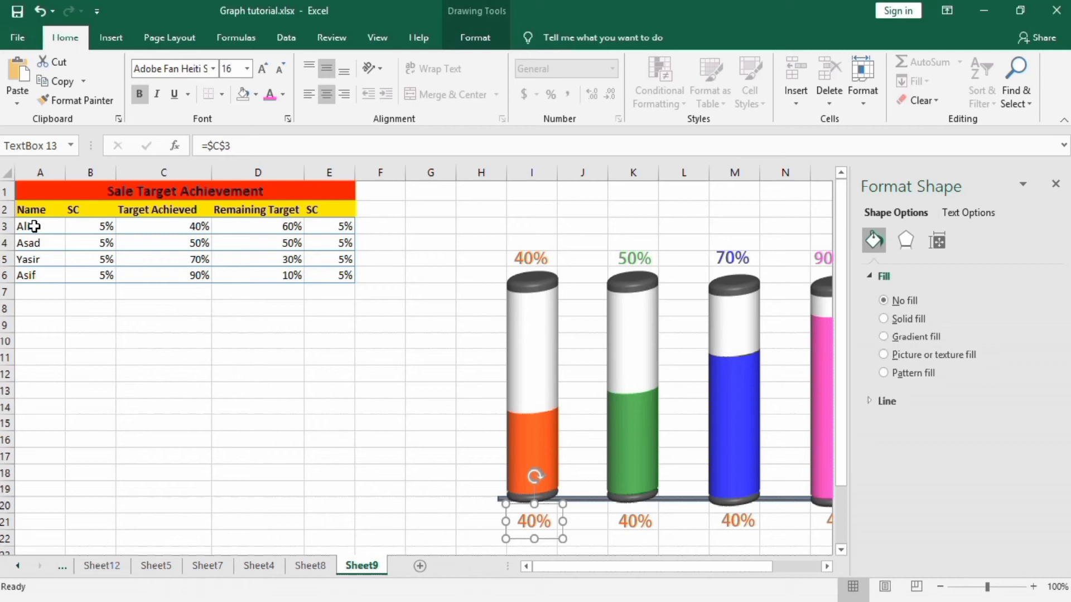
{"action": "left_click", "coordinate": [255, 141]}
{"action": "key", "text": "BackSpace"}
{"action": "key", "text": "BackSpace"}
{"action": "key", "text": "BackSpace"}
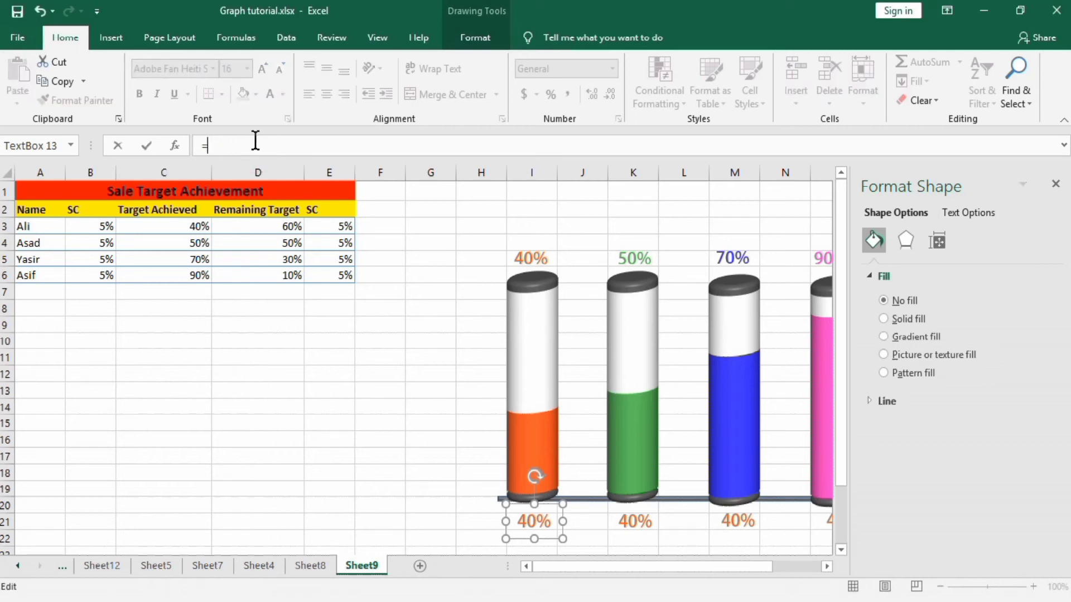
{"action": "left_click", "coordinate": [35, 226]}
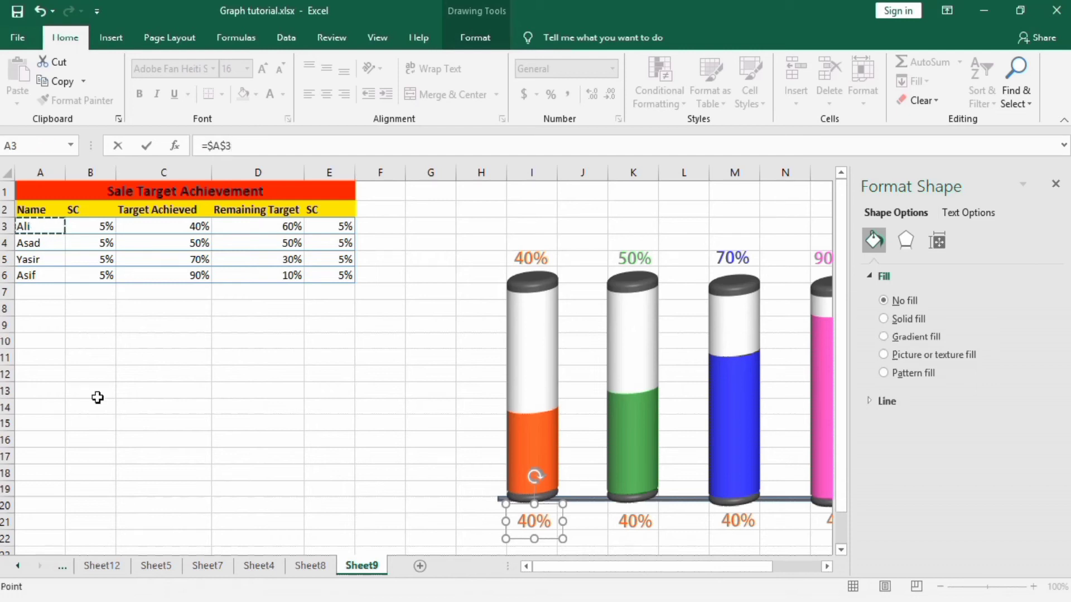
{"action": "key", "text": "Return"}
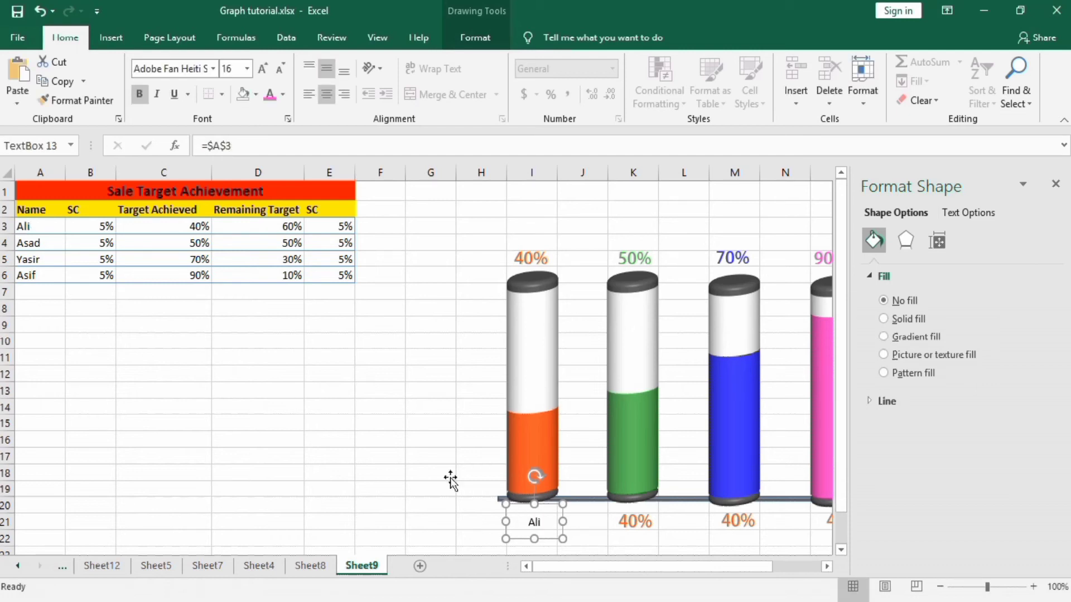
Link the label below the green cylinder to the name in cell A4 with the formula =$A$4
{"action": "left_click", "coordinate": [624, 522]}
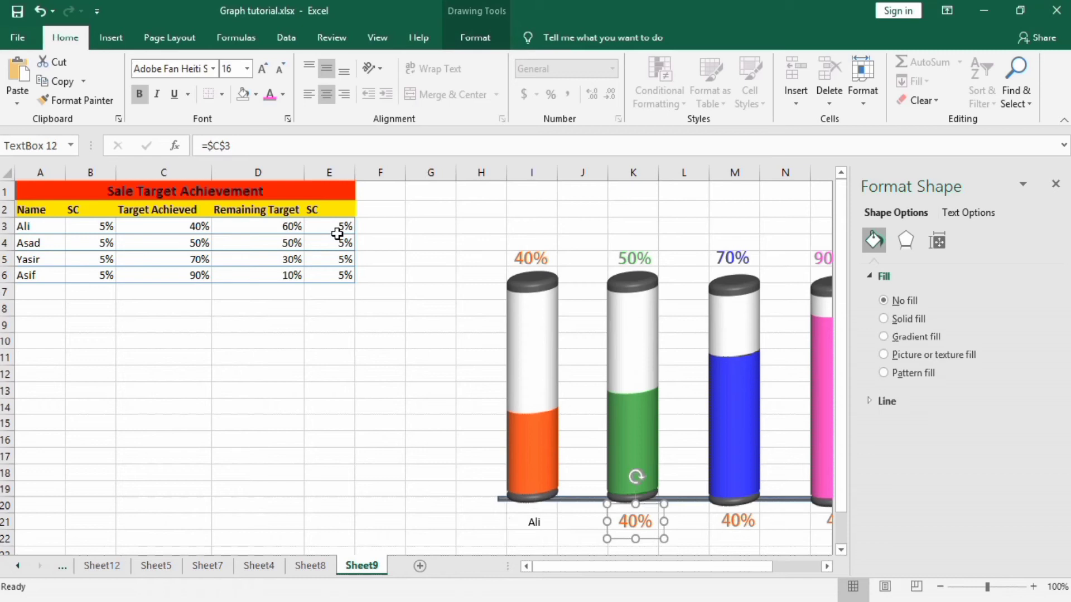
{"action": "left_click", "coordinate": [251, 146]}
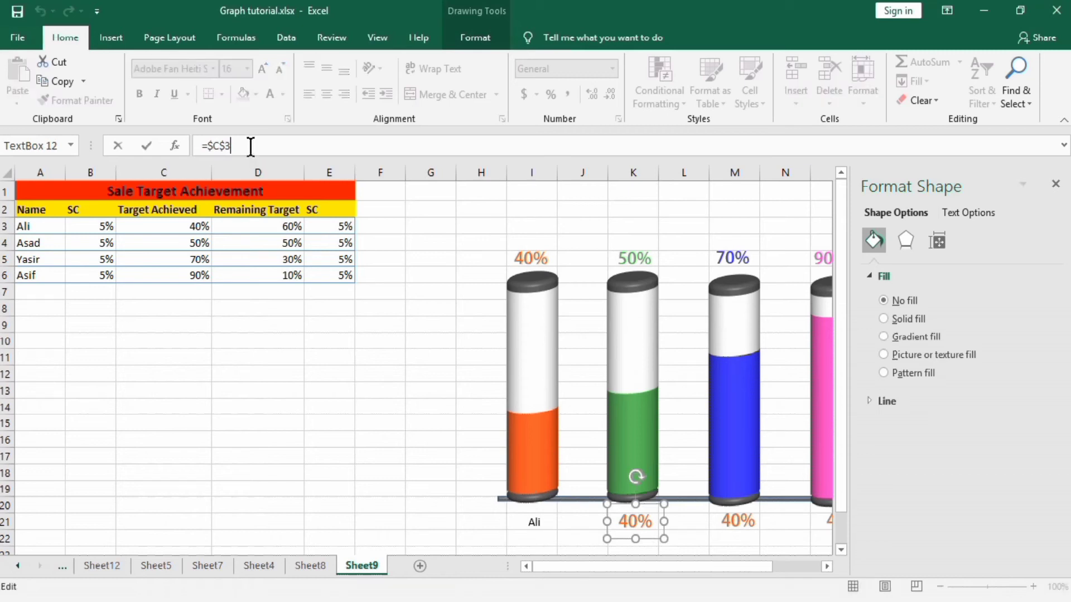
{"action": "left_click", "coordinate": [25, 244]}
{"action": "key", "text": "Return"}
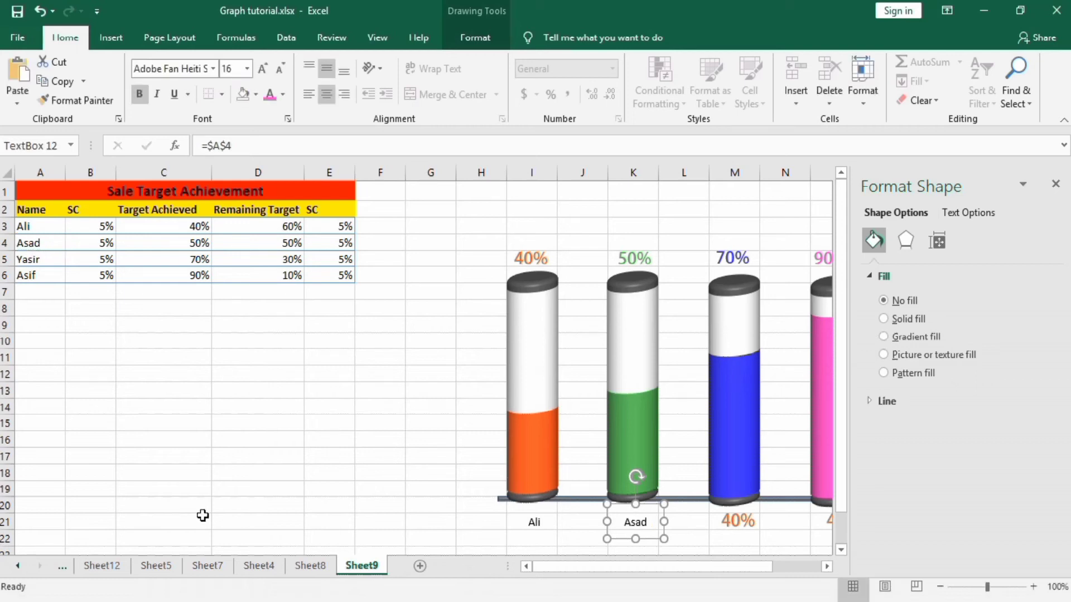
Link the label below the blue cylinder to the name in cell A5 with the formula =$A$5
{"action": "left_click", "coordinate": [736, 520]}
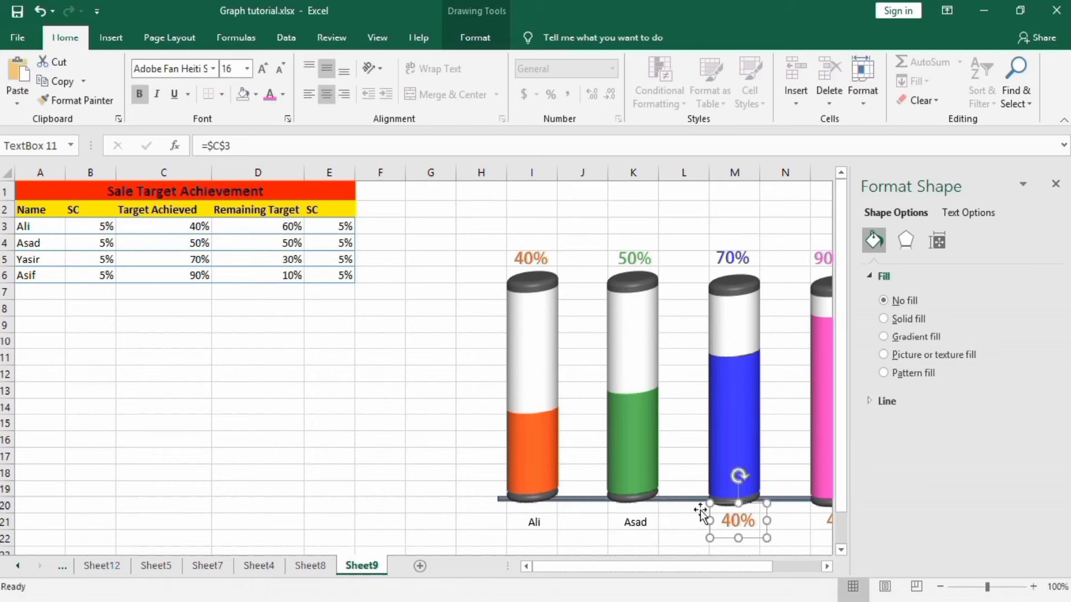
{"action": "left_click", "coordinate": [250, 147]}
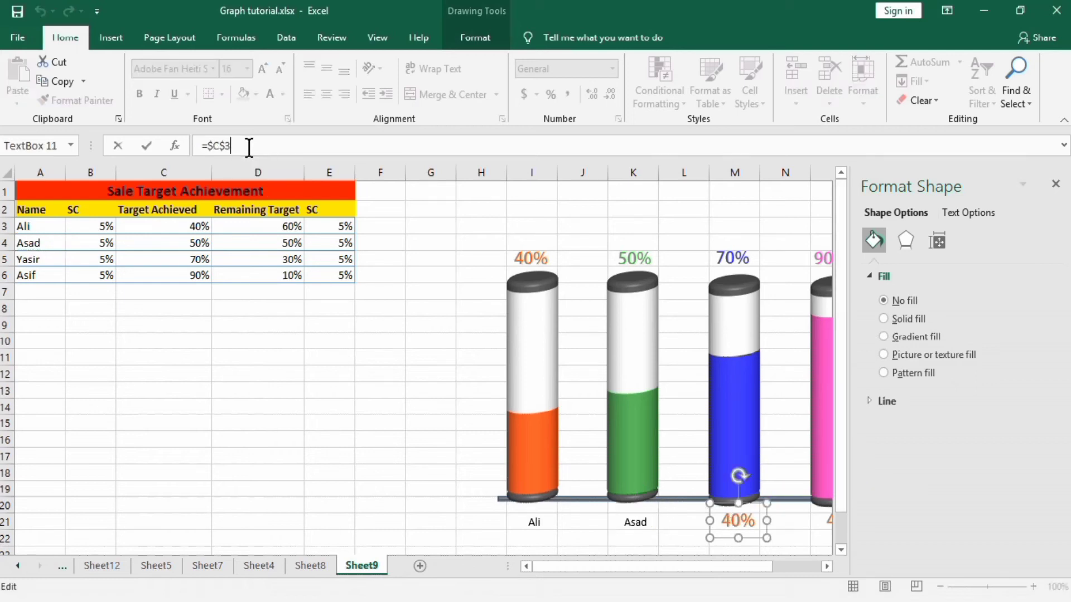
{"action": "key", "text": "BackSpace"}
{"action": "key", "text": "BackSpace"}
{"action": "key", "text": "BackSpace"}
{"action": "left_click", "coordinate": [39, 258]}
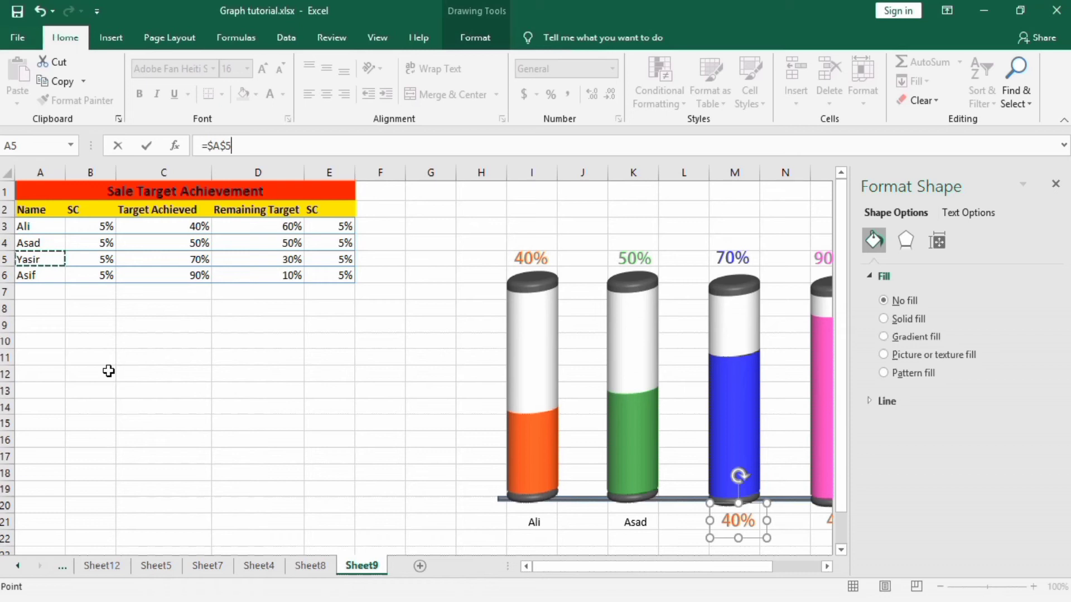
{"action": "key", "text": "Return"}
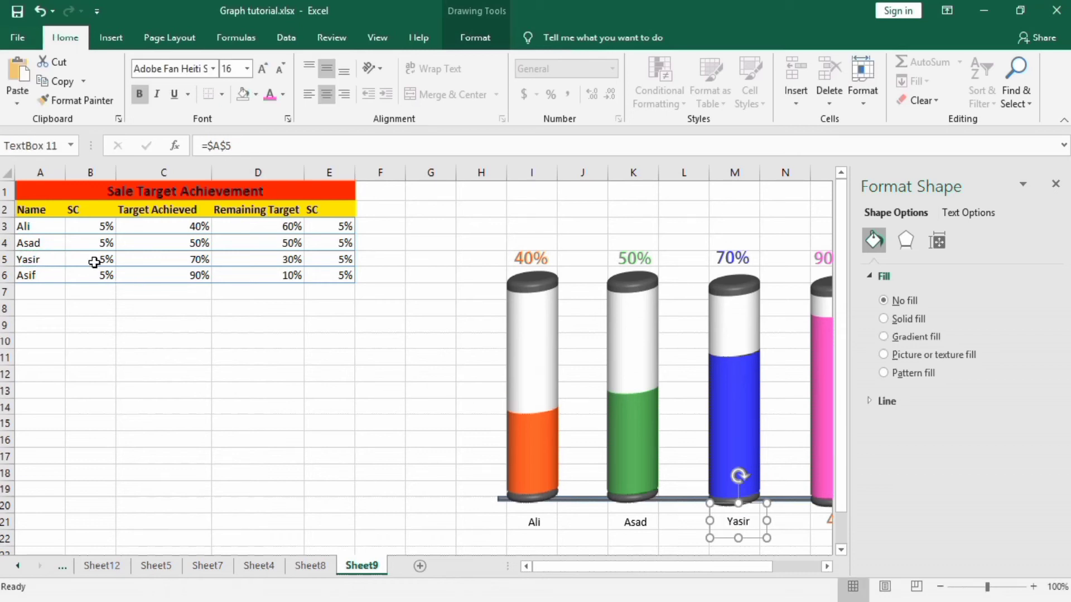
Link the label below the pink cylinder to cell C6 with the formula =$C$6
{"action": "left_click", "coordinate": [827, 567]}
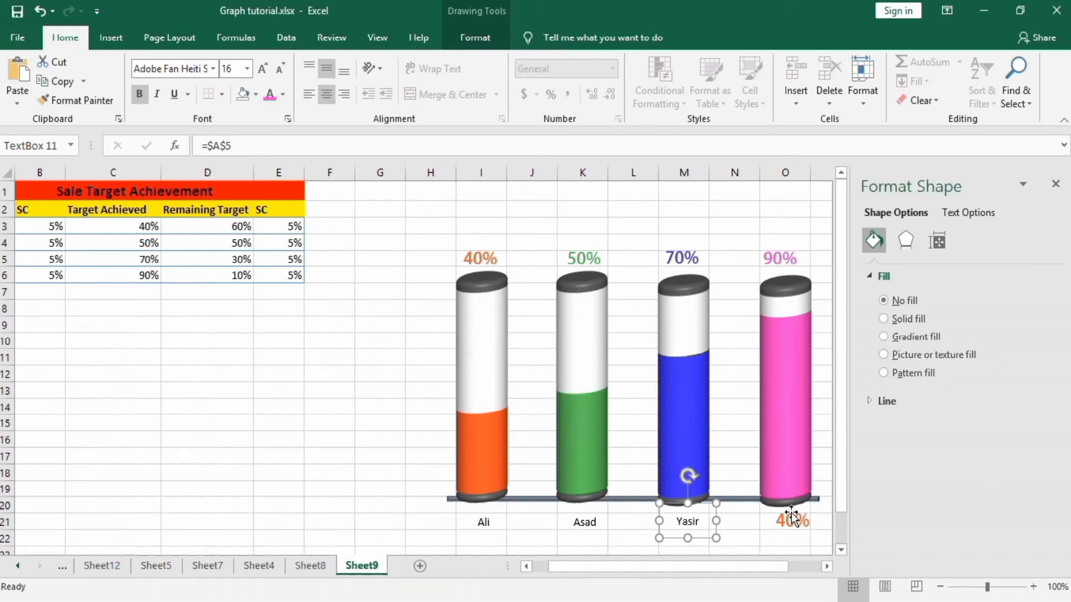
{"action": "left_click", "coordinate": [793, 521]}
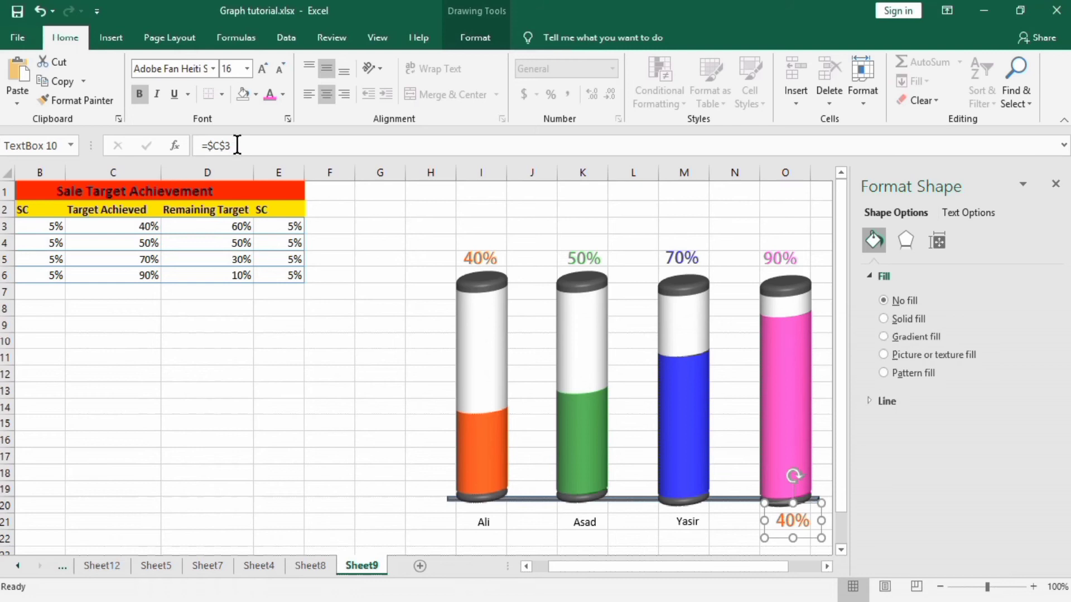
{"action": "left_click", "coordinate": [237, 145]}
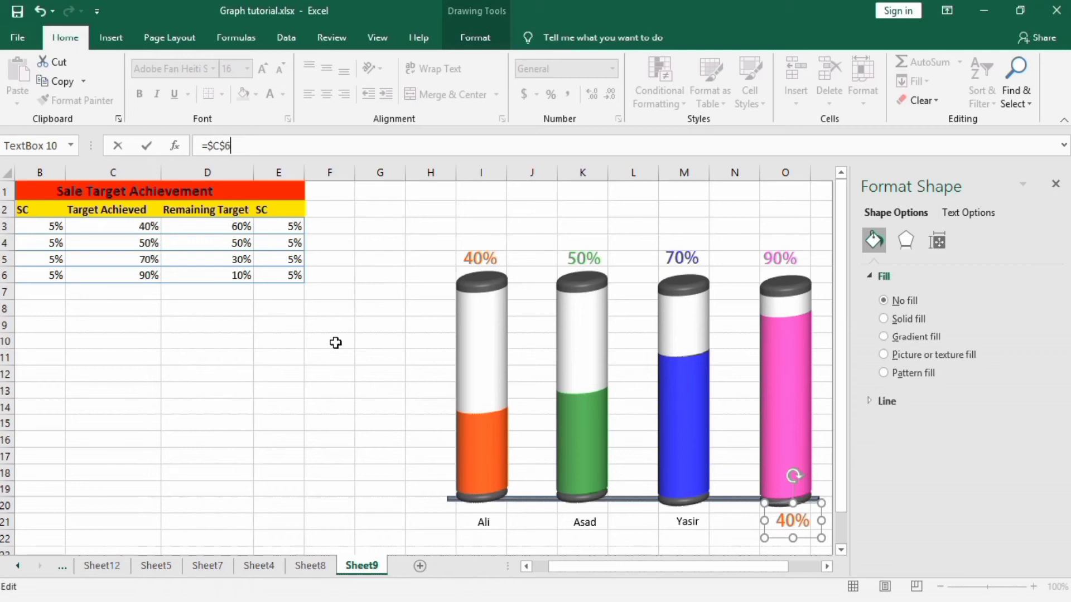
{"action": "left_click", "coordinate": [311, 433]}
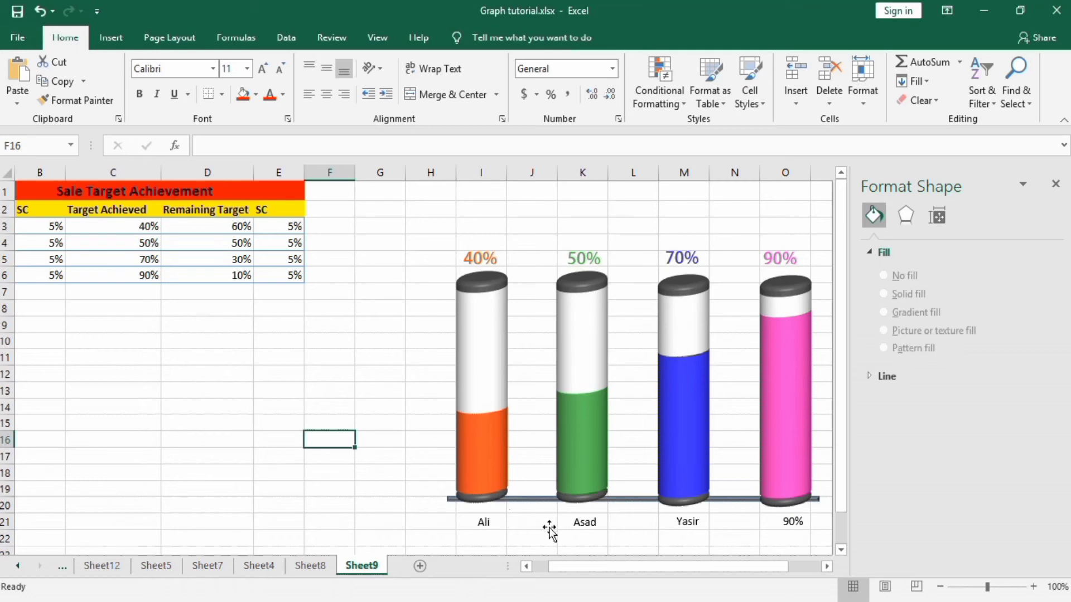
{"action": "left_click", "coordinate": [788, 523]}
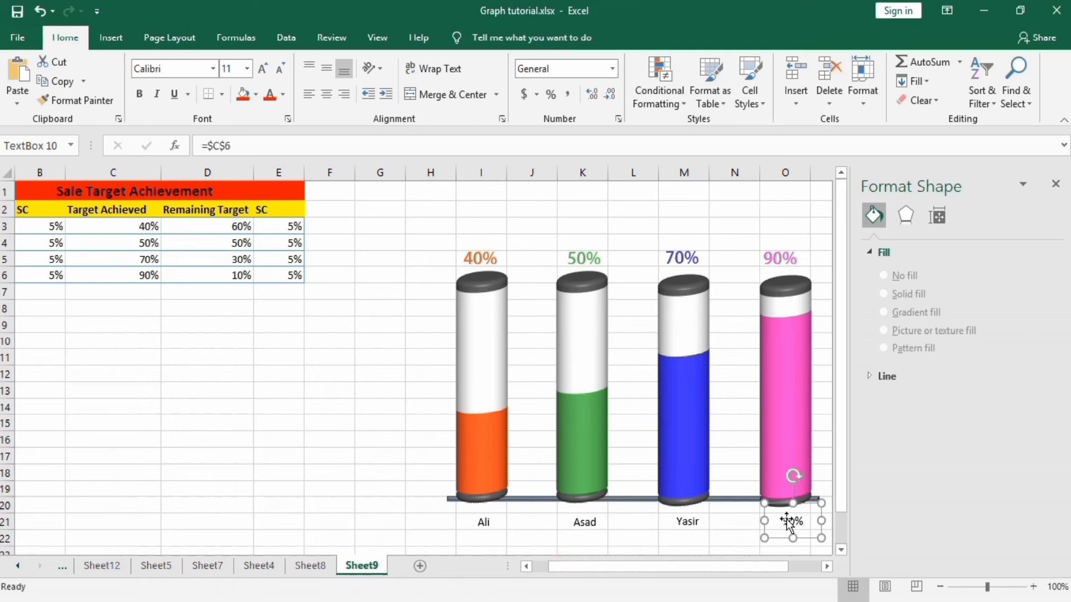
{"action": "left_click_drag", "start_coordinate": [678, 564], "coordinate": [636, 563]}
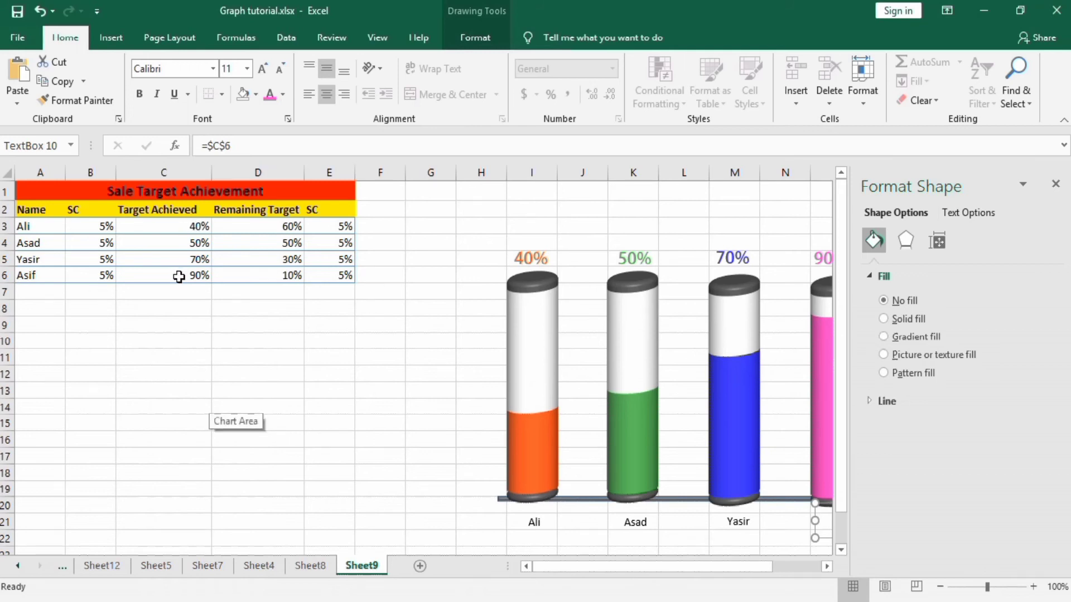
{"action": "left_click", "coordinate": [38, 275]}
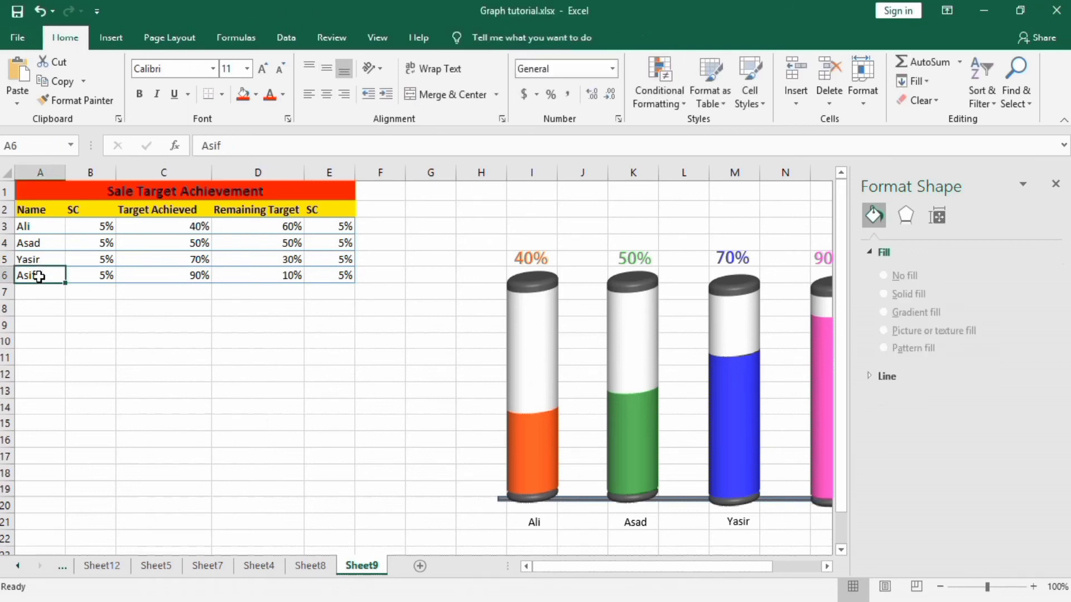
{"action": "left_click", "coordinate": [238, 144]}
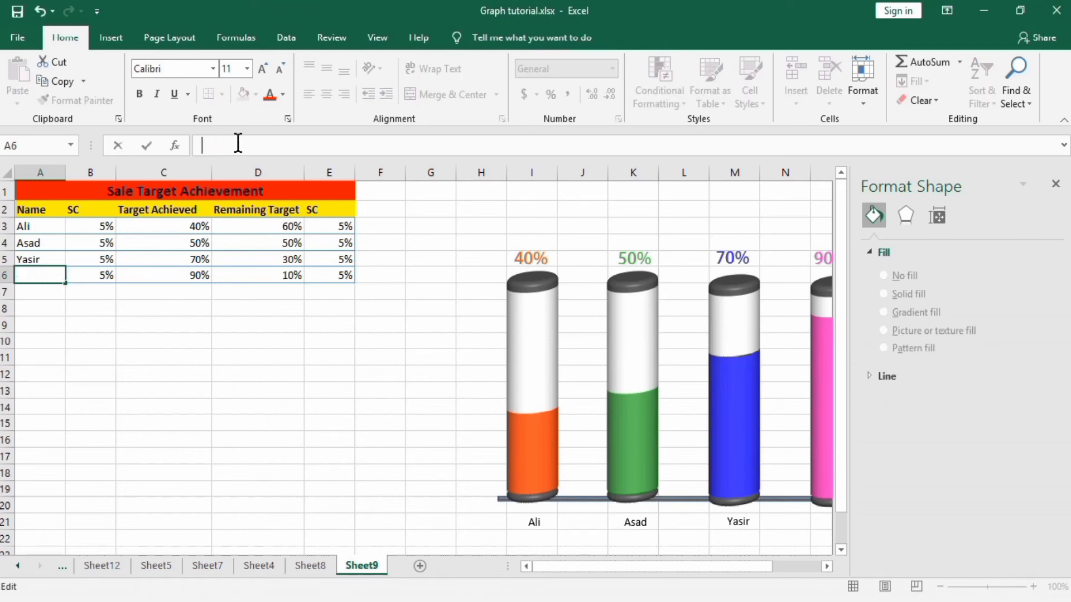
{"action": "type", "text": "="}
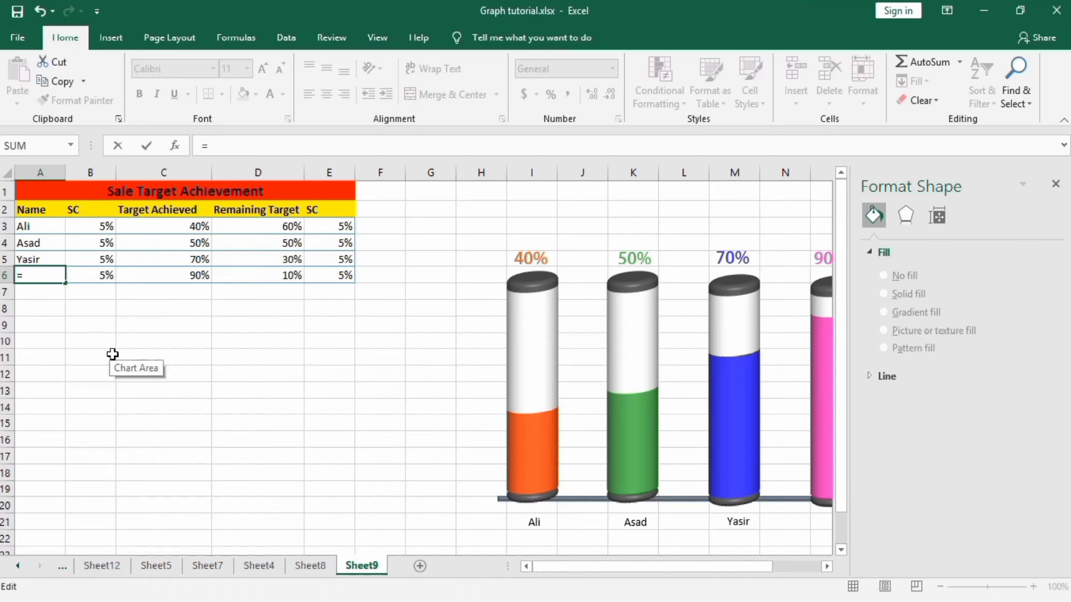
{"action": "left_click", "coordinate": [41, 12]}
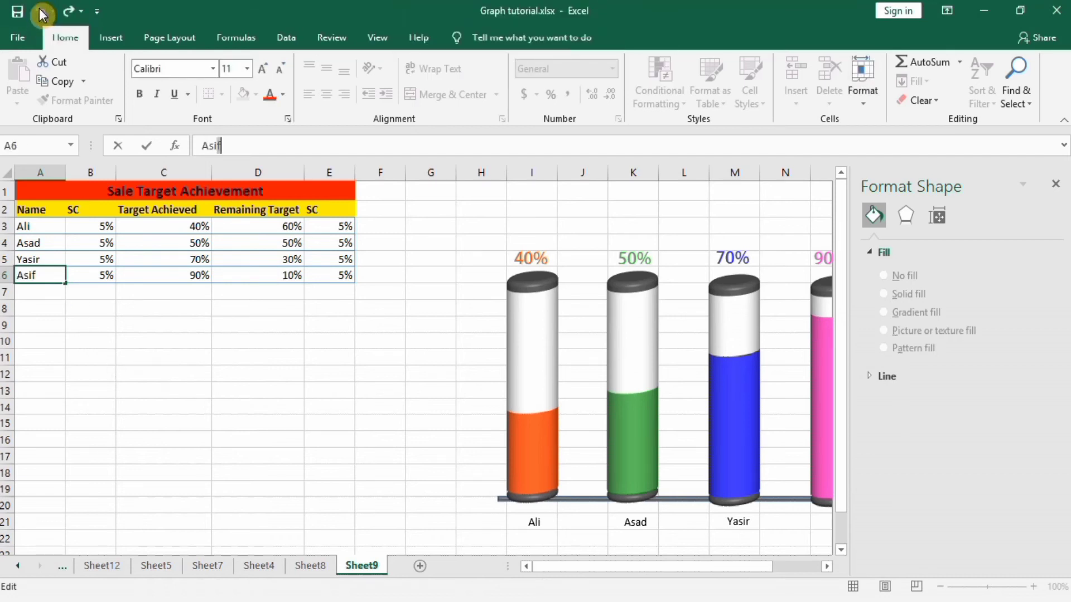
Enter the formula =A6 in cell B12 to reference the last name in the table
{"action": "left_click", "coordinate": [98, 375]}
{"action": "left_click", "coordinate": [229, 145]}
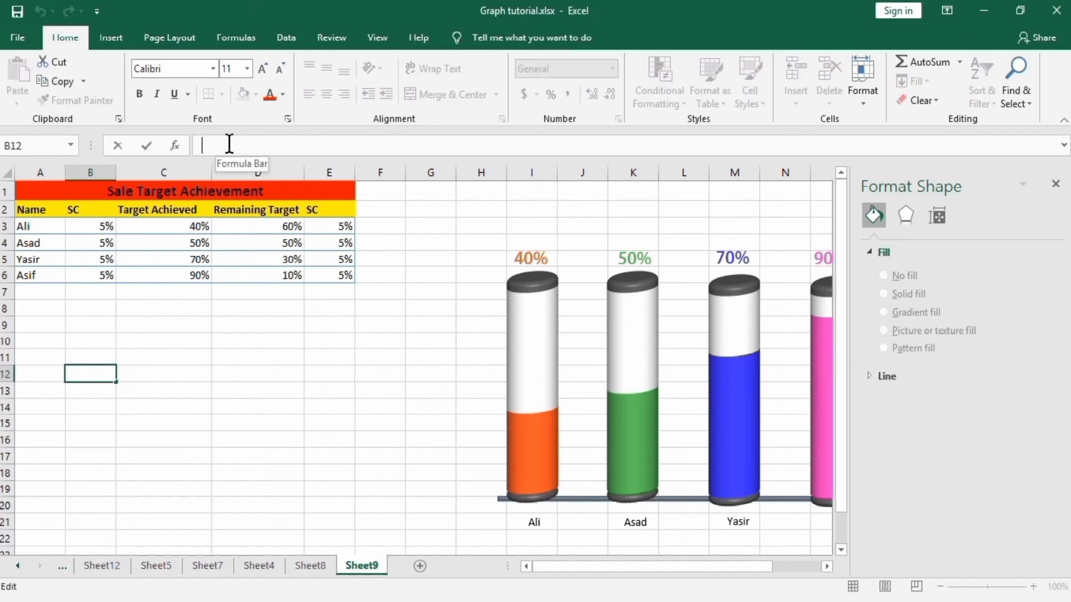
{"action": "type", "text": "="}
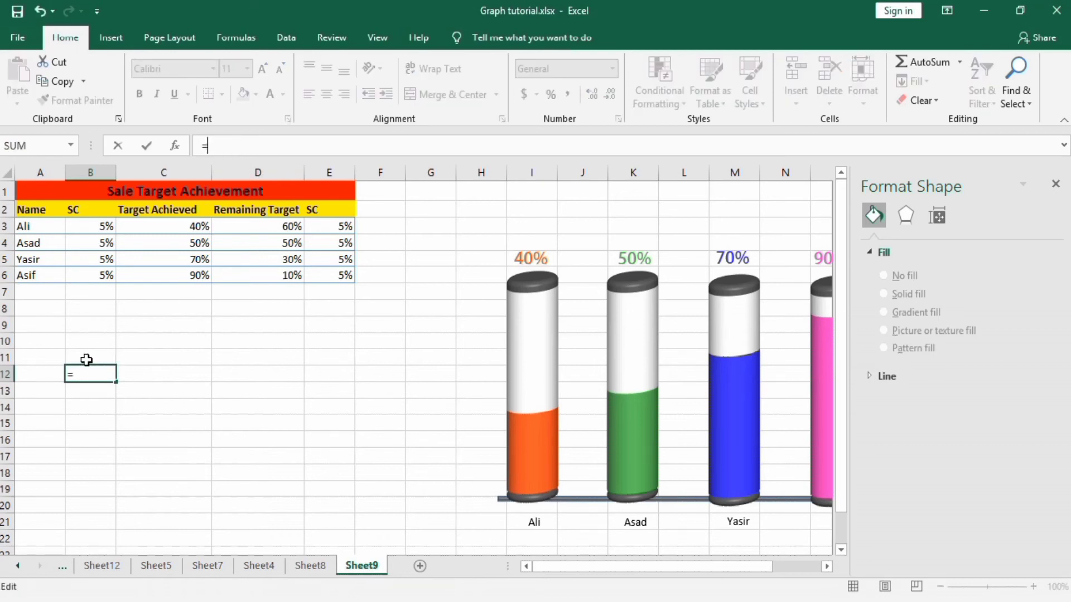
{"action": "left_click", "coordinate": [37, 277]}
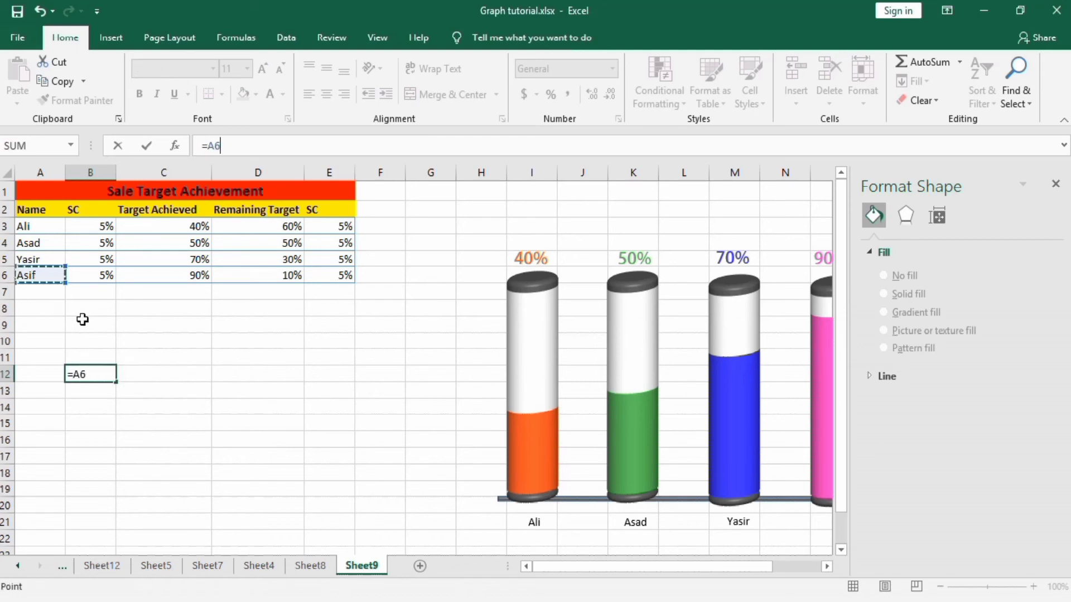
{"action": "key", "text": "Return"}
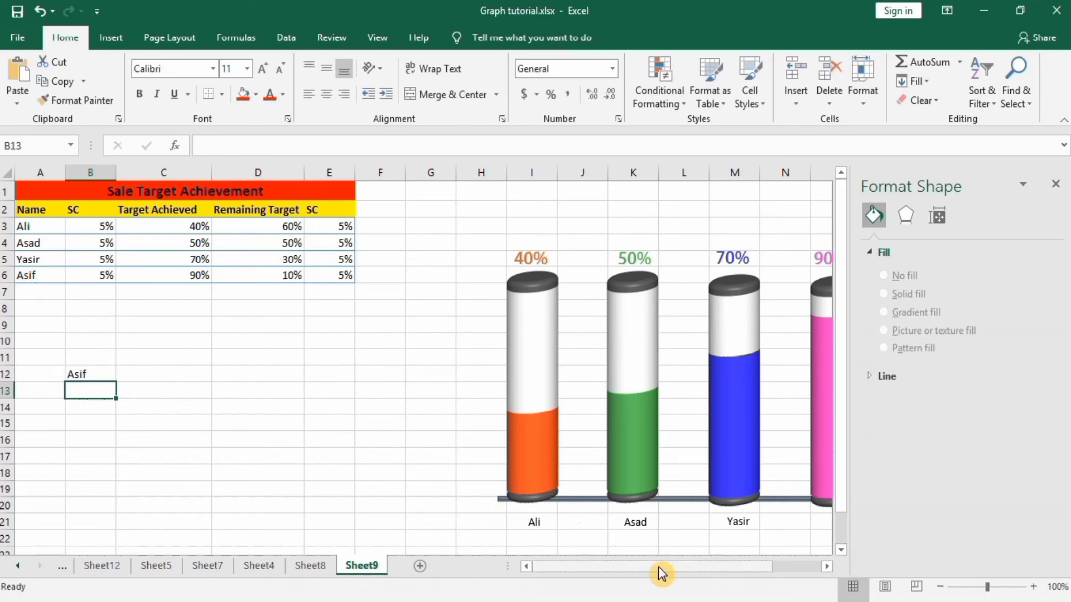
Relink the label below the pink cylinder to the name in cell A6 with the formula =$A$6
{"action": "left_click_drag", "start_coordinate": [662, 573], "coordinate": [682, 569]}
{"action": "left_click", "coordinate": [791, 522]}
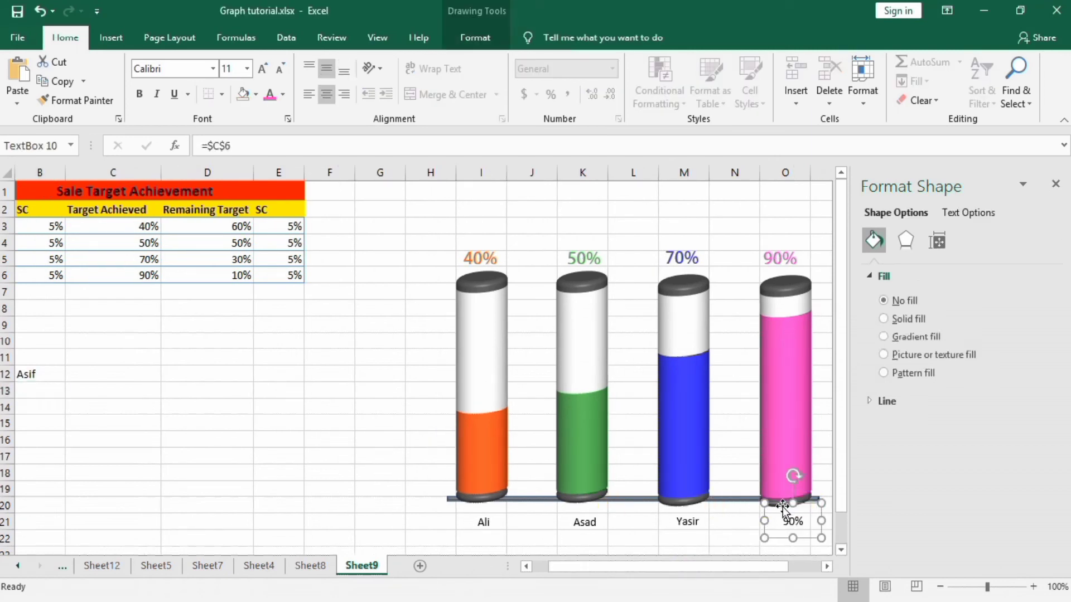
{"action": "left_click", "coordinate": [240, 146]}
{"action": "key", "text": "BackSpace"}
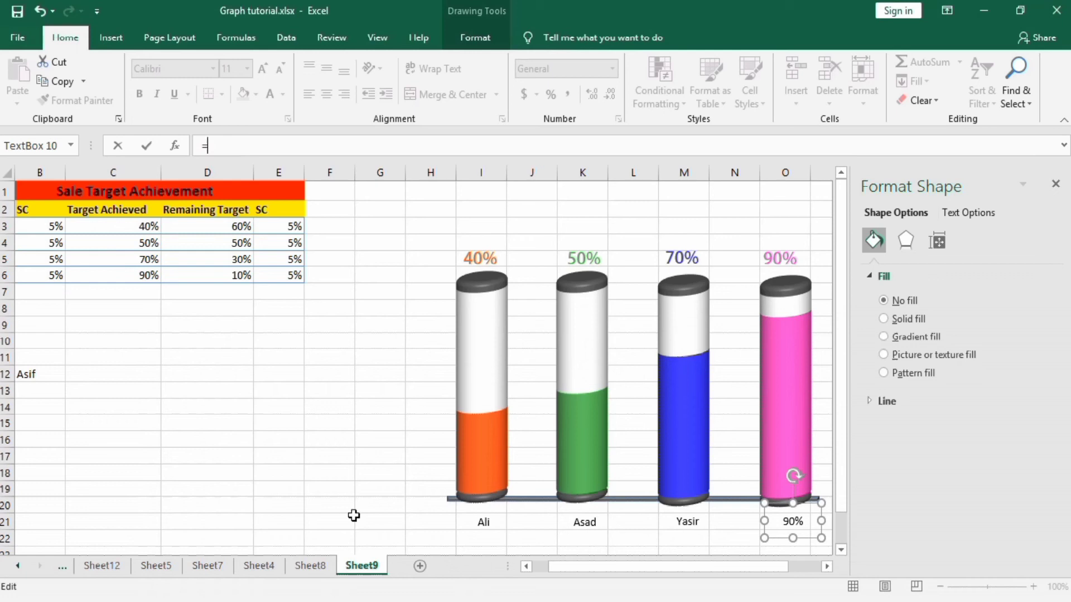
{"action": "left_click_drag", "start_coordinate": [593, 567], "coordinate": [571, 567]}
{"action": "left_click", "coordinate": [30, 275]}
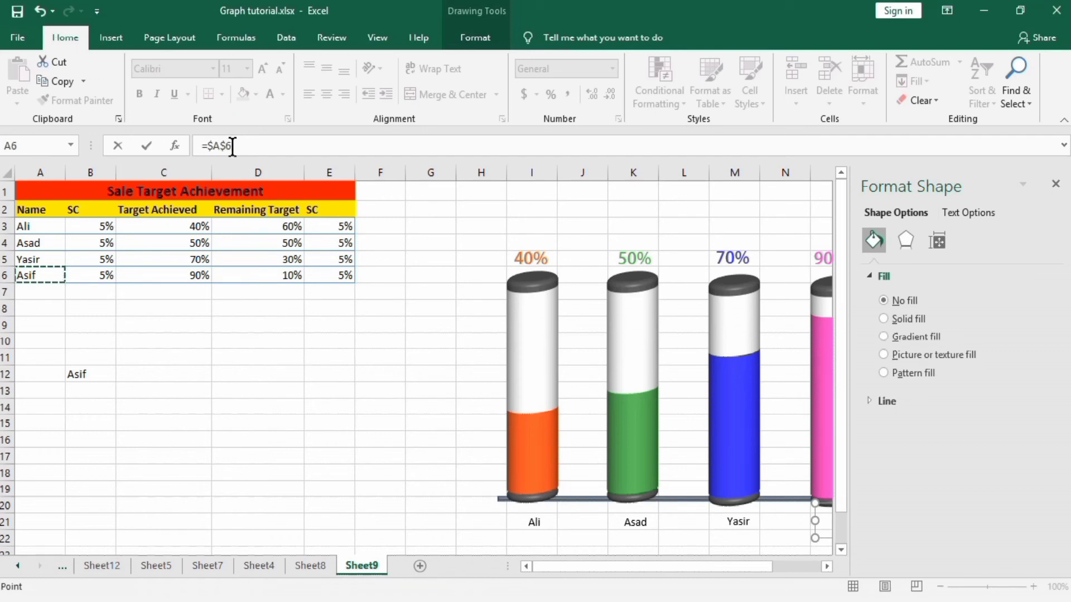
{"action": "key", "text": "Return"}
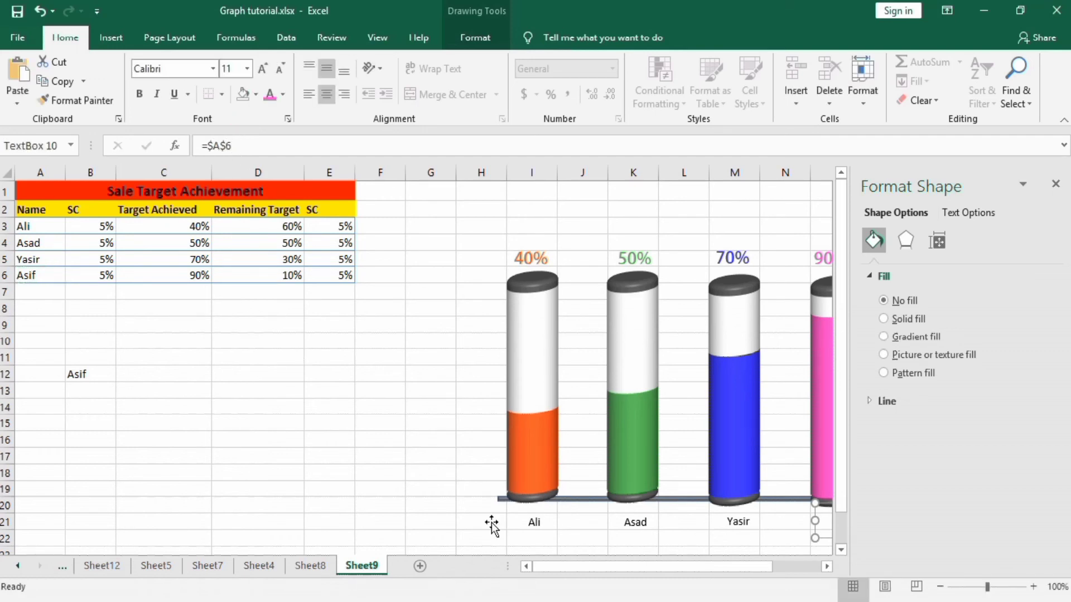
Format the name label below the orange-red cylinder as black, bold Adobe Fan Heiti Std B at size 14
{"action": "left_click", "coordinate": [675, 566]}
{"action": "left_click_drag", "start_coordinate": [673, 567], "coordinate": [704, 567]}
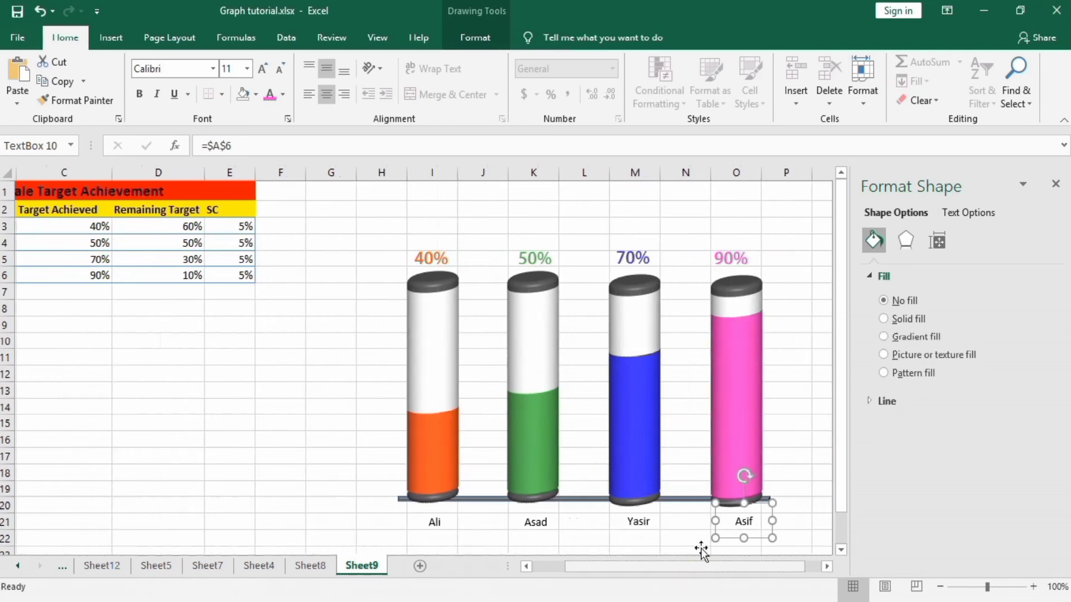
{"action": "left_click", "coordinate": [433, 523]}
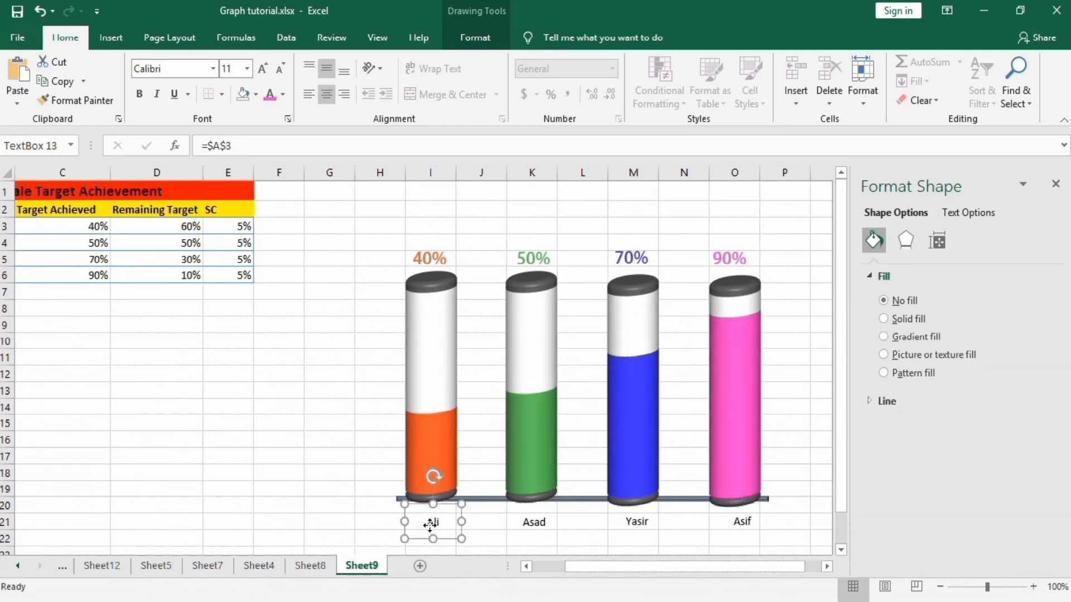
{"action": "left_click", "coordinate": [283, 95]}
{"action": "left_click", "coordinate": [270, 112]}
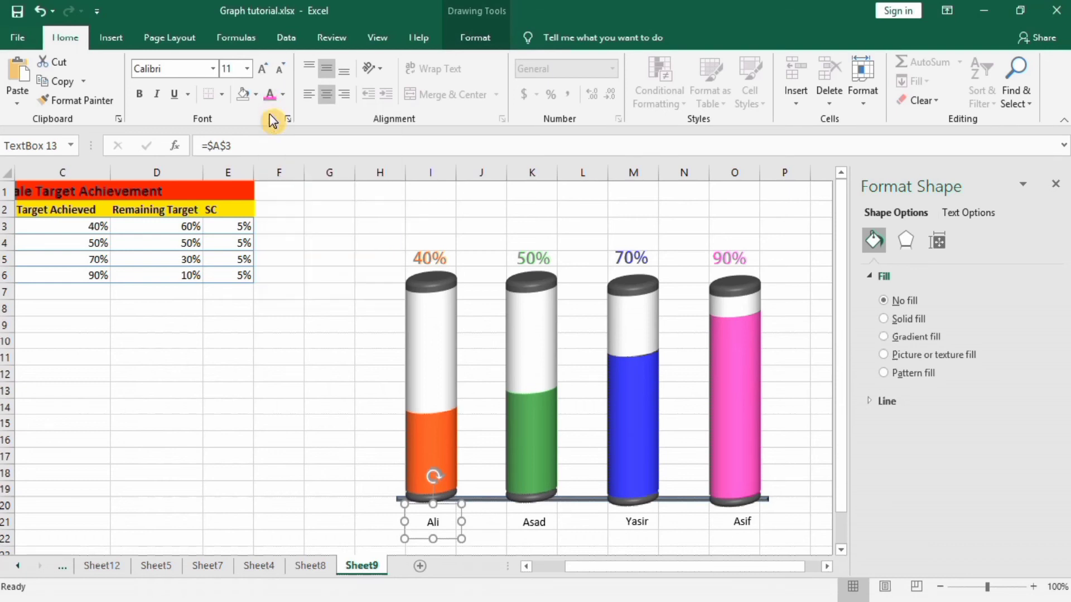
{"action": "left_click", "coordinate": [212, 70]}
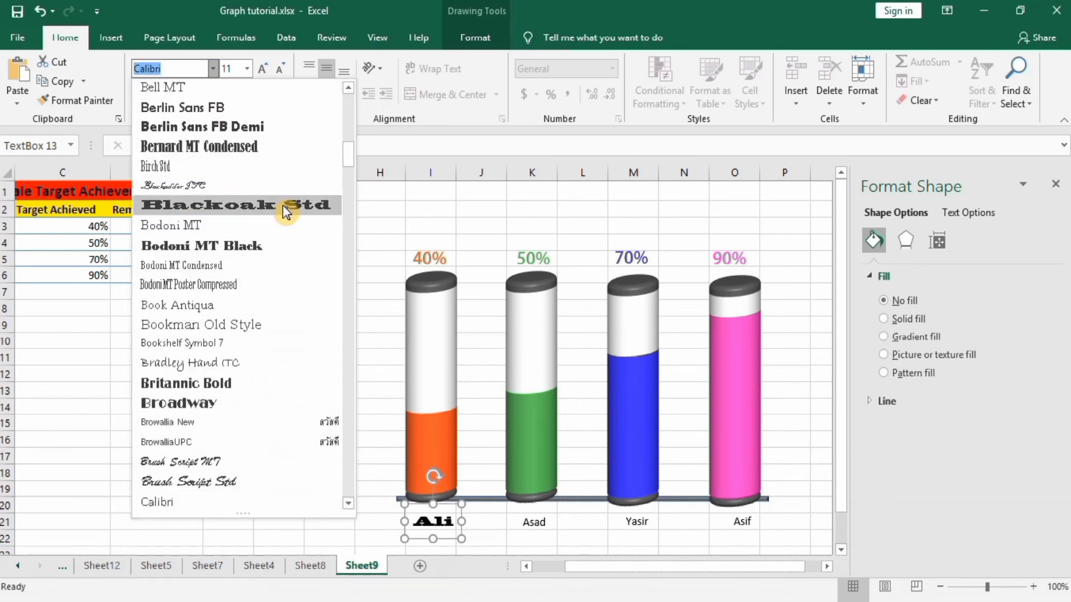
{"action": "left_click_drag", "start_coordinate": [348, 155], "coordinate": [349, 99]}
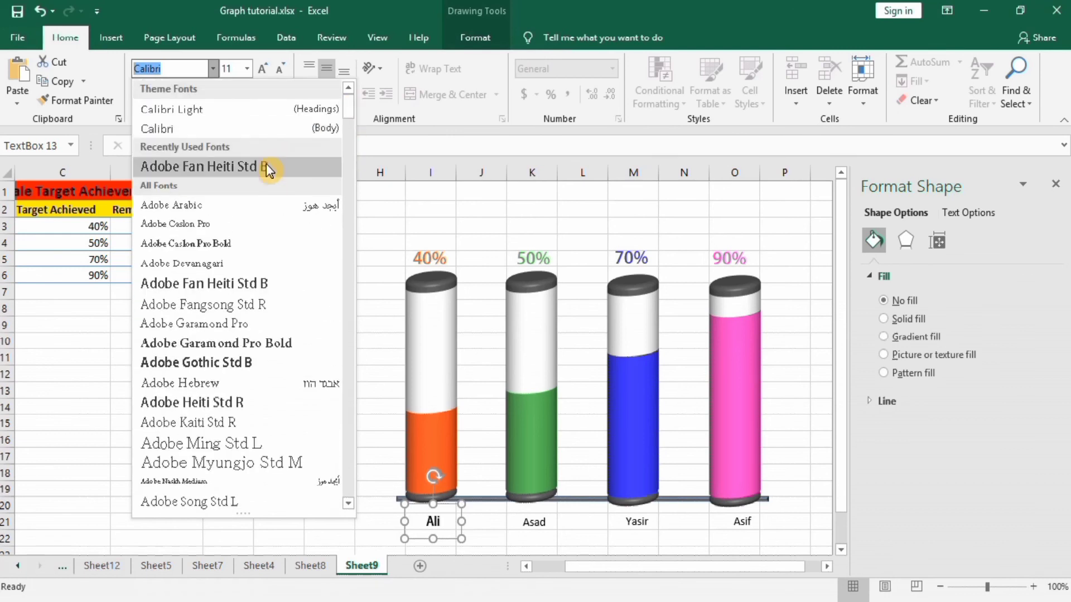
{"action": "left_click", "coordinate": [266, 165]}
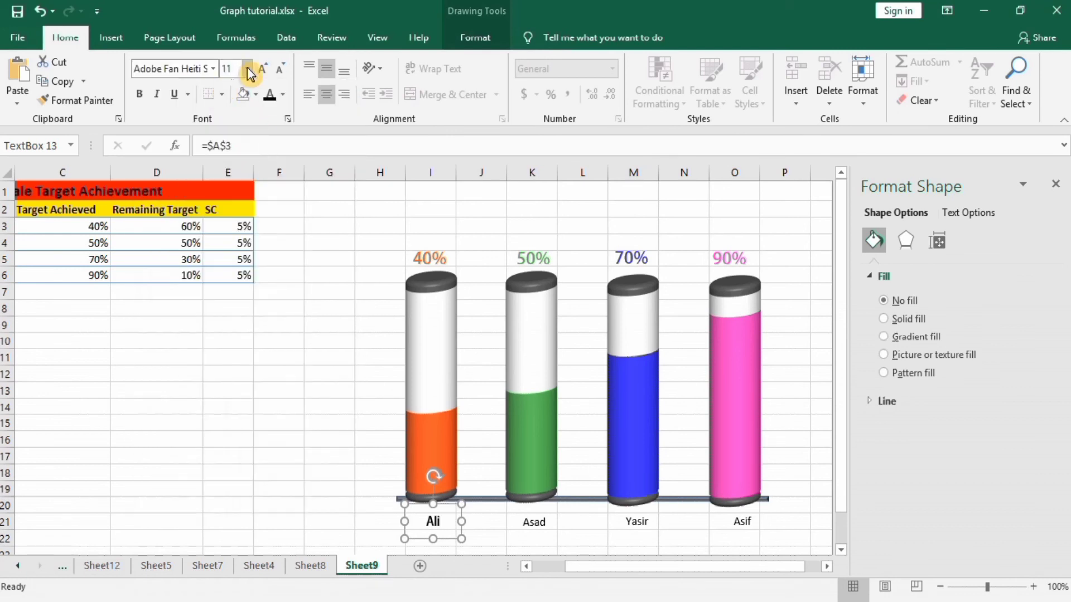
{"action": "left_click", "coordinate": [246, 68]}
{"action": "left_click", "coordinate": [229, 175]}
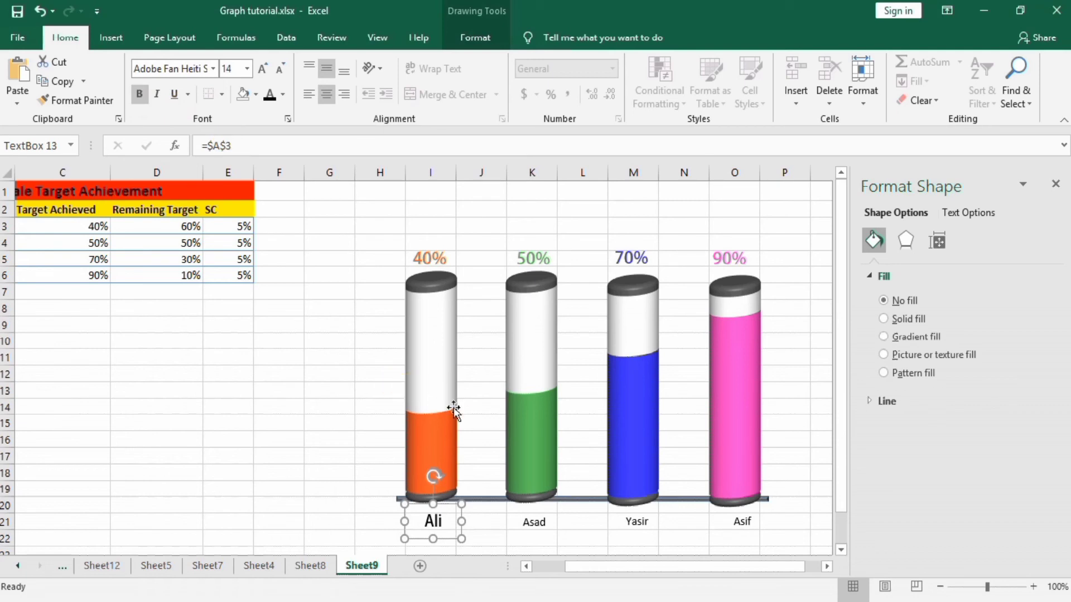
Format the name label below the green cylinder as bold Adobe Fan Heiti Std B at size 14
{"action": "left_click", "coordinate": [533, 526]}
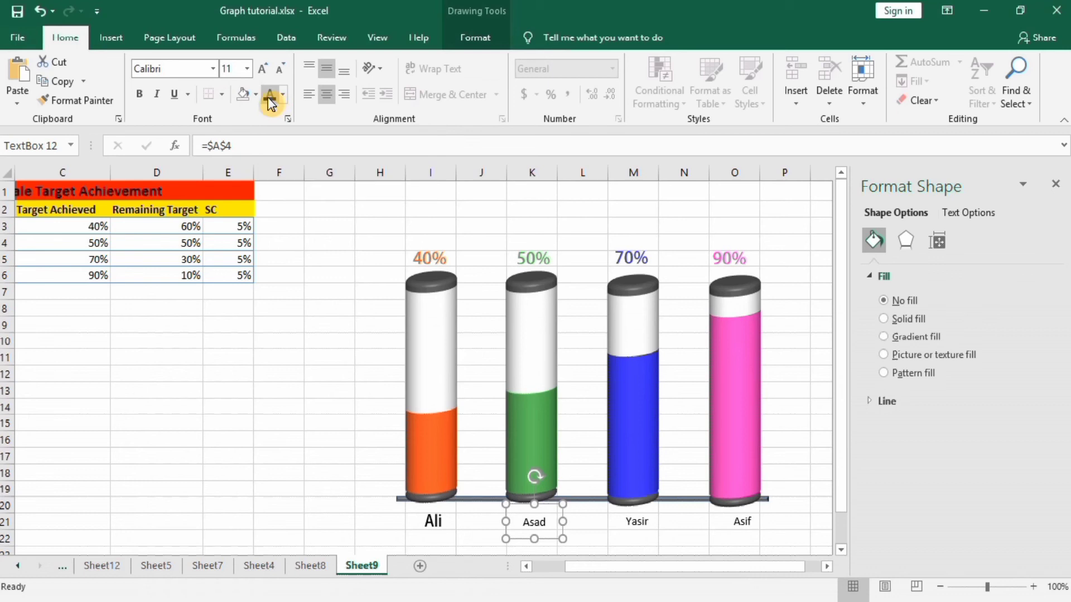
{"action": "left_click", "coordinate": [142, 97]}
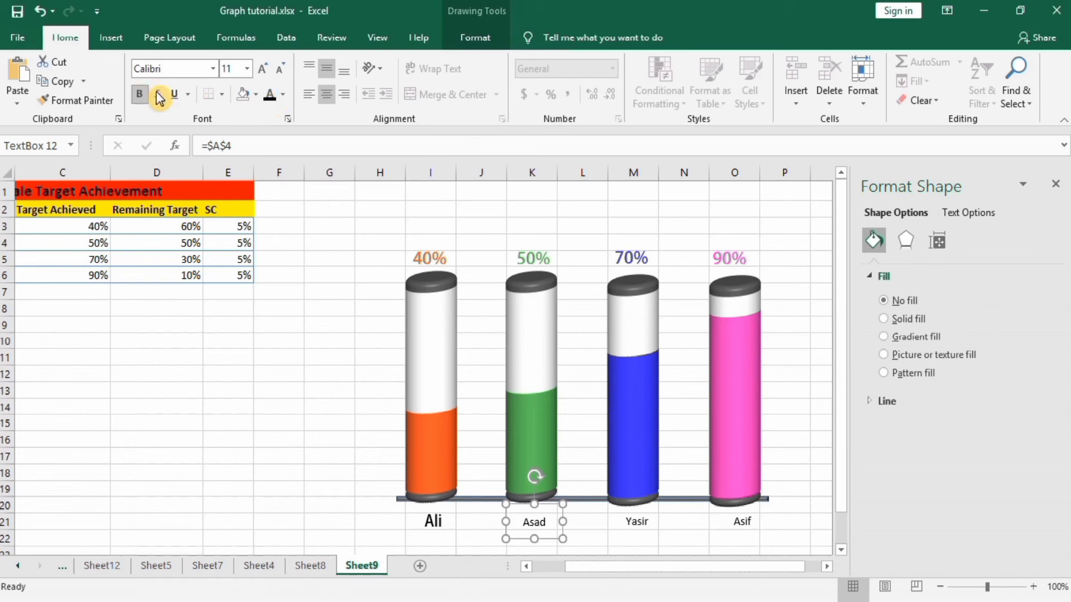
{"action": "left_click", "coordinate": [214, 69]}
{"action": "left_click_drag", "start_coordinate": [351, 158], "coordinate": [352, 103]}
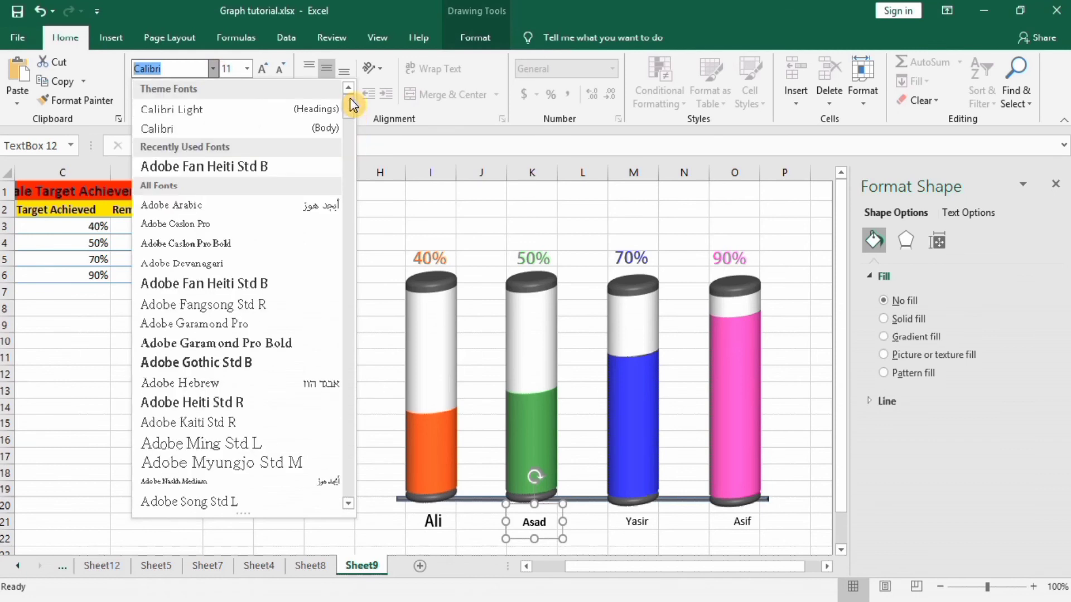
{"action": "left_click", "coordinate": [237, 166]}
{"action": "left_click", "coordinate": [246, 65]}
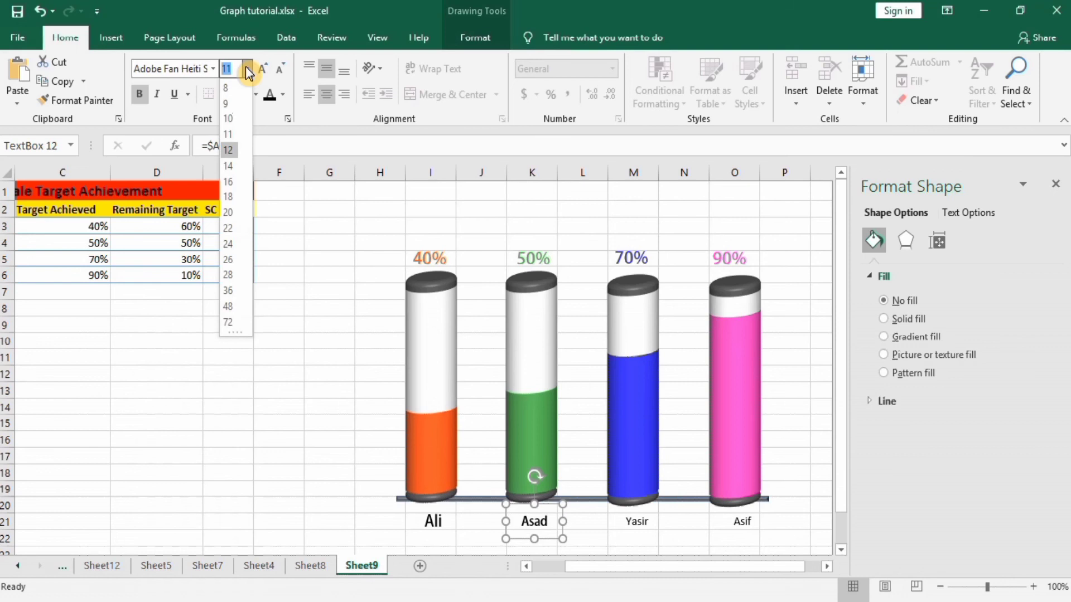
{"action": "left_click", "coordinate": [231, 184]}
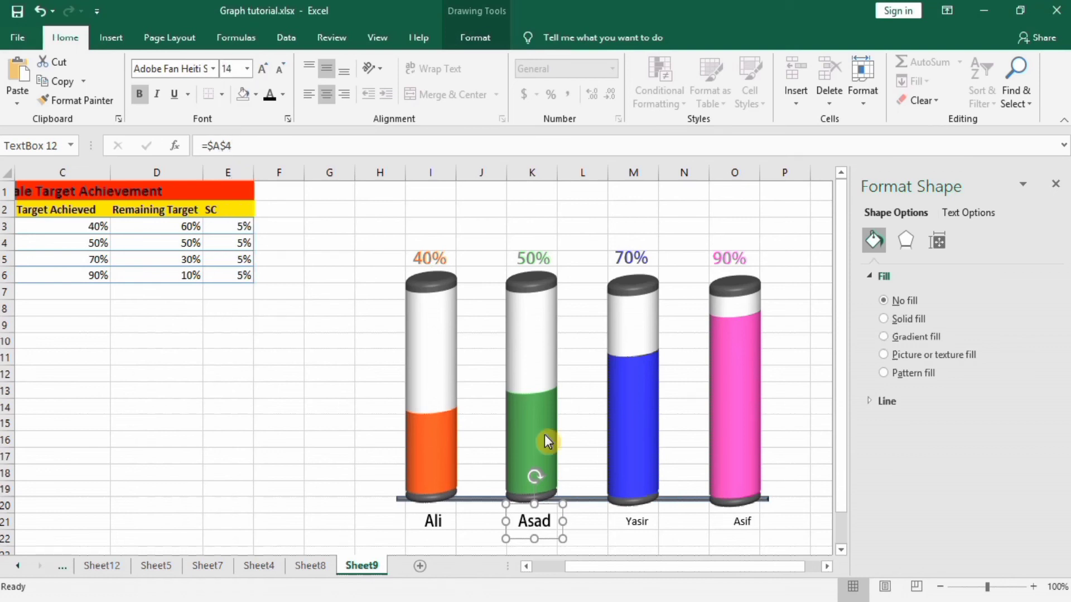
Format the name label below the blue cylinder as bold Adobe Fan Heiti Std B at size 14
{"action": "left_click", "coordinate": [633, 519]}
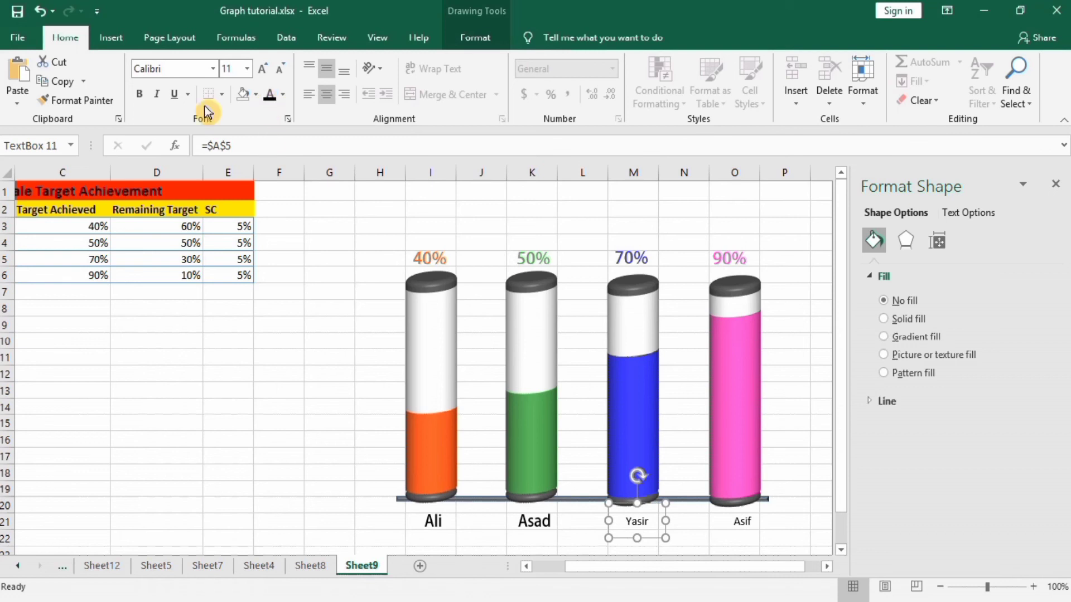
{"action": "left_click", "coordinate": [142, 96]}
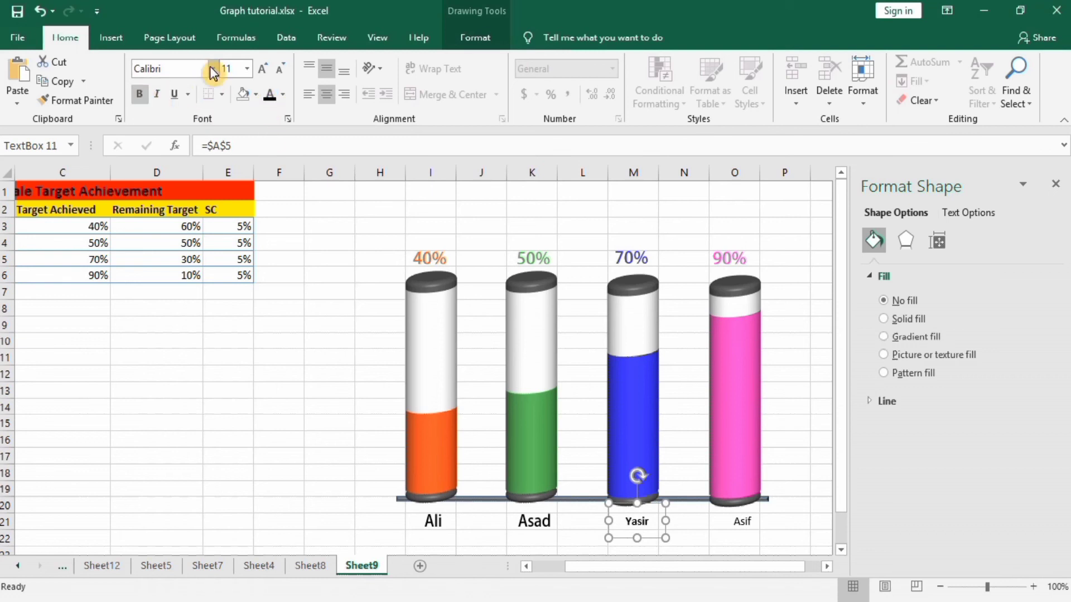
{"action": "left_click", "coordinate": [213, 70]}
{"action": "left_click_drag", "start_coordinate": [349, 155], "coordinate": [349, 92]}
{"action": "left_click", "coordinate": [274, 162]}
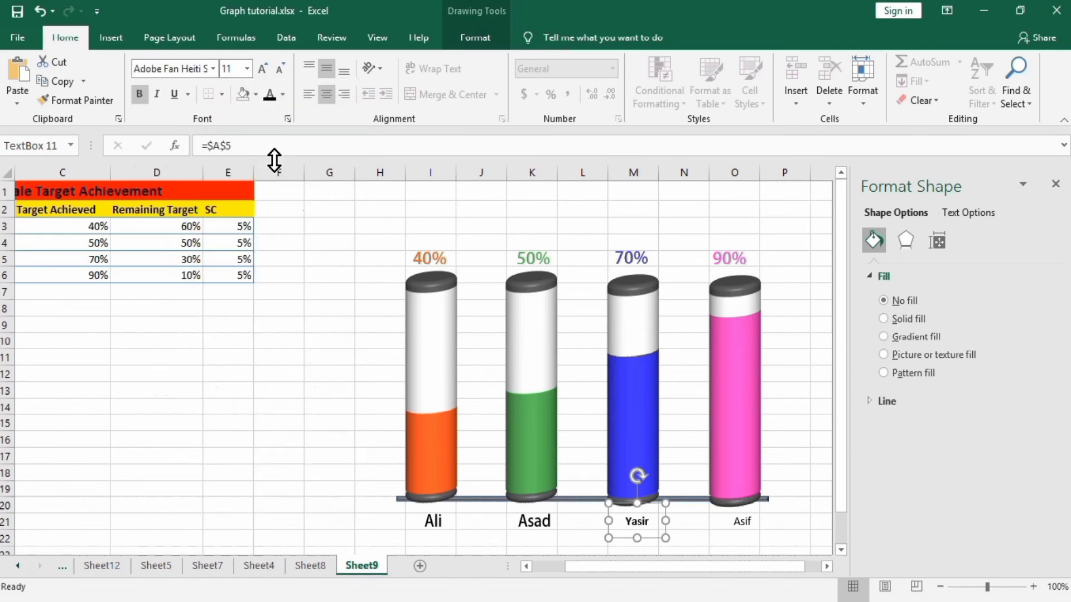
{"action": "left_click", "coordinate": [246, 68]}
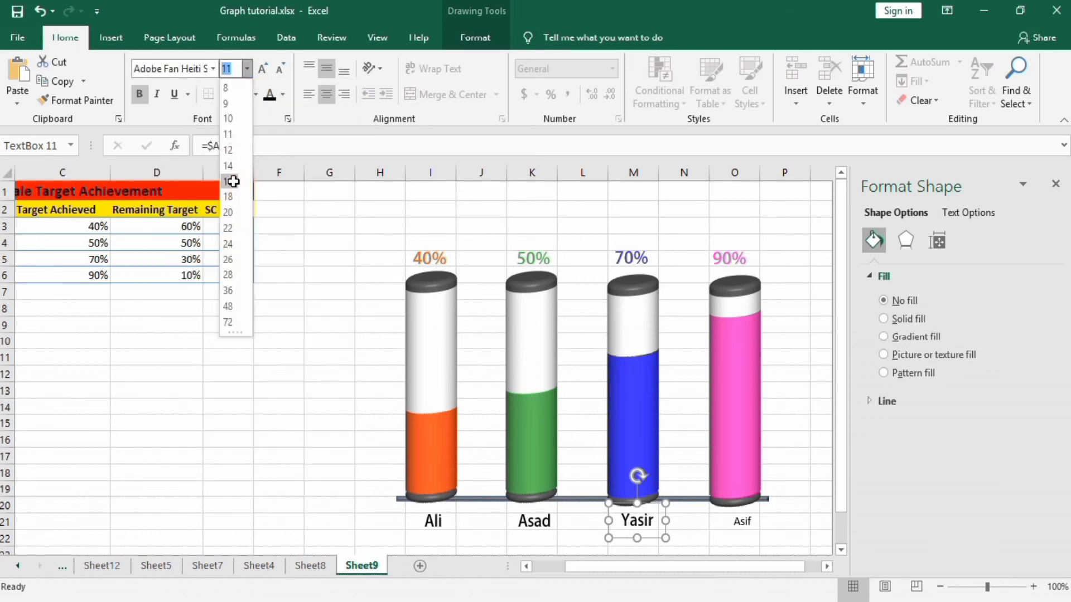
{"action": "left_click", "coordinate": [228, 166]}
Format the name label below the pink cylinder as bold Adobe Fan Heiti Std B at size 18
{"action": "left_click", "coordinate": [738, 527]}
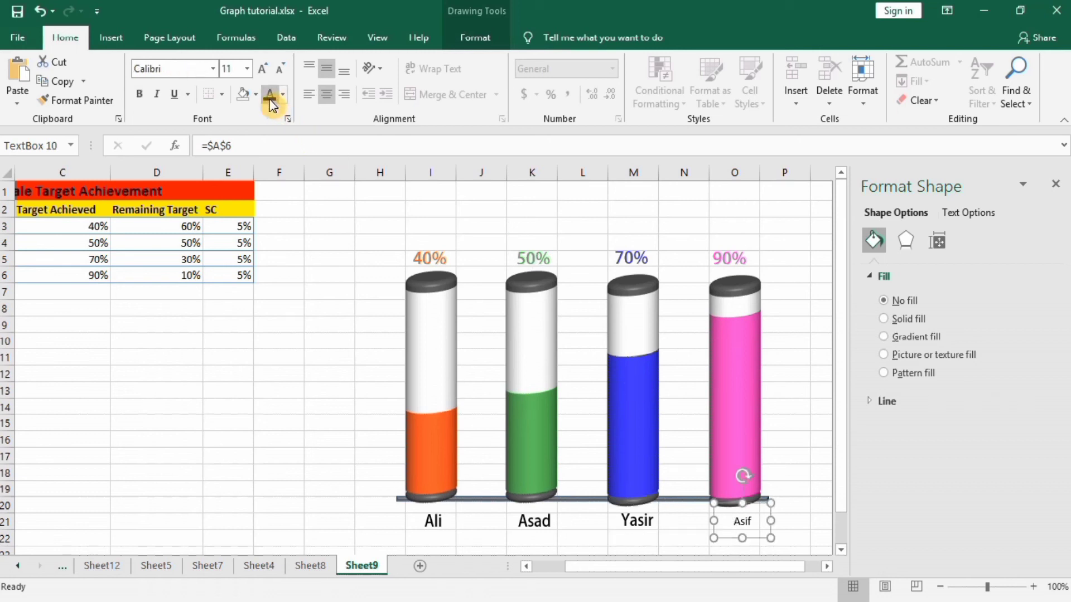
{"action": "left_click", "coordinate": [139, 93]}
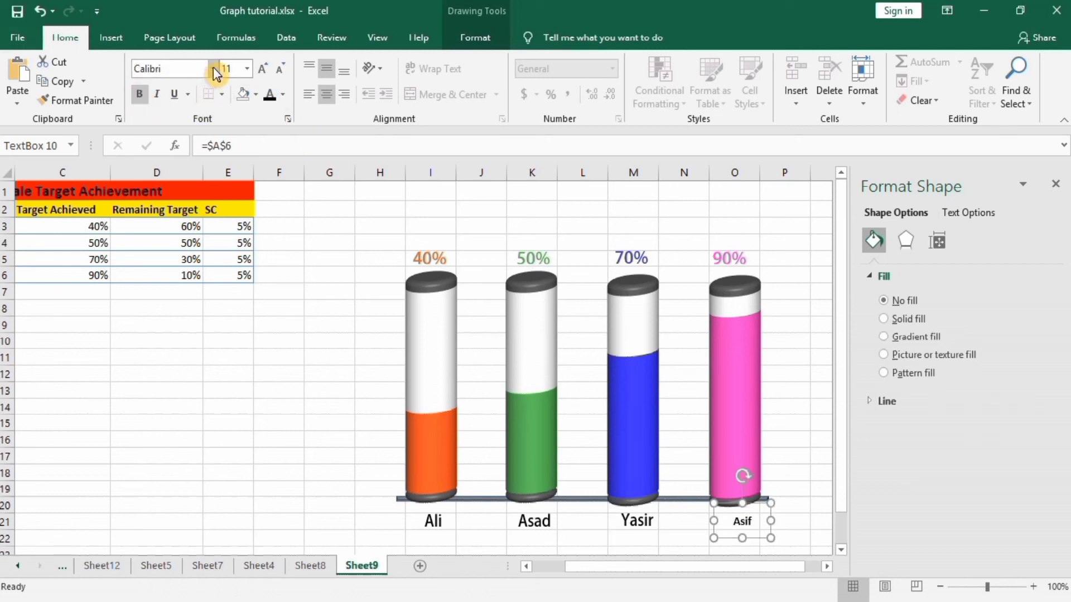
{"action": "left_click", "coordinate": [213, 68]}
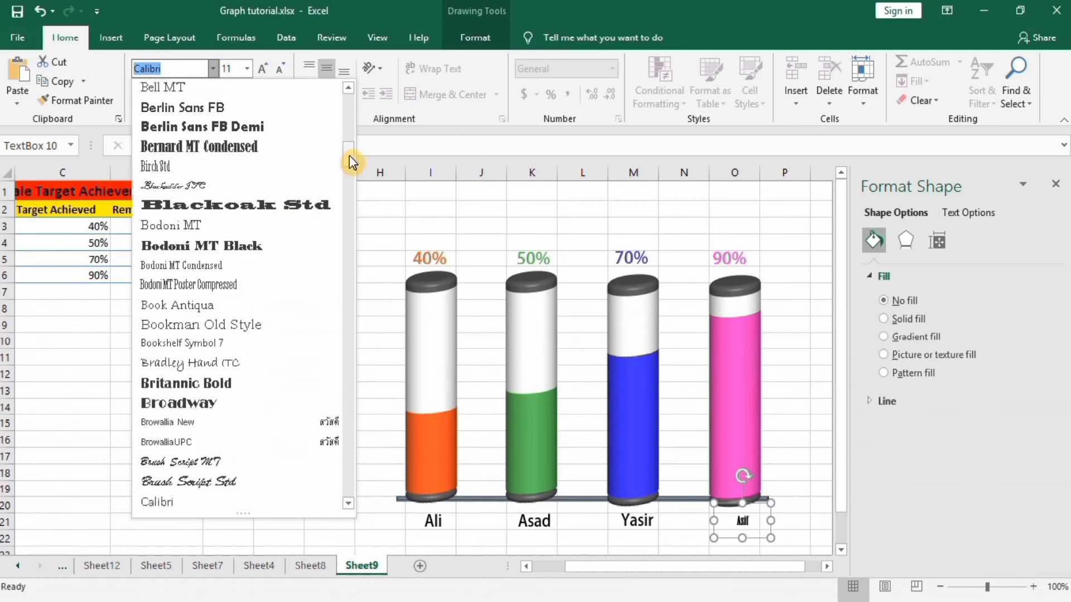
{"action": "left_click_drag", "start_coordinate": [350, 157], "coordinate": [351, 95]}
{"action": "left_click", "coordinate": [264, 169]}
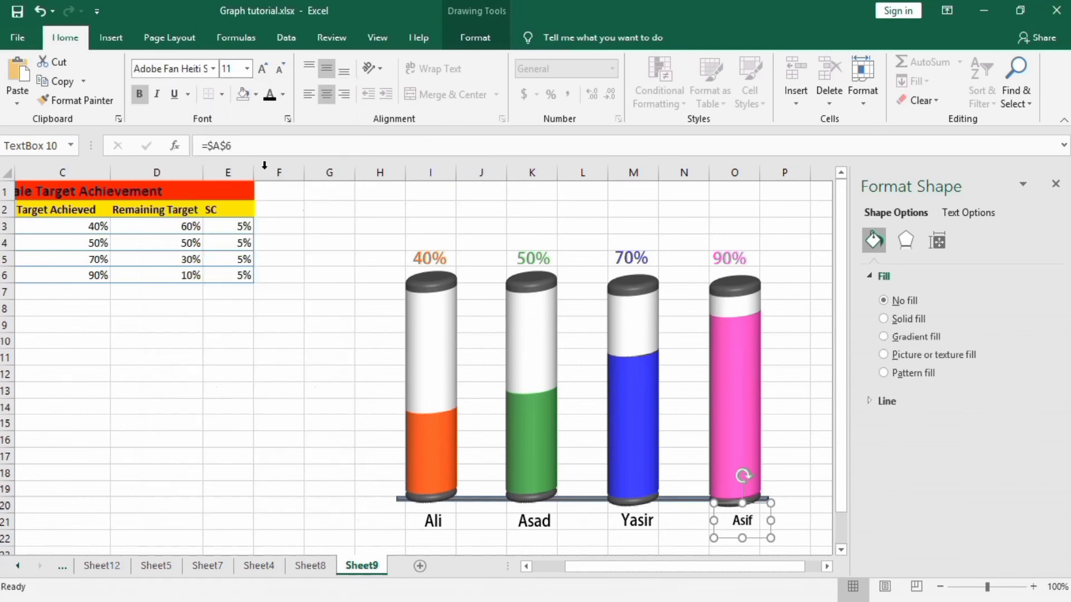
{"action": "left_click", "coordinate": [251, 66]}
{"action": "left_click", "coordinate": [232, 194]}
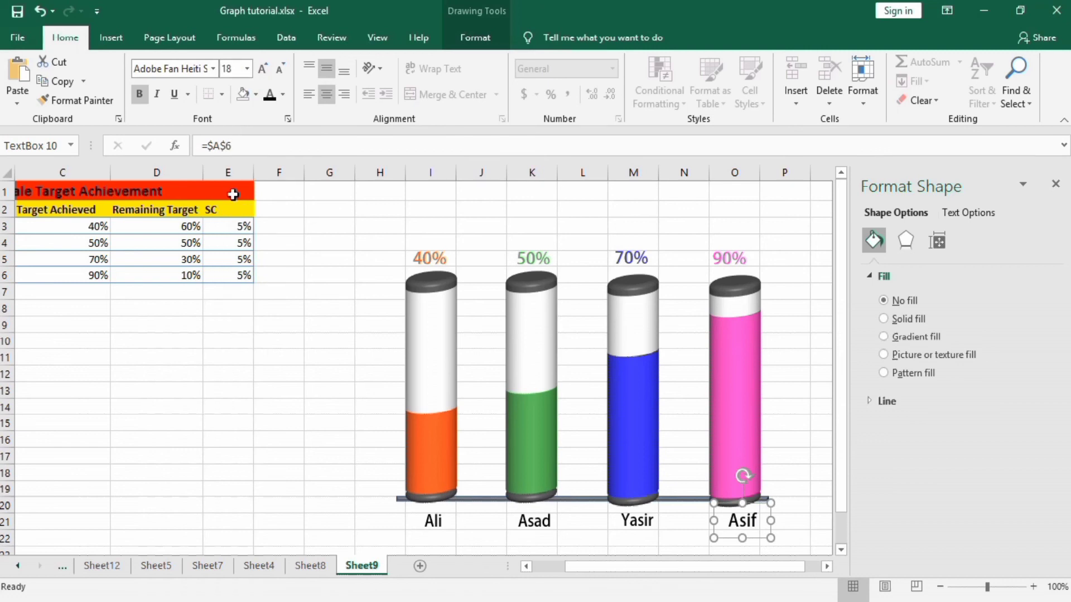
Move the four name labels slightly up so they sit closer beneath the base bar, centred under their cylinders
{"action": "left_click", "coordinate": [432, 519]}
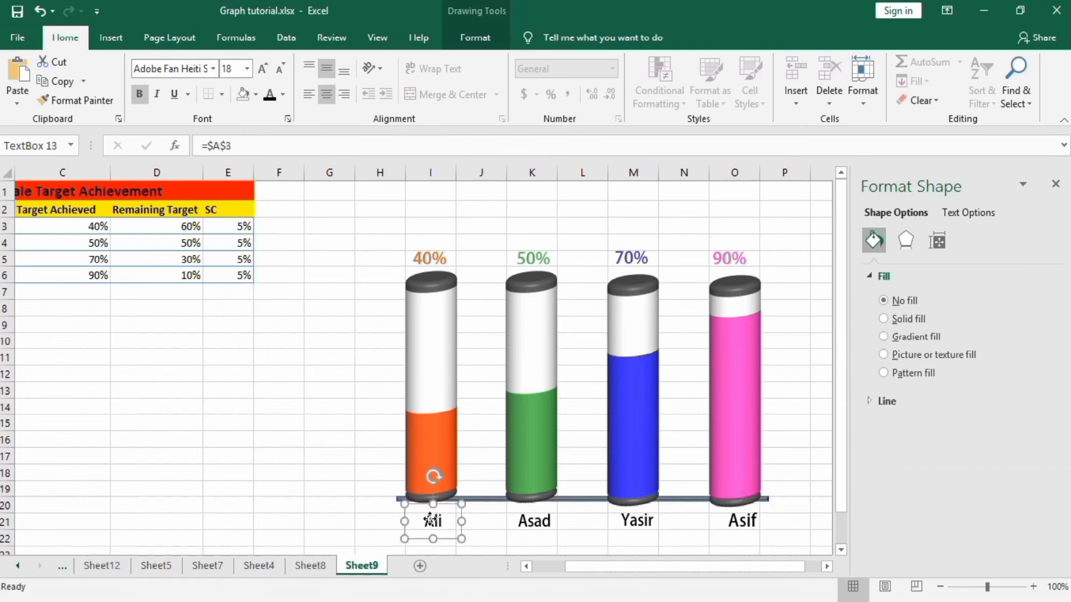
{"action": "left_click_drag", "start_coordinate": [415, 504], "coordinate": [412, 499]}
{"action": "left_click", "coordinate": [526, 517]}
{"action": "mouse_move", "coordinate": [527, 517]}
{"action": "left_mouse_down"}
{"action": "mouse_move", "coordinate": [524, 498]}
{"action": "mouse_move", "coordinate": [525, 509]}
{"action": "left_mouse_up"}
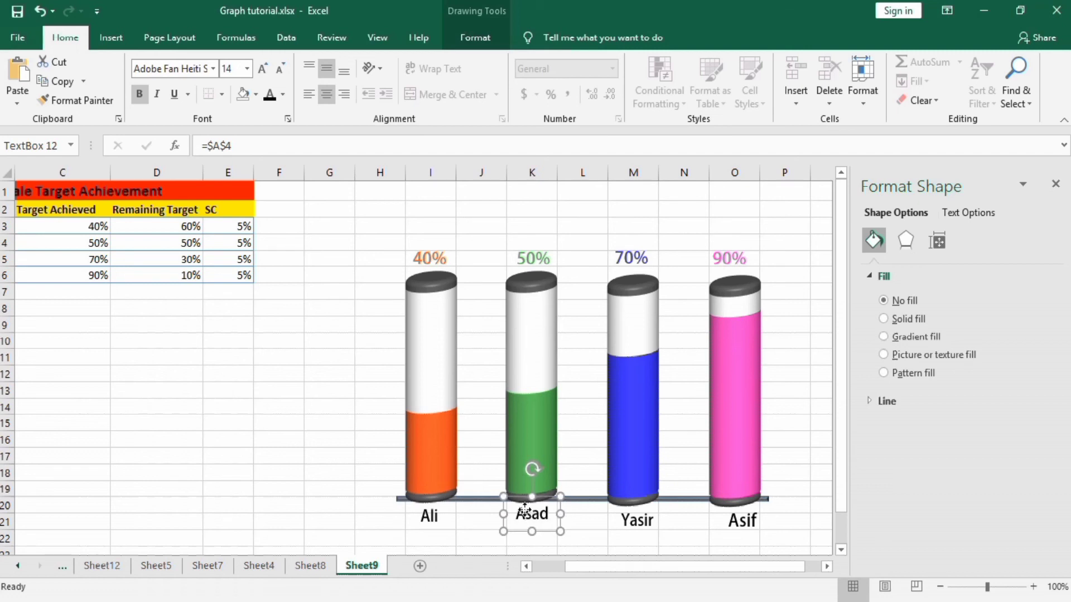
{"action": "left_click", "coordinate": [639, 521]}
{"action": "left_click_drag", "start_coordinate": [619, 502], "coordinate": [619, 498]}
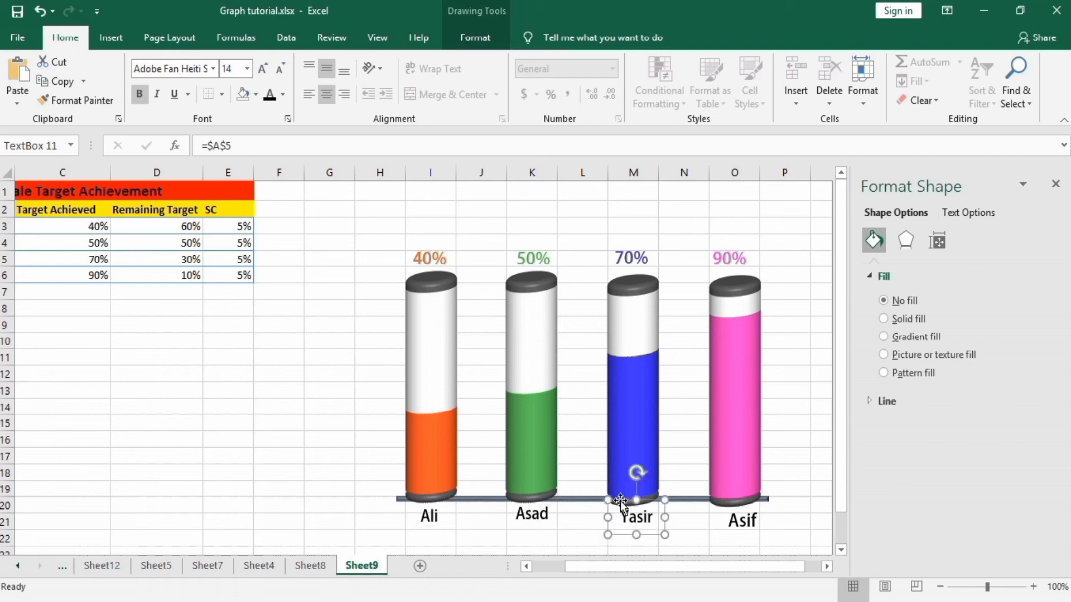
{"action": "left_click", "coordinate": [733, 516]}
{"action": "left_click_drag", "start_coordinate": [726, 503], "coordinate": [722, 501]}
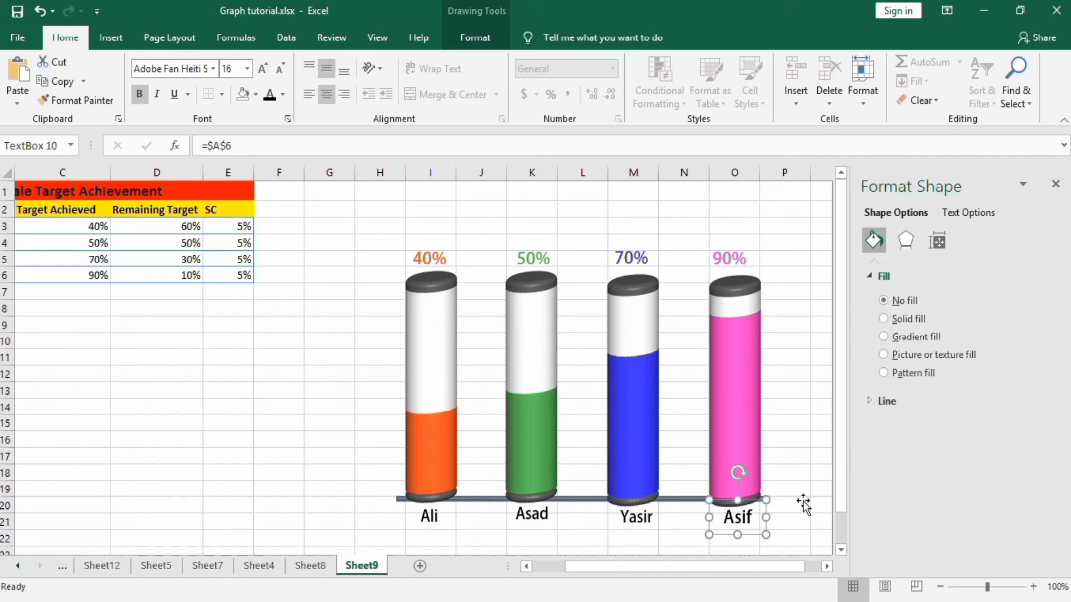
{"action": "left_click", "coordinate": [800, 541]}
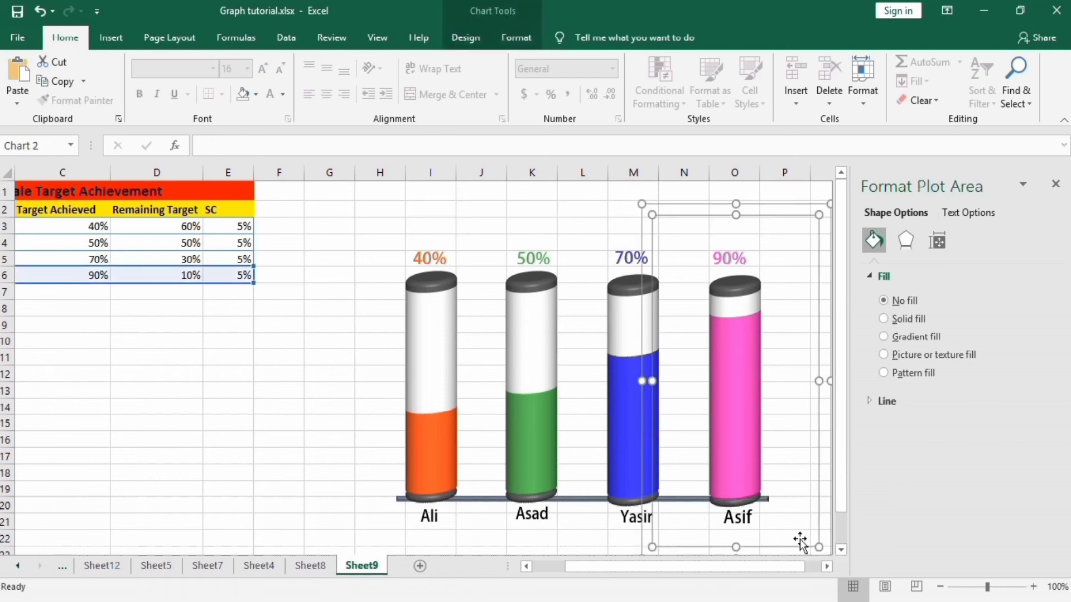
{"action": "left_click", "coordinate": [295, 372]}
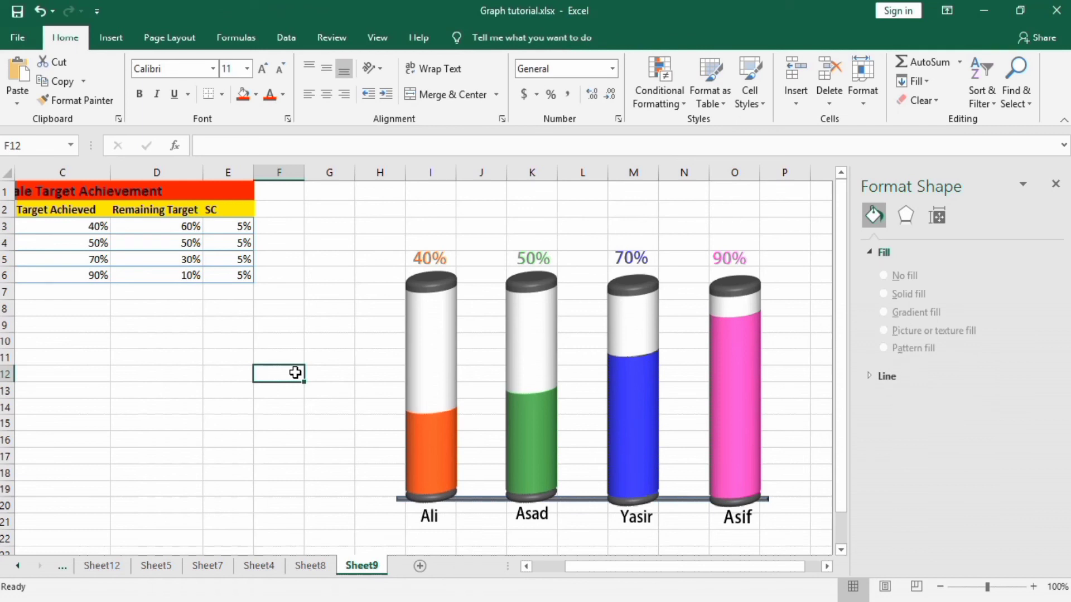
Group the four cylinder charts with their percentage labels above and name labels below into a single object
{"action": "left_click", "coordinate": [435, 259]}
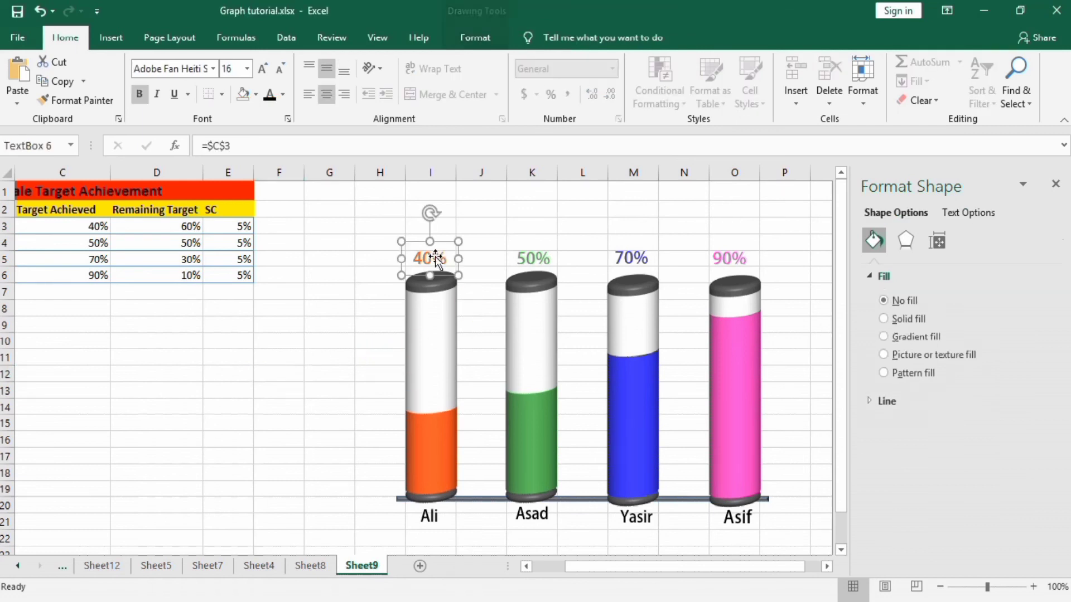
{"action": "left_click", "coordinate": [433, 310], "text": "ctrl"}
{"action": "left_click", "coordinate": [537, 318], "text": "ctrl"}
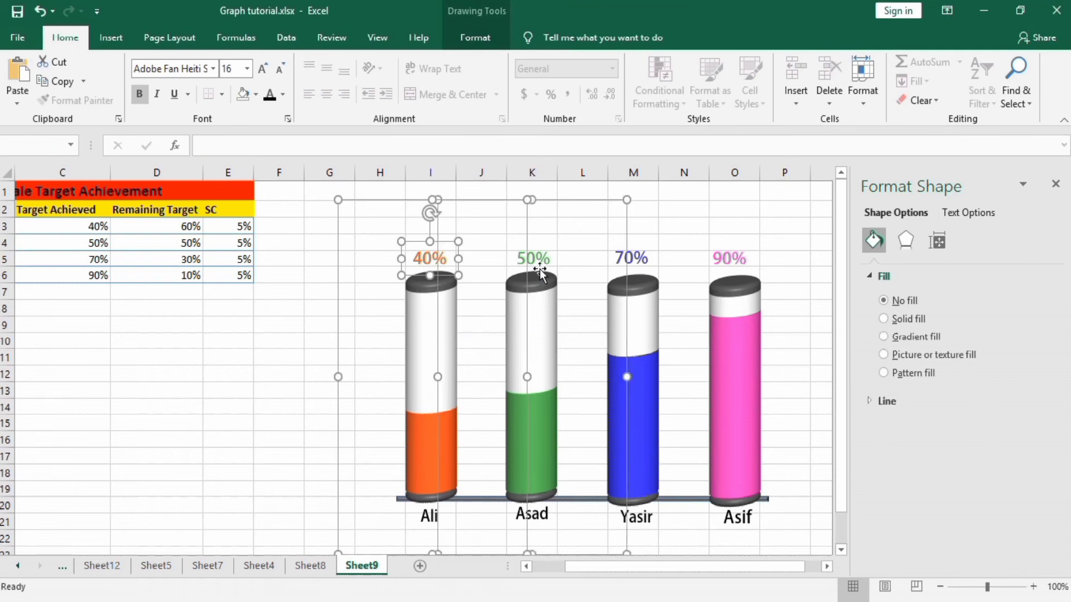
{"action": "left_click", "coordinate": [540, 256], "text": "ctrl"}
{"action": "left_click", "coordinate": [643, 313], "text": "ctrl"}
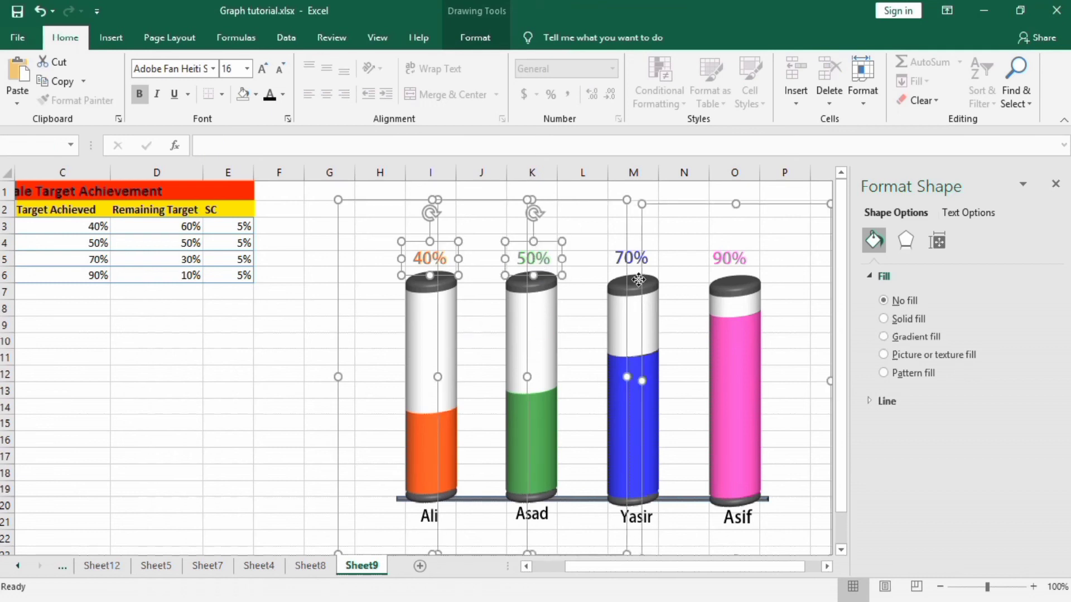
{"action": "left_click", "coordinate": [635, 260], "text": "ctrl"}
{"action": "left_click", "coordinate": [729, 343], "text": "ctrl"}
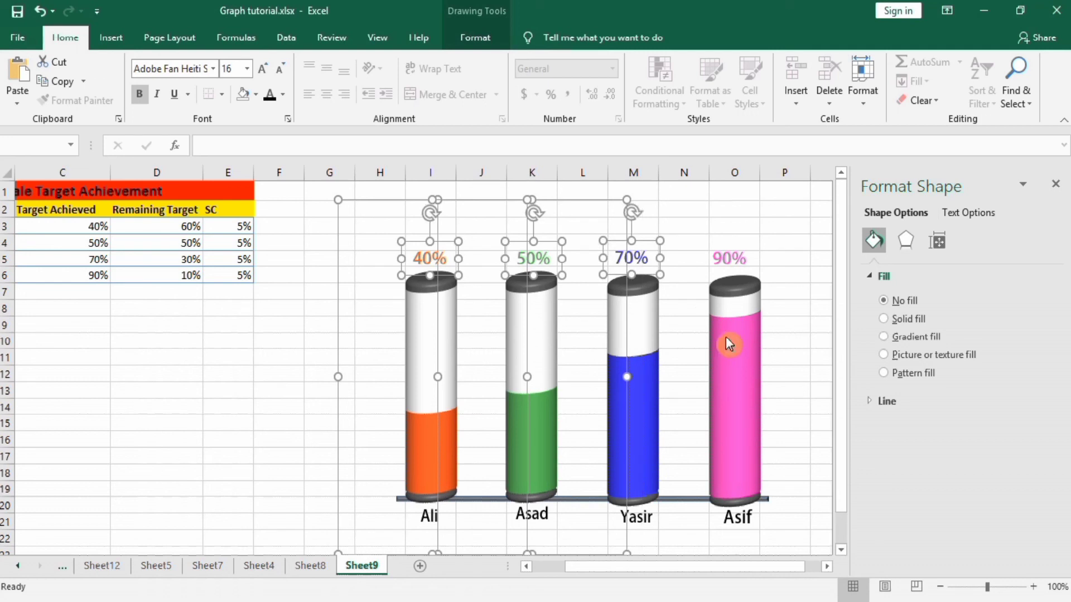
{"action": "left_click", "coordinate": [726, 261], "text": "ctrl"}
{"action": "left_click", "coordinate": [732, 326], "text": "ctrl"}
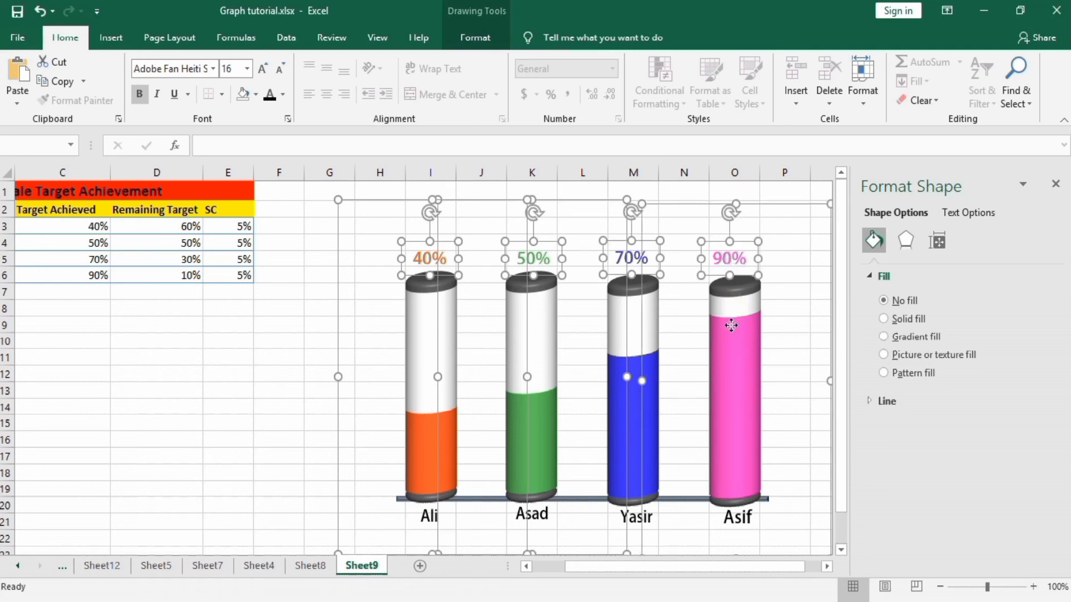
{"action": "left_click", "coordinate": [422, 515], "text": "ctrl"}
{"action": "left_click", "coordinate": [631, 524], "text": "ctrl"}
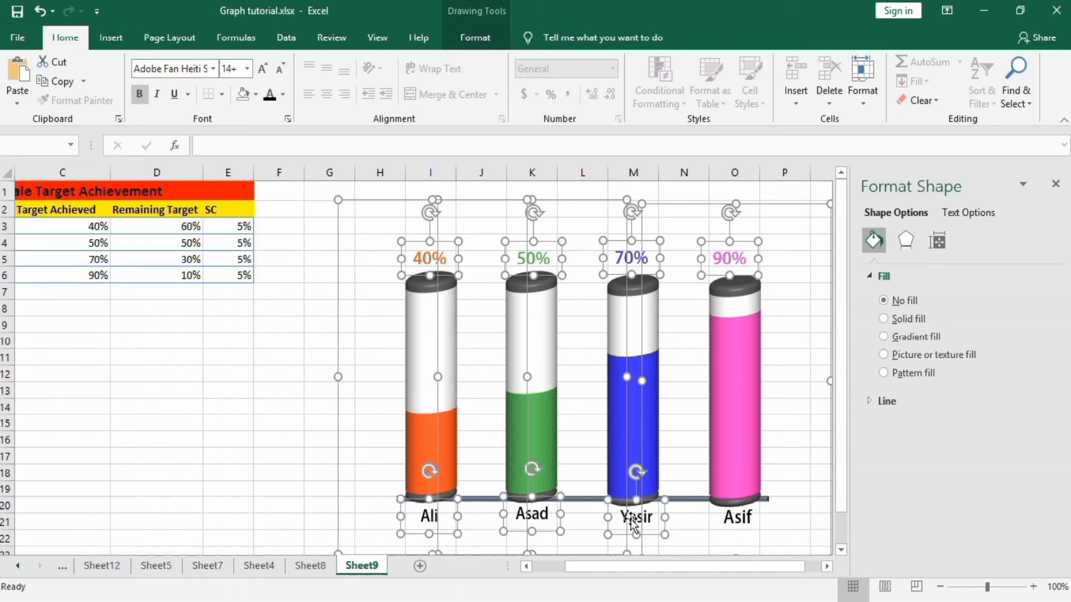
{"action": "left_click", "coordinate": [733, 517], "text": "ctrl"}
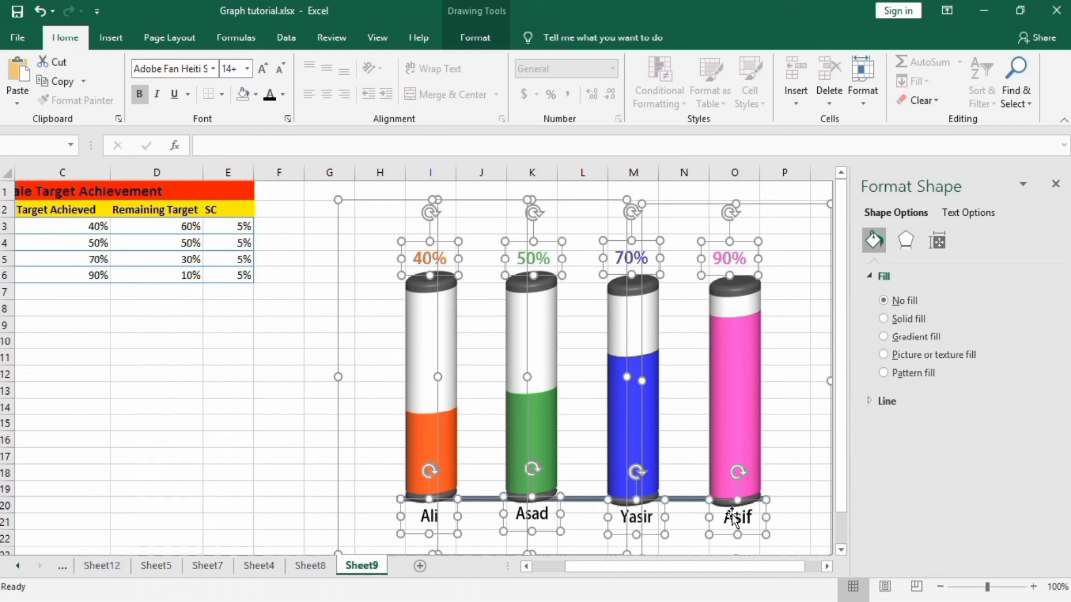
{"action": "right_click", "coordinate": [652, 388]}
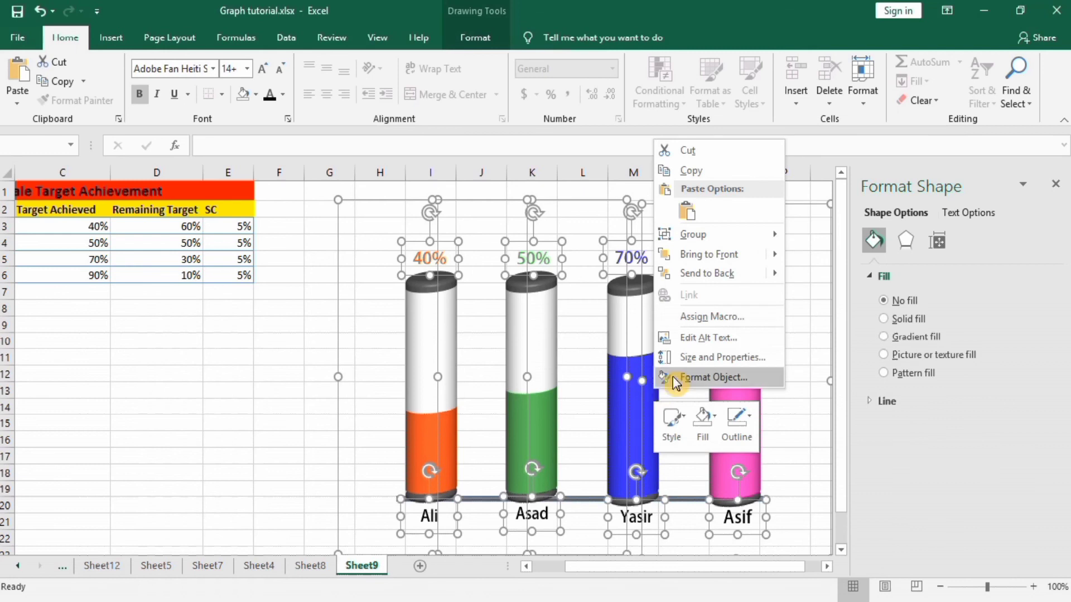
{"action": "mouse_move", "coordinate": [700, 239]}
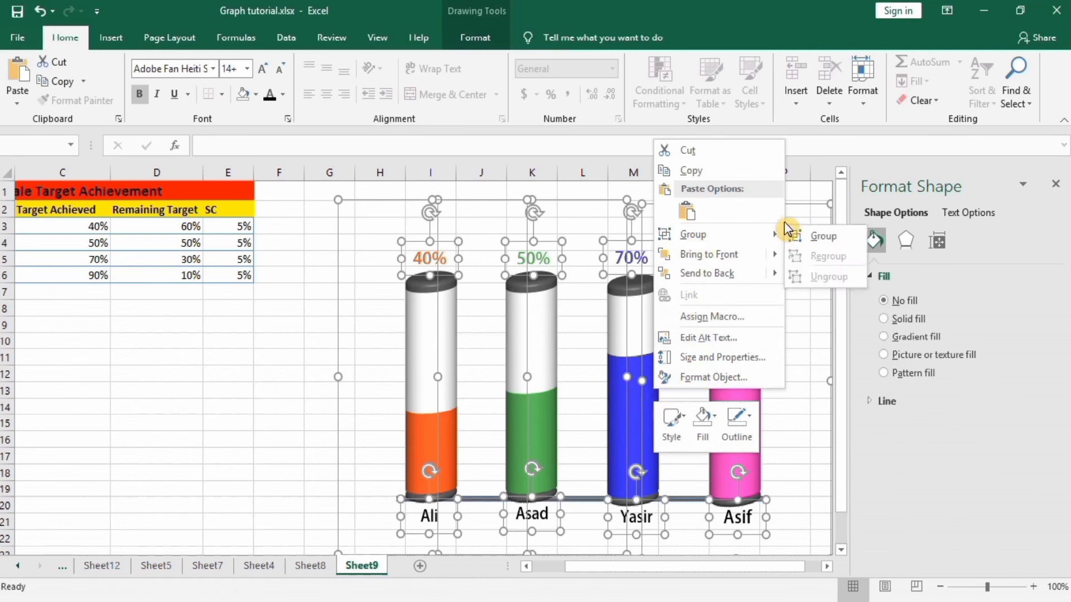
{"action": "left_click", "coordinate": [816, 237]}
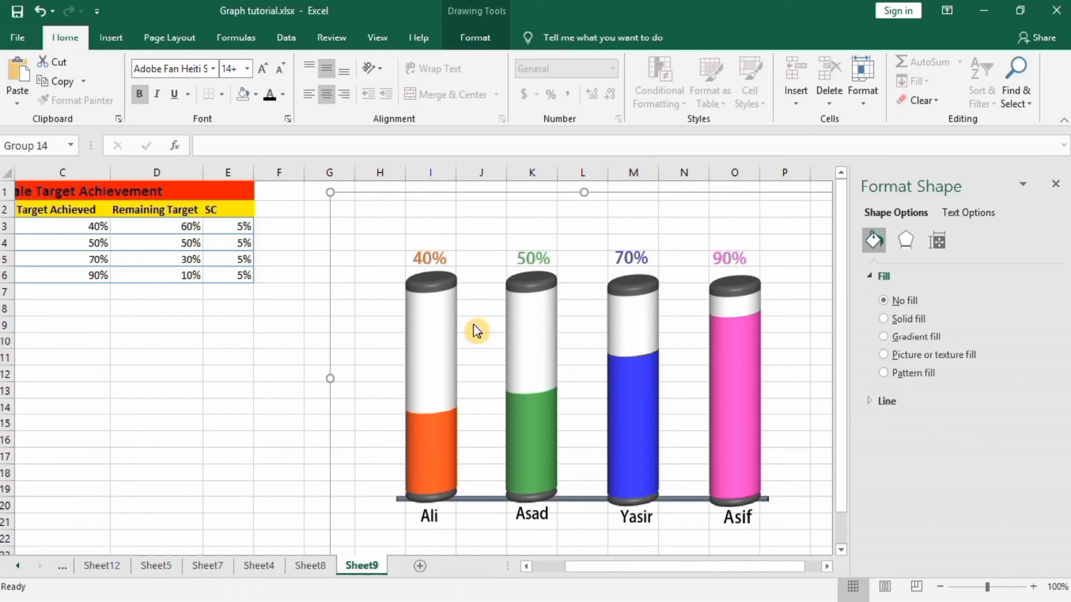
{"action": "left_click", "coordinate": [278, 369]}
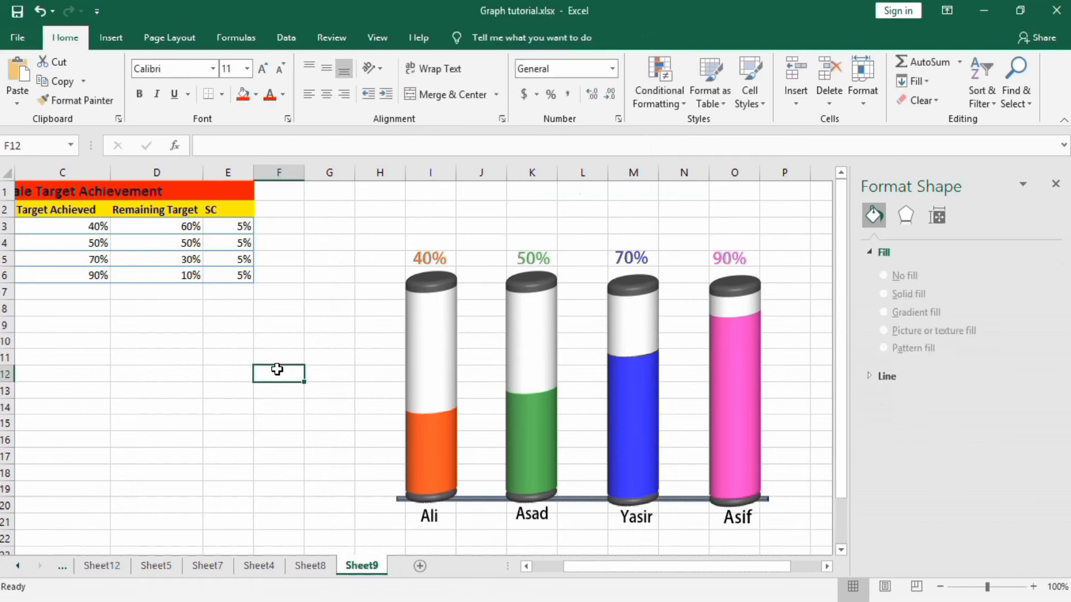
{"action": "left_click", "coordinate": [276, 356]}
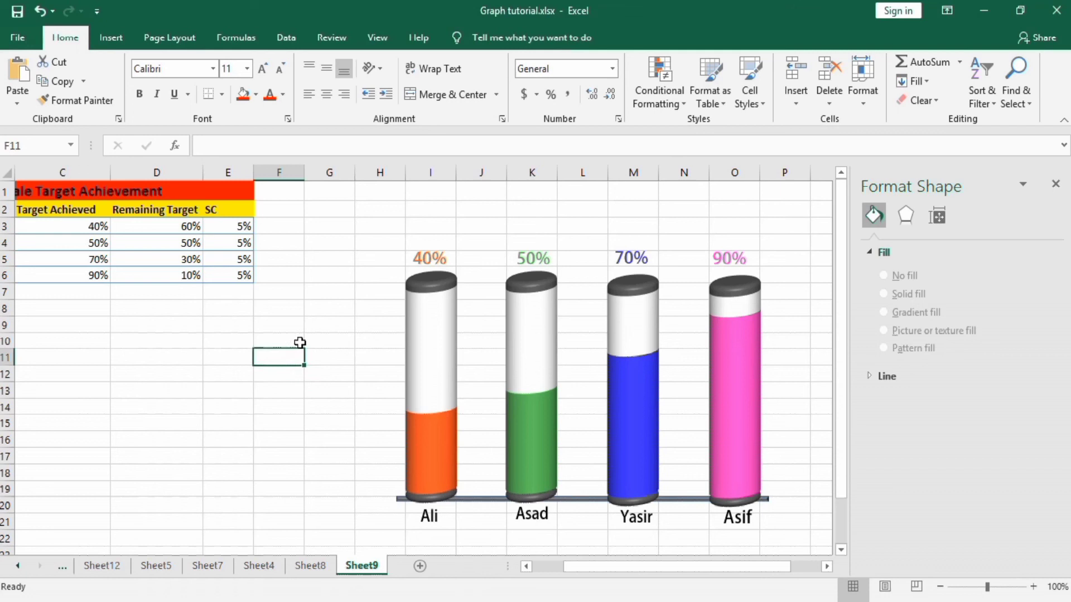
Draw a rounded rectangle about 5.26" wide and 4.07" high that covers all four cylinders and their labels
{"action": "left_click", "coordinate": [116, 38]}
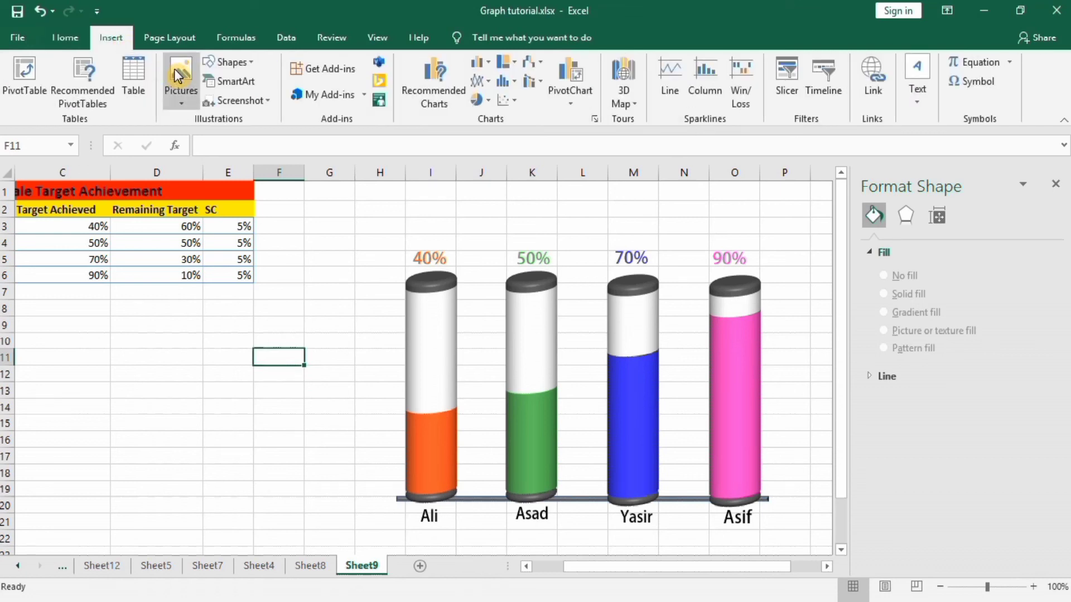
{"action": "left_click", "coordinate": [252, 63]}
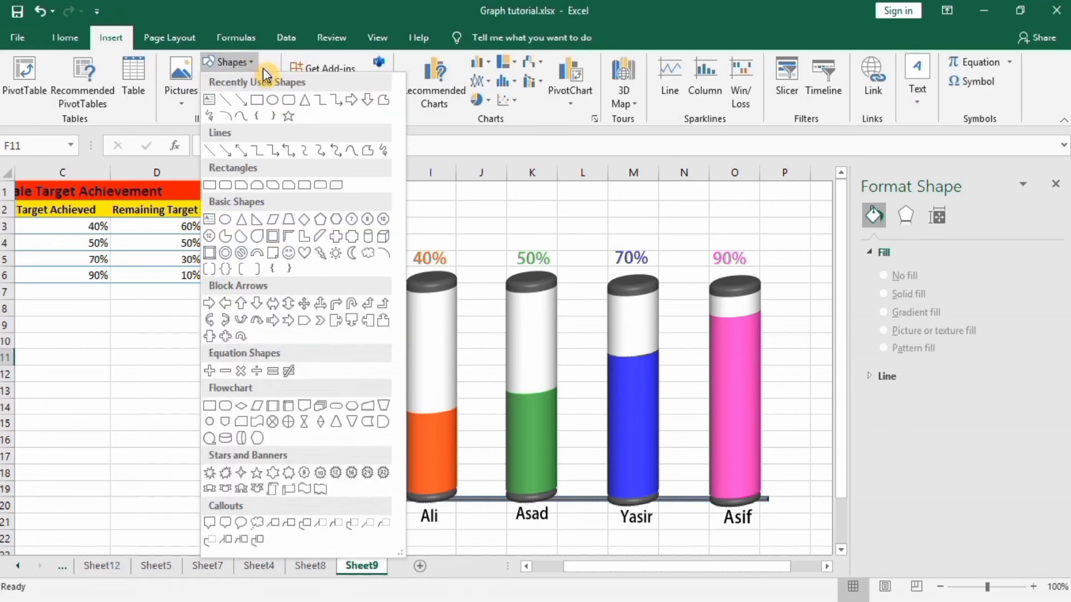
{"action": "left_click", "coordinate": [226, 185]}
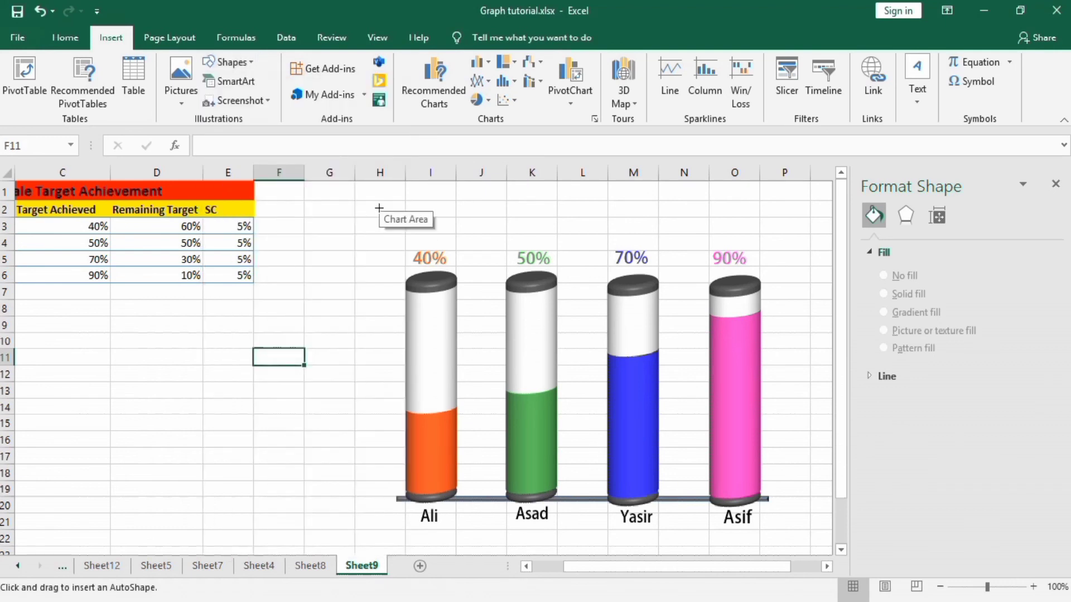
{"action": "left_click_drag", "start_coordinate": [391, 214], "coordinate": [785, 436]}
{"action": "left_click_drag", "start_coordinate": [841, 383], "coordinate": [838, 317]}
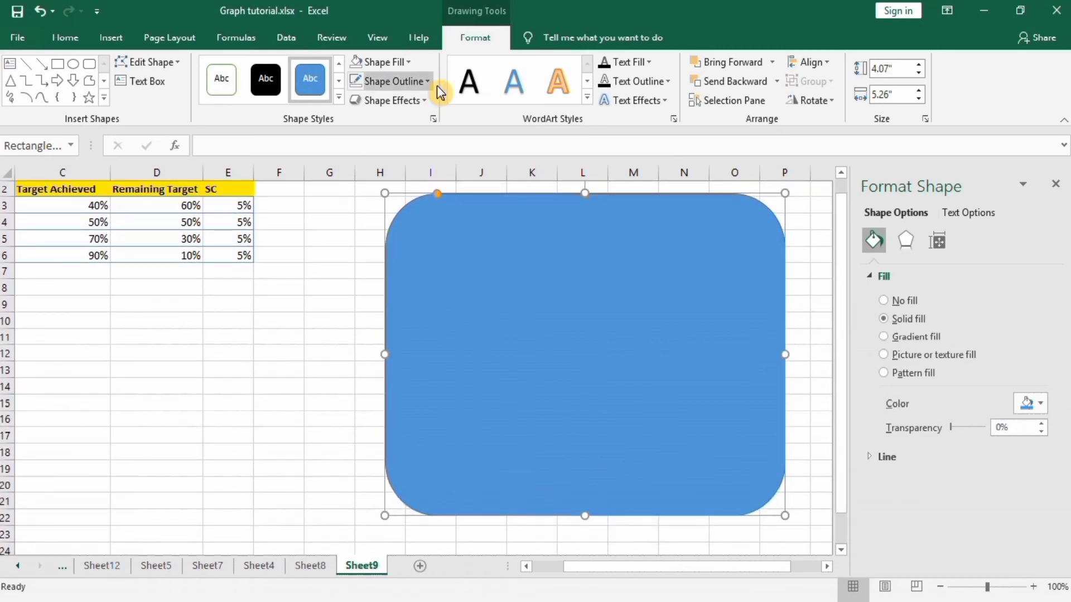
Give the rounded rectangle a white fill and a red outline
{"action": "left_click", "coordinate": [410, 62]}
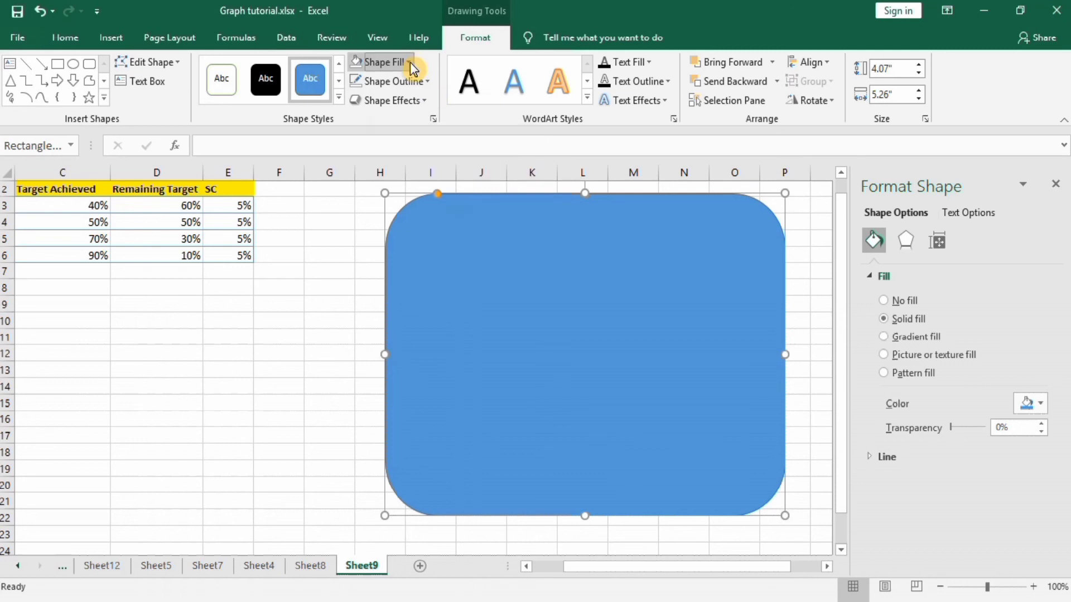
{"action": "left_click", "coordinate": [356, 117]}
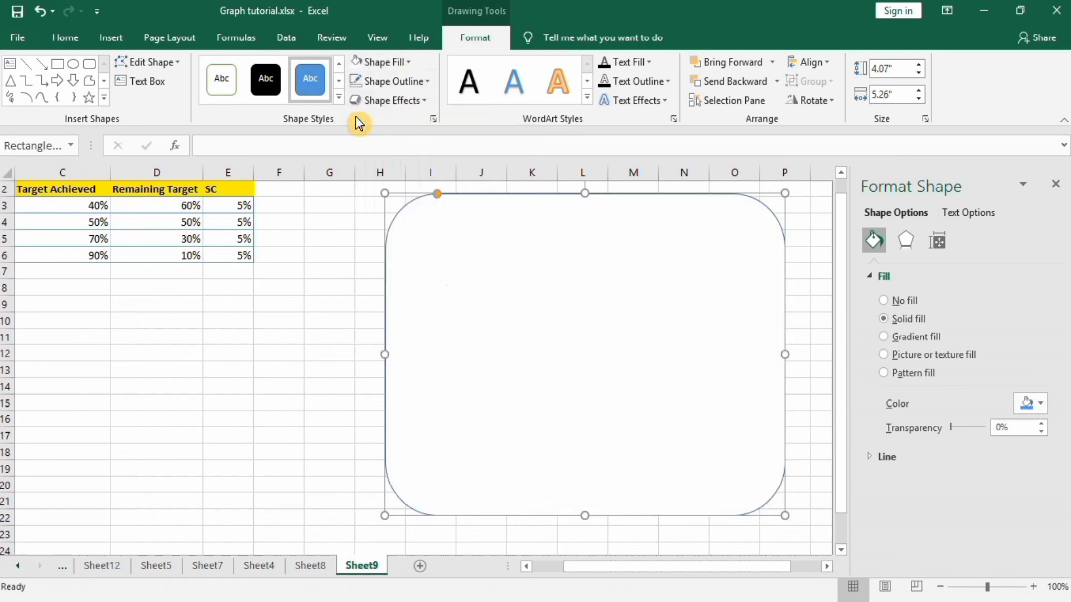
{"action": "left_click", "coordinate": [427, 82]}
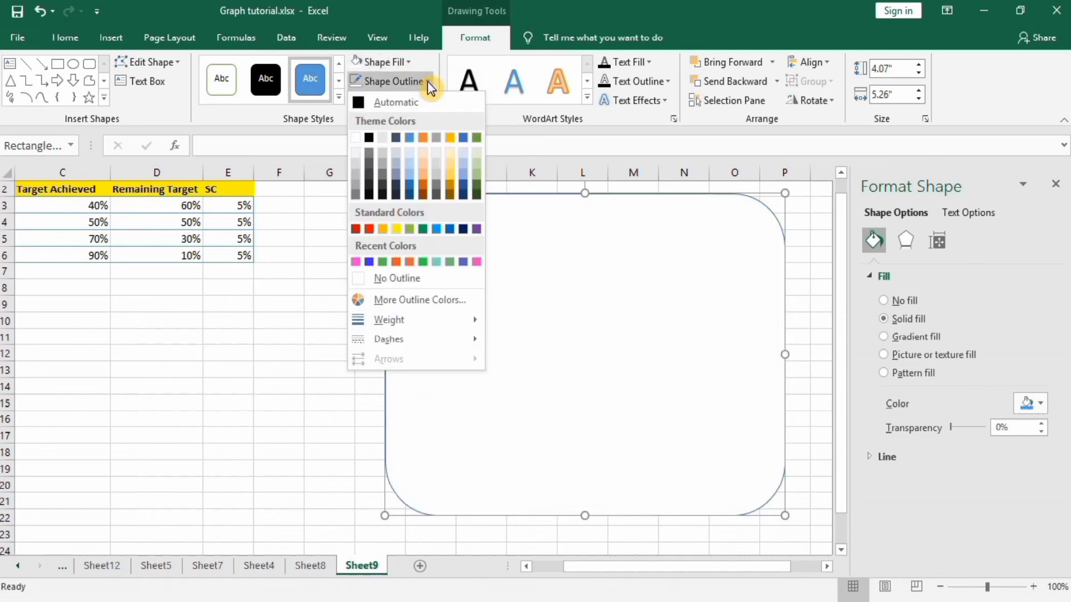
{"action": "left_click", "coordinate": [370, 230]}
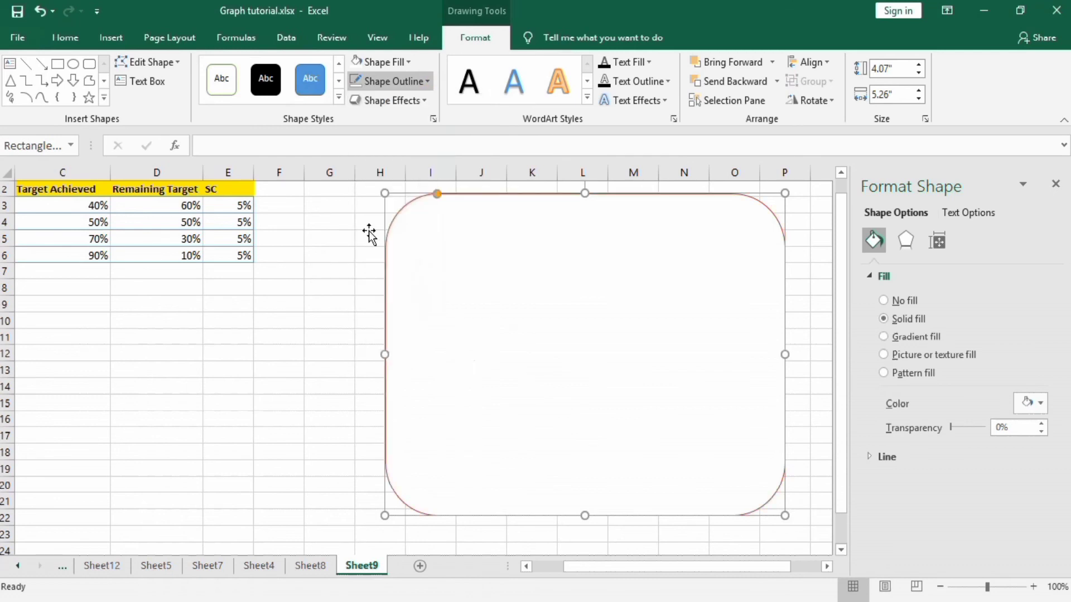
Apply an inner top-left shadow effect to the rounded rectangle
{"action": "left_click", "coordinate": [427, 102]}
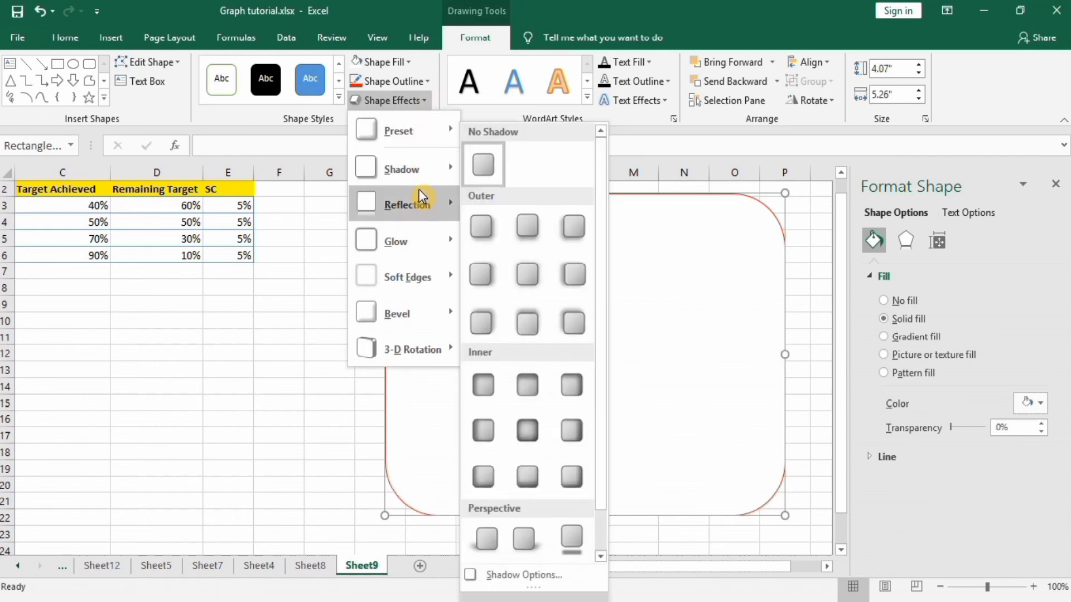
{"action": "mouse_move", "coordinate": [434, 169]}
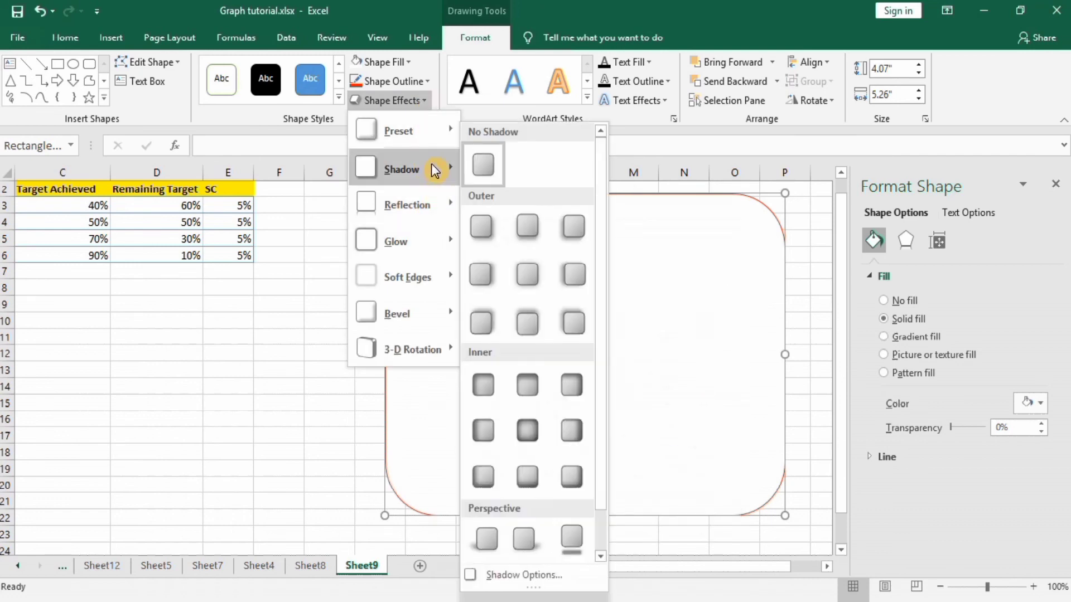
{"action": "mouse_move", "coordinate": [437, 215]}
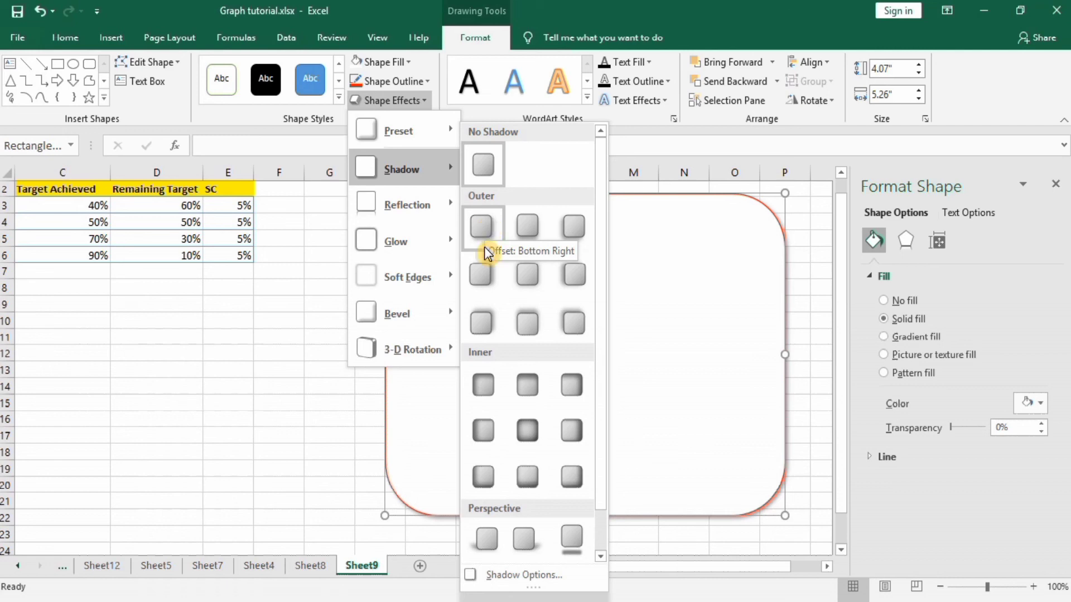
{"action": "left_click", "coordinate": [483, 385]}
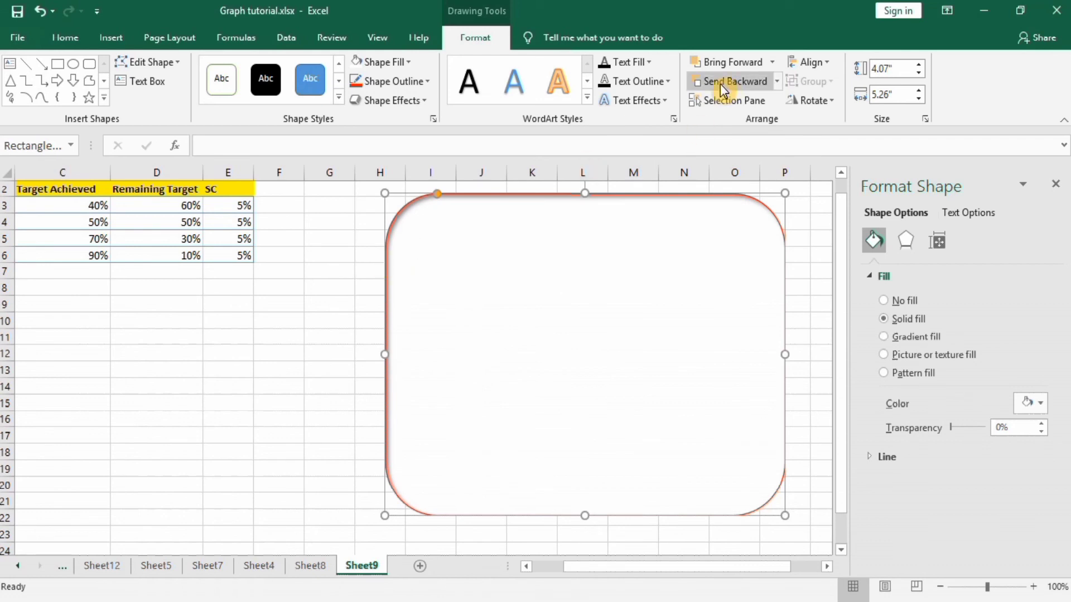
Send the rounded rectangle to the back so it frames the grouped cylinder charts from behind
{"action": "left_click", "coordinate": [752, 85]}
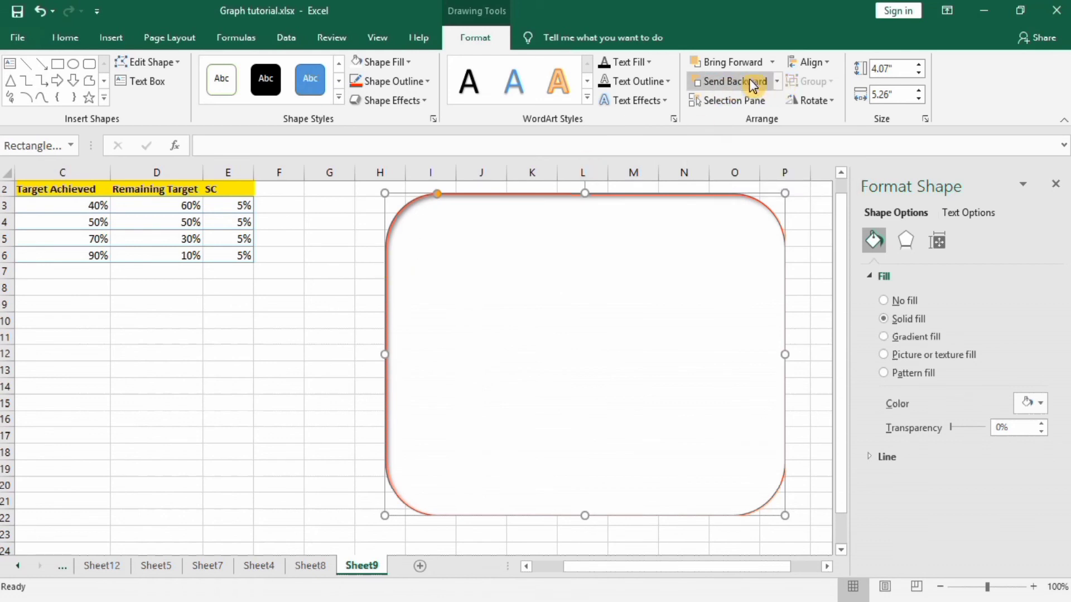
{"action": "left_click", "coordinate": [762, 84]}
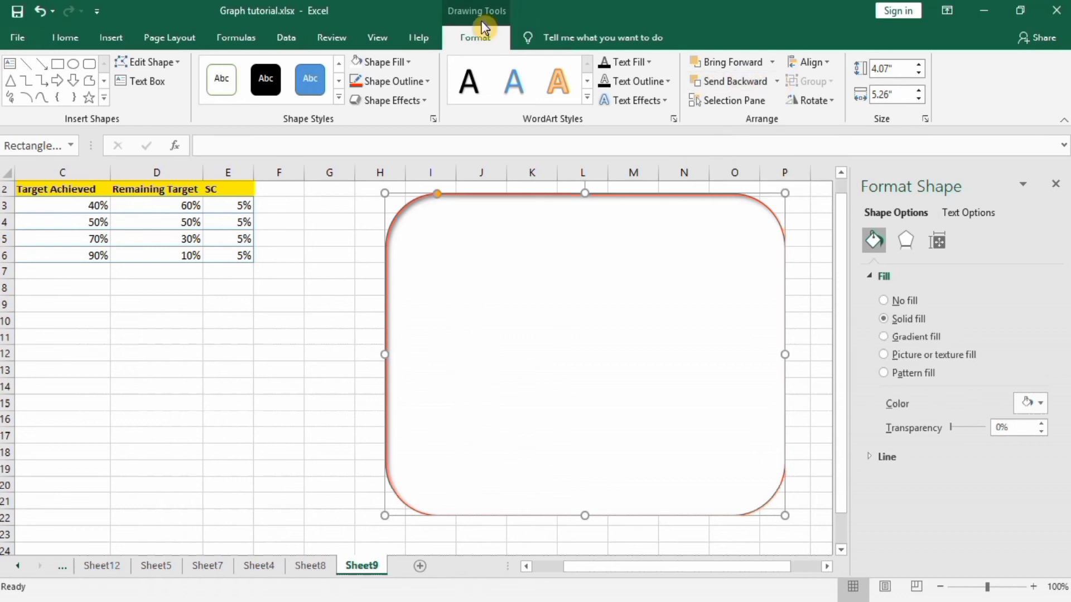
{"action": "left_click", "coordinate": [778, 83]}
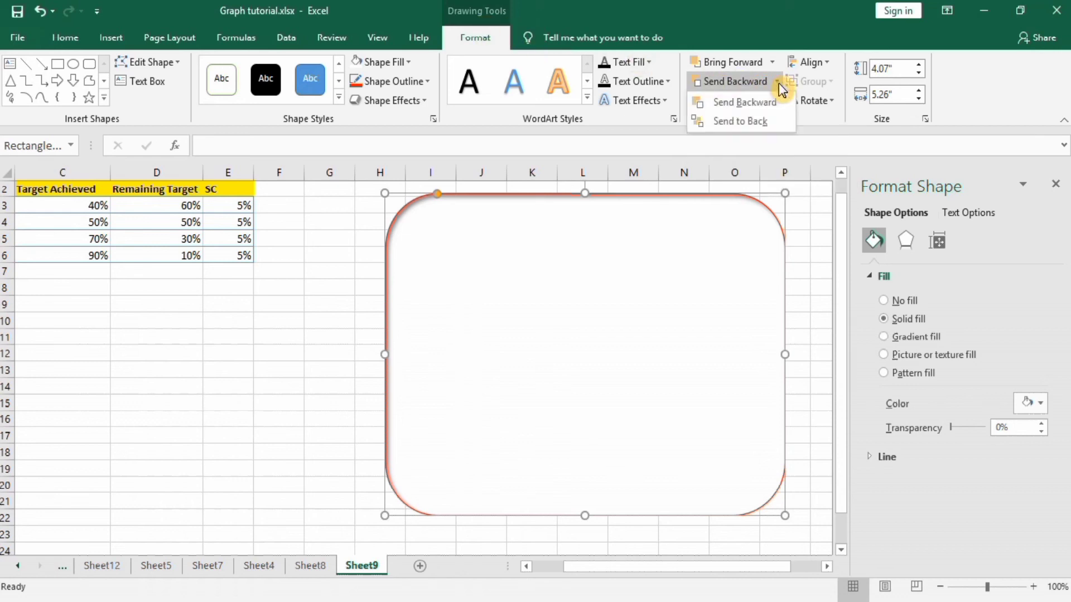
{"action": "left_click", "coordinate": [741, 123]}
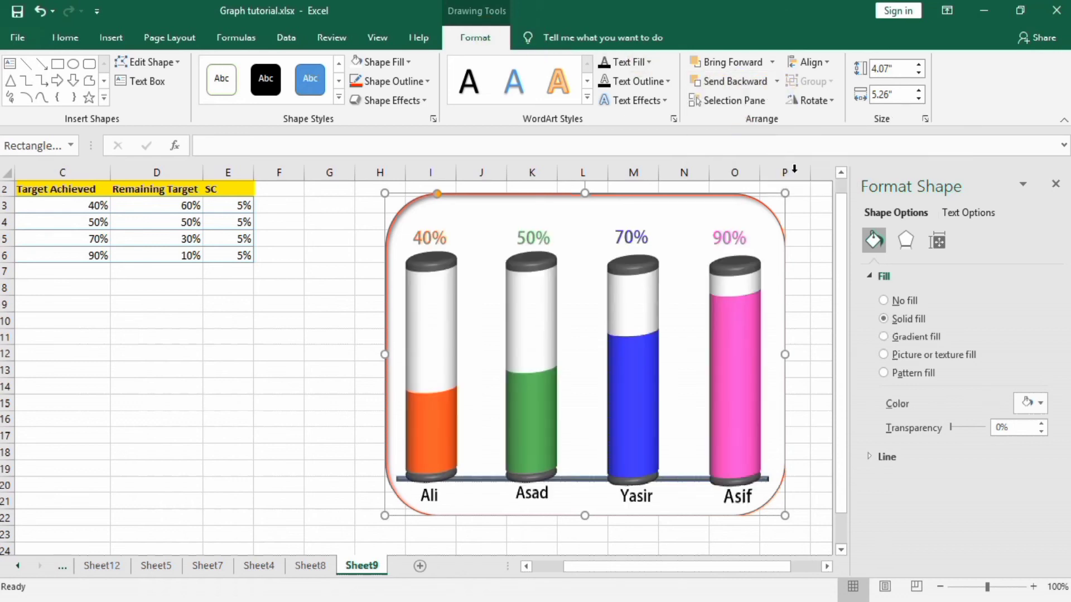
{"action": "left_click", "coordinate": [815, 268]}
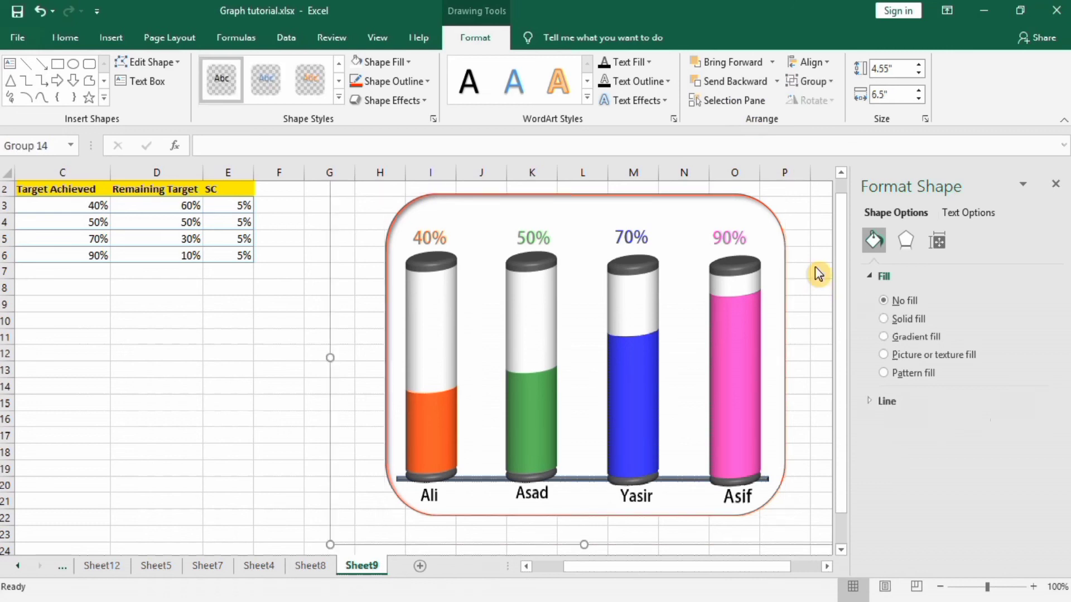
{"action": "left_click", "coordinate": [271, 367]}
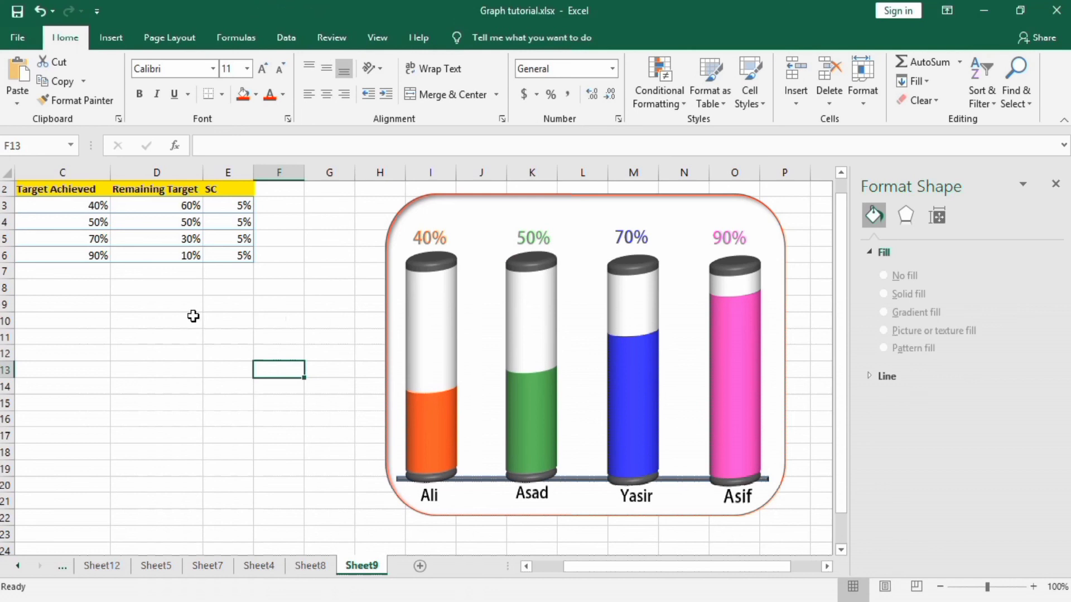
Set the Target Achieved value in cell C3 to 70% to test the orange cylinder and its linked label
{"action": "left_click_drag", "start_coordinate": [595, 563], "coordinate": [572, 567]}
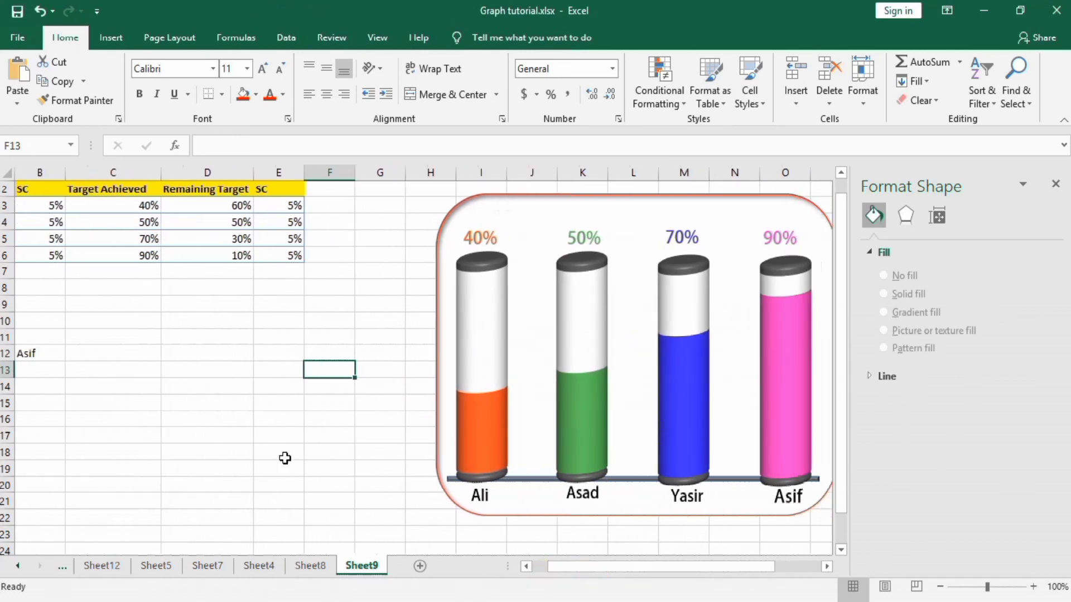
{"action": "left_click", "coordinate": [146, 210]}
{"action": "key", "text": "ctrl+Down"}
{"action": "double_click", "coordinate": [144, 206]}
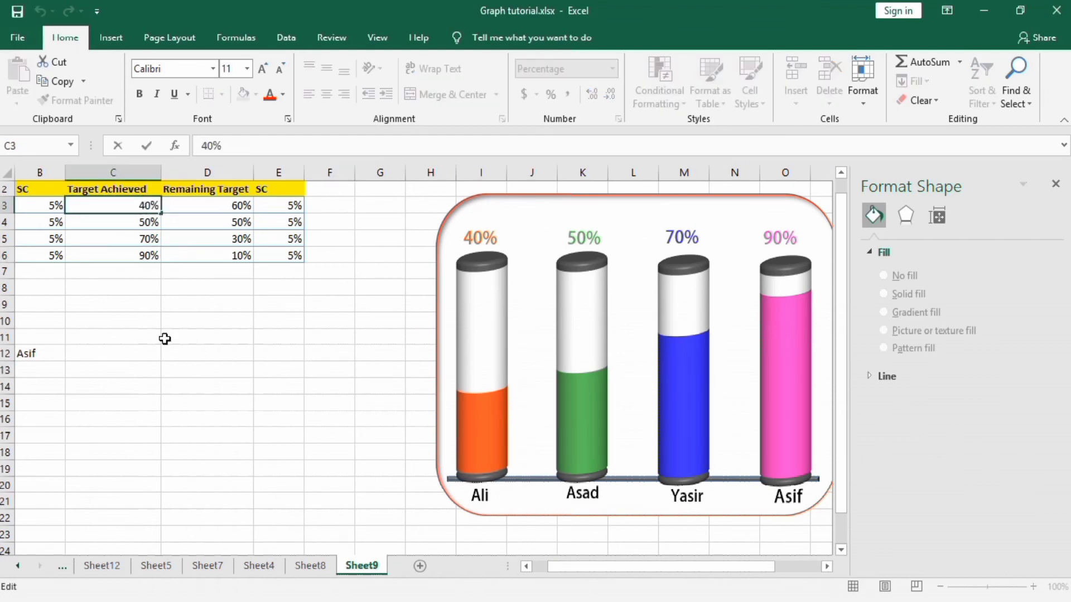
{"action": "left_click", "coordinate": [175, 370]}
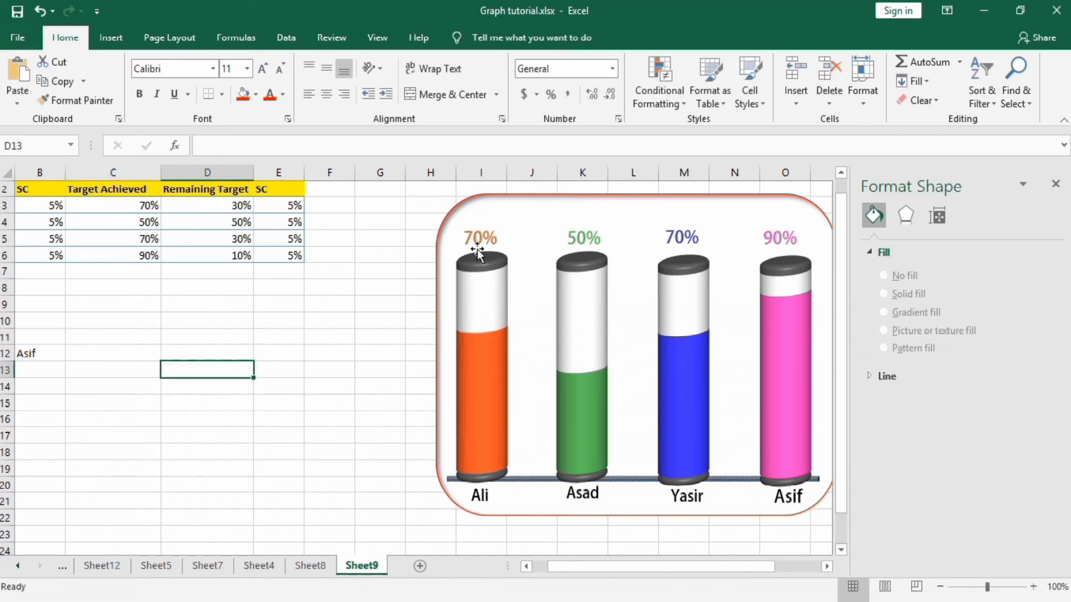
{"action": "left_click", "coordinate": [484, 375]}
{"action": "left_click_drag", "start_coordinate": [553, 568], "coordinate": [534, 569]}
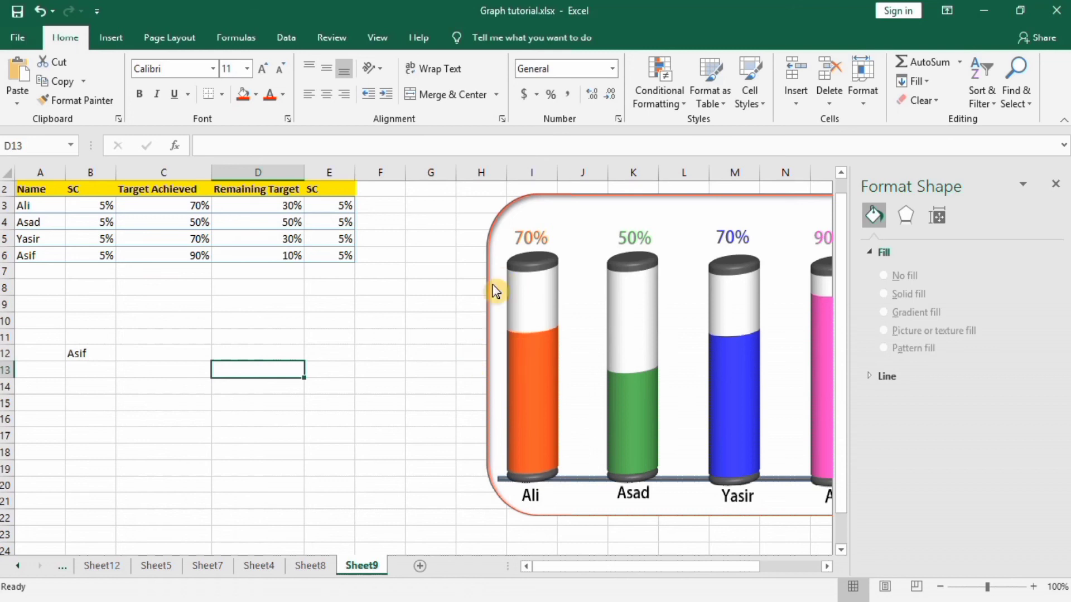
{"action": "mouse_move", "coordinate": [513, 342]}
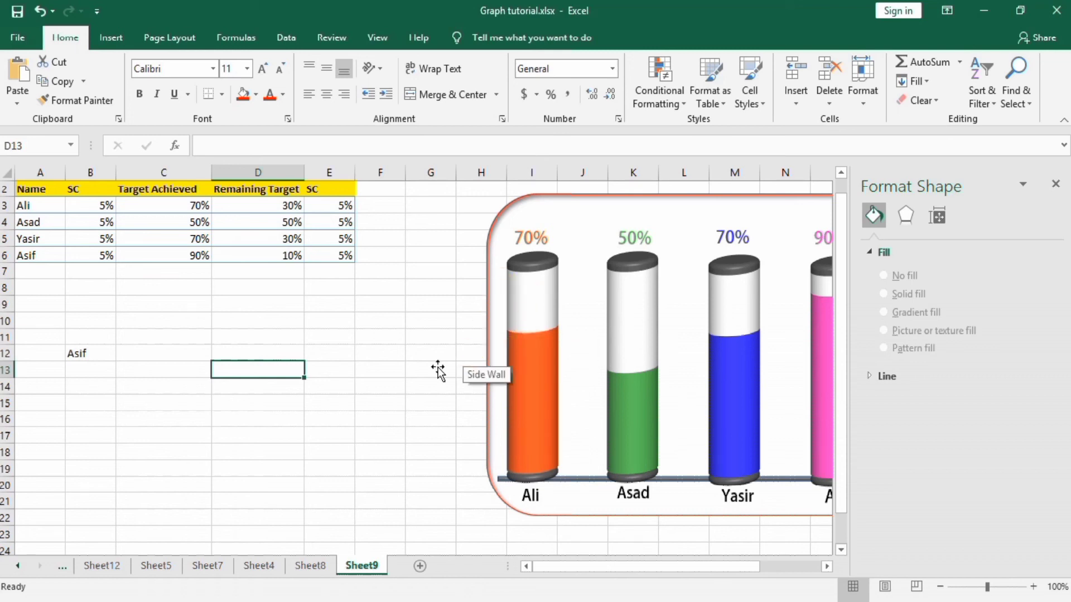